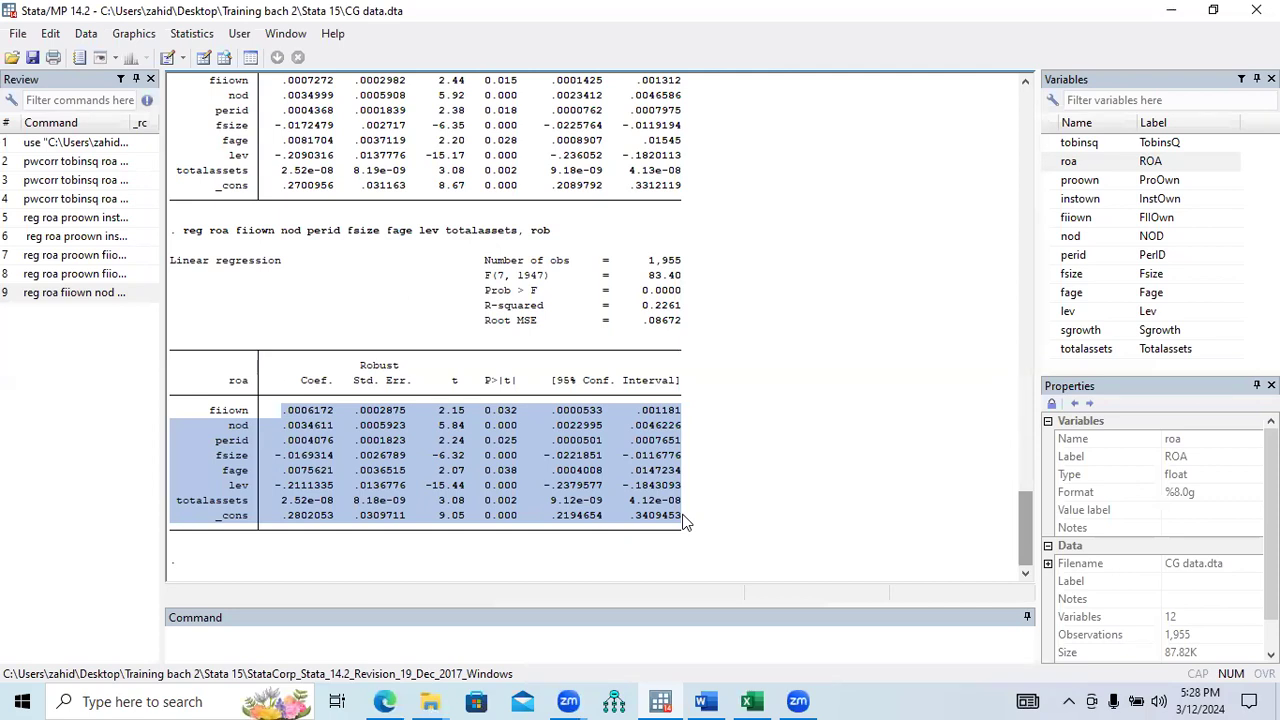
Select the robust ROA regression table in the Stata results, then switch to the Excel workbook and add a new worksheet
{"action": "left_click_drag", "start_coordinate": [176, 372], "coordinate": [682, 529]}
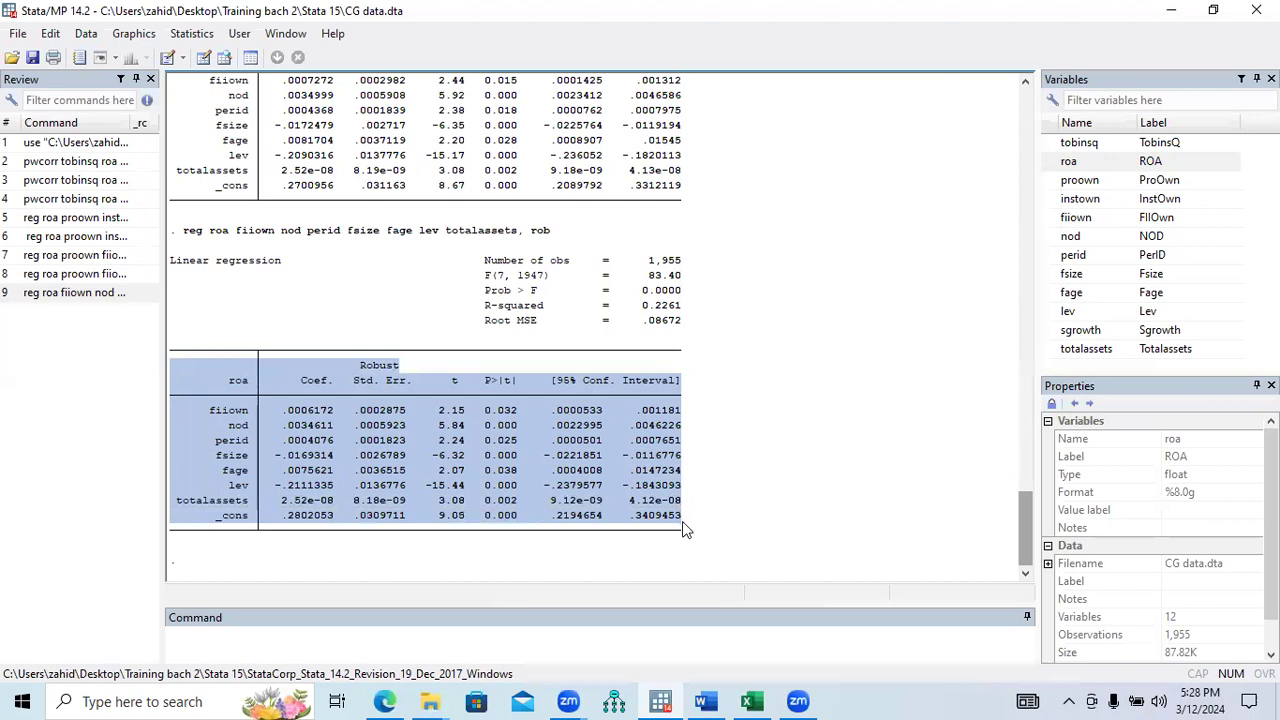
{"action": "key", "text": "alt+Tab"}
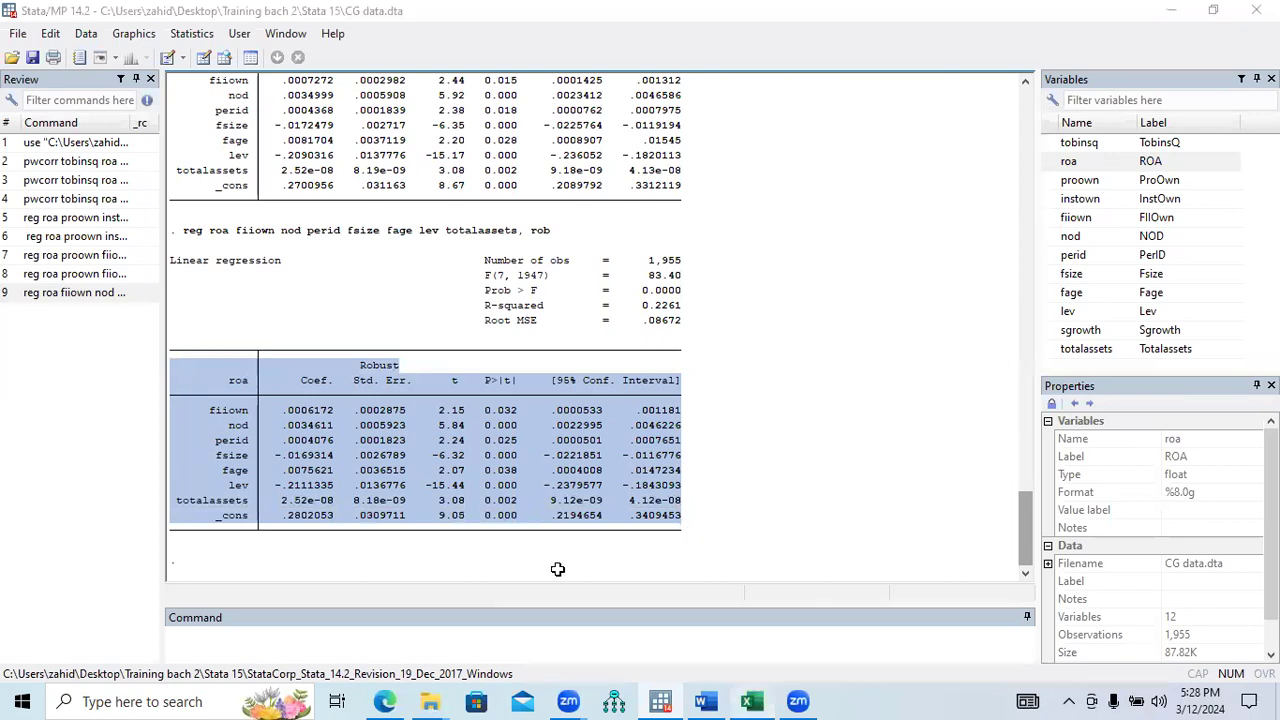
{"action": "left_click", "coordinate": [210, 646]}
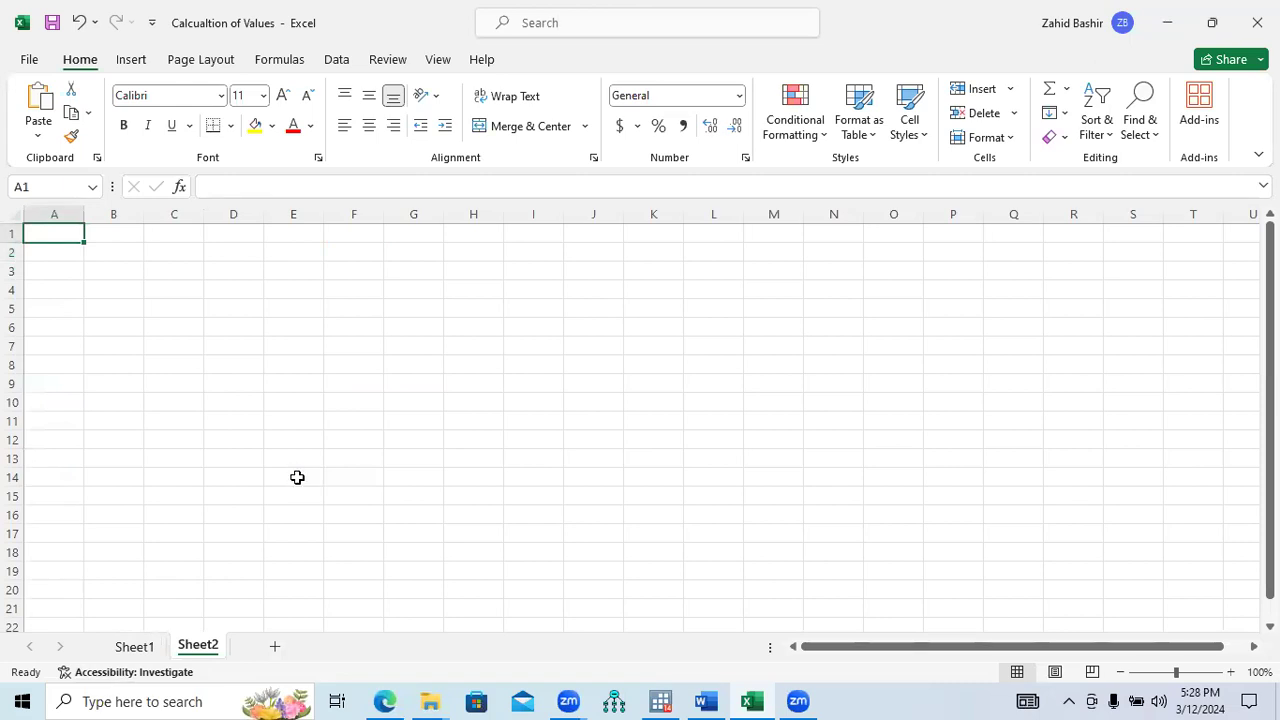
Try pasting the plainly copied regression results into the new sheet, and undo the paste
{"action": "key", "text": "ctrl+v"}
{"action": "key", "text": "ctrl+z"}
Copy the whole robust ROA coefficient table from Stata as a table and paste it at cell A1 of Sheet2 in Excel
{"action": "key", "text": "alt+Tab"}
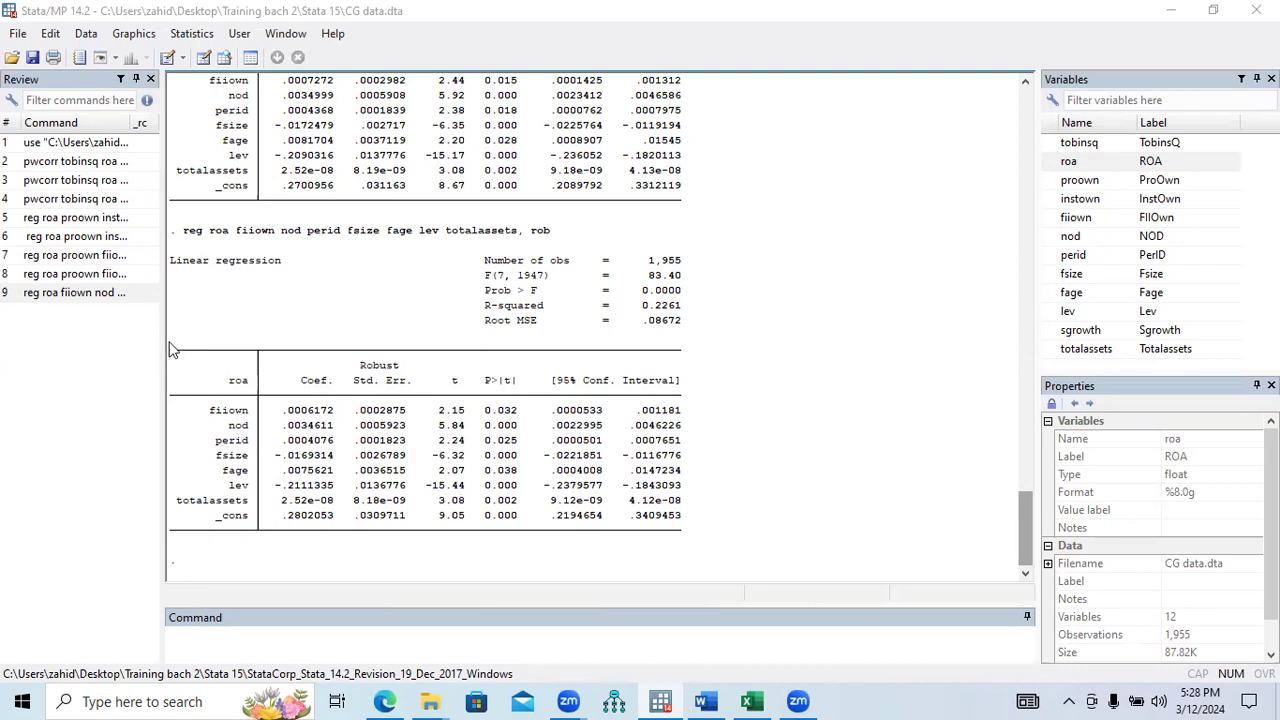
{"action": "left_click_drag", "start_coordinate": [503, 352], "coordinate": [684, 525]}
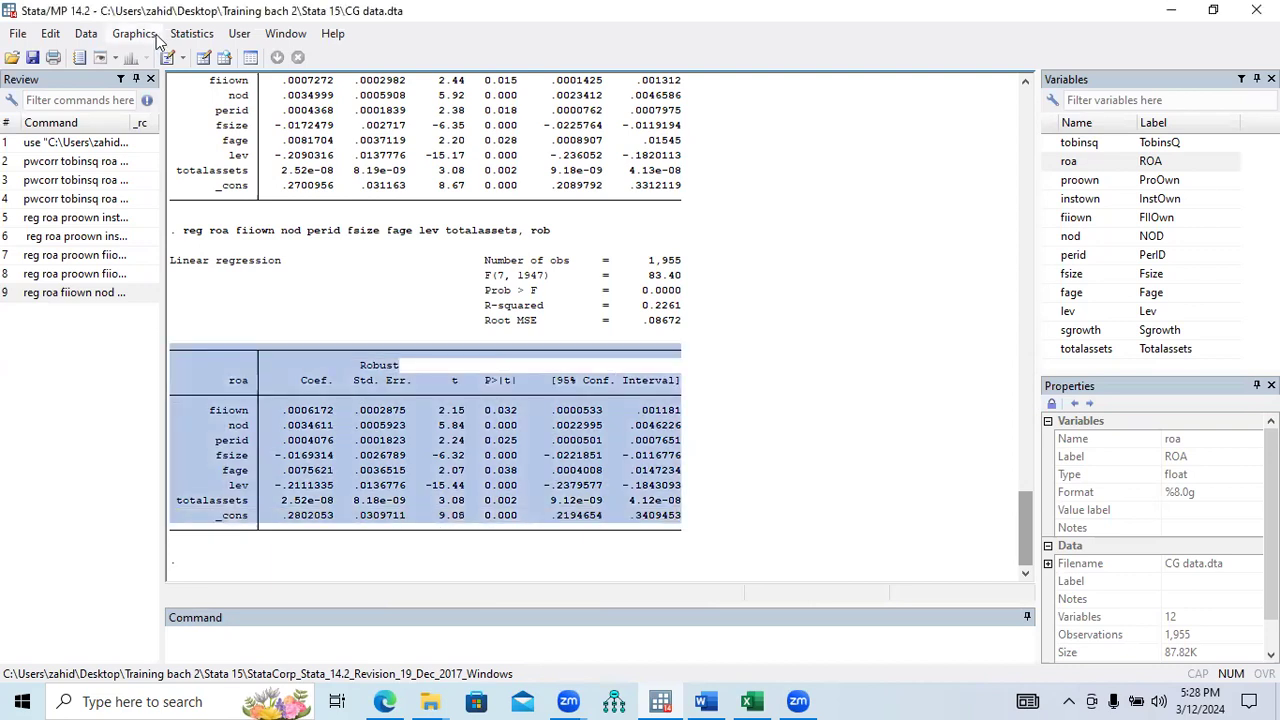
{"action": "left_click", "coordinate": [51, 36]}
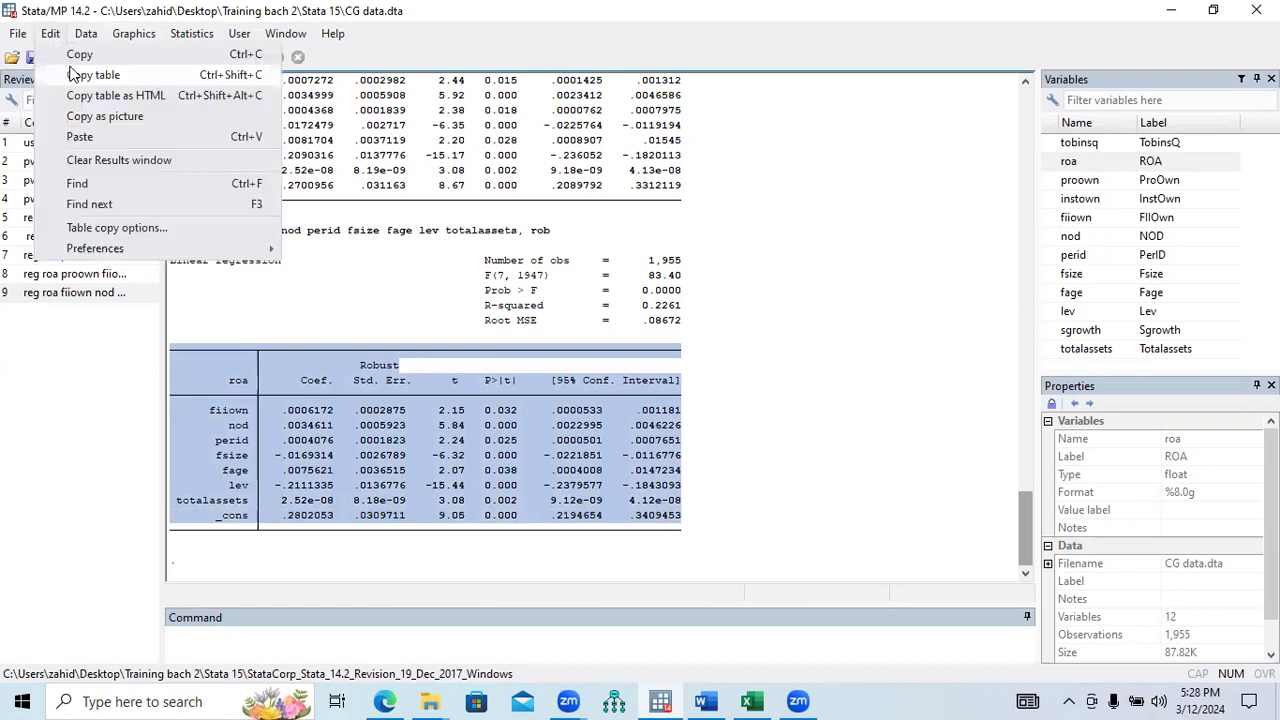
{"action": "left_click", "coordinate": [222, 146]}
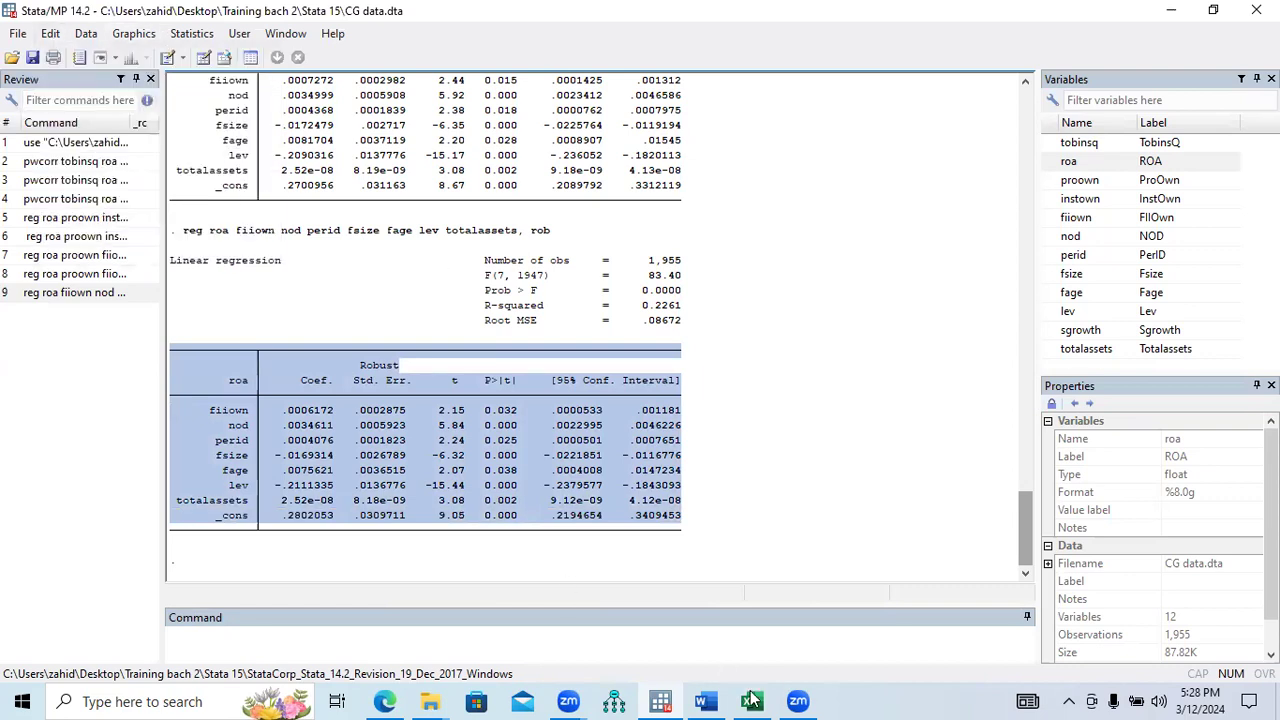
{"action": "key", "text": "alt+Tab"}
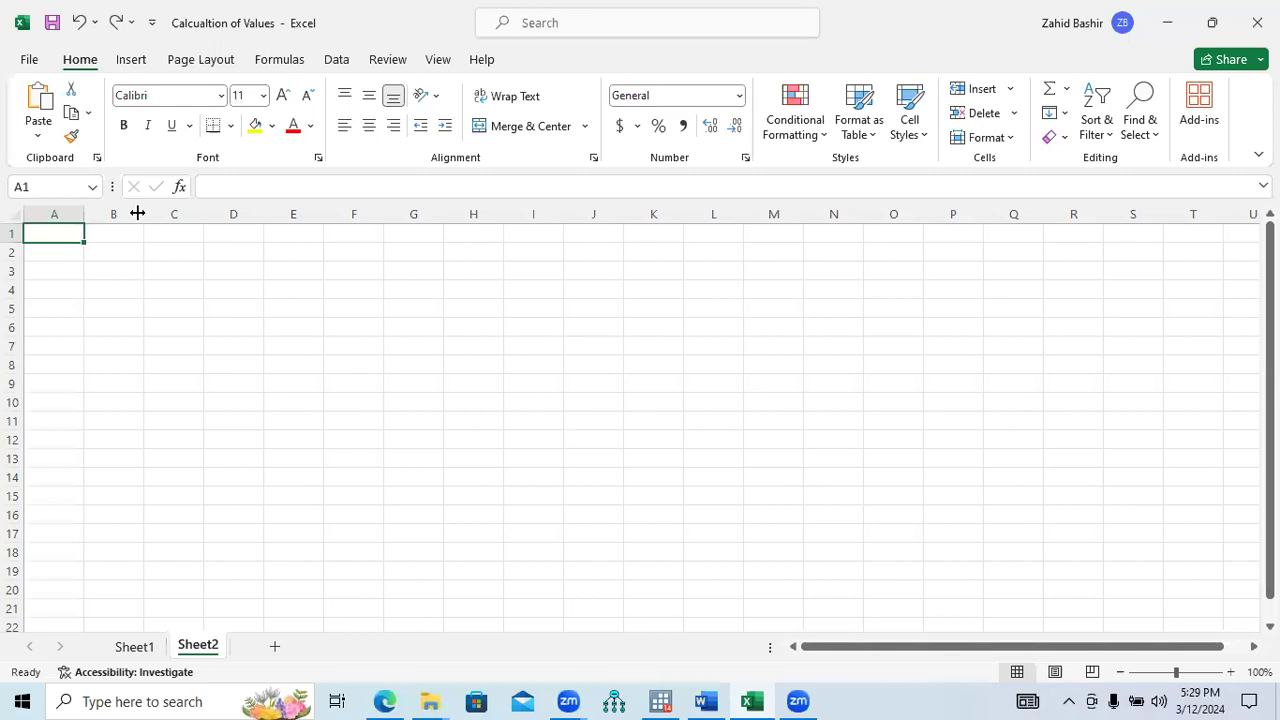
{"action": "key", "text": "ctrl+v"}
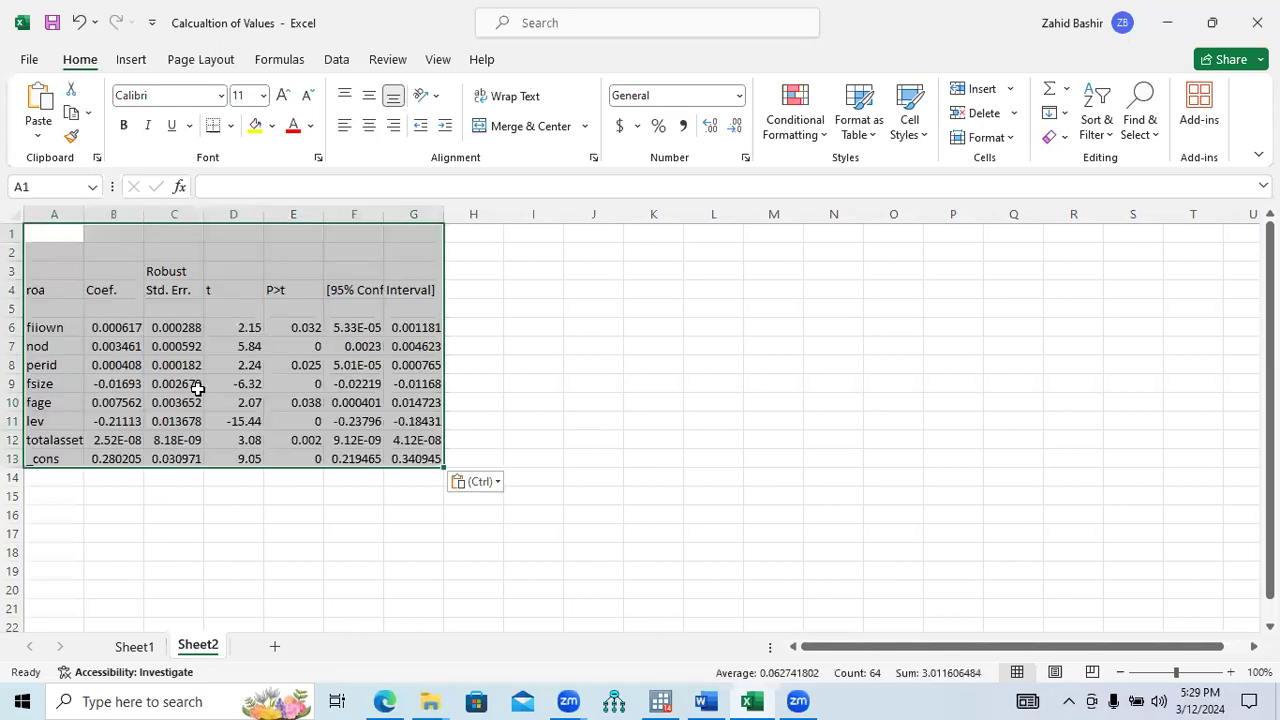
Autofit columns B, C, E, F and G to the contents of the pasted regression table
{"action": "left_click", "coordinate": [225, 398]}
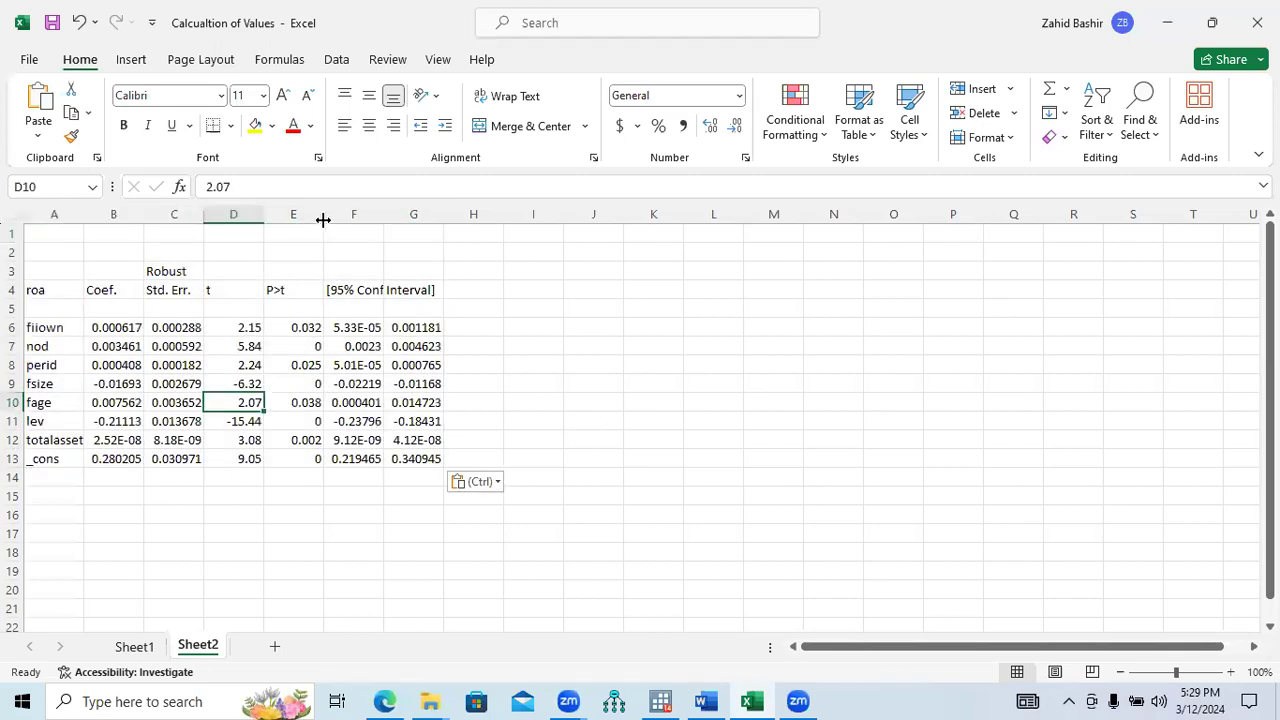
{"action": "double_click", "coordinate": [323, 215]}
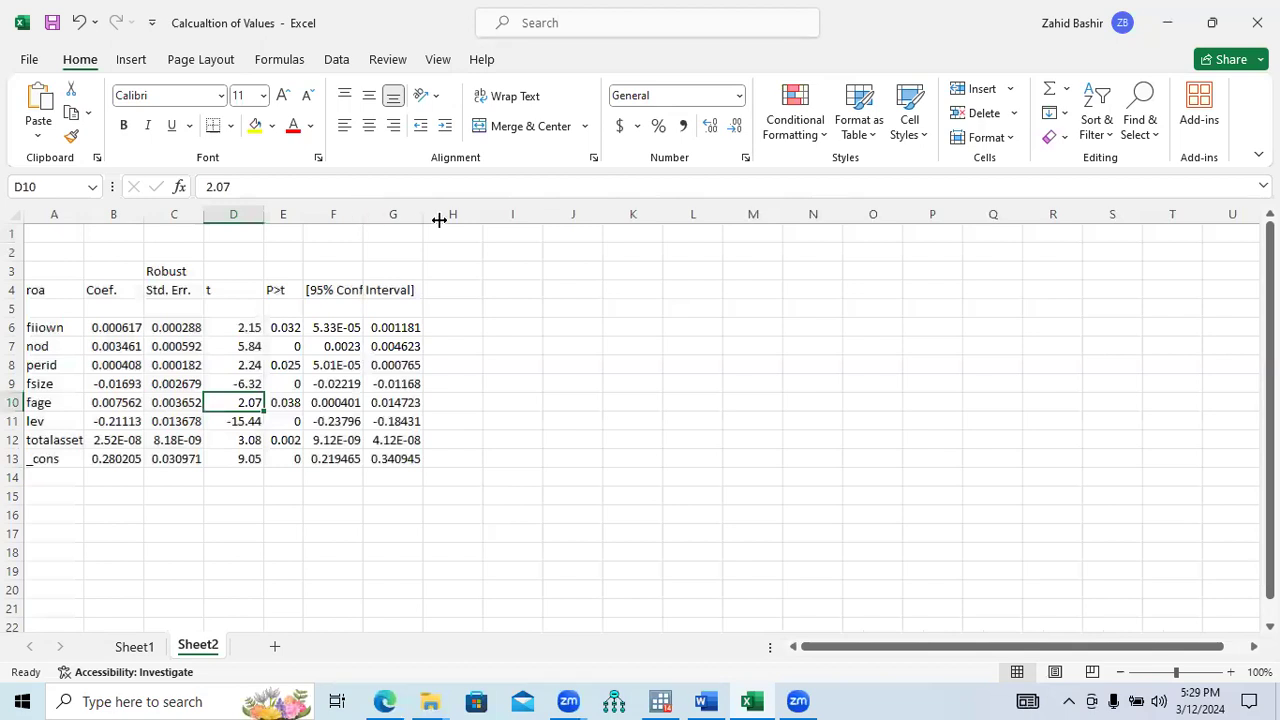
{"action": "double_click", "coordinate": [363, 215]}
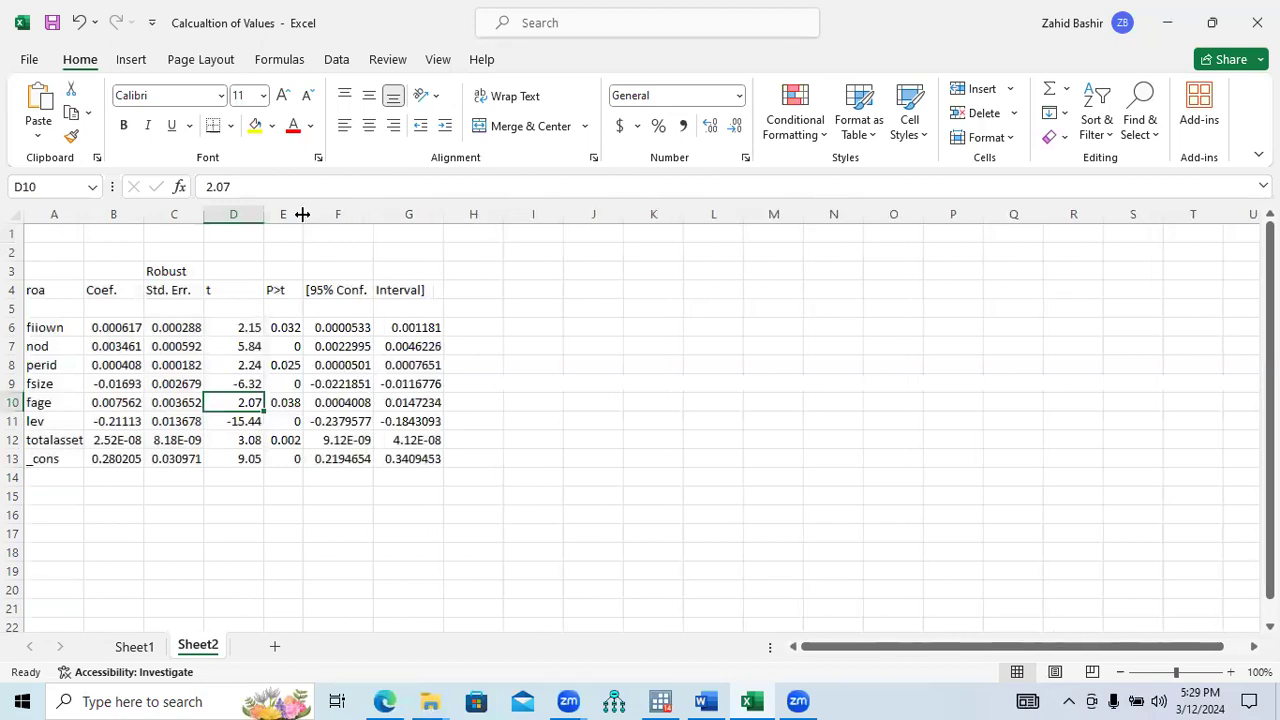
{"action": "double_click", "coordinate": [205, 215]}
{"action": "double_click", "coordinate": [144, 215]}
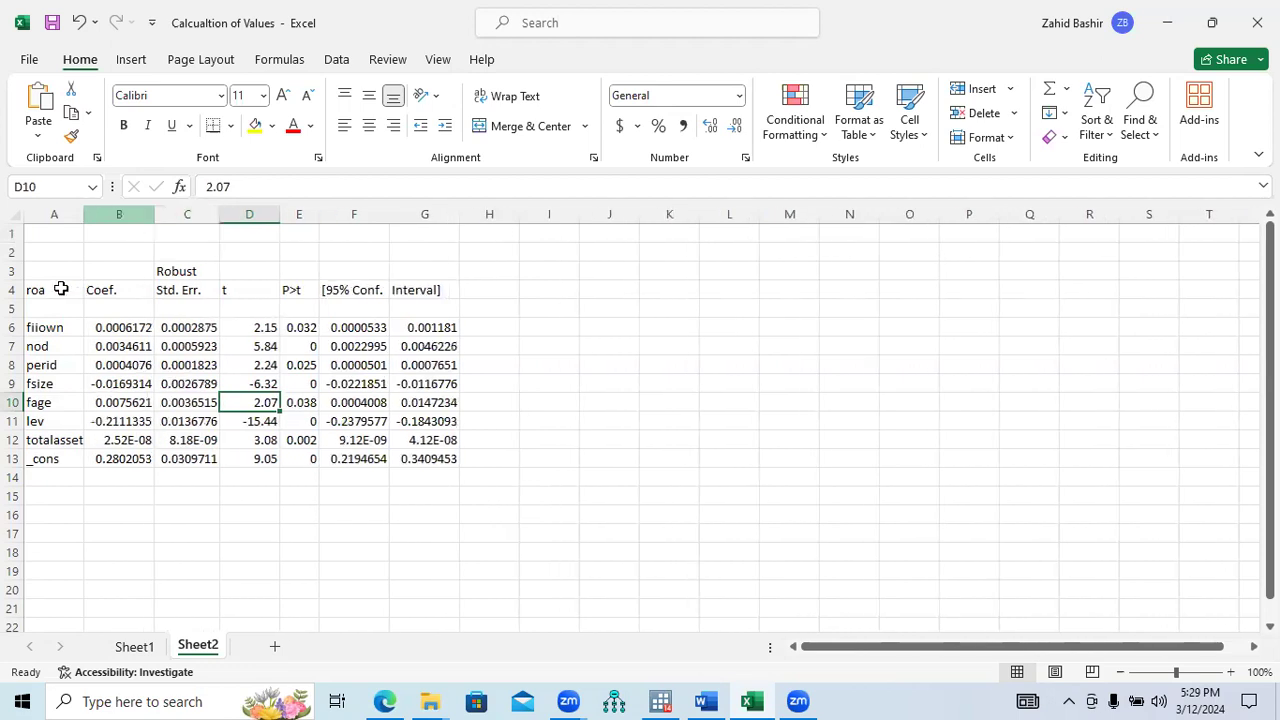
Center the regression table cells A4:G13 horizontally and widen column A well beyond its longest variable name
{"action": "left_click_drag", "start_coordinate": [40, 294], "coordinate": [433, 456]}
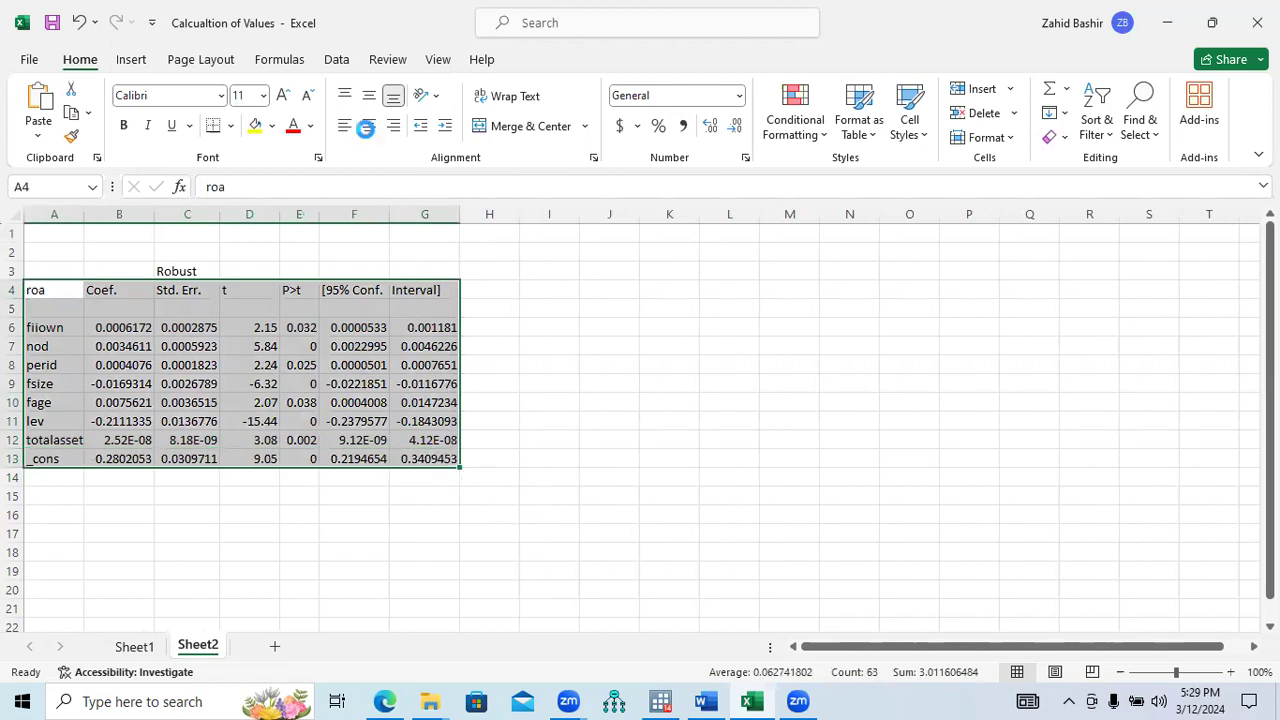
{"action": "left_click", "coordinate": [367, 127]}
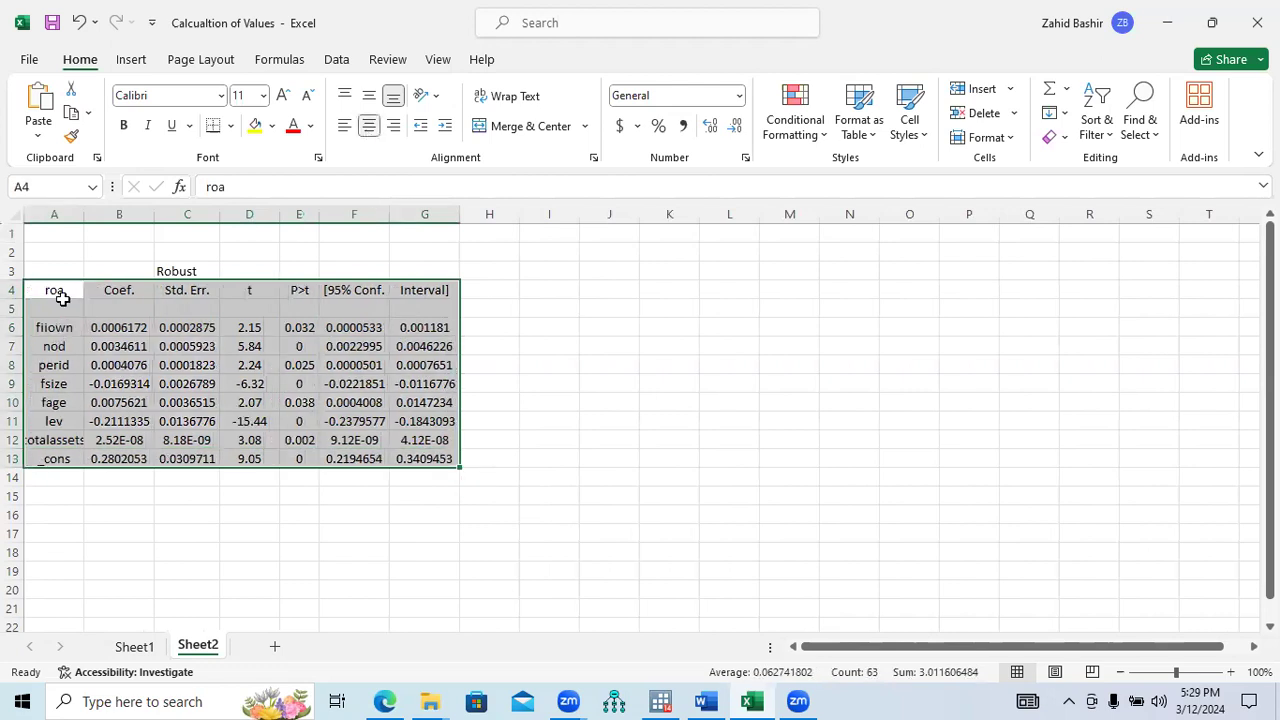
{"action": "key", "text": "Down"}
{"action": "key", "text": "Down"}
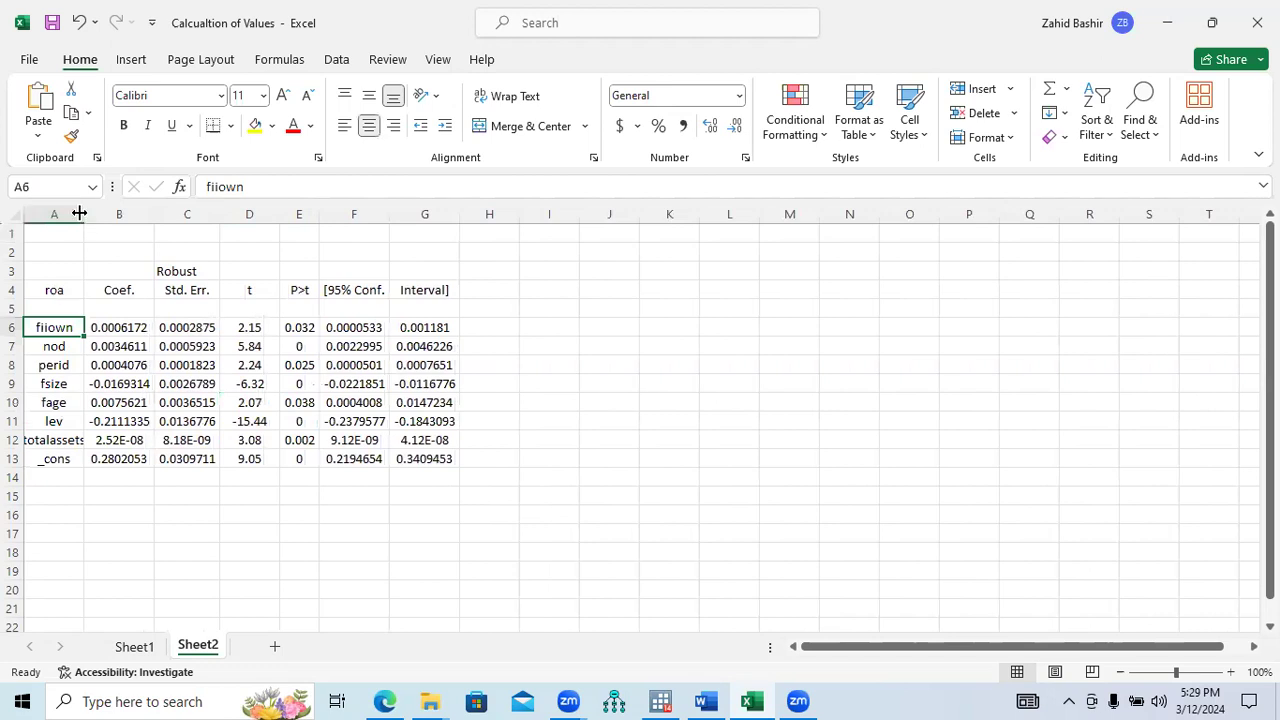
{"action": "left_click_drag", "start_coordinate": [84, 214], "coordinate": [228, 214]}
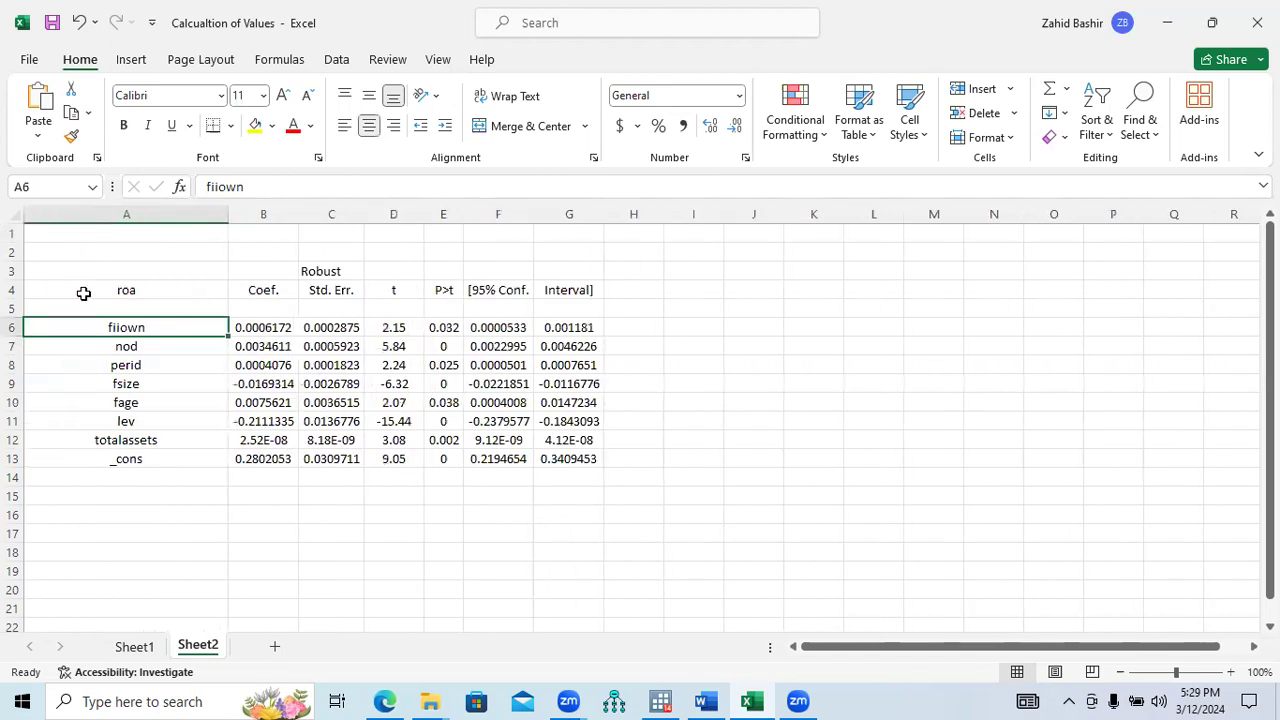
Change the header in cell A4 to "DV = ROA"
{"action": "left_click", "coordinate": [143, 291]}
{"action": "double_click", "coordinate": [112, 291]}
{"action": "type", "text": "DV"}
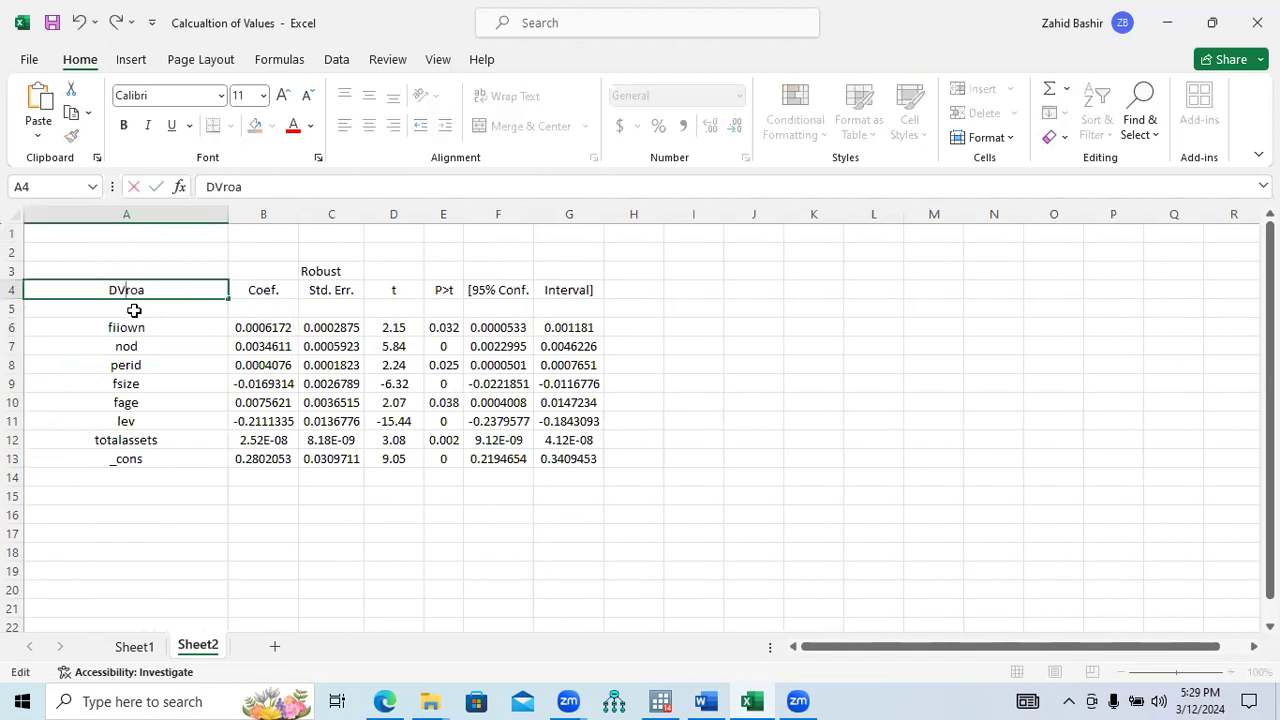
{"action": "type", "text": " -"}
{"action": "key", "text": "BackSpace"}
{"action": "key", "text": "BackSpace"}
{"action": "type", "text": "="}
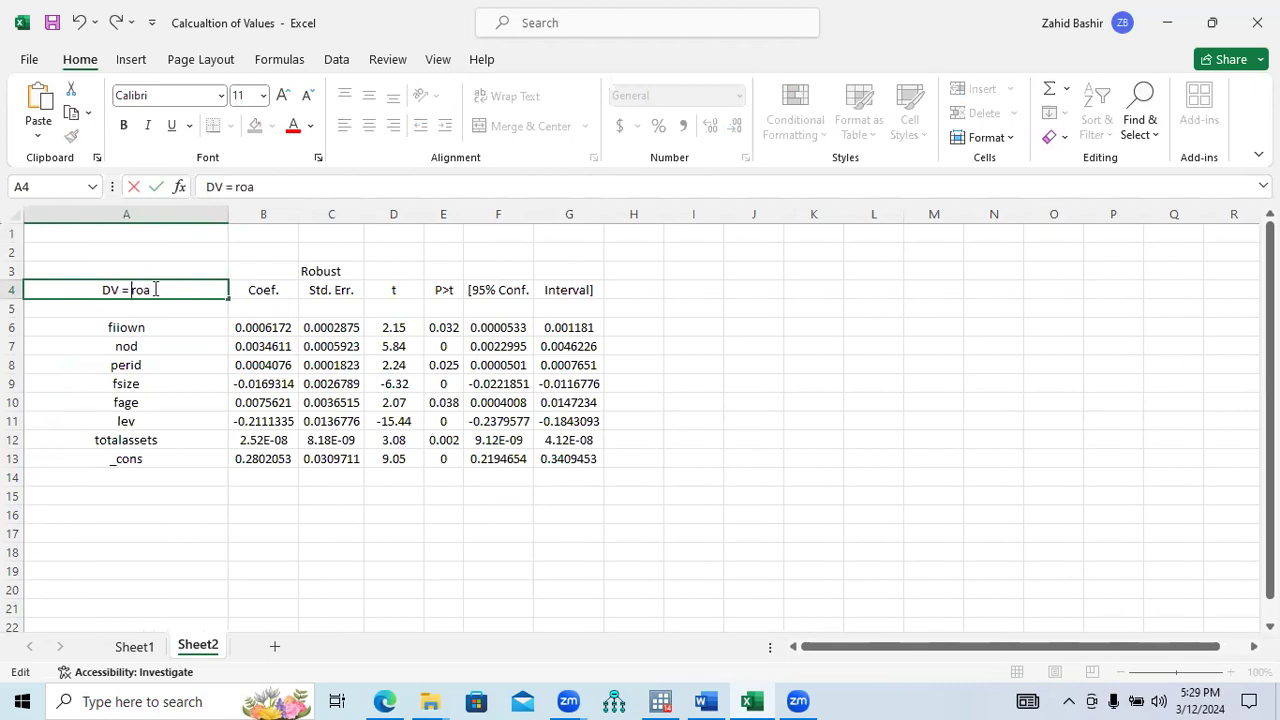
{"action": "left_click_drag", "start_coordinate": [150, 291], "coordinate": [135, 291]}
{"action": "type", "text": "ROA"}
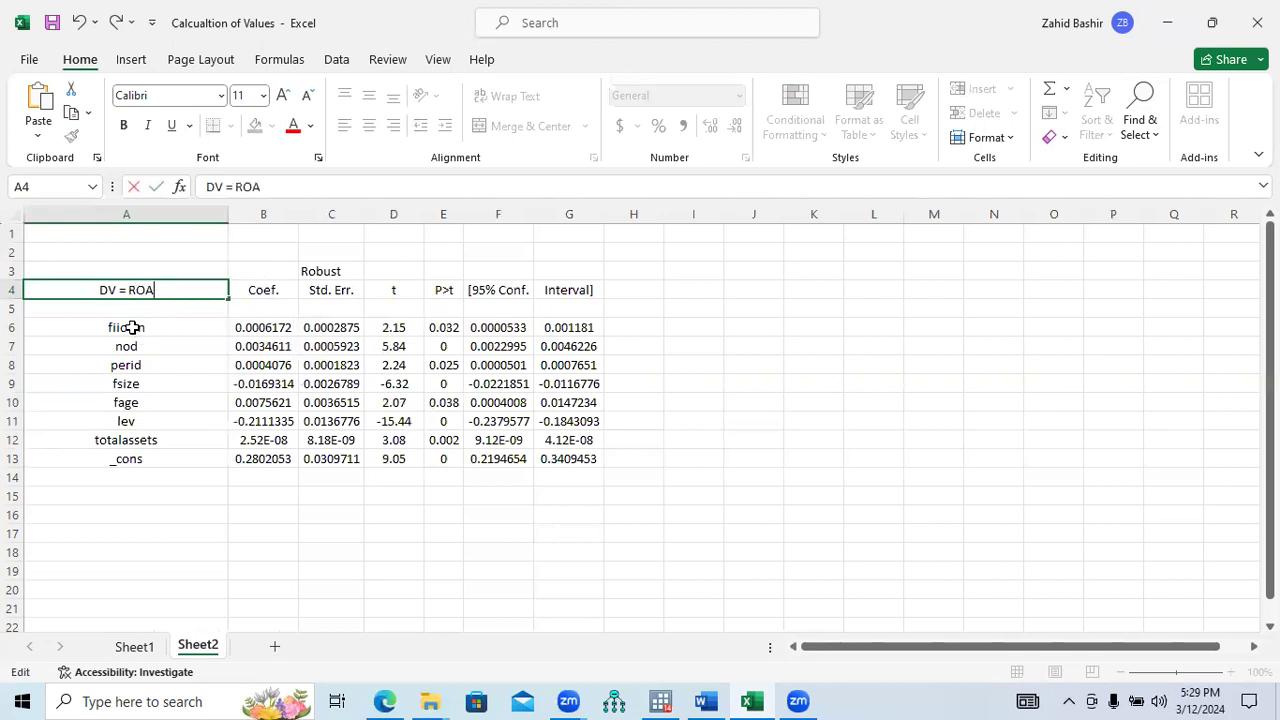
{"action": "left_click", "coordinate": [133, 328]}
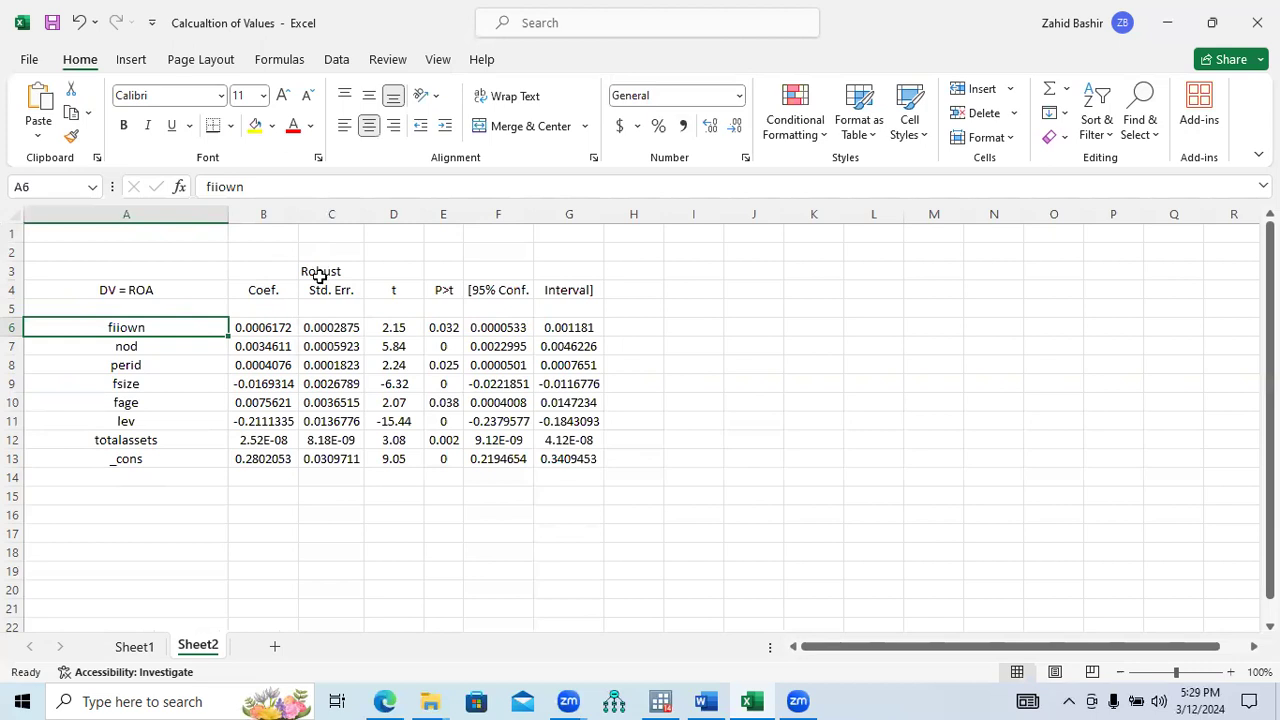
Set the font of the whole regression table, A3:G14, to Times New Roman
{"action": "left_click_drag", "start_coordinate": [370, 329], "coordinate": [582, 470]}
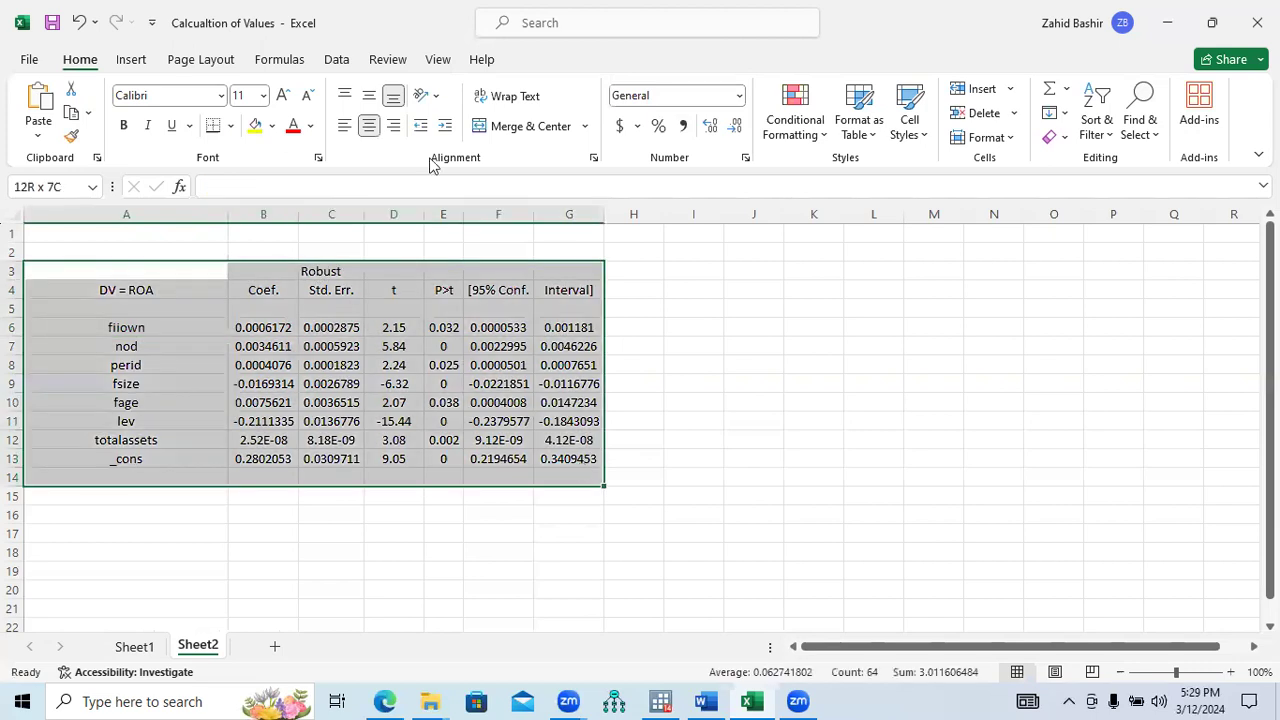
{"action": "left_click", "coordinate": [221, 97]}
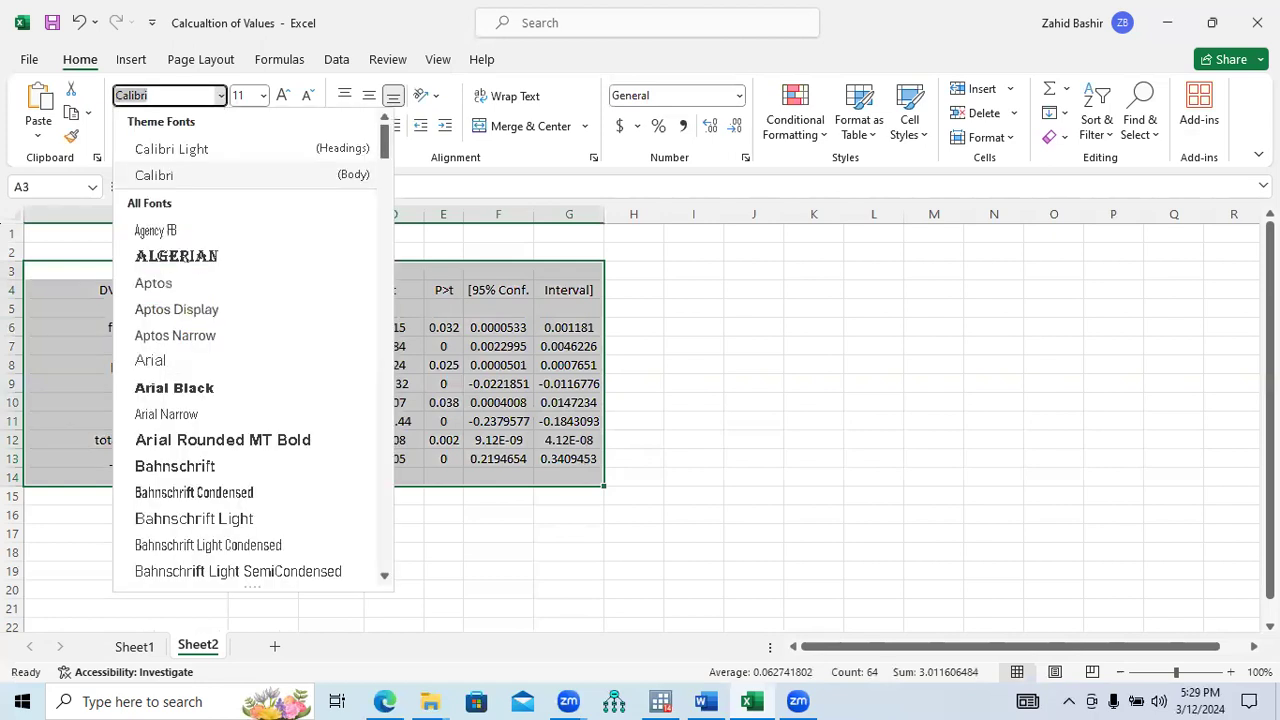
{"action": "type", "text": "Times New Roman"}
{"action": "key", "text": "Return"}
{"action": "left_click", "coordinate": [312, 460]}
{"action": "left_click_drag", "start_coordinate": [72, 276], "coordinate": [286, 260]}
{"action": "left_click", "coordinate": [325, 272]}
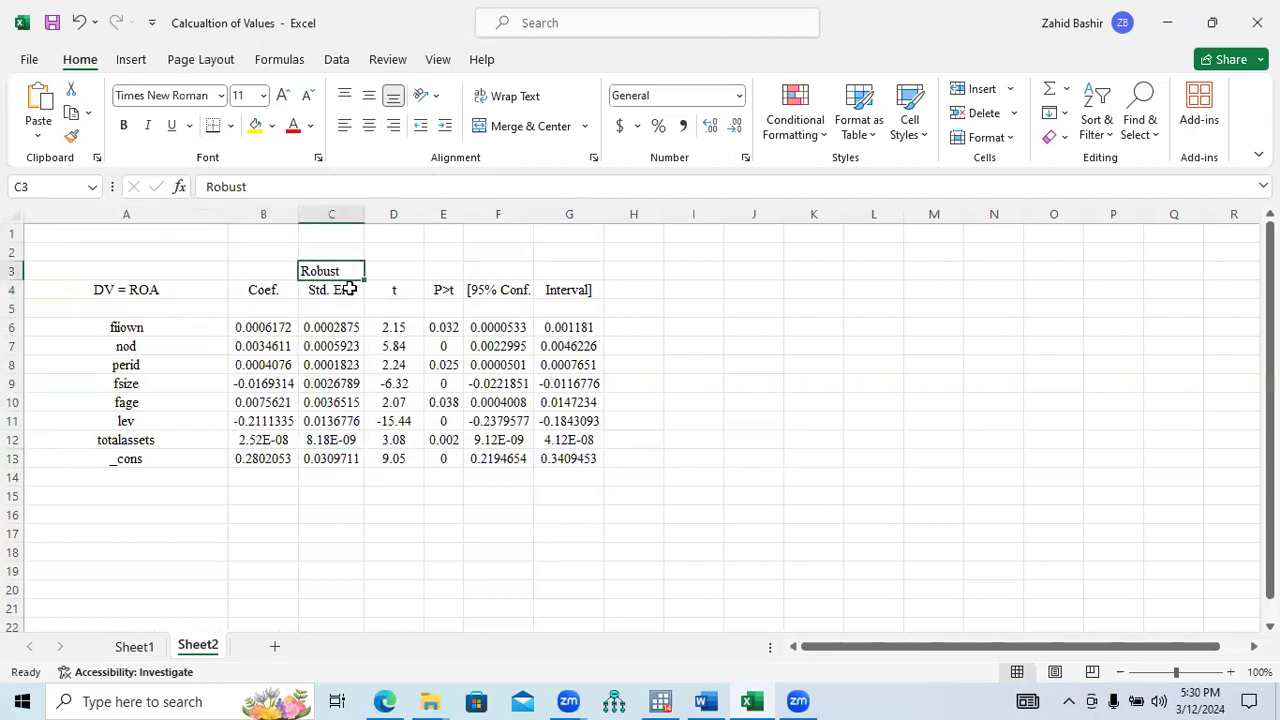
{"action": "key", "text": "ctrl+c"}
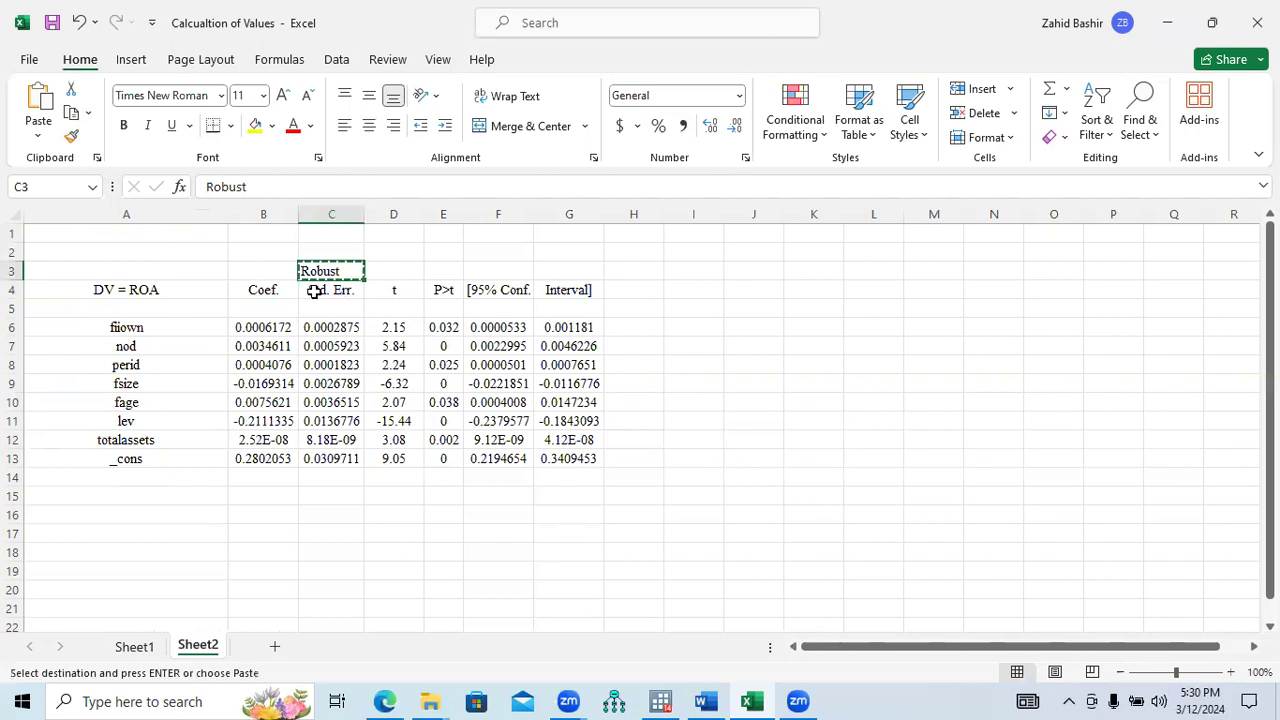
{"action": "double_click", "coordinate": [309, 290]}
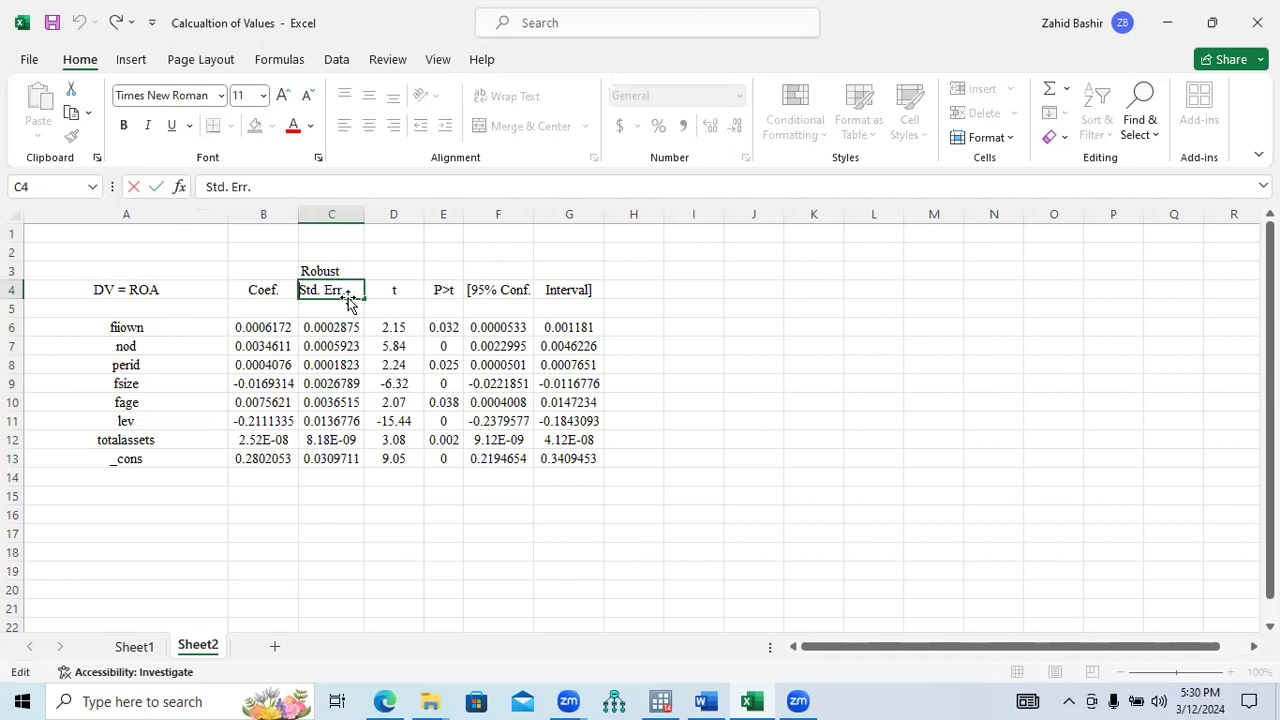
{"action": "key", "text": "Return"}
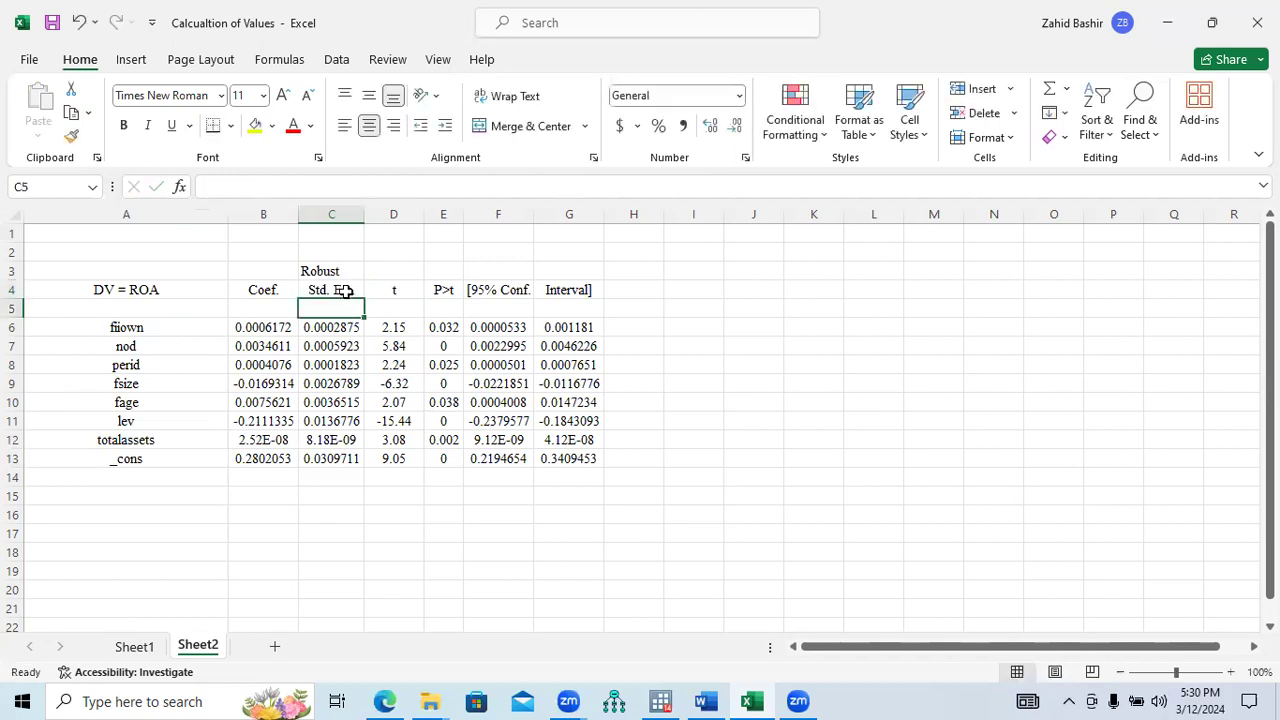
Merge and center the two standard error header cells C3:C4, keeping only the upper value
{"action": "left_click_drag", "start_coordinate": [347, 271], "coordinate": [347, 291]}
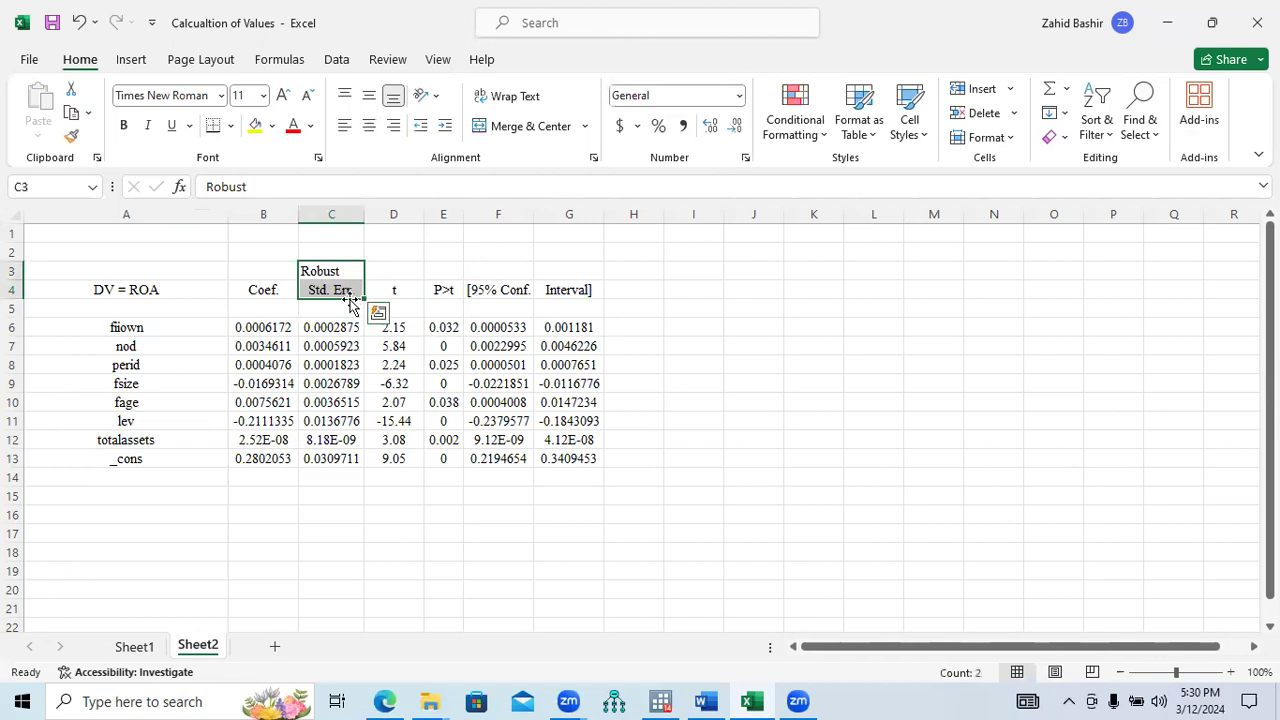
{"action": "left_click", "coordinate": [534, 126]}
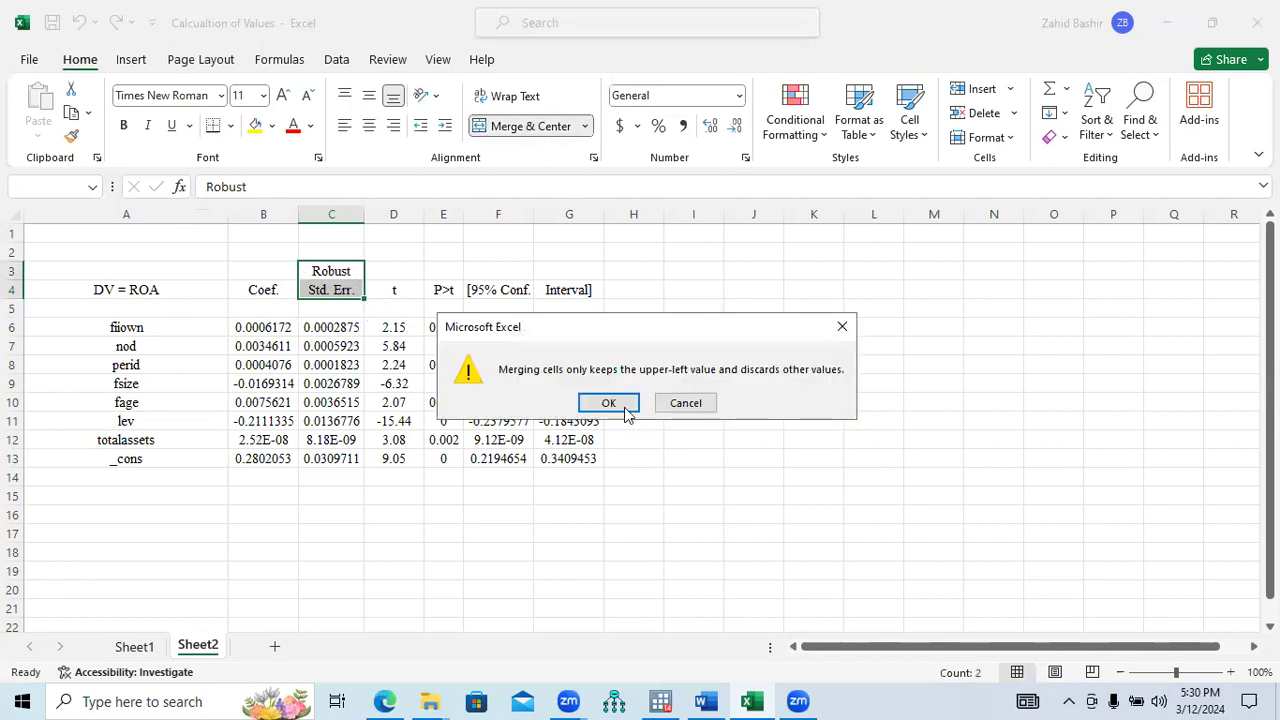
{"action": "key", "text": "Return"}
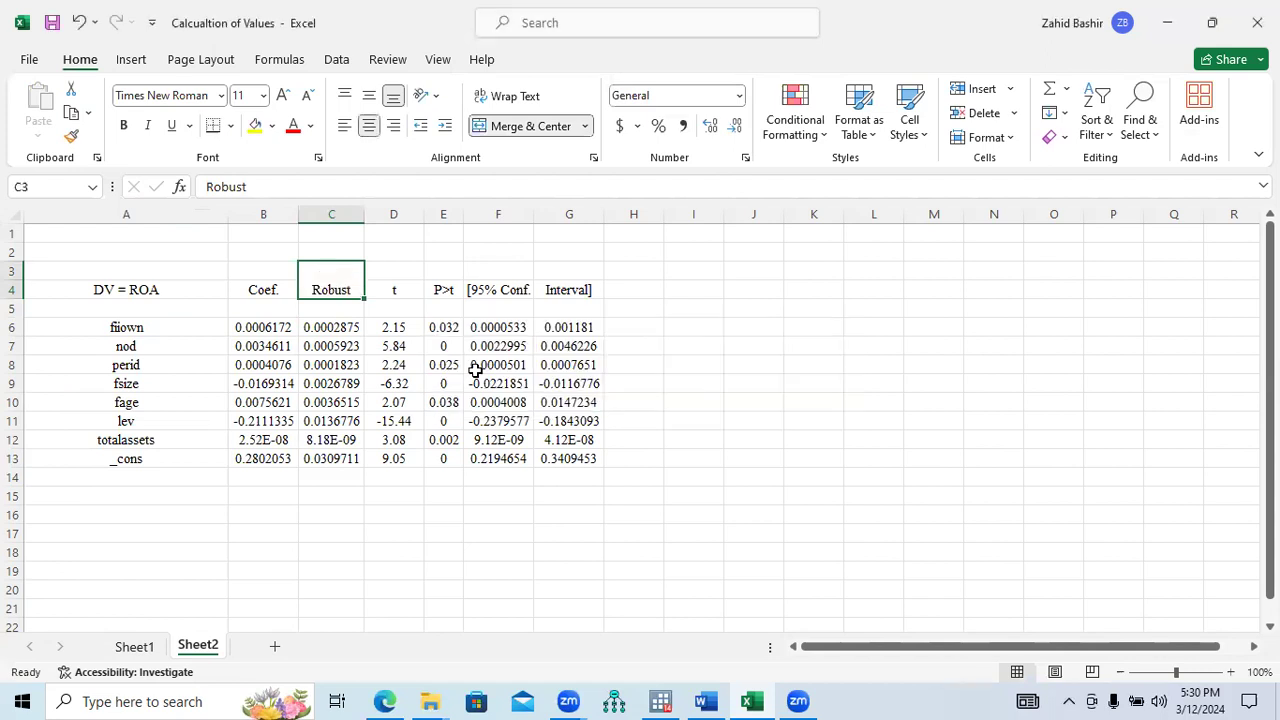
Change the merged column C header to "Robust S.E" and autofit the column width
{"action": "double_click", "coordinate": [350, 290]}
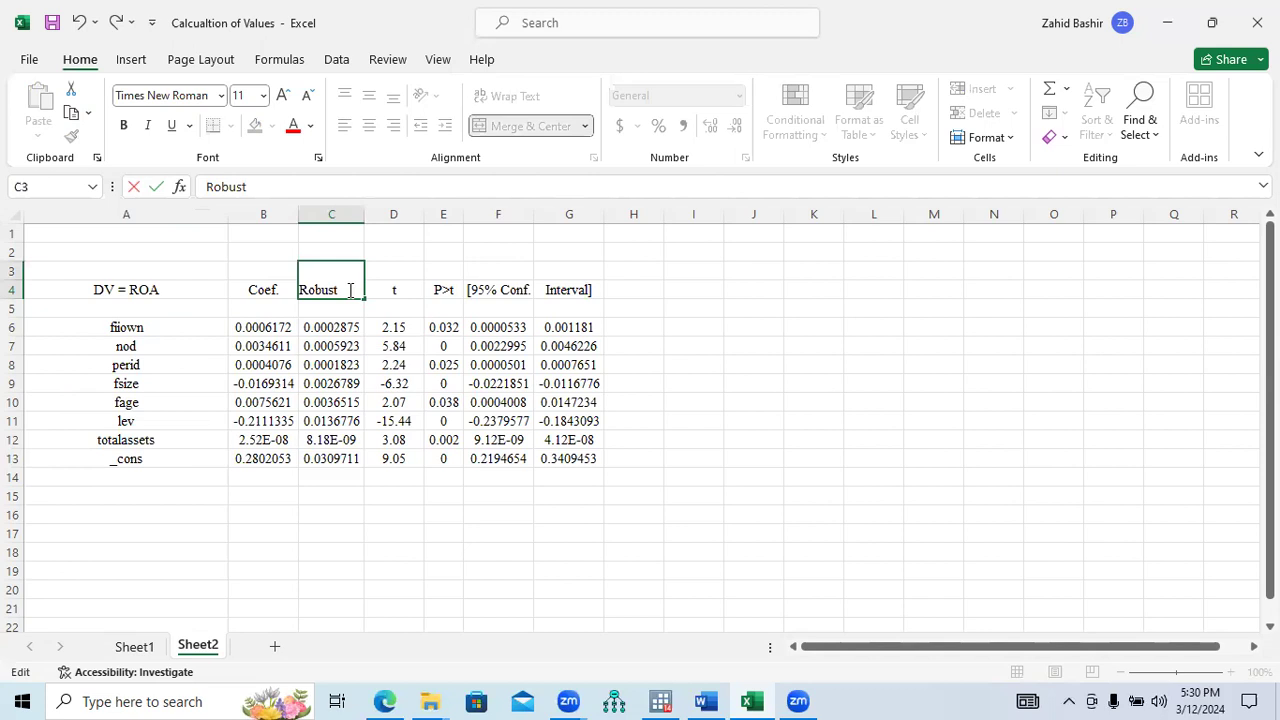
{"action": "type", "text": "S.E"}
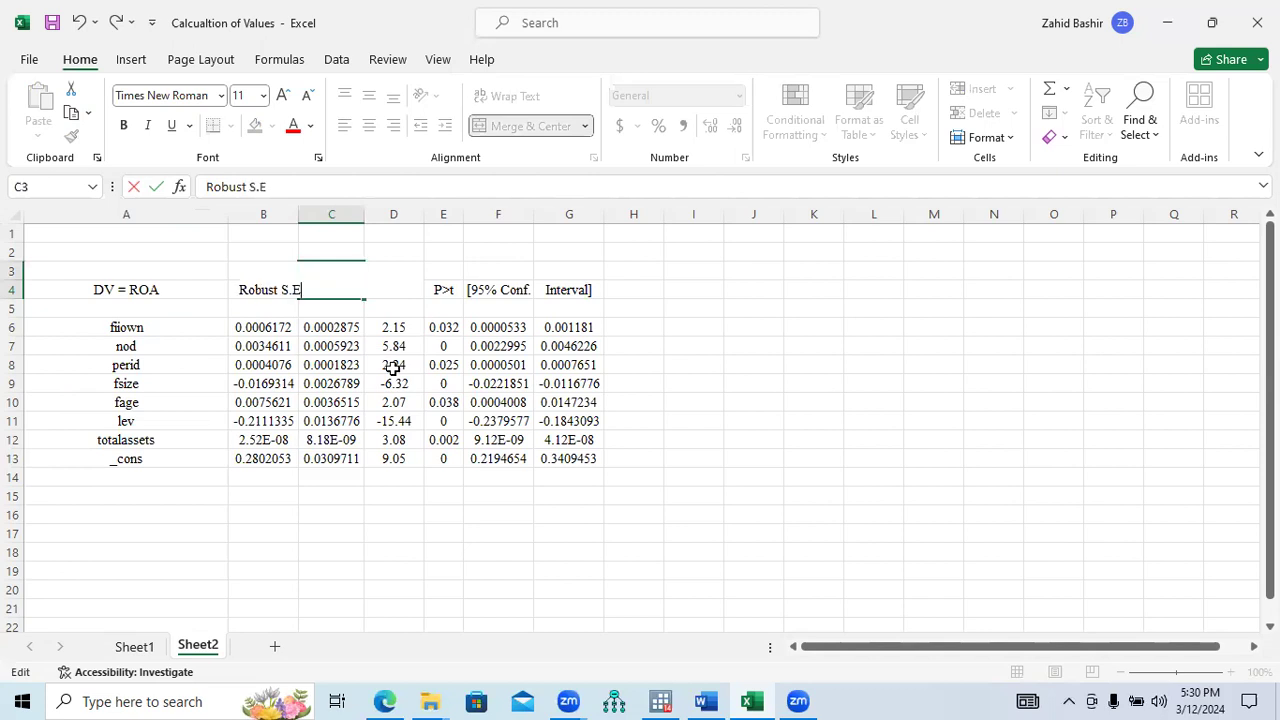
{"action": "left_click", "coordinate": [381, 423]}
{"action": "double_click", "coordinate": [366, 211]}
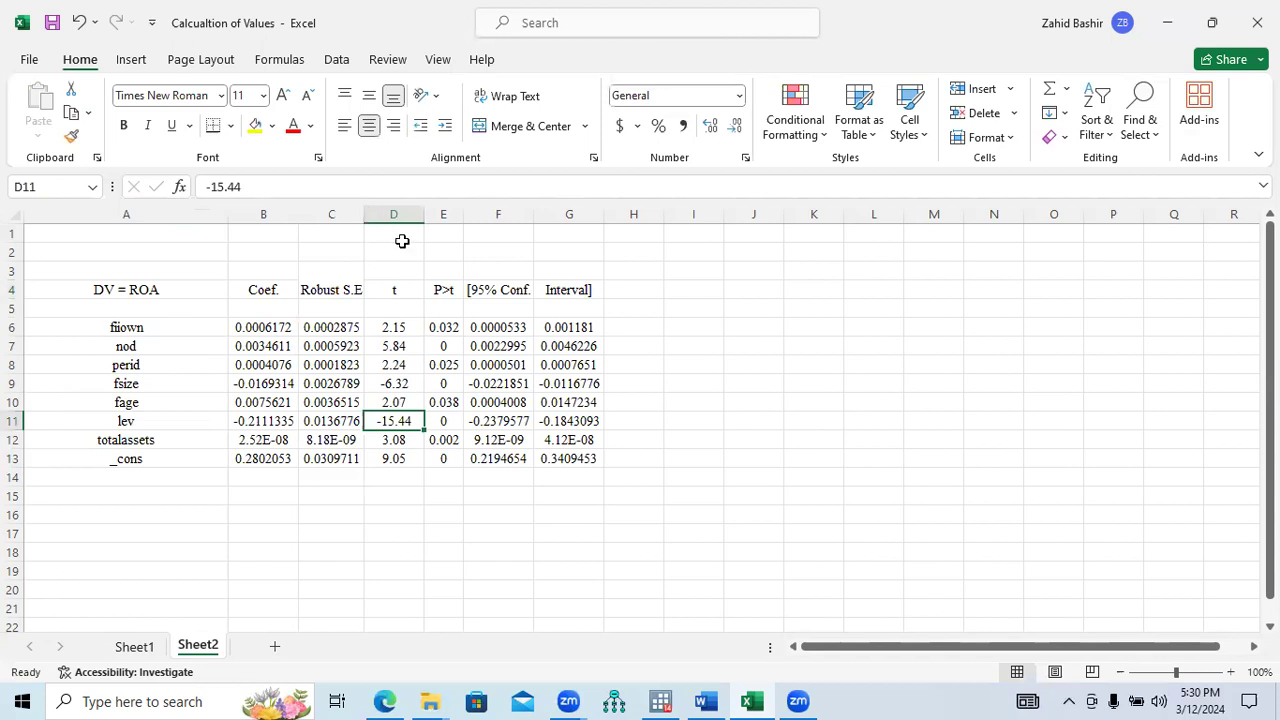
{"action": "double_click", "coordinate": [536, 216]}
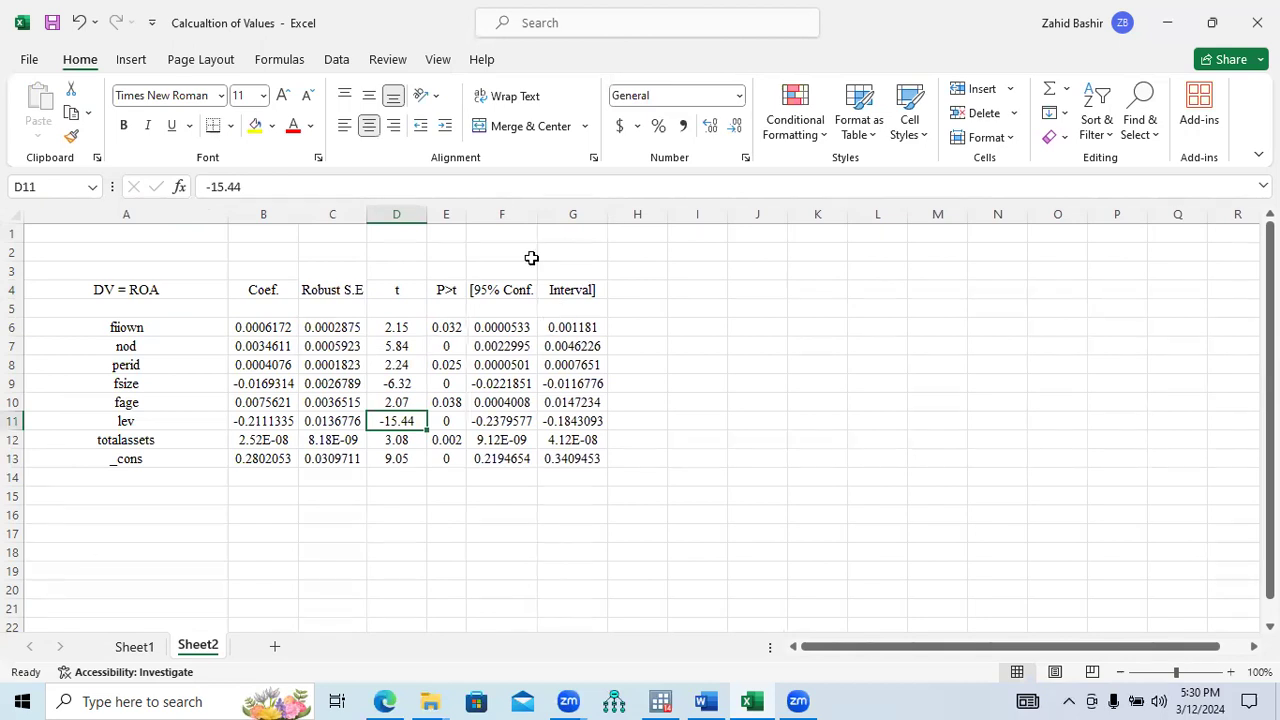
Delete columns F and G containing the 95% confidence interval
{"action": "left_click_drag", "start_coordinate": [503, 214], "coordinate": [564, 236]}
{"action": "right_click", "coordinate": [564, 236]}
{"action": "left_click", "coordinate": [618, 445]}
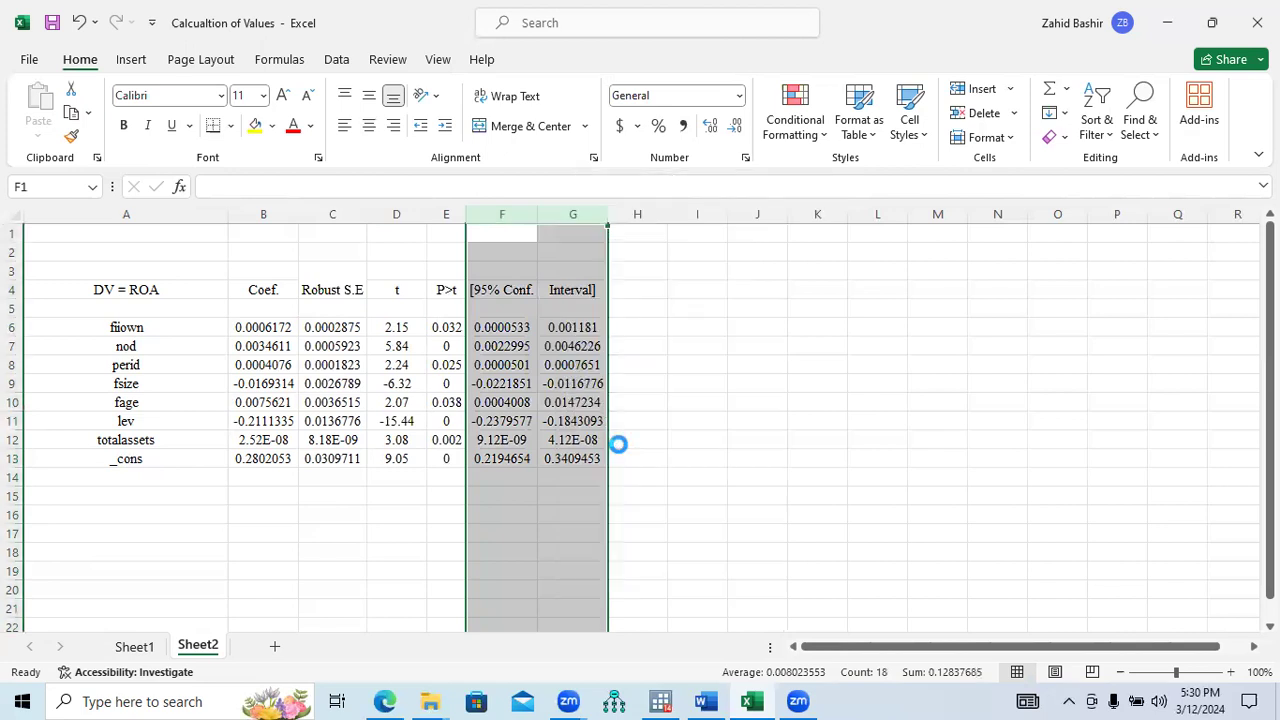
Autofit the width of column A to its contents on Sheet2
{"action": "left_click", "coordinate": [417, 501]}
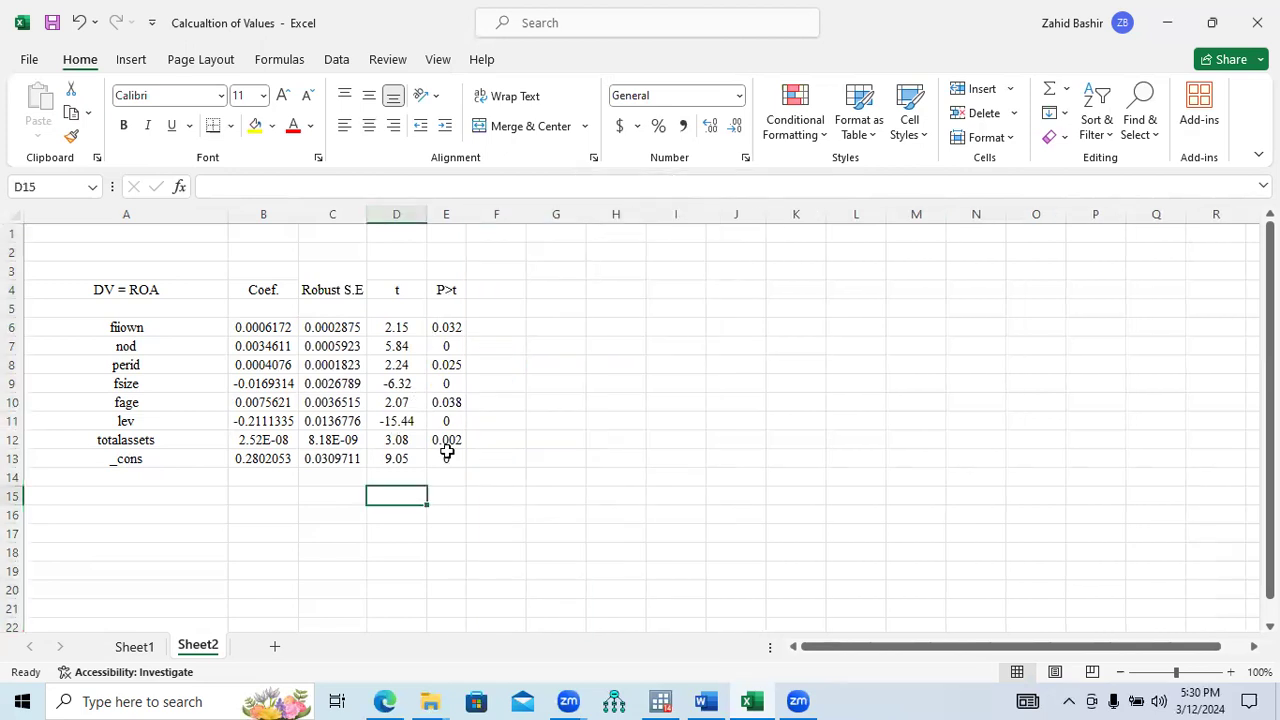
{"action": "left_click", "coordinate": [449, 347]}
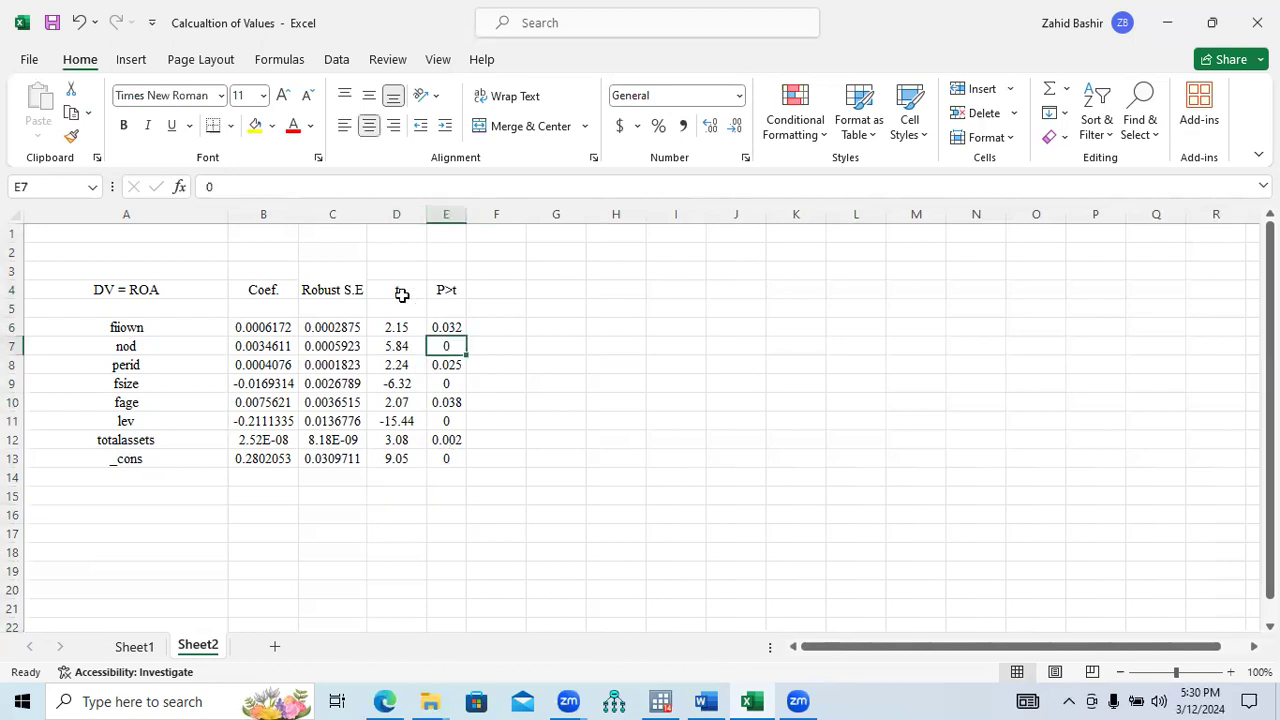
{"action": "double_click", "coordinate": [228, 214]}
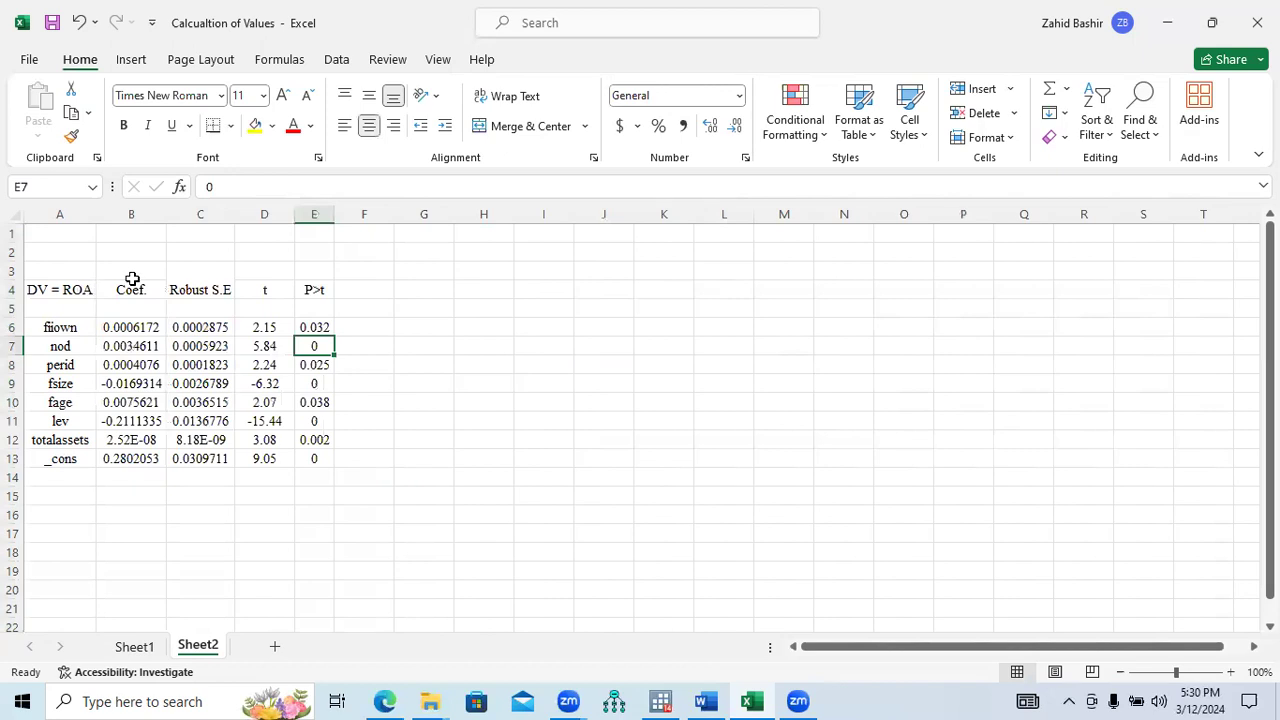
{"action": "left_click_drag", "start_coordinate": [74, 288], "coordinate": [323, 287]}
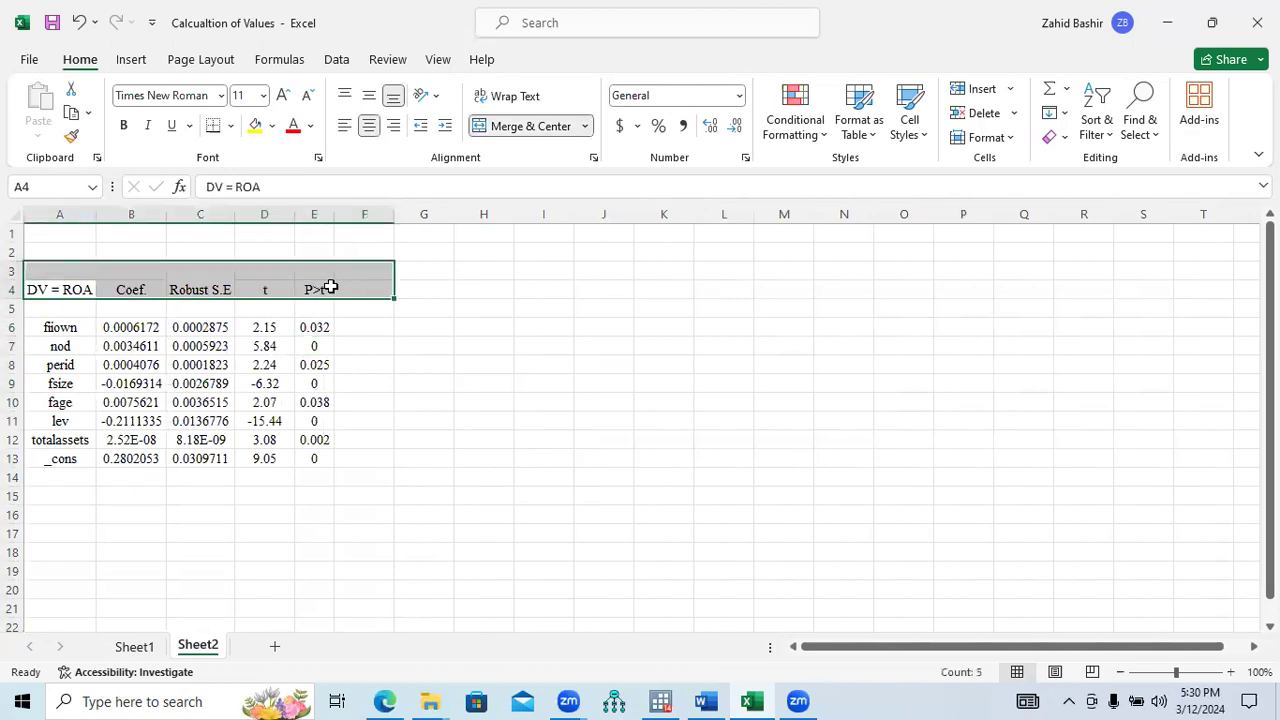
{"action": "left_click", "coordinate": [323, 289]}
{"action": "left_click_drag", "start_coordinate": [51, 289], "coordinate": [314, 291]}
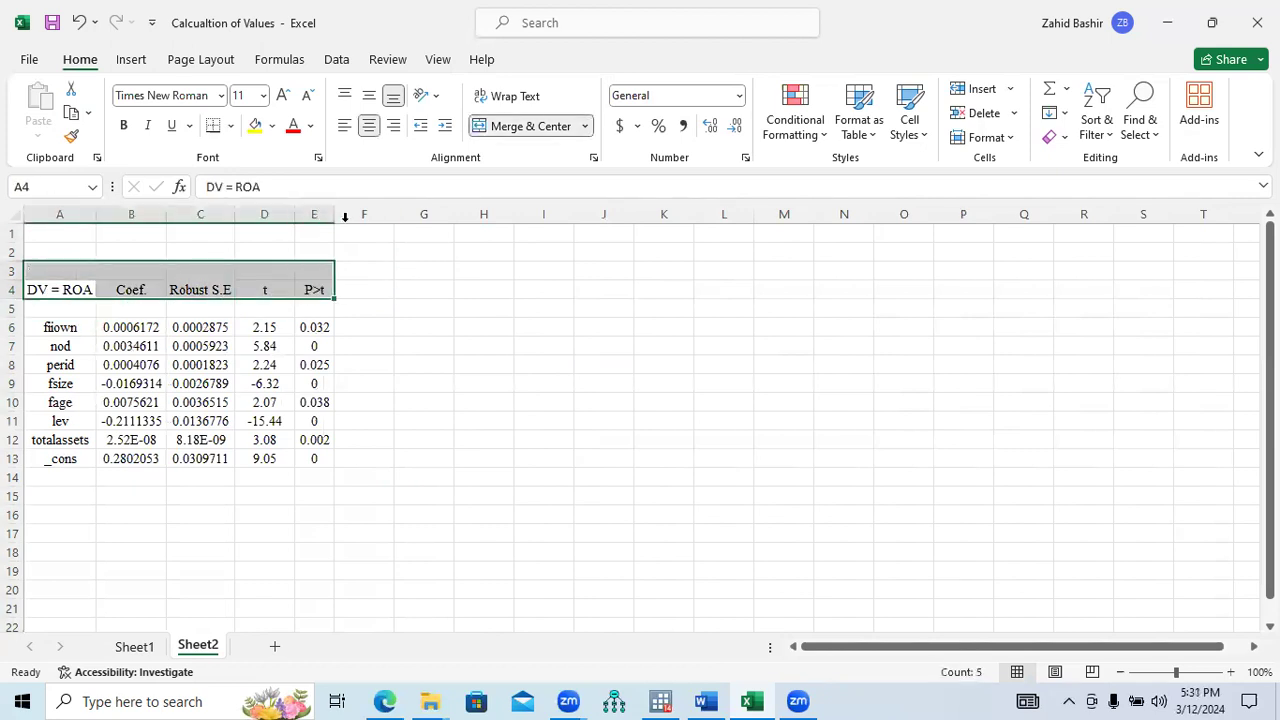
{"action": "left_click", "coordinate": [335, 333]}
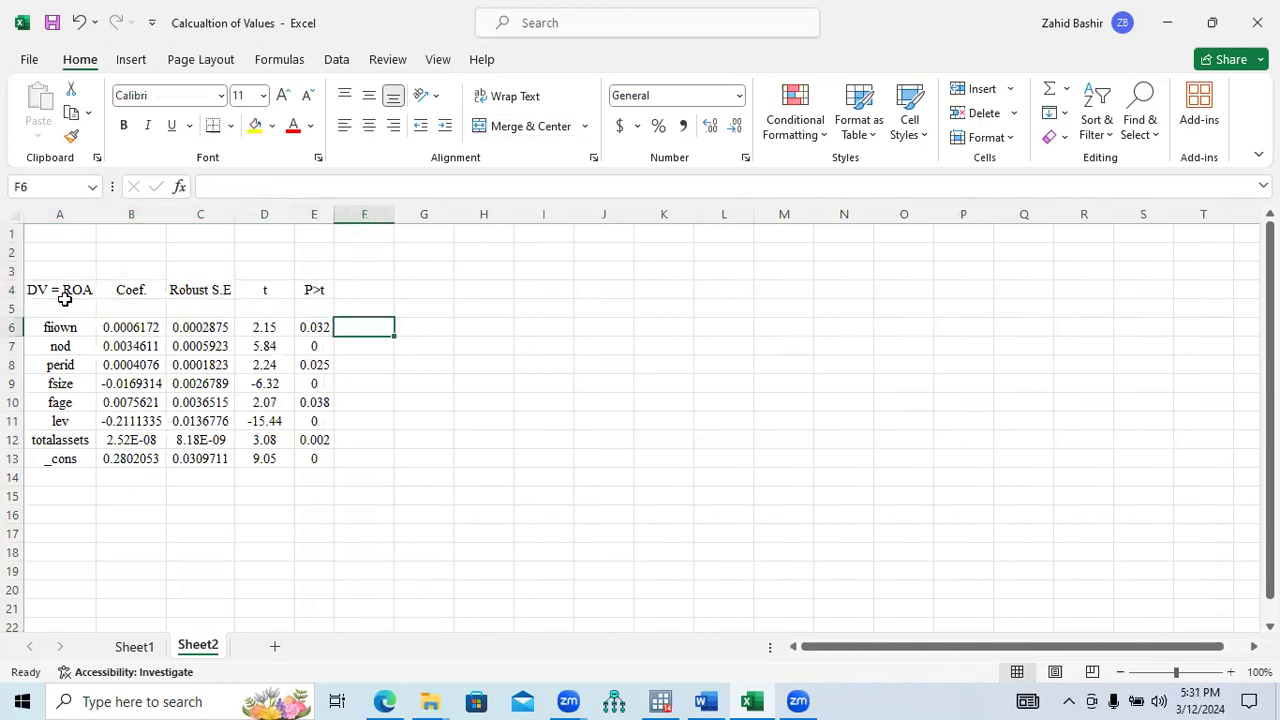
Copy the whole regression table, A3:E13, and switch to the Output table document in Word
{"action": "left_click_drag", "start_coordinate": [272, 333], "coordinate": [319, 457]}
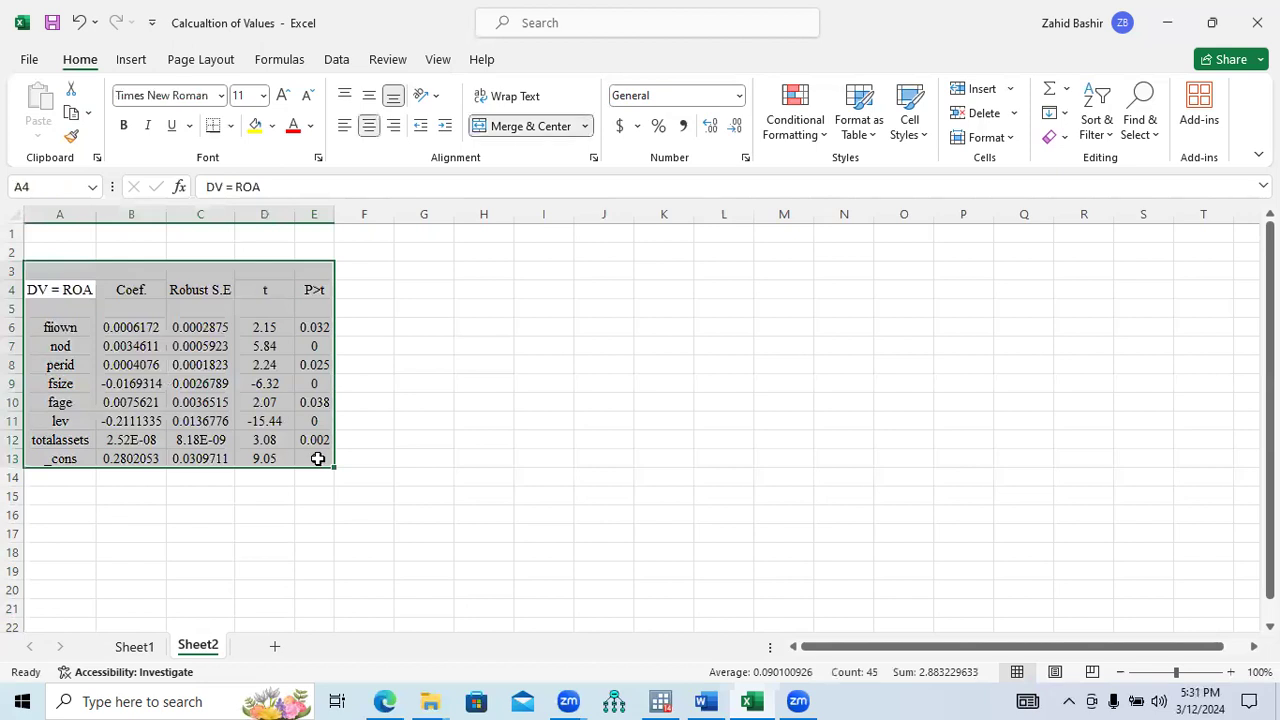
{"action": "key", "text": "ctrl+c"}
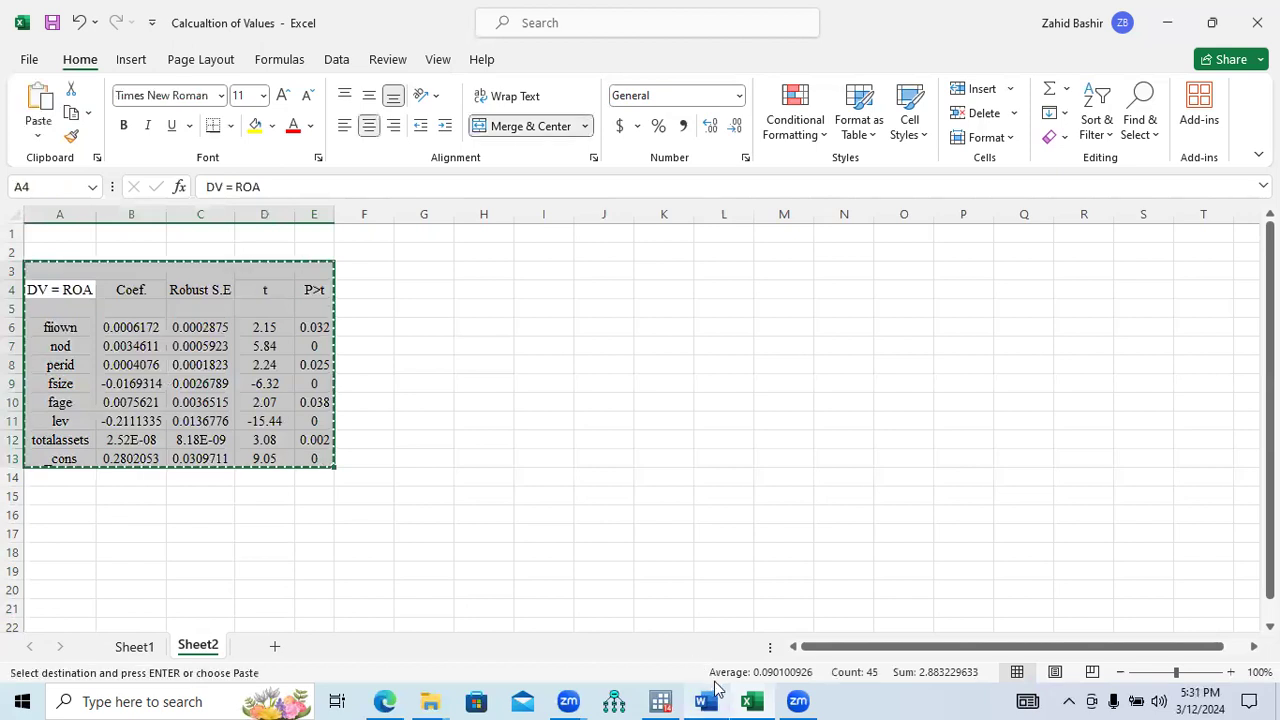
{"action": "left_click", "coordinate": [706, 701]}
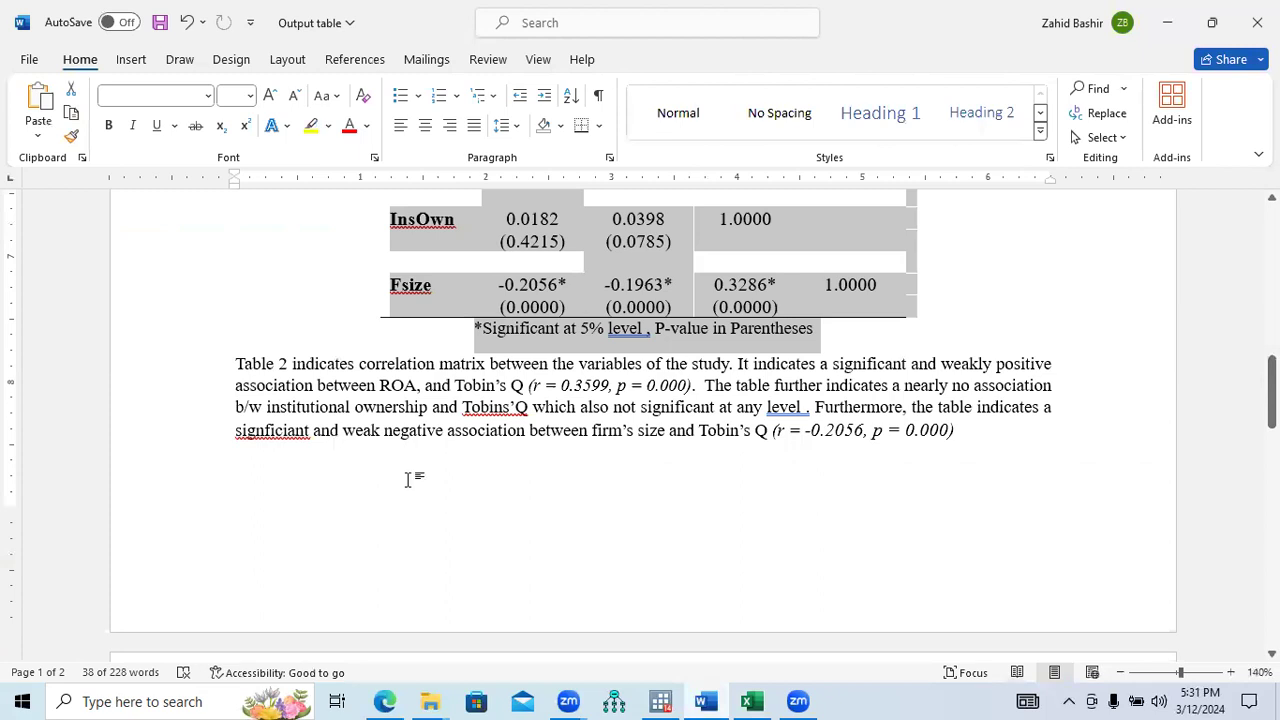
Paste the regression table on page 2, a few blank lines below the correlation notes, and select the whole table
{"action": "left_click", "coordinate": [408, 480]}
{"action": "scroll", "coordinate": [640, 420], "scroll_direction": "down", "scroll_amount": 3}
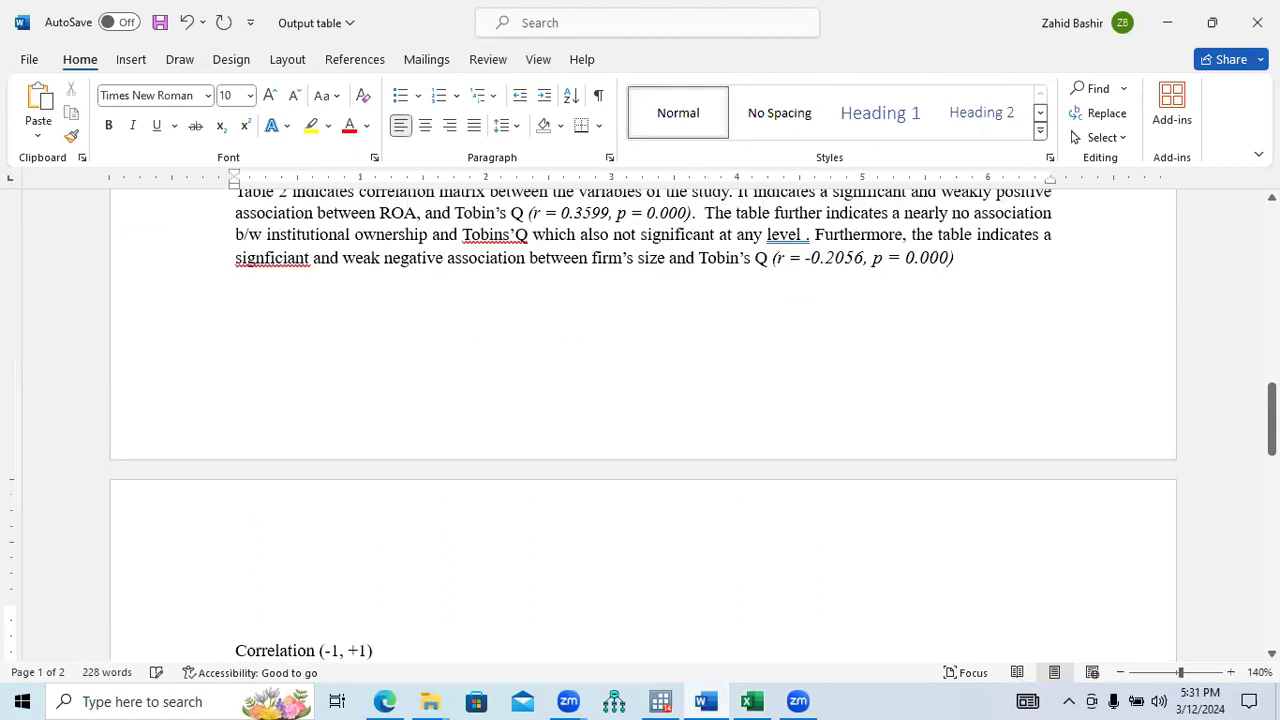
{"action": "key", "text": "Return"}
{"action": "left_click_drag", "start_coordinate": [1272, 417], "coordinate": [1272, 485]}
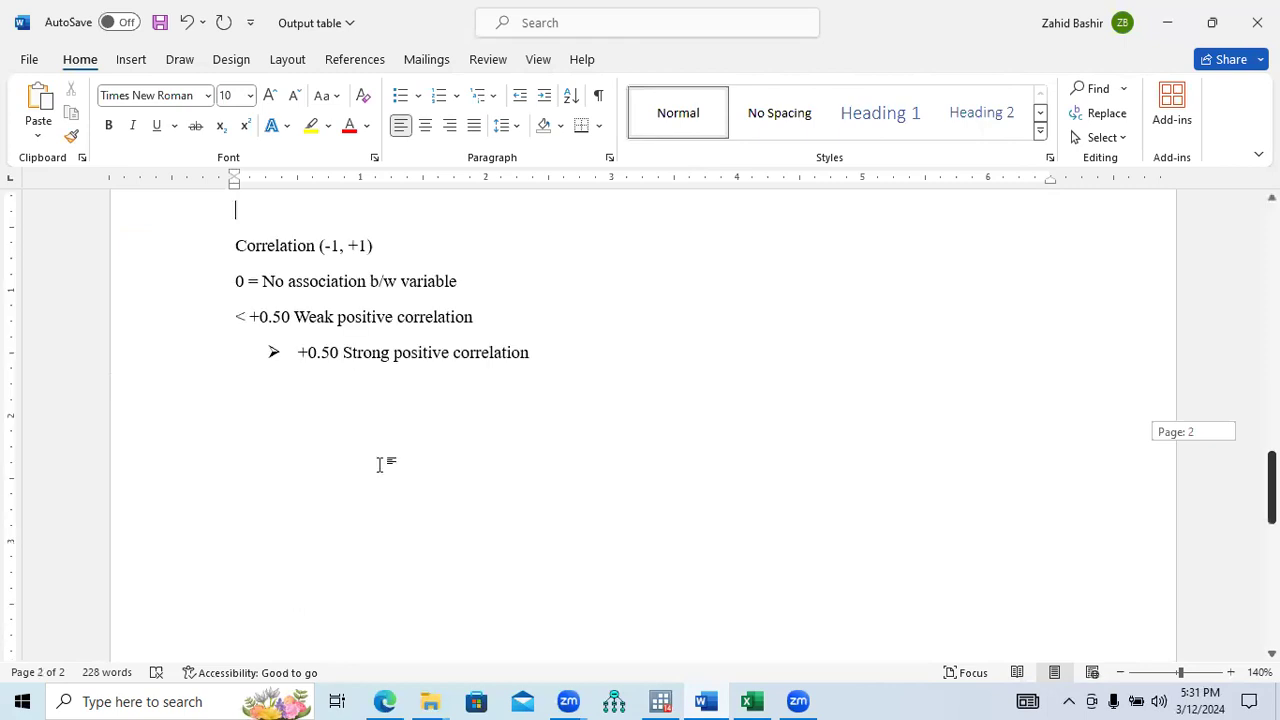
{"action": "left_click", "coordinate": [380, 465]}
{"action": "key", "text": "End"}
{"action": "key", "text": "shift+Return"}
{"action": "key", "text": "Return"}
{"action": "key", "text": "Return"}
{"action": "key", "text": "Return"}
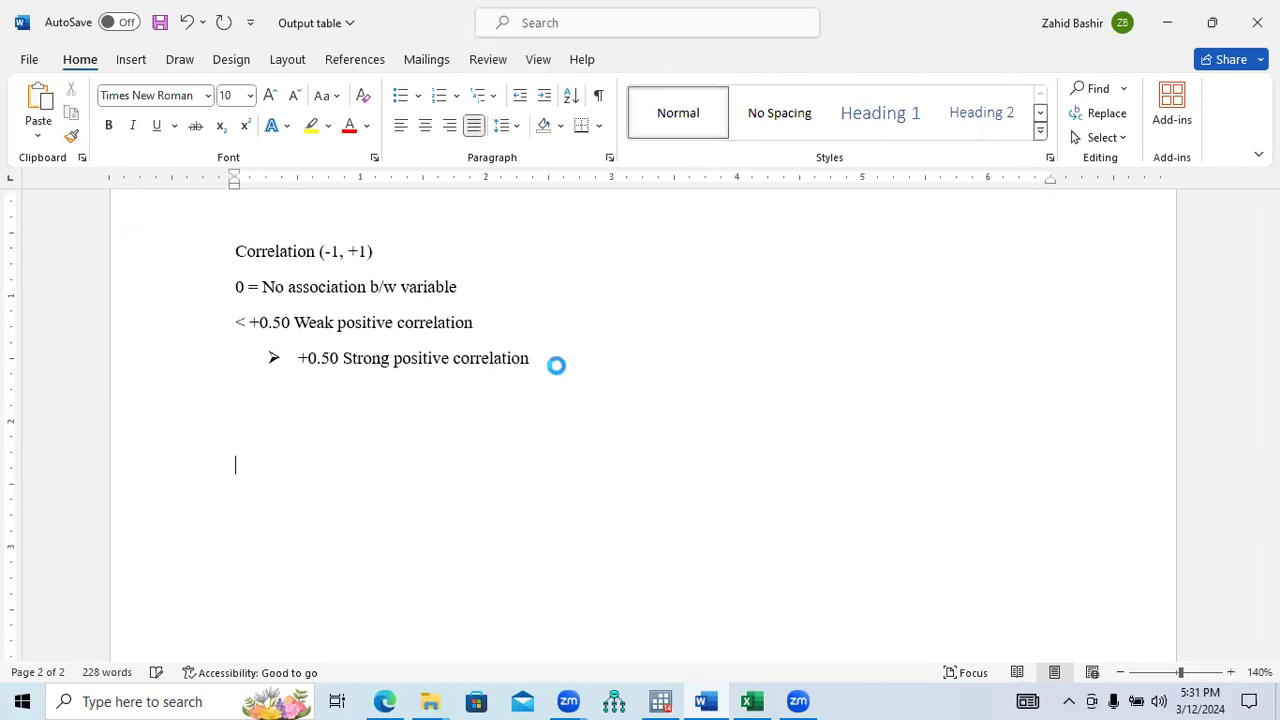
{"action": "key", "text": "ctrl+v"}
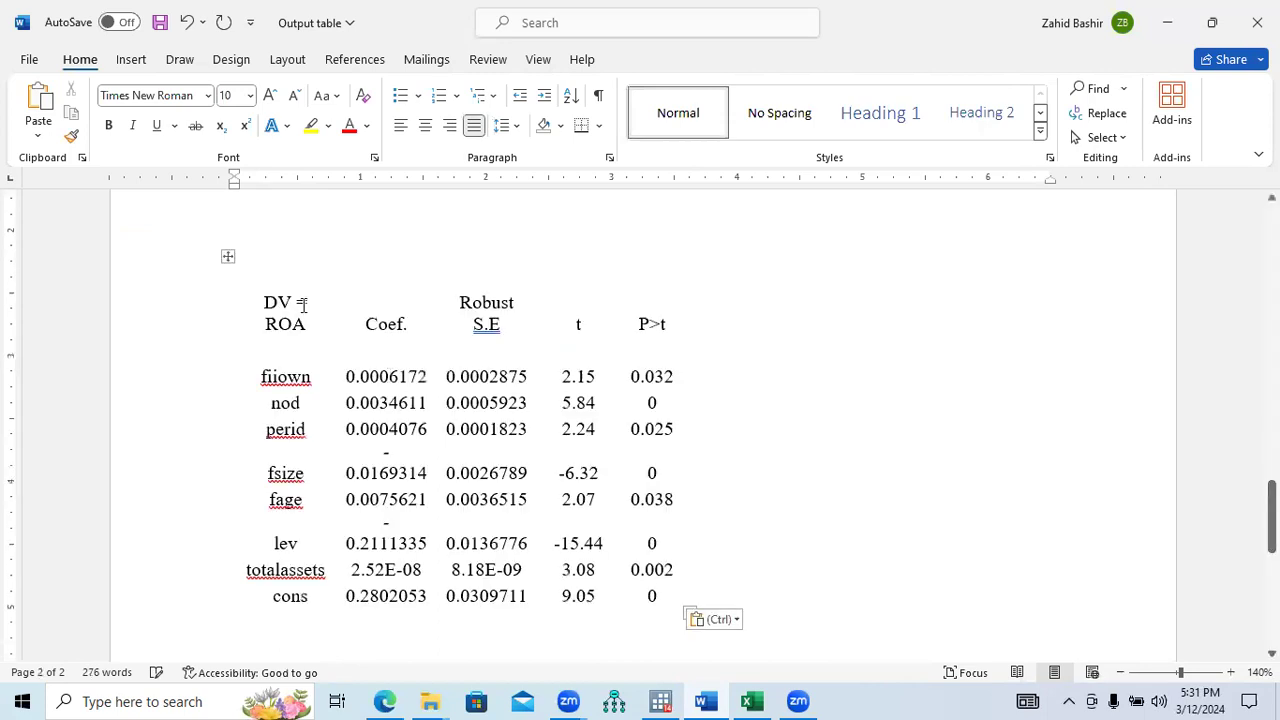
{"action": "left_click", "coordinate": [228, 257]}
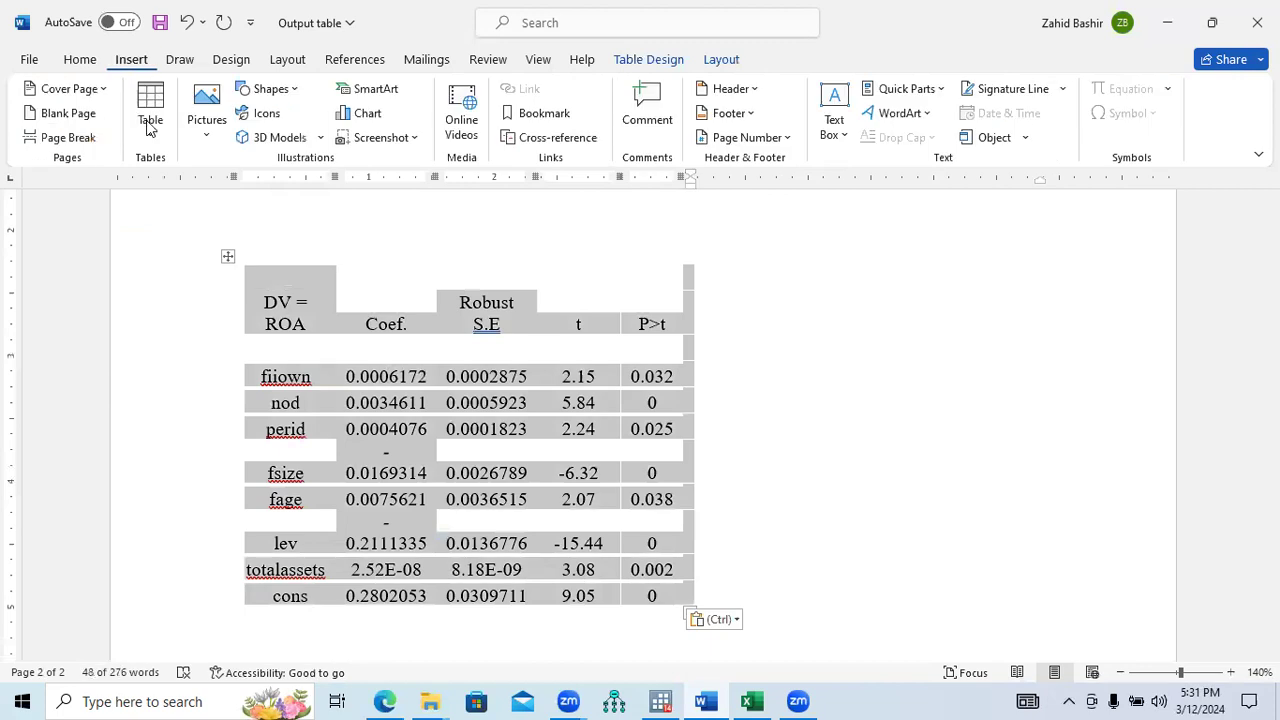
{"action": "left_click", "coordinate": [150, 126]}
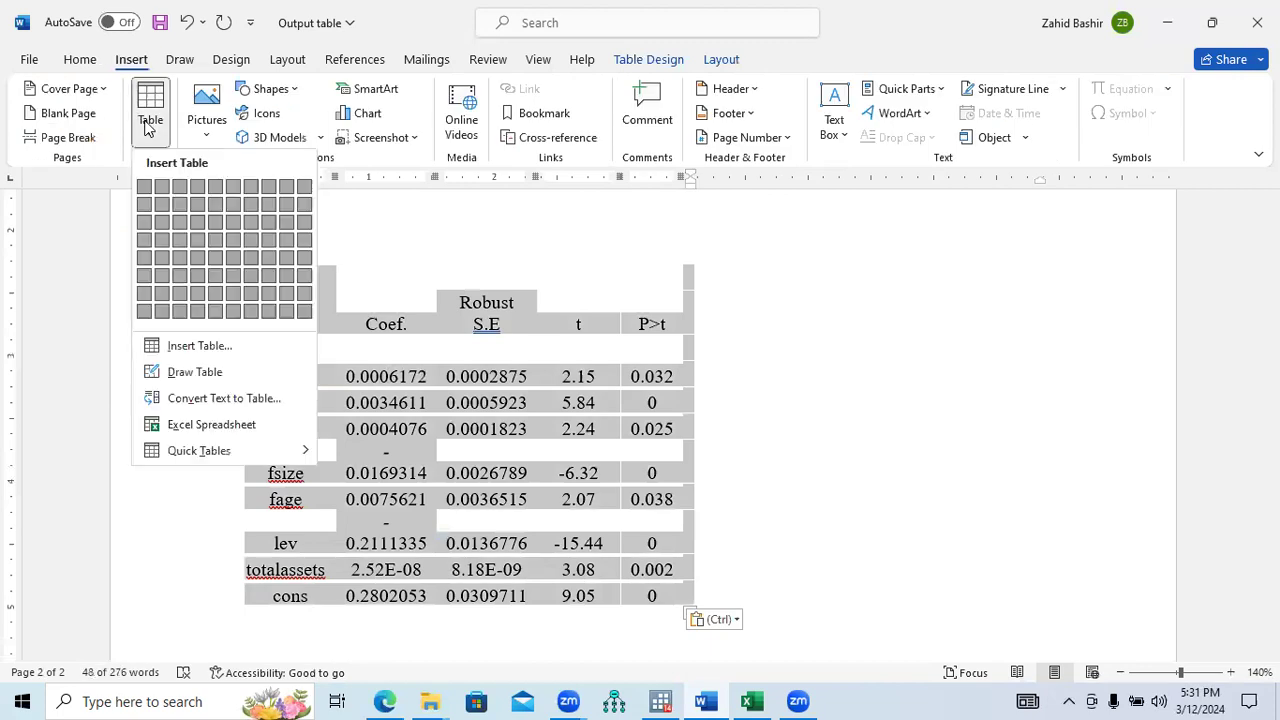
{"action": "left_click", "coordinate": [210, 398]}
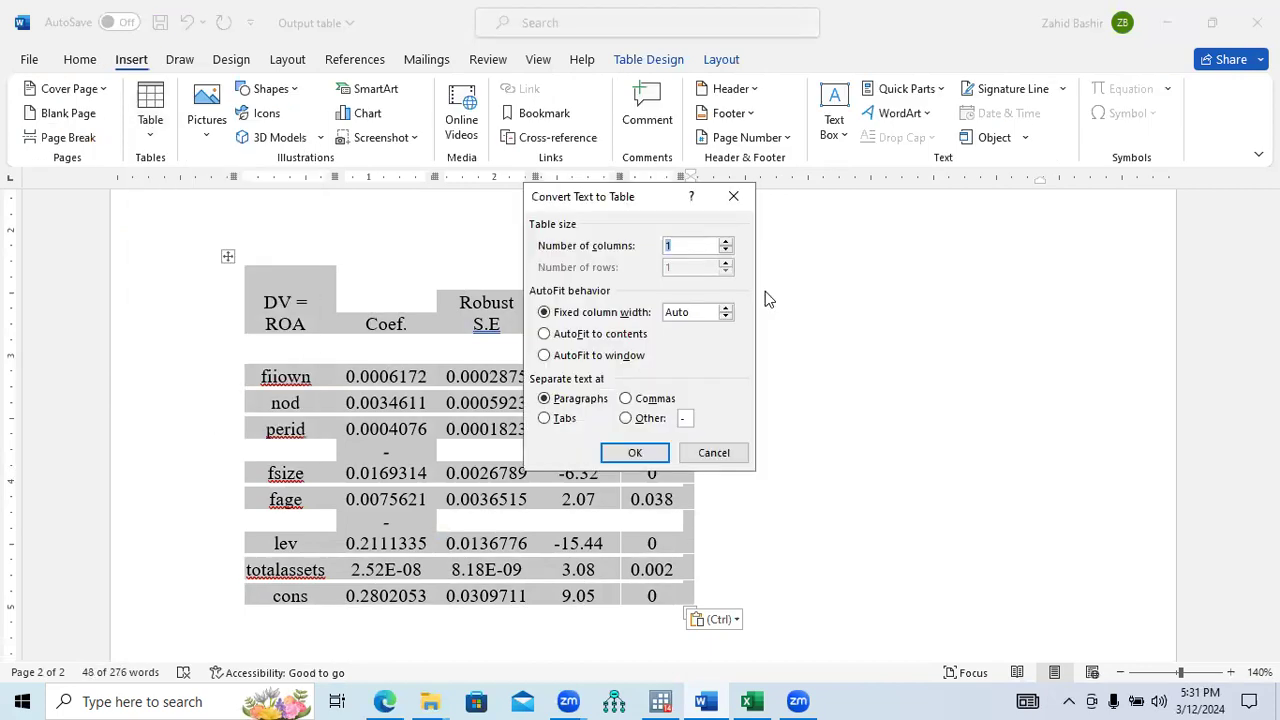
{"action": "left_click", "coordinate": [733, 196]}
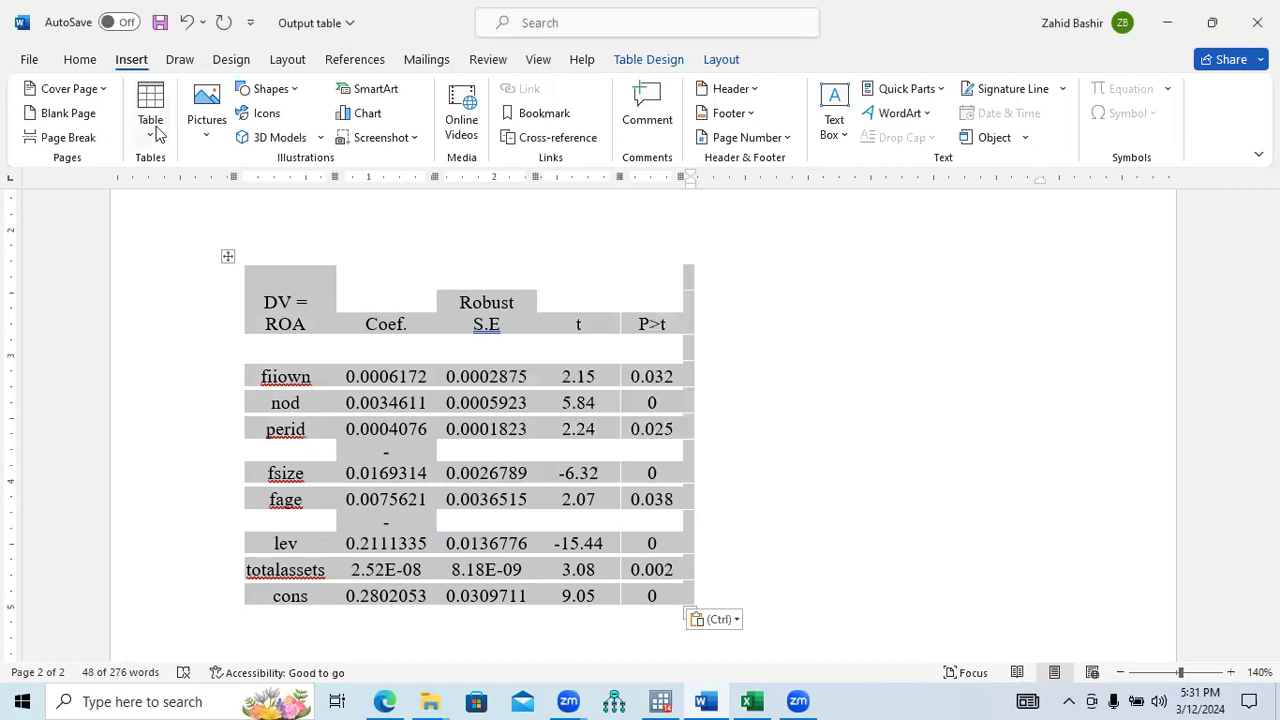
{"action": "left_click", "coordinate": [150, 126]}
{"action": "left_click", "coordinate": [157, 133]}
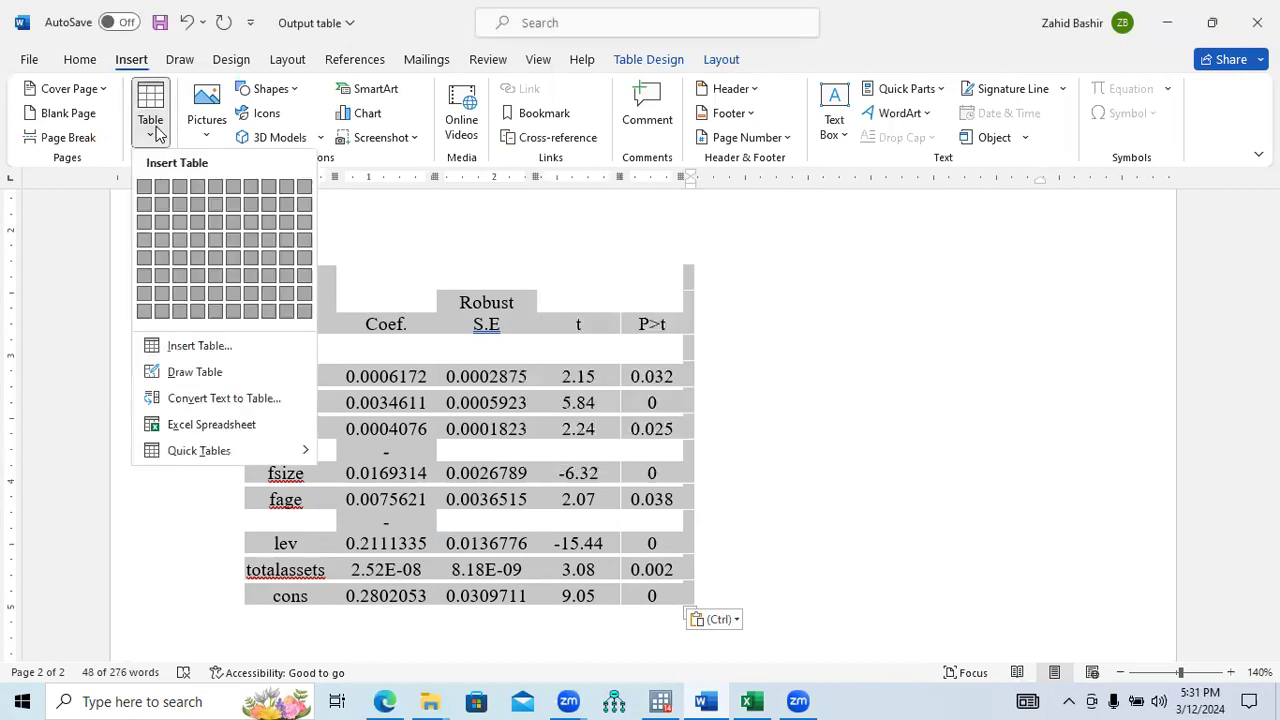
{"action": "left_click", "coordinate": [86, 66]}
Apply borders around and between all cells of the pasted regression table
{"action": "left_click", "coordinate": [82, 61]}
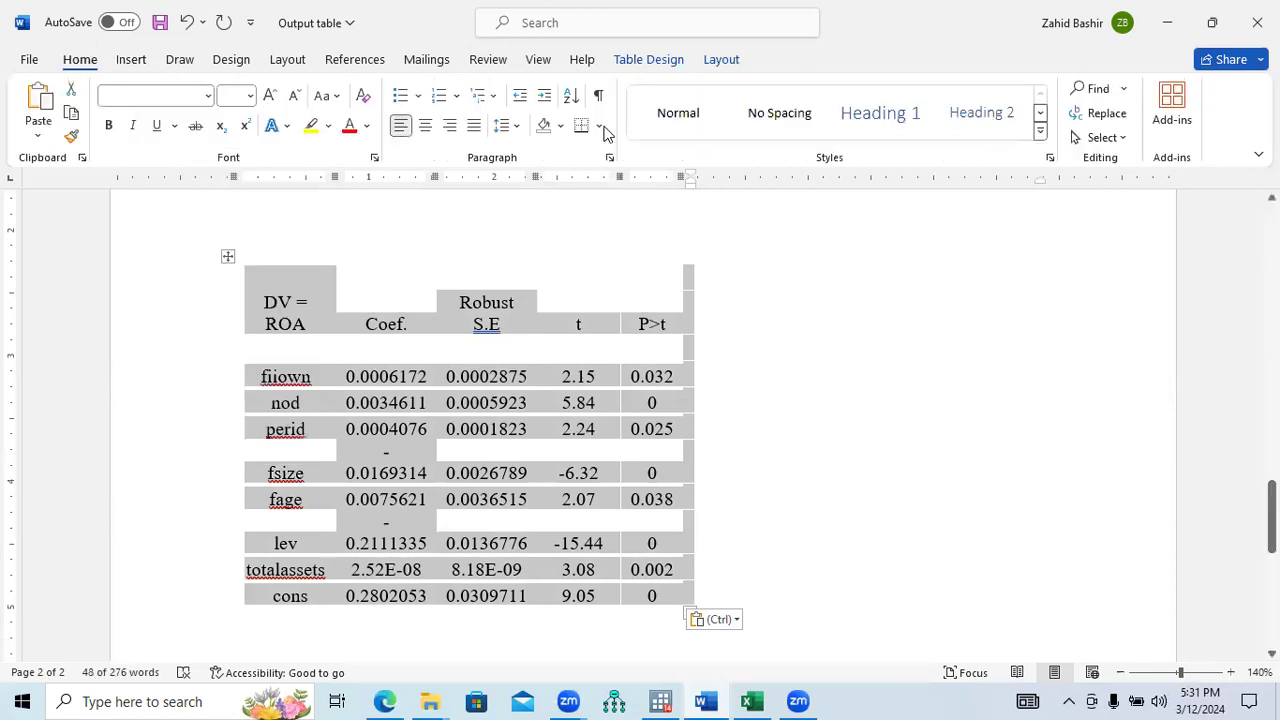
{"action": "left_click", "coordinate": [602, 127]}
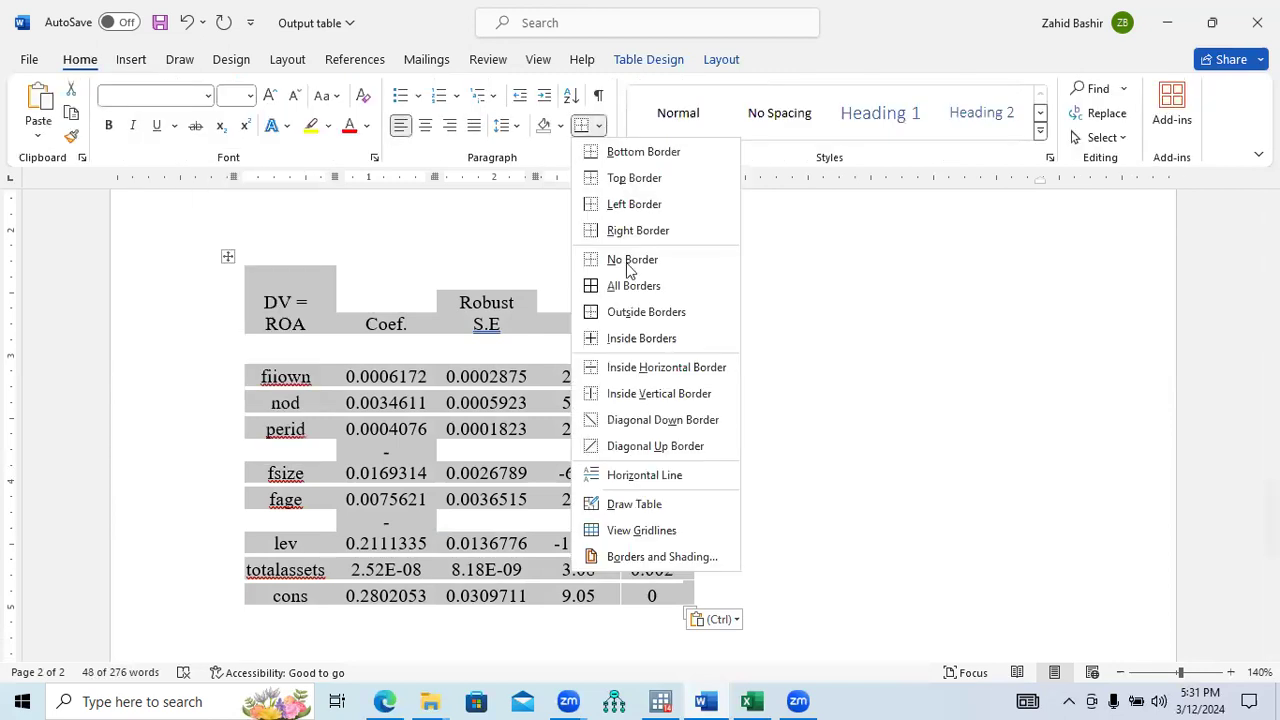
{"action": "left_click", "coordinate": [680, 345]}
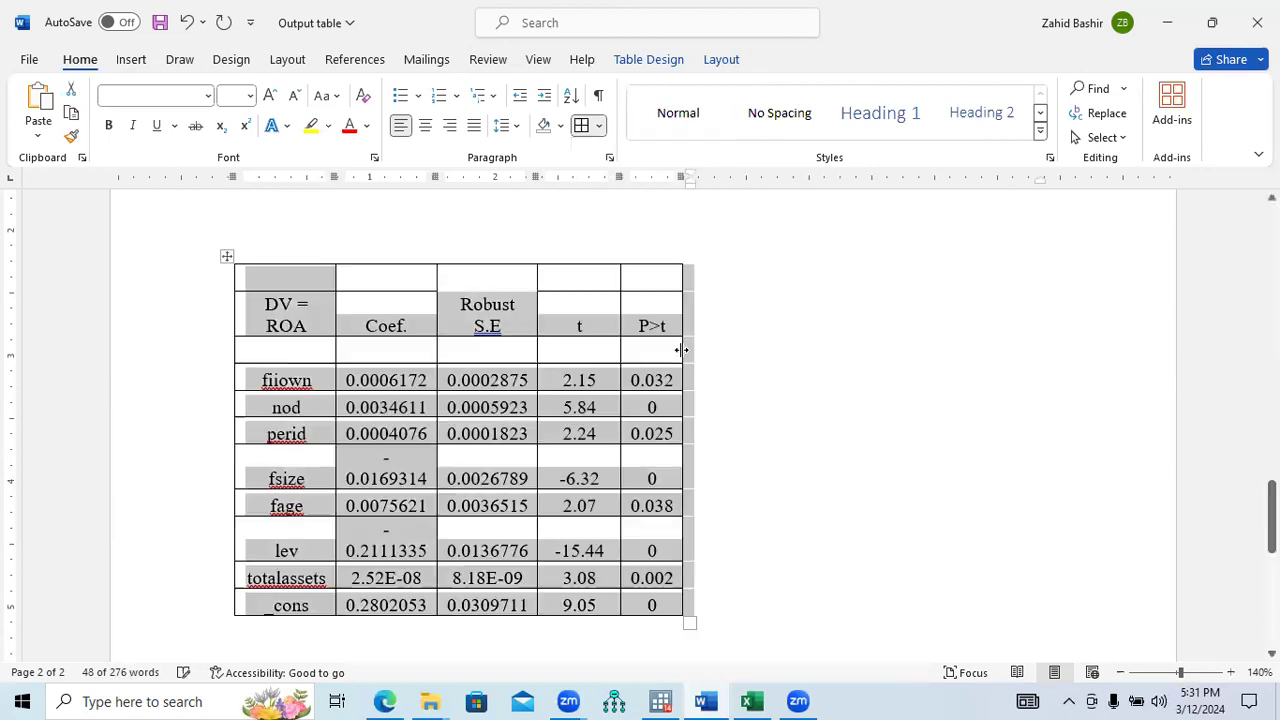
{"action": "left_click", "coordinate": [731, 436]}
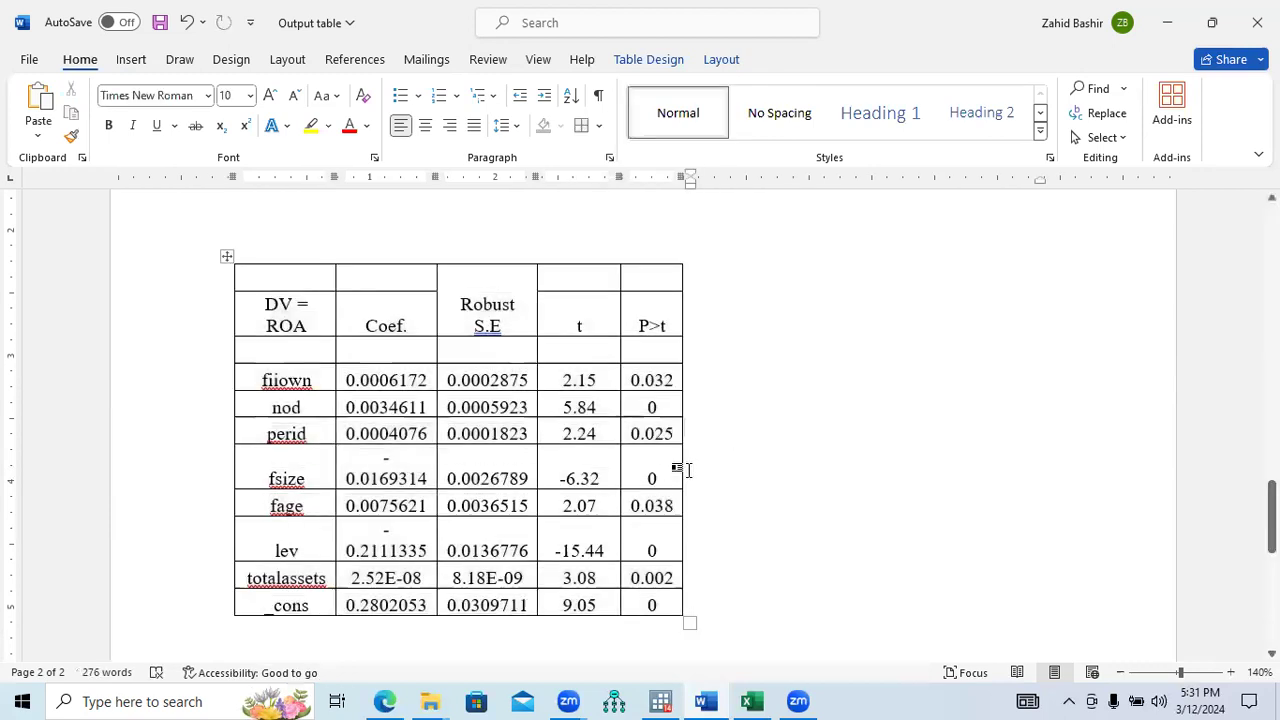
Widen the table's columns across the text width so headers and values fit on one line, and select the variable name cells
{"action": "left_click_drag", "start_coordinate": [844, 481], "coordinate": [1004, 488]}
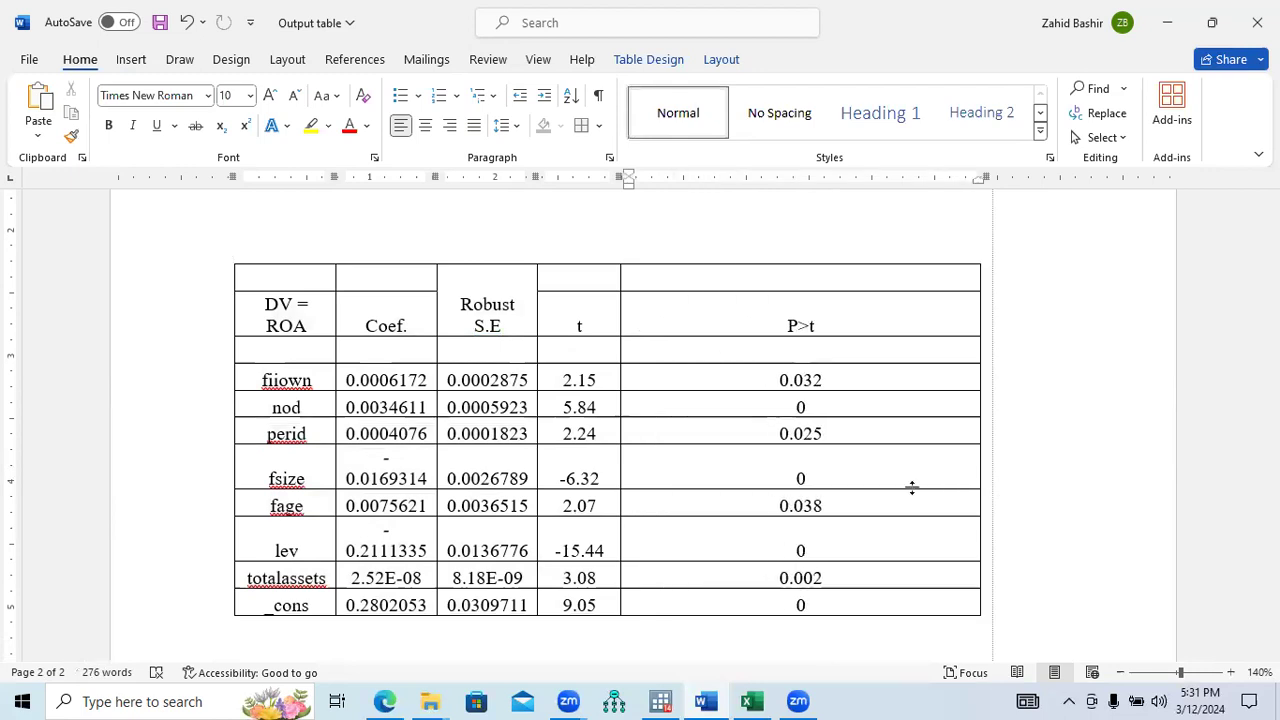
{"action": "left_click_drag", "start_coordinate": [620, 553], "coordinate": [883, 567]}
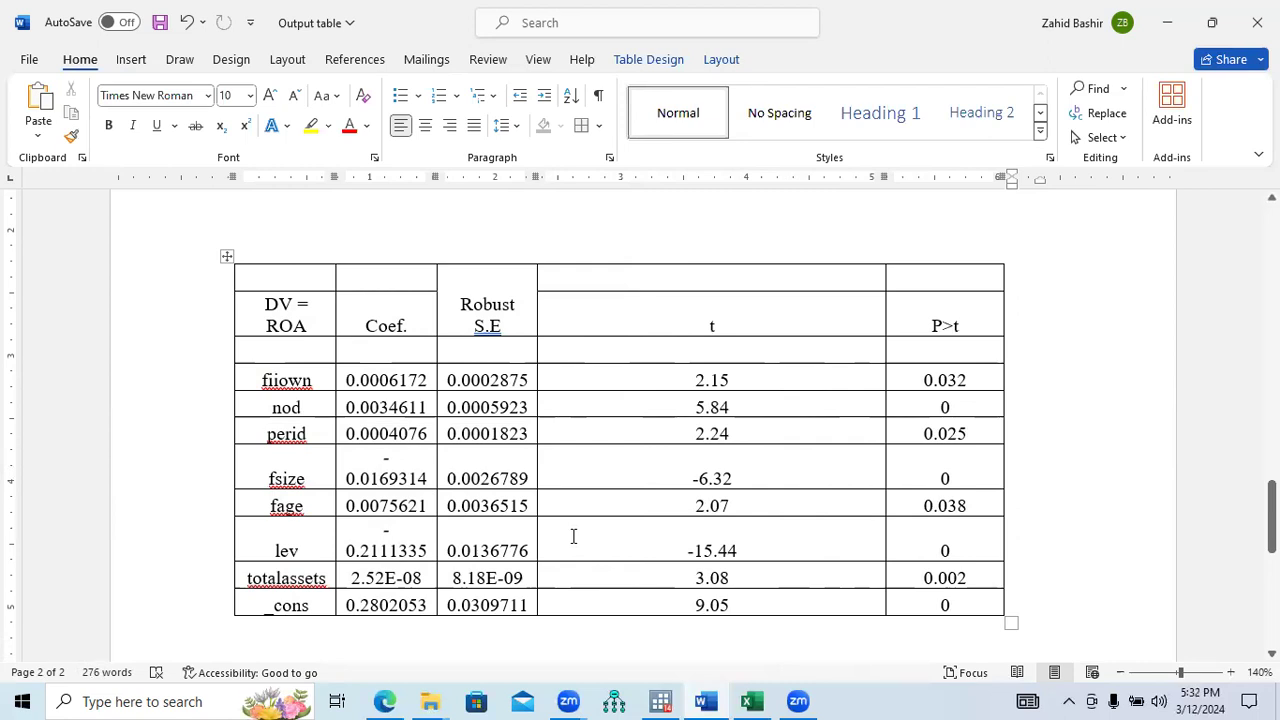
{"action": "left_click_drag", "start_coordinate": [536, 539], "coordinate": [744, 548]}
{"action": "left_click_drag", "start_coordinate": [443, 548], "coordinate": [602, 549]}
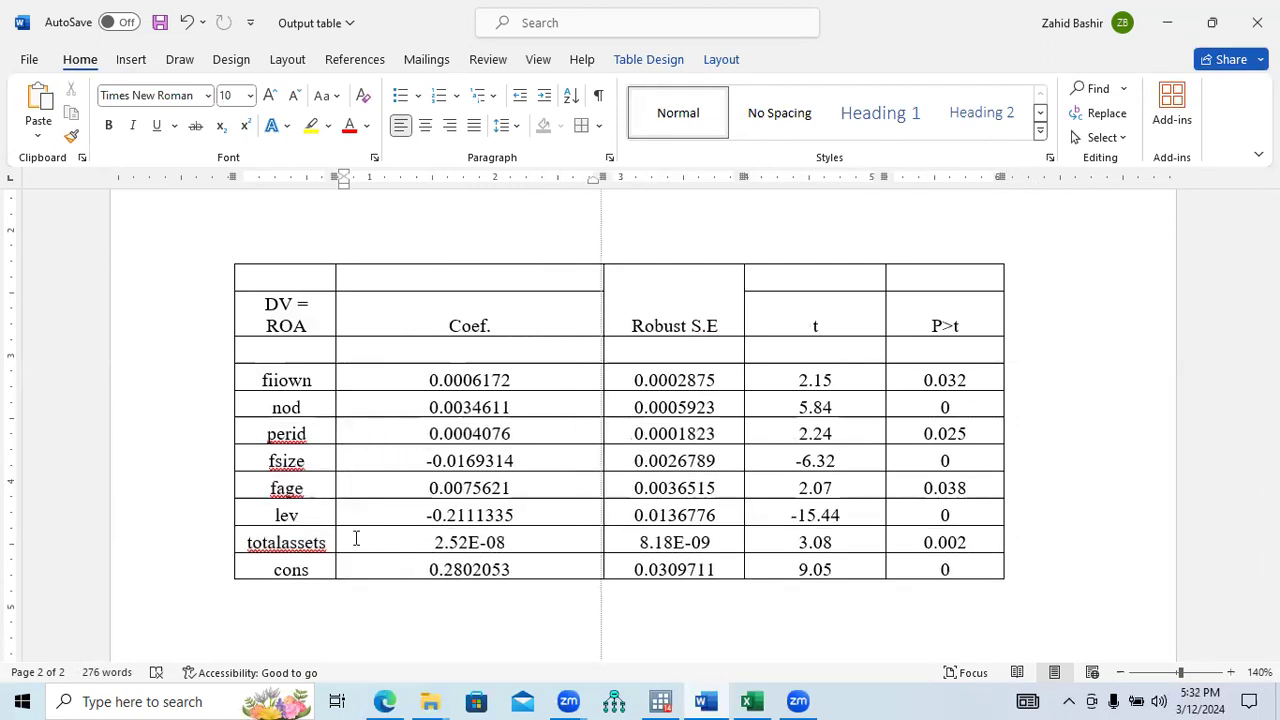
{"action": "left_click_drag", "start_coordinate": [336, 540], "coordinate": [358, 358]}
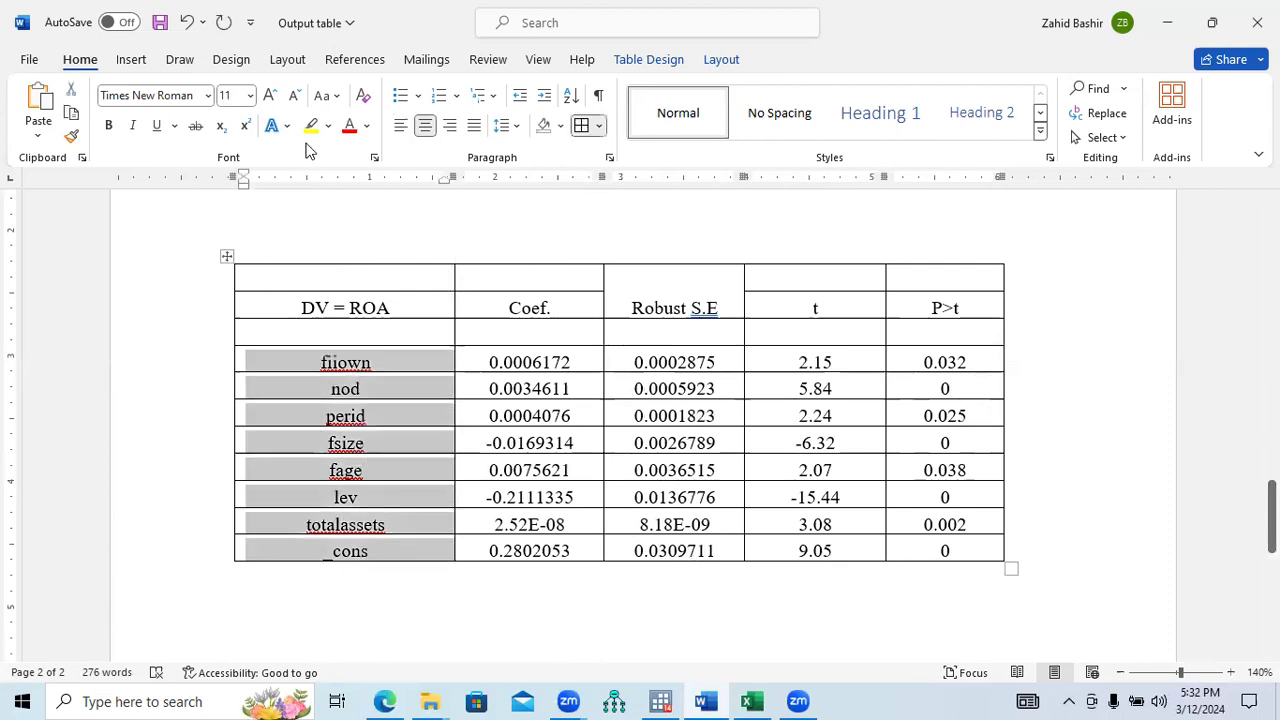
Change the variable names in the first column to sentence case and split "Totalassets" into "Total assets"
{"action": "left_click", "coordinate": [336, 98]}
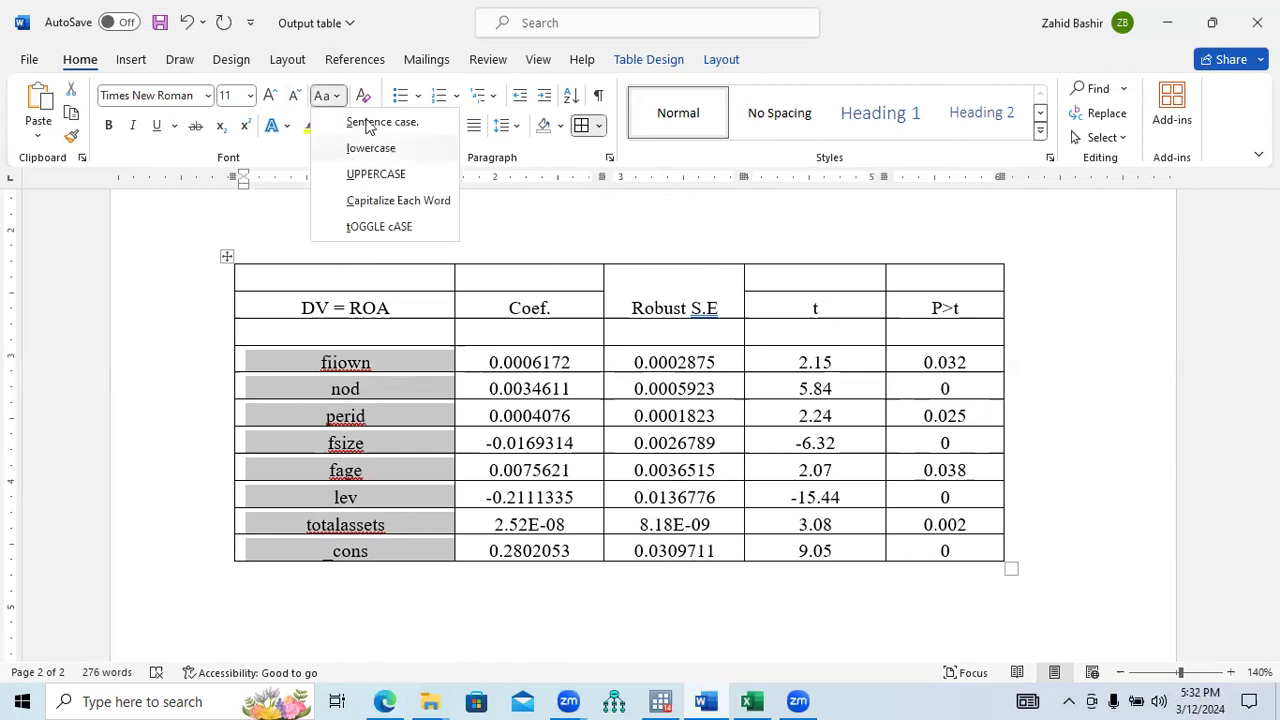
{"action": "left_click", "coordinate": [368, 124]}
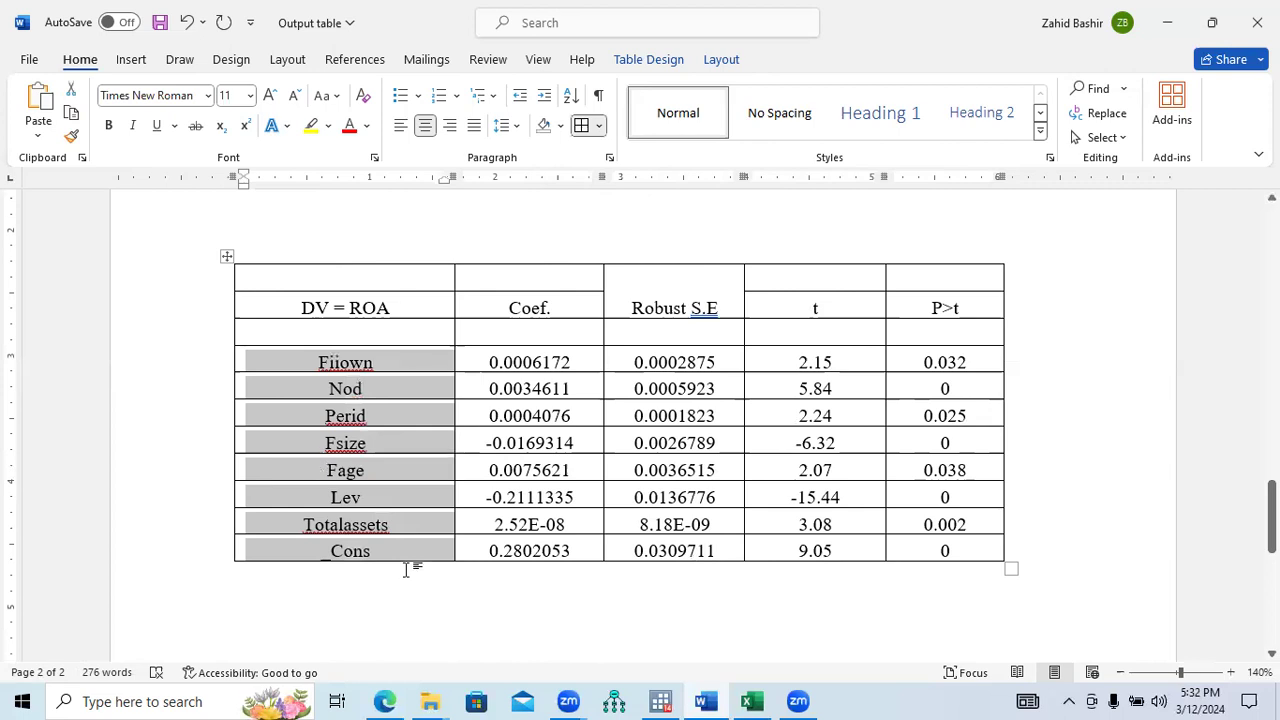
{"action": "left_click", "coordinate": [348, 530]}
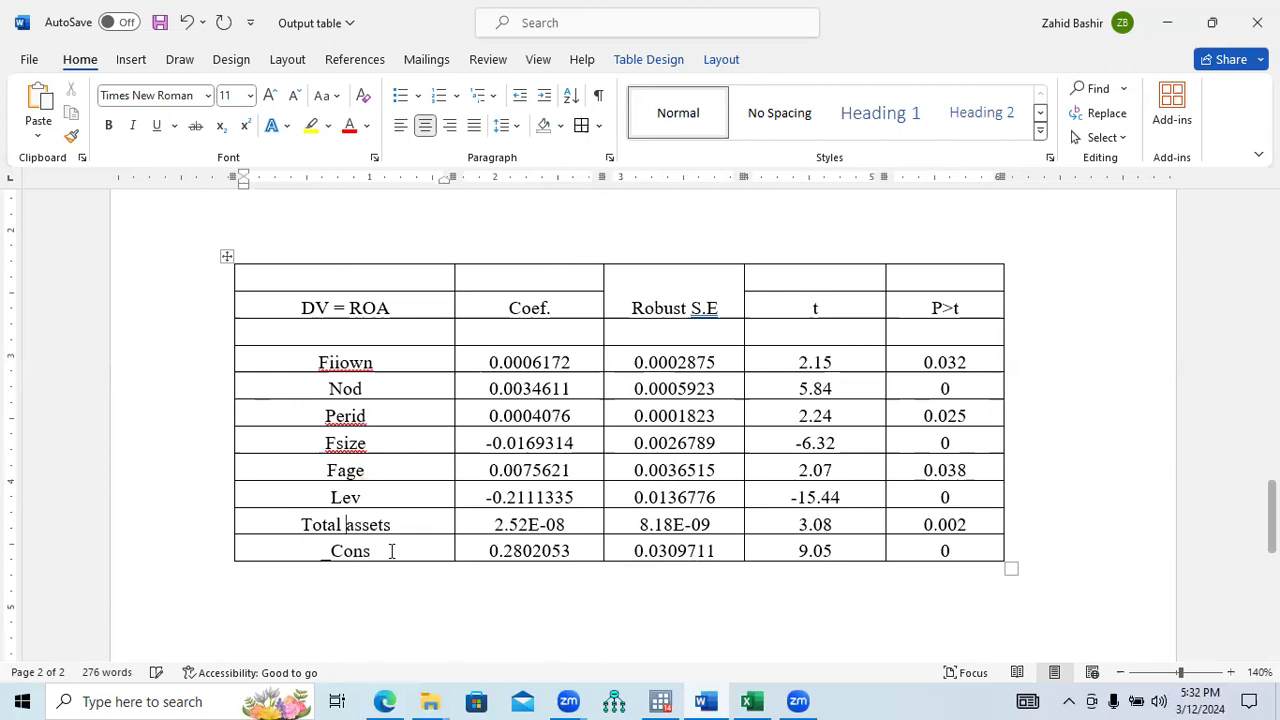
Left-align the variable names from Fiiown to _Cons in the first column
{"action": "left_click_drag", "start_coordinate": [360, 551], "coordinate": [360, 353]}
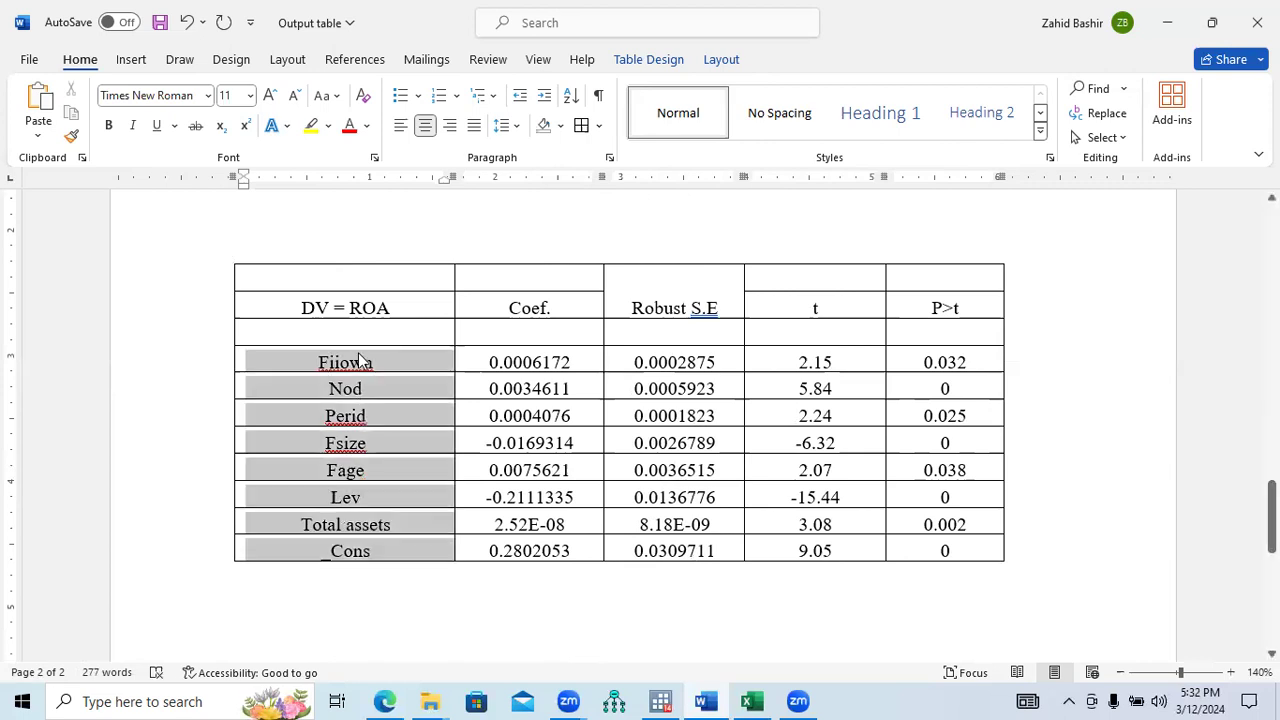
{"action": "key", "text": "ctrl+l"}
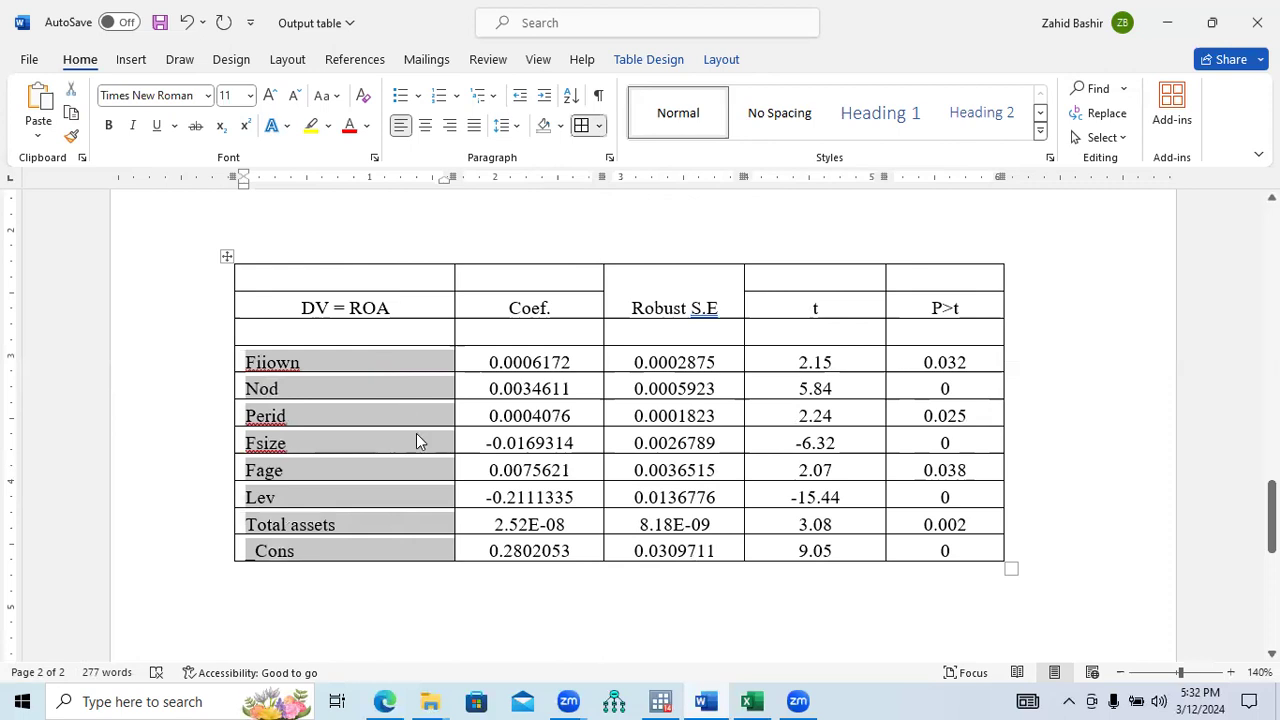
{"action": "left_click", "coordinate": [436, 446]}
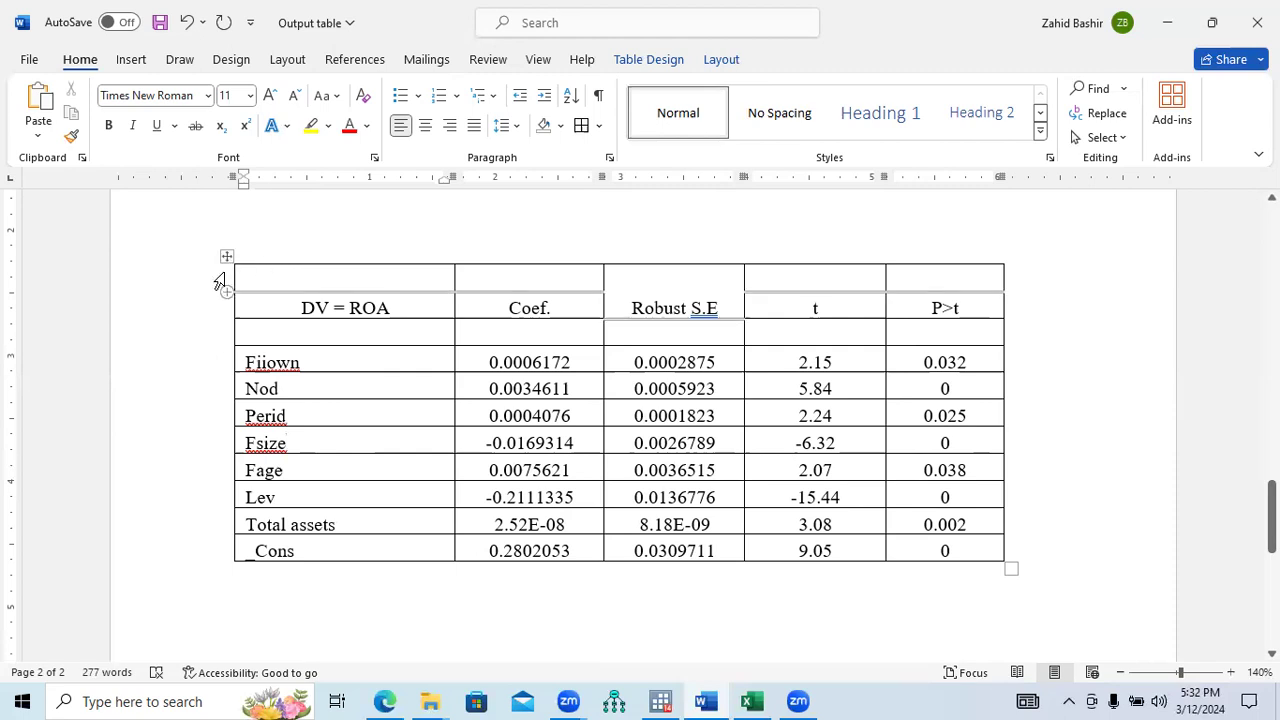
Add a blank row below the _Cons row of the regression table
{"action": "left_click", "coordinate": [229, 563]}
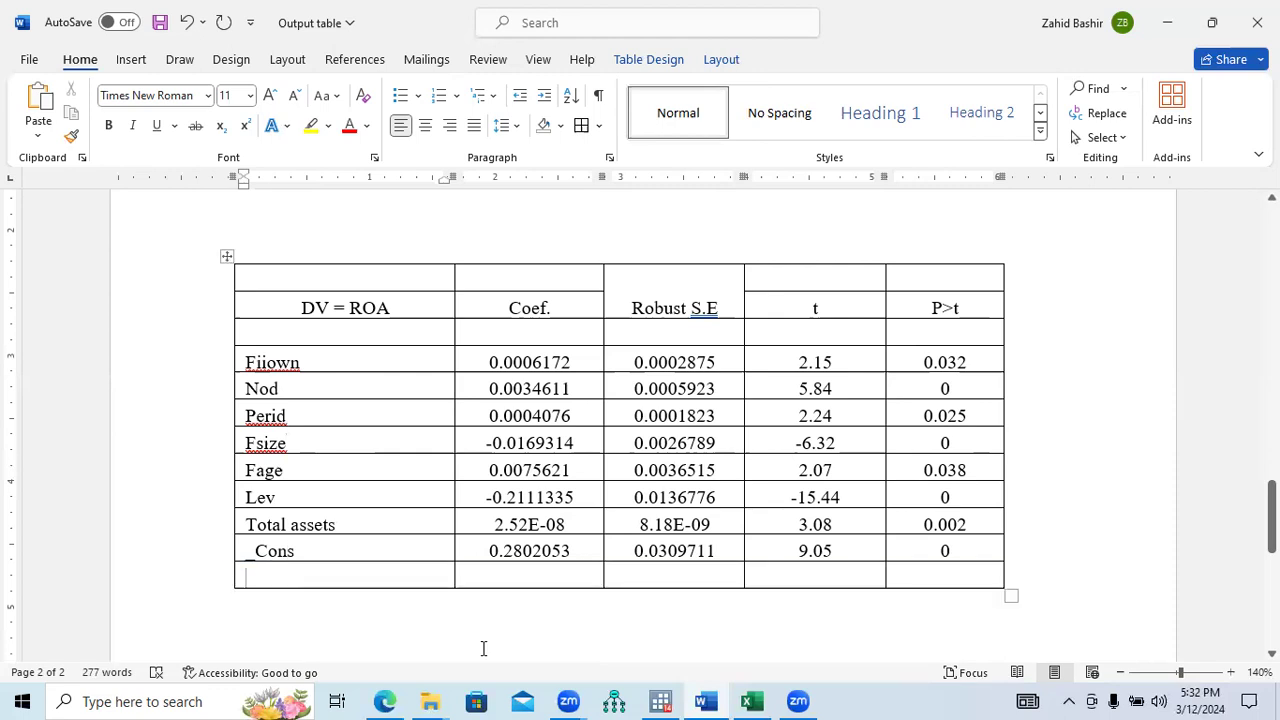
Copy the linear regression summary, from Number of obs to Root MSE, from the Stata output into a new sheet of the Excel workbook
{"action": "left_click", "coordinate": [664, 694]}
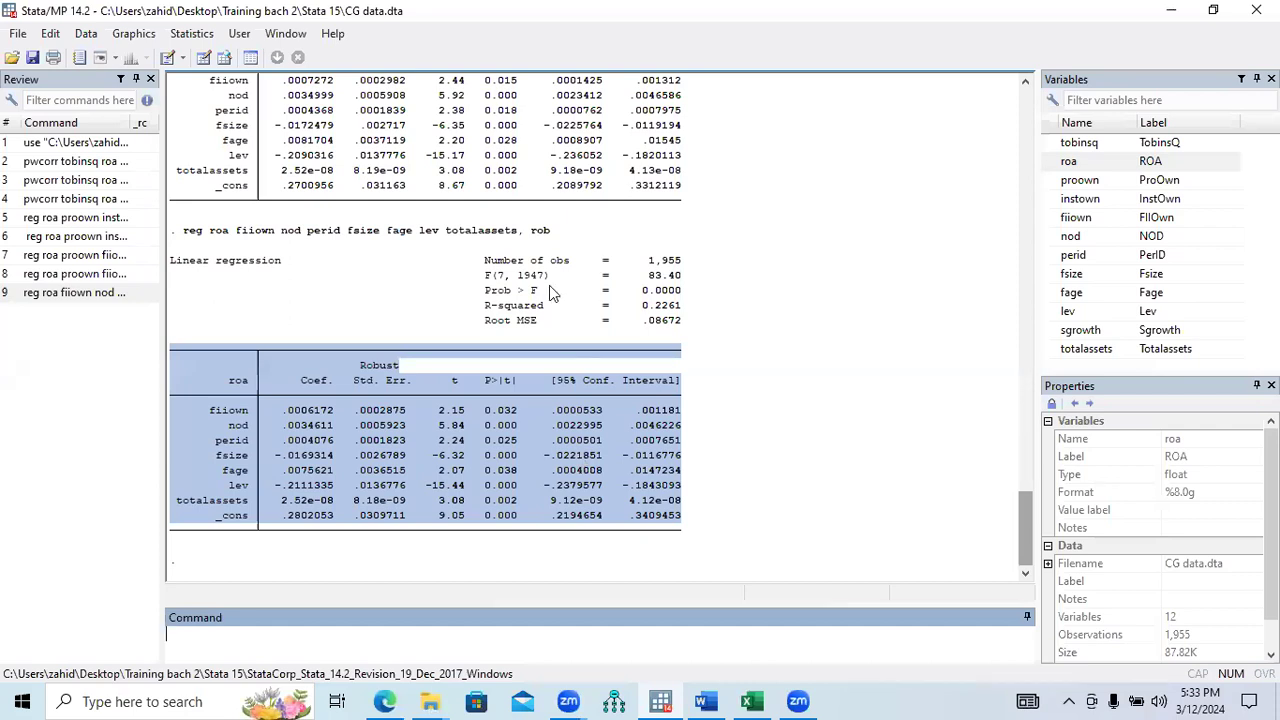
{"action": "left_click", "coordinate": [549, 285]}
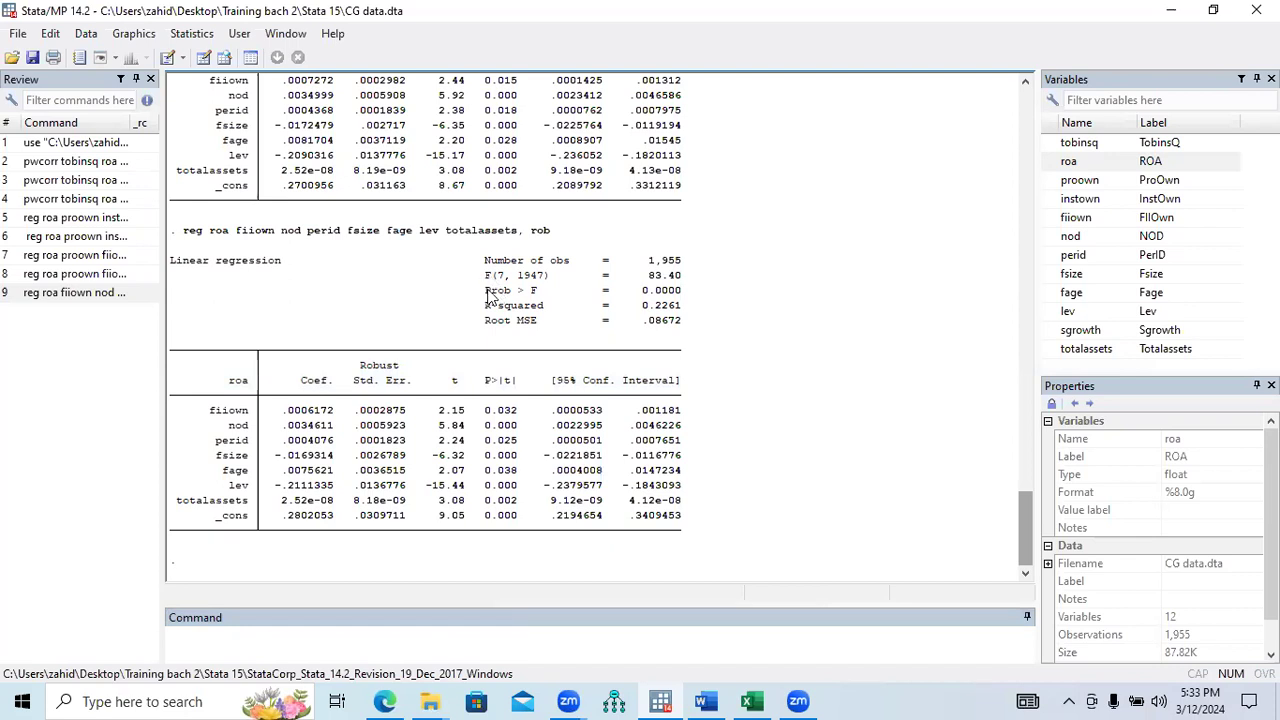
{"action": "left_click_drag", "start_coordinate": [487, 281], "coordinate": [688, 306]}
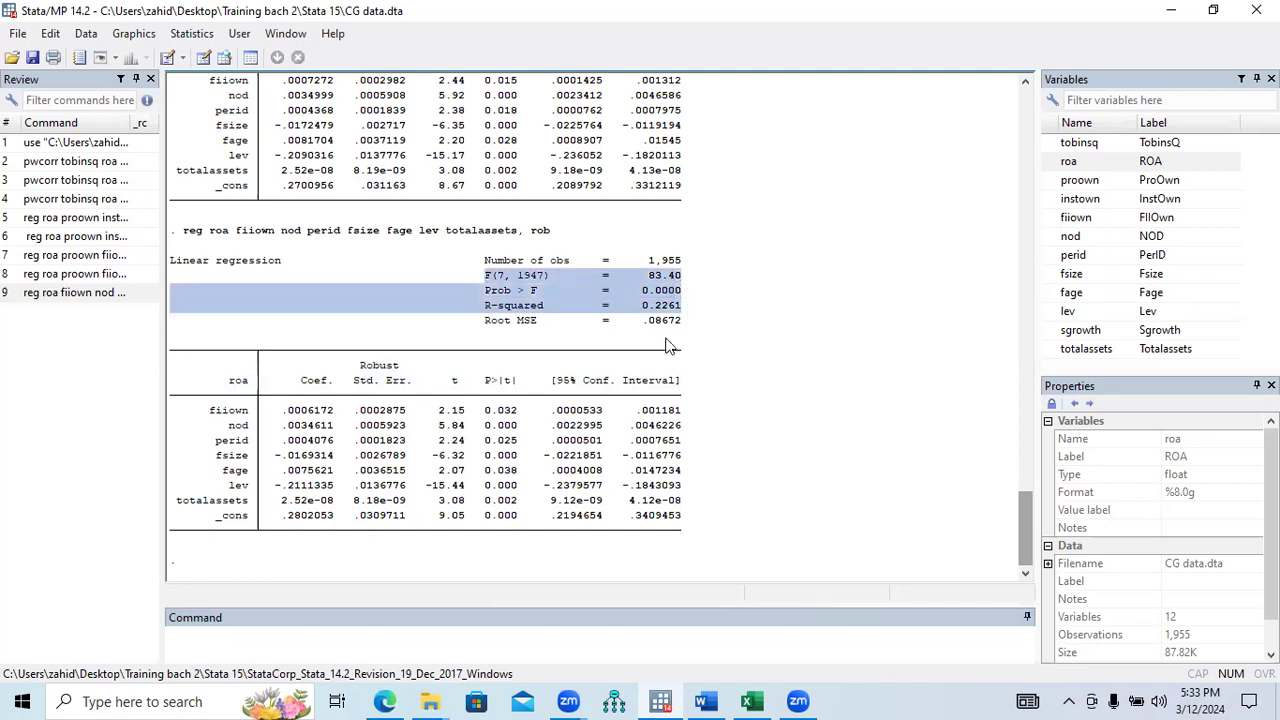
{"action": "left_click_drag", "start_coordinate": [486, 262], "coordinate": [684, 328]}
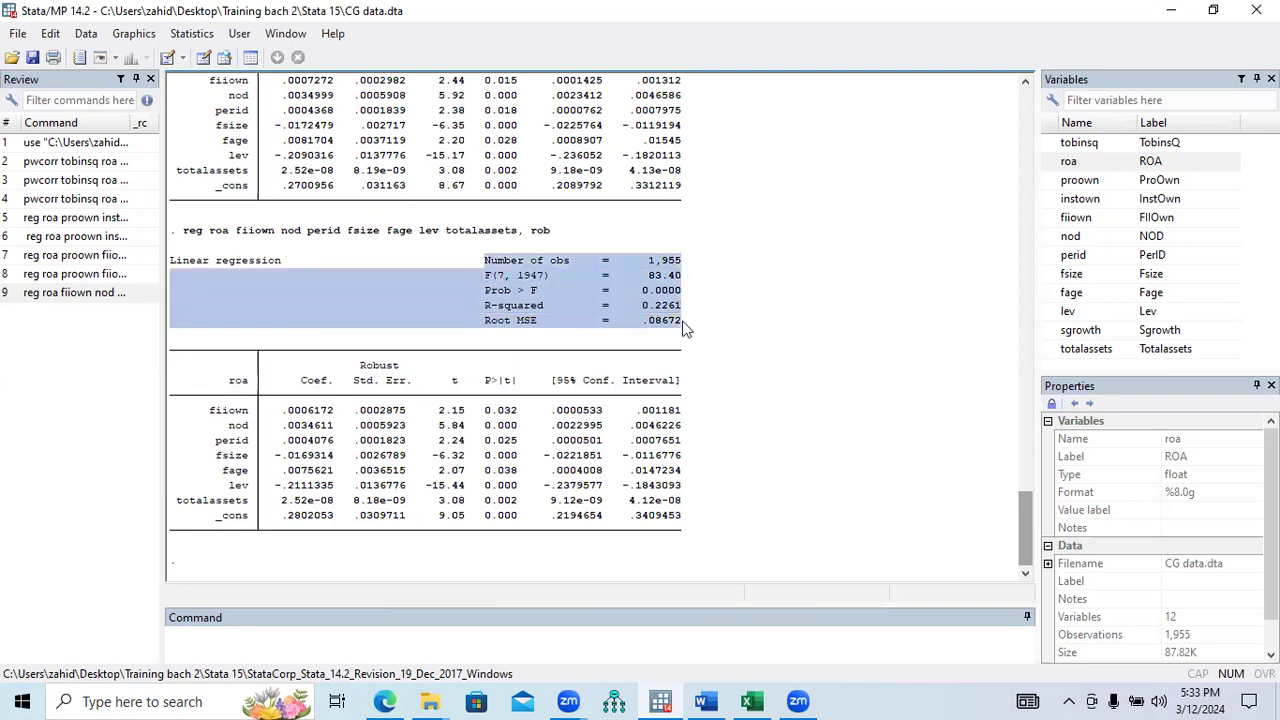
{"action": "left_click_drag", "start_coordinate": [171, 260], "coordinate": [686, 322]}
{"action": "key", "text": "ctrl+c"}
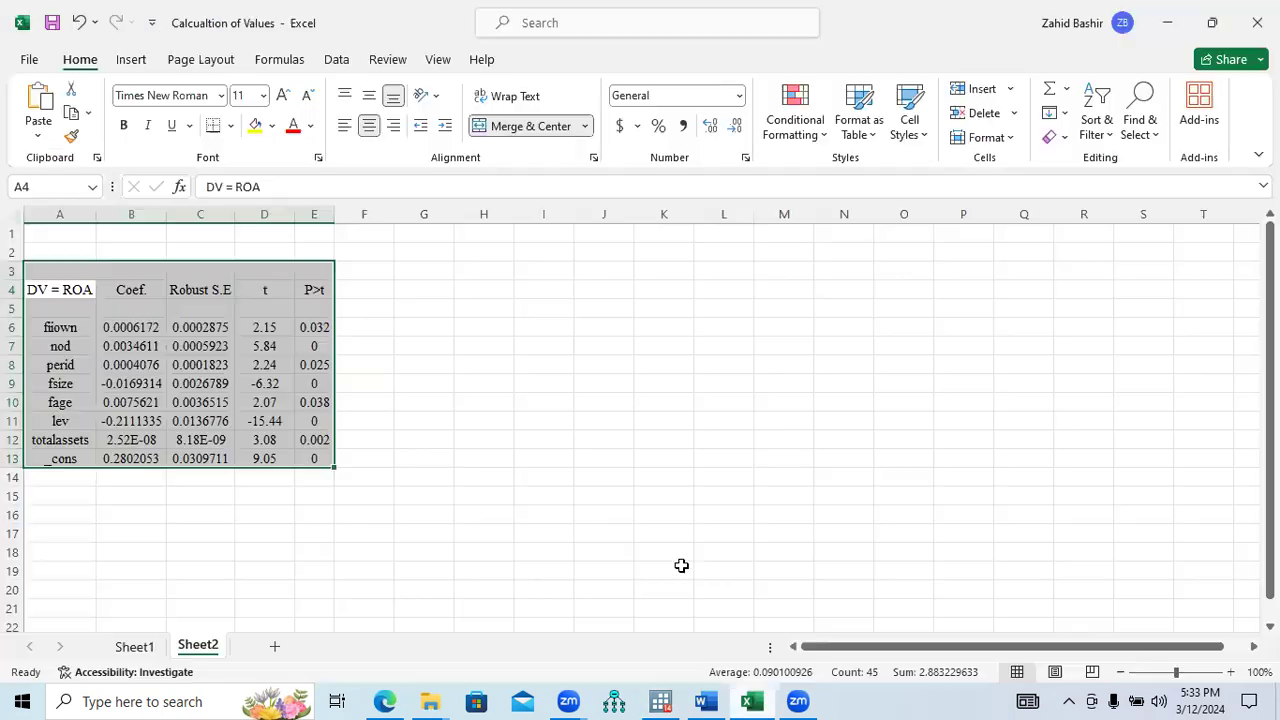
{"action": "left_click", "coordinate": [752, 701]}
{"action": "left_click", "coordinate": [274, 647]}
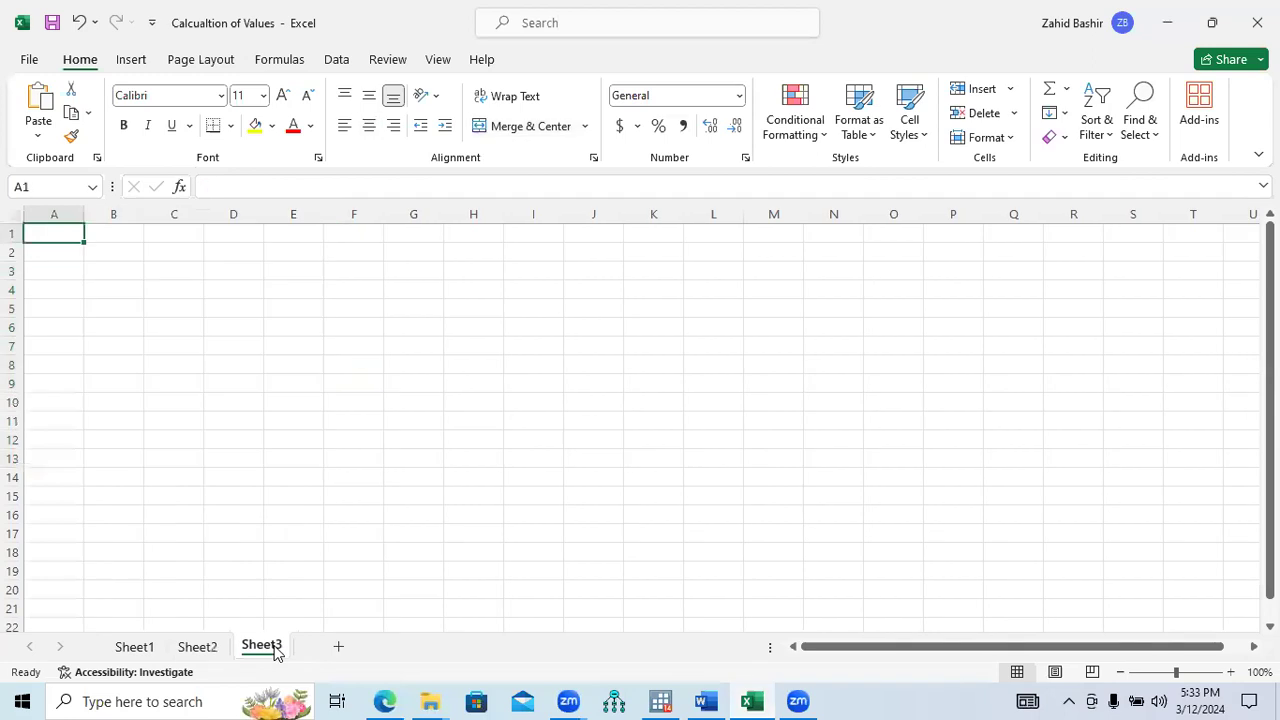
{"action": "key", "text": "ctrl+v"}
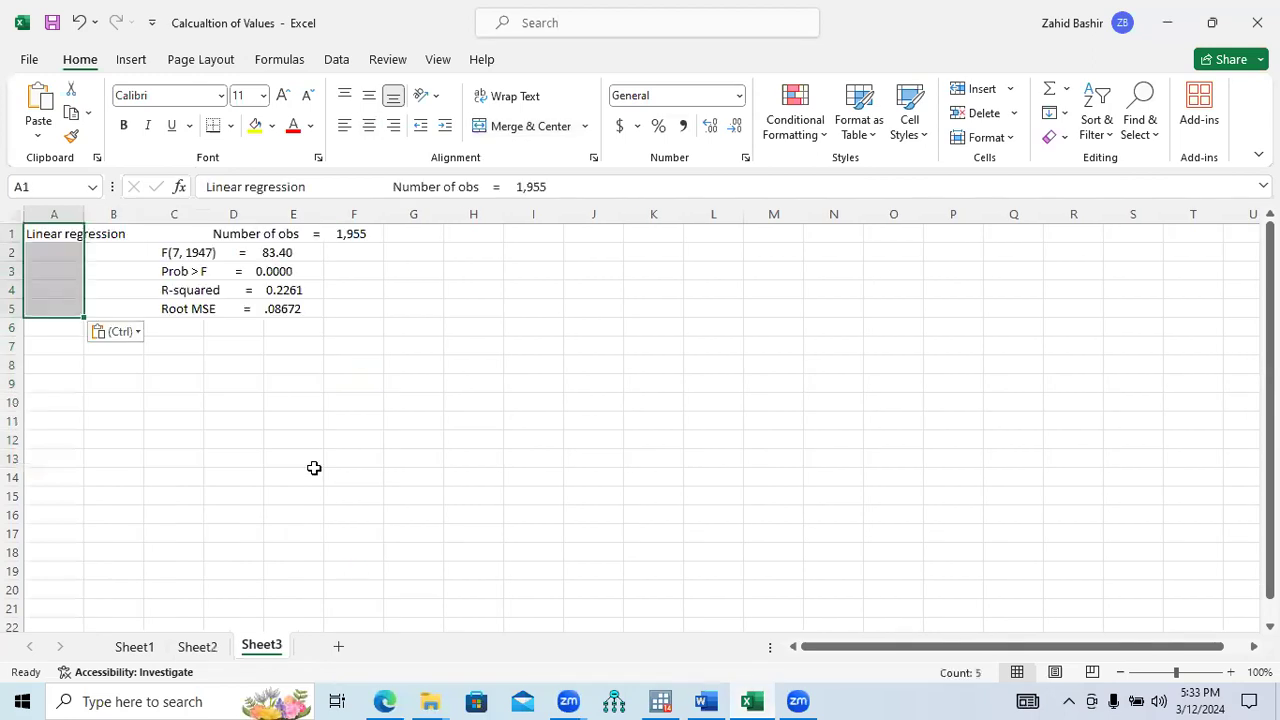
{"action": "left_click", "coordinate": [252, 379]}
{"action": "left_click_drag", "start_coordinate": [206, 252], "coordinate": [214, 291]}
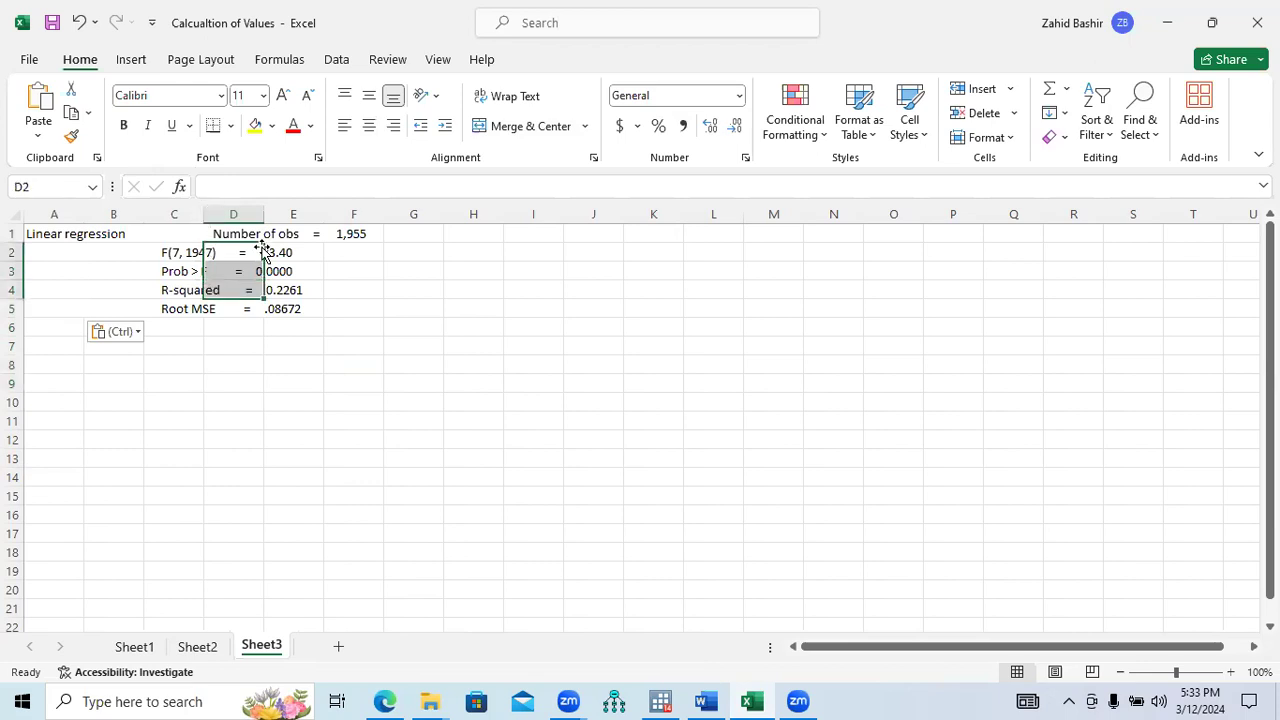
{"action": "double_click", "coordinate": [206, 214]}
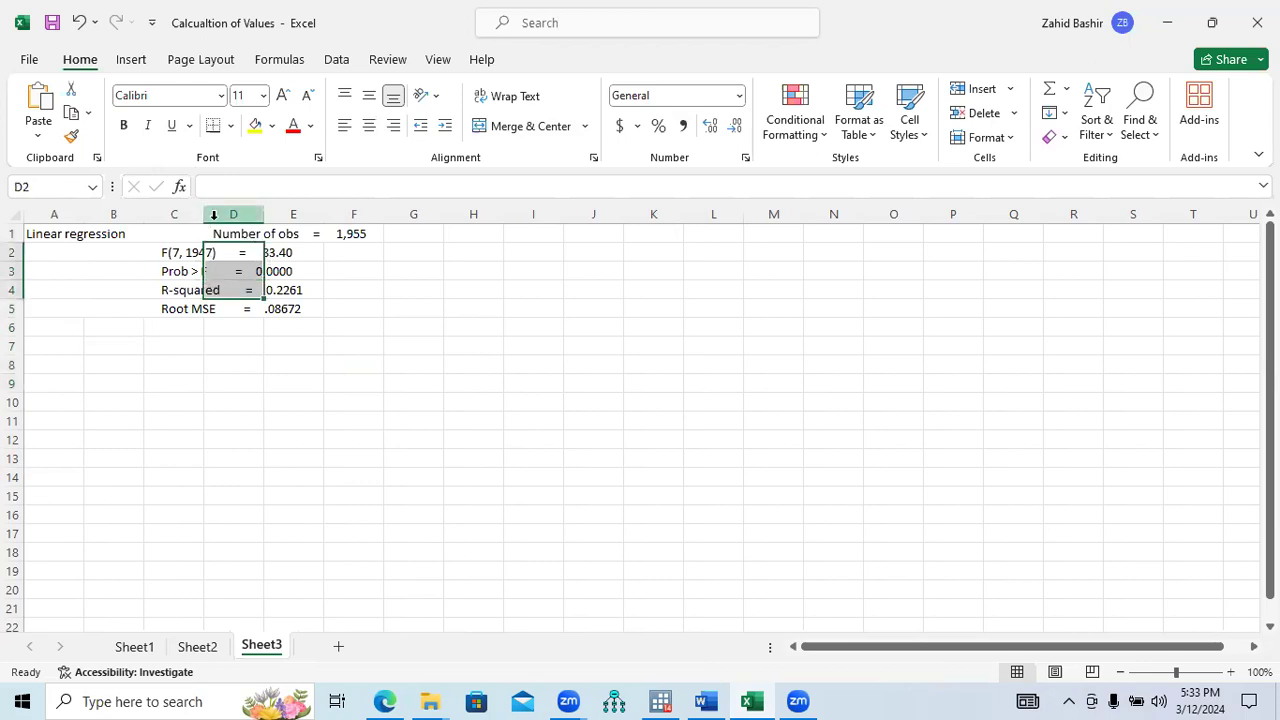
{"action": "left_click", "coordinate": [333, 268]}
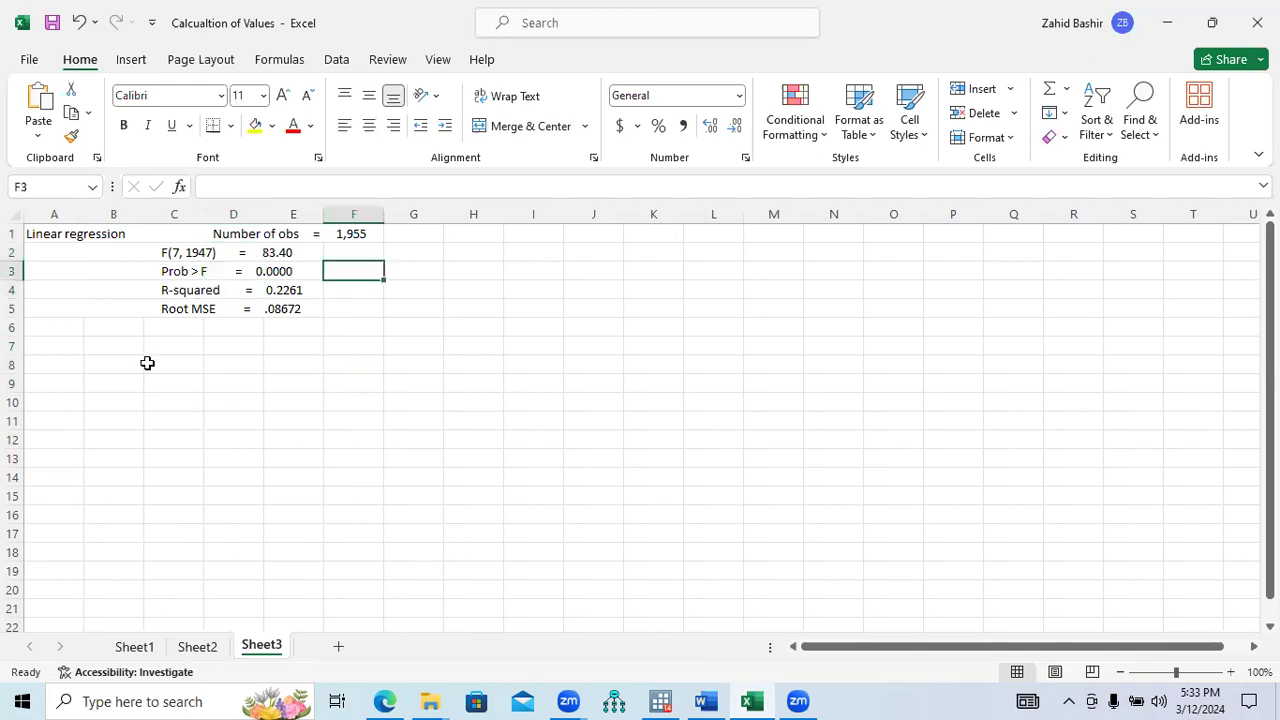
{"action": "left_click", "coordinate": [214, 257]}
Copy the label "Number of obs" from the Stata output into the first cell of the Word table's last row
{"action": "left_click", "coordinate": [655, 696]}
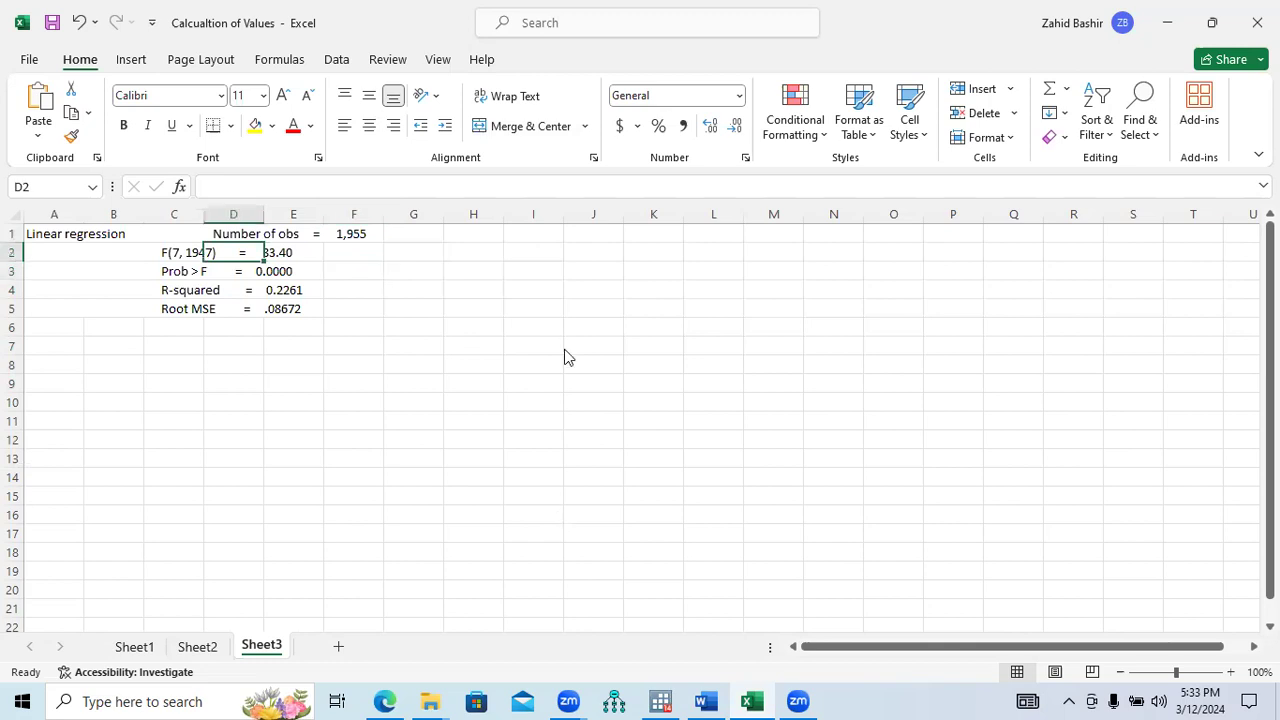
{"action": "left_click_drag", "start_coordinate": [486, 259], "coordinate": [570, 270]}
{"action": "key", "text": "ctrl+c"}
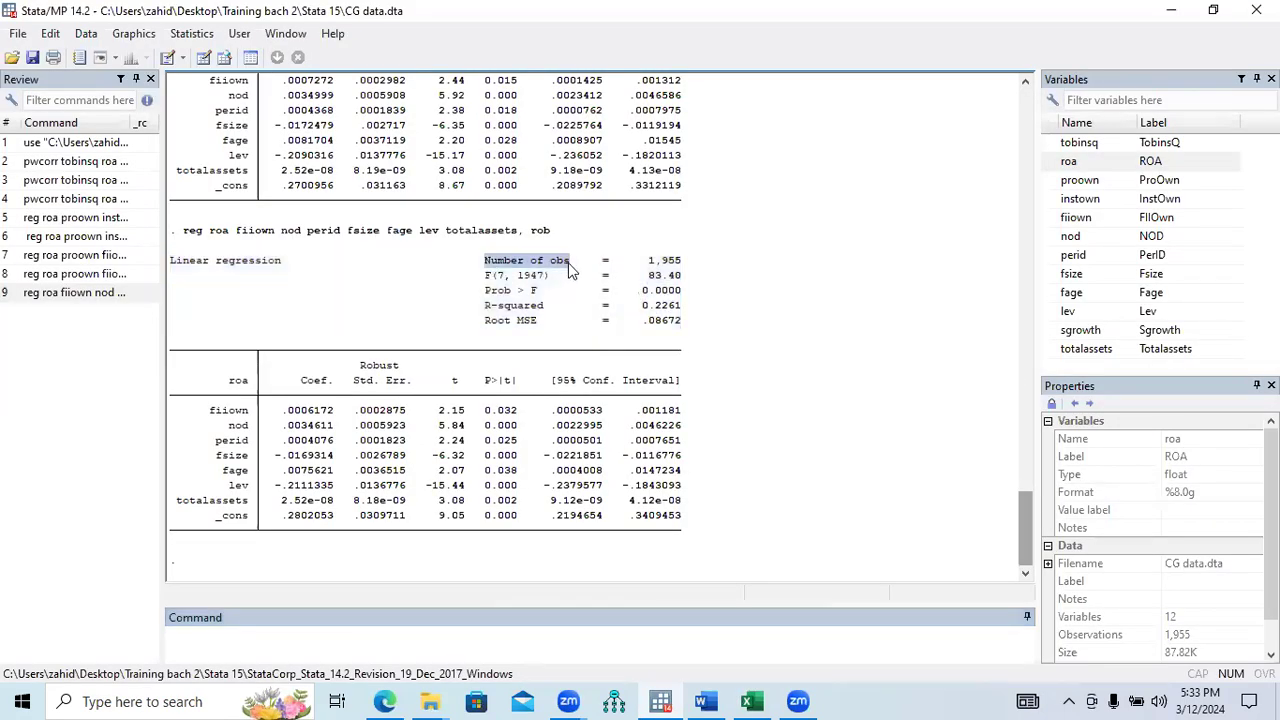
{"action": "left_click", "coordinate": [705, 701]}
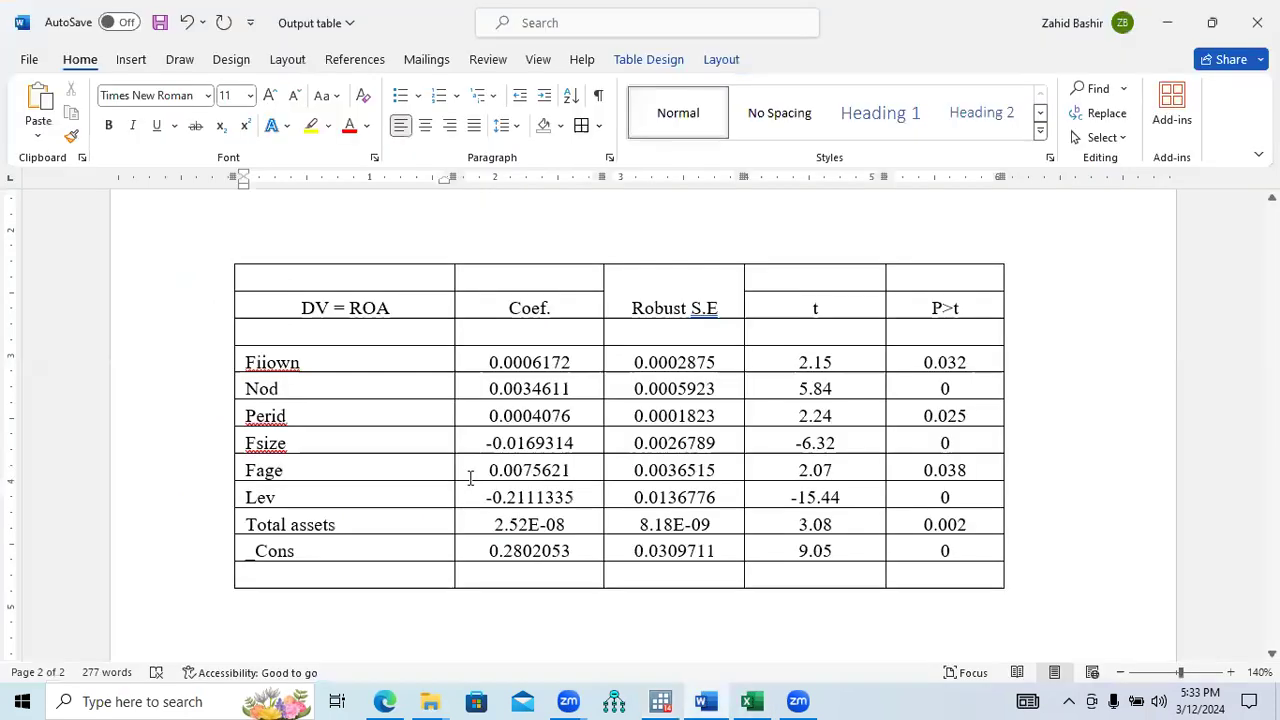
{"action": "left_click", "coordinate": [314, 576]}
{"action": "key", "text": "ctrl+v"}
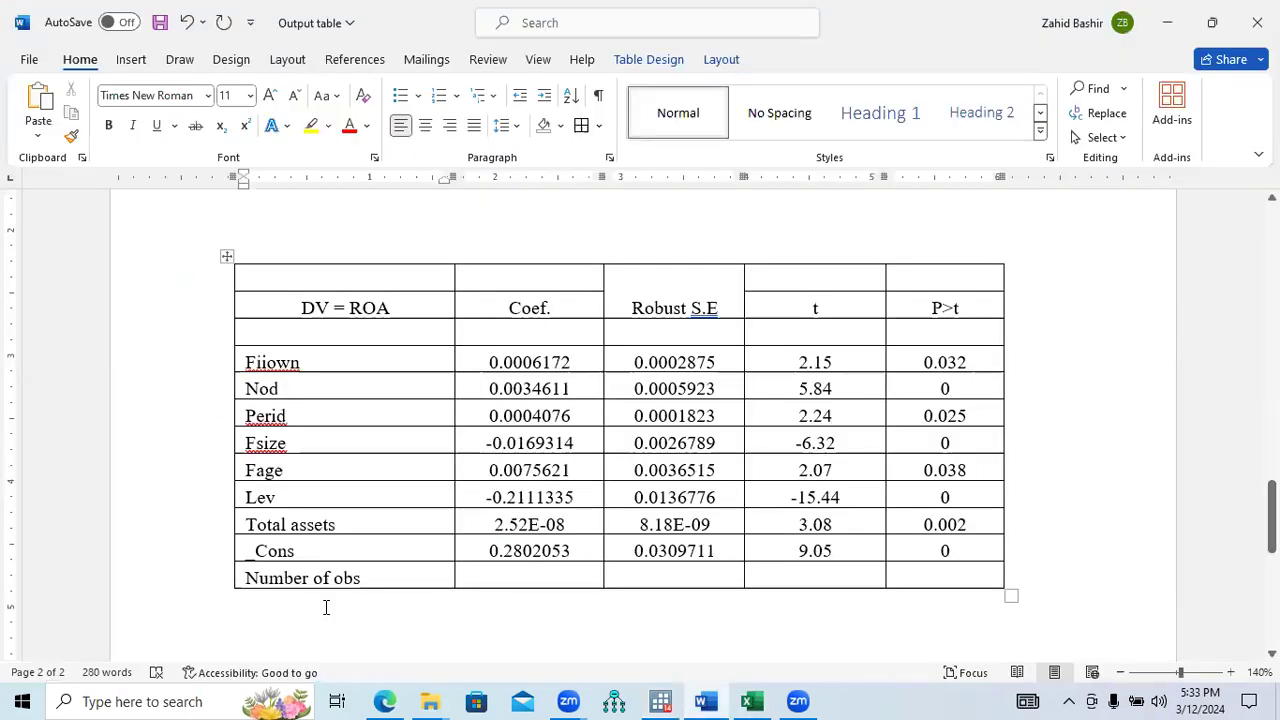
Copy the observation count 1,955 from Stata into the P>t column of the Number of obs row in Word
{"action": "left_click", "coordinate": [760, 700]}
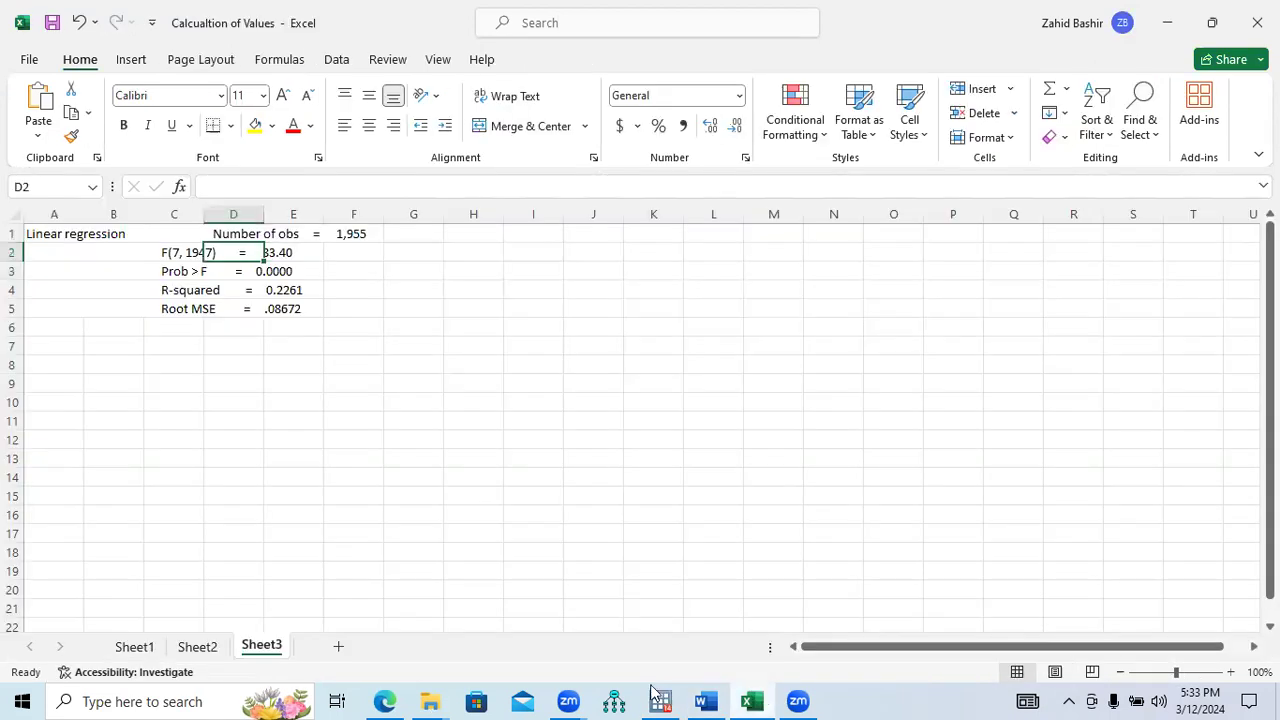
{"action": "left_click", "coordinate": [660, 701]}
{"action": "left_click_drag", "start_coordinate": [645, 272], "coordinate": [688, 268]}
{"action": "key", "text": "ctrl+c"}
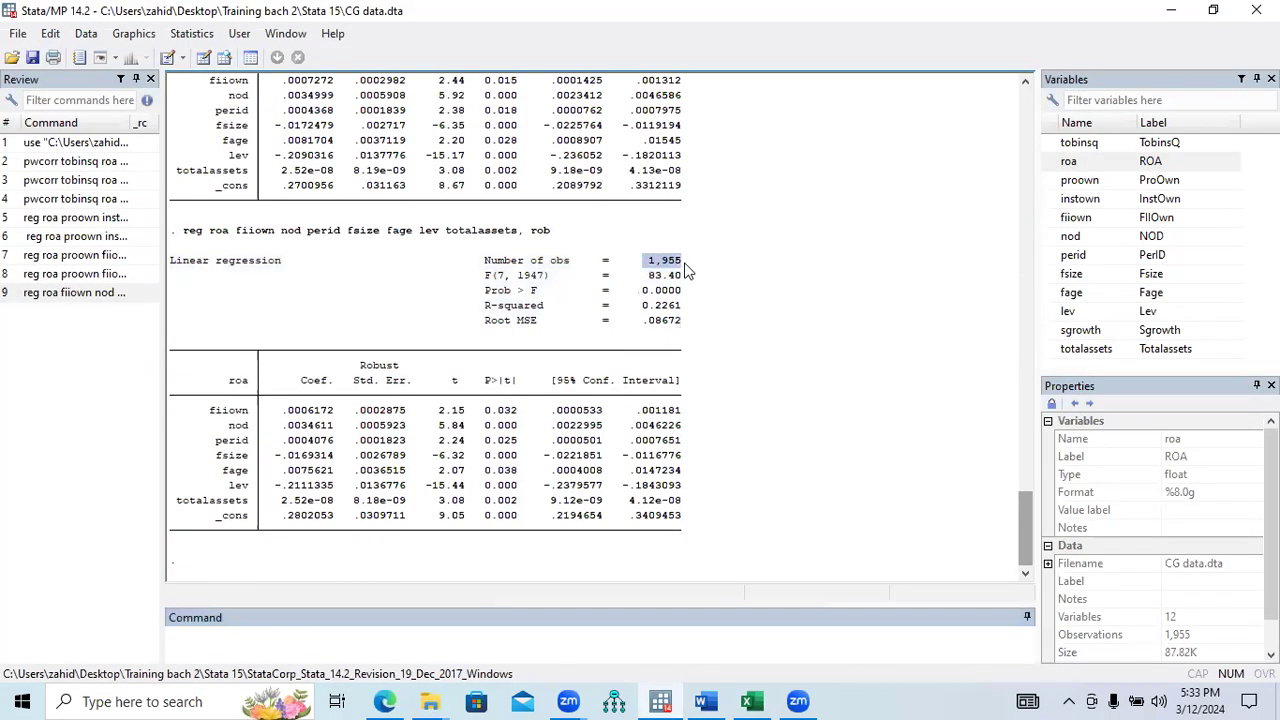
{"action": "left_click", "coordinate": [706, 701]}
{"action": "left_click", "coordinate": [552, 576]}
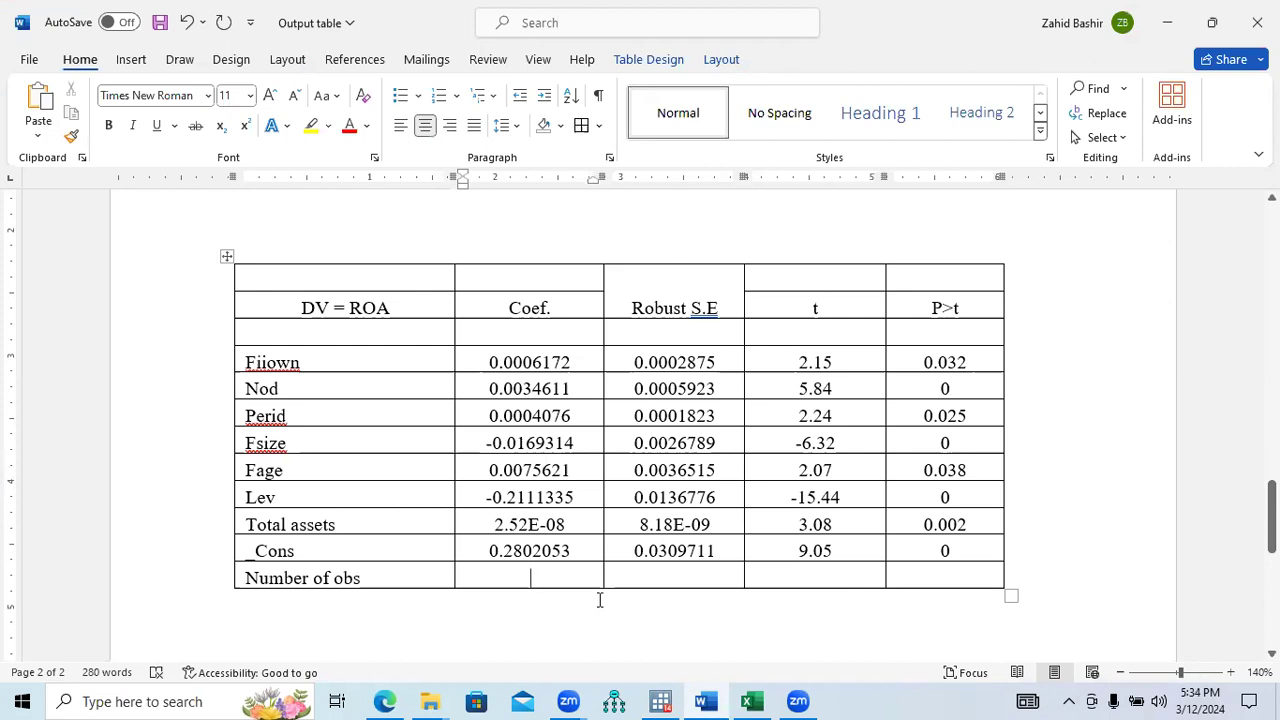
{"action": "left_click", "coordinate": [912, 573]}
{"action": "key", "text": "ctrl+v"}
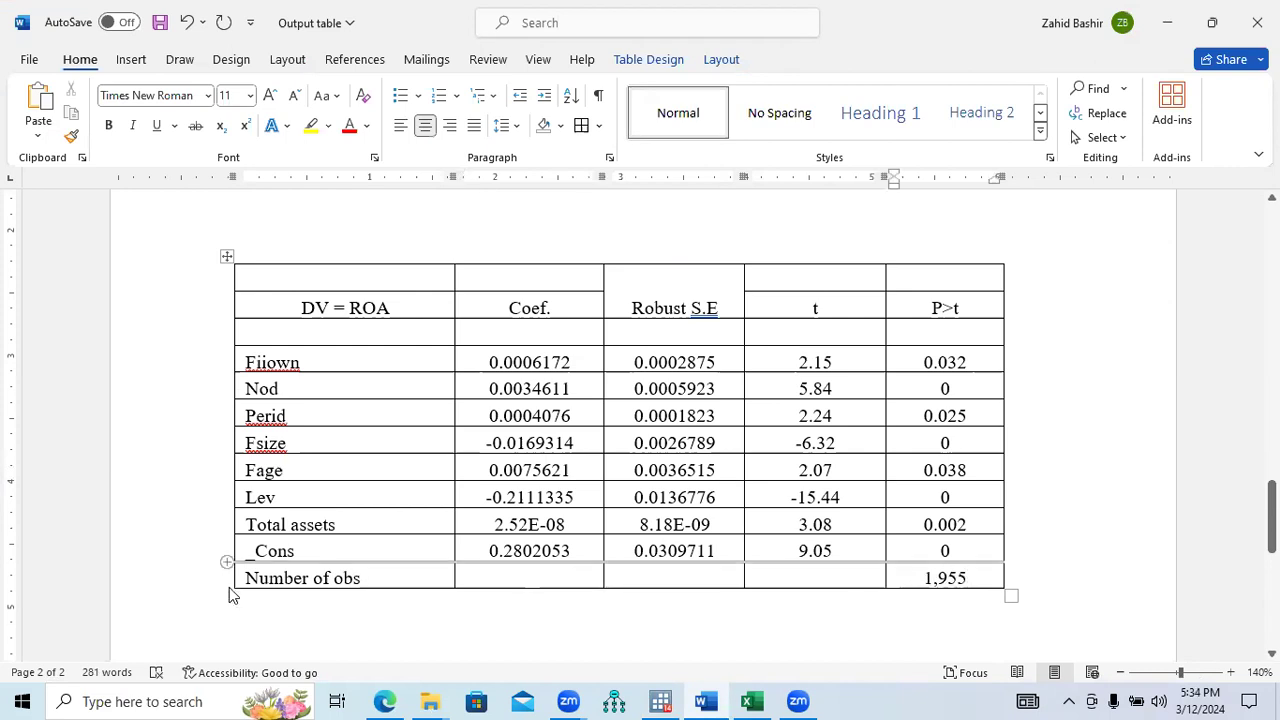
Add a row below Number of obs and fill its first cell with the label "F(7, 1947)" copied from Stata
{"action": "left_click", "coordinate": [229, 594]}
{"action": "left_click", "coordinate": [660, 701]}
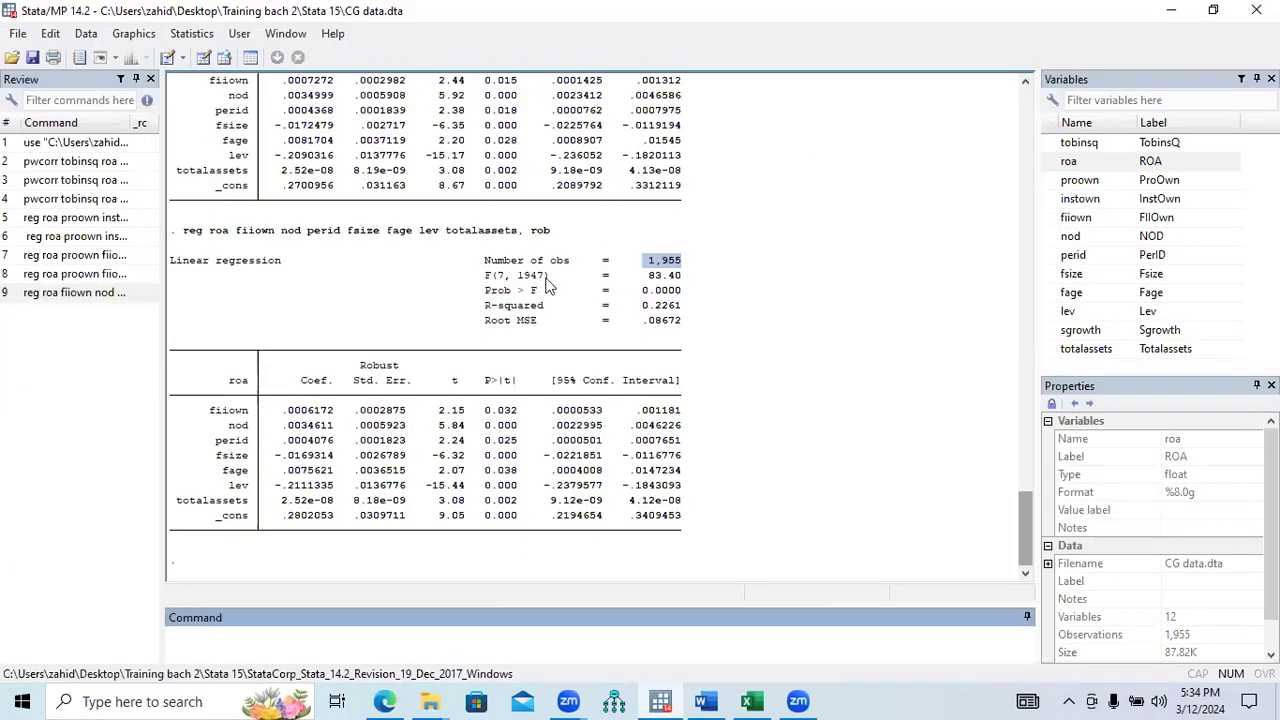
{"action": "left_click_drag", "start_coordinate": [485, 275], "coordinate": [548, 278]}
{"action": "key", "text": "ctrl+c"}
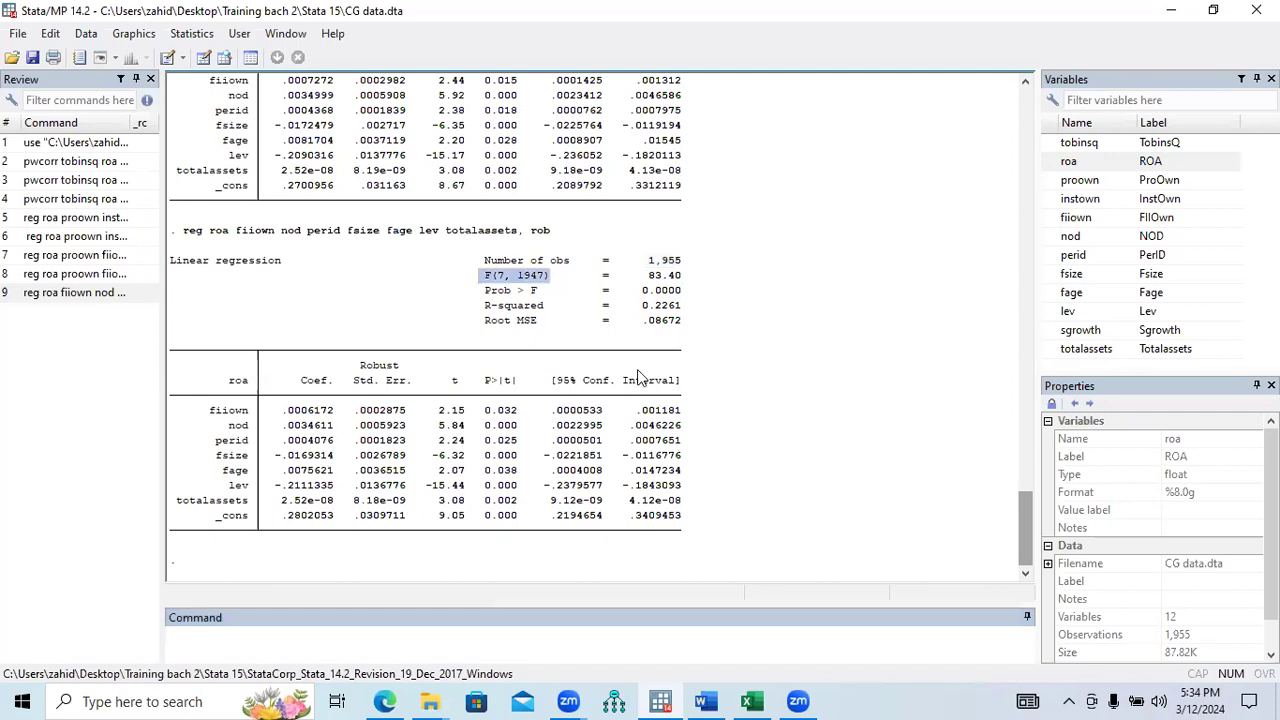
{"action": "left_click", "coordinate": [708, 701]}
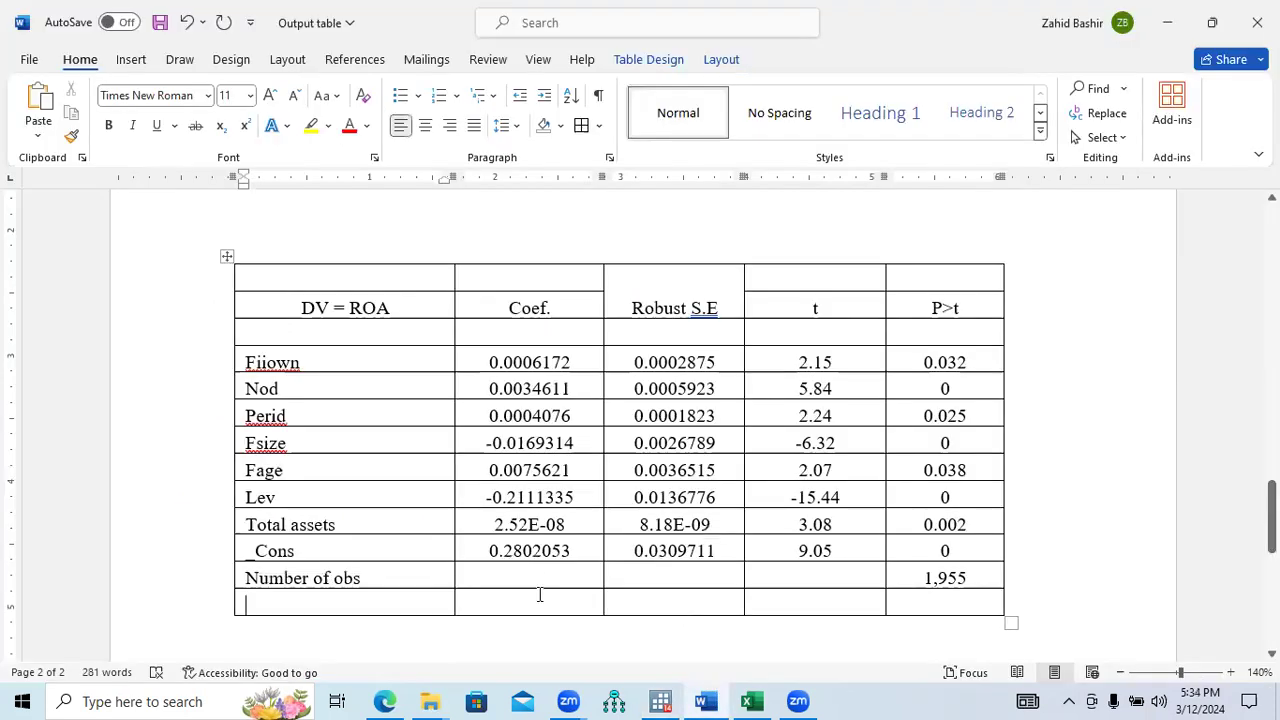
{"action": "key", "text": "ctrl+v"}
Copy the F statistic "= 83.40" from Stata into the Coef. column of the F(7, 1947) row in Word
{"action": "left_click", "coordinate": [539, 603]}
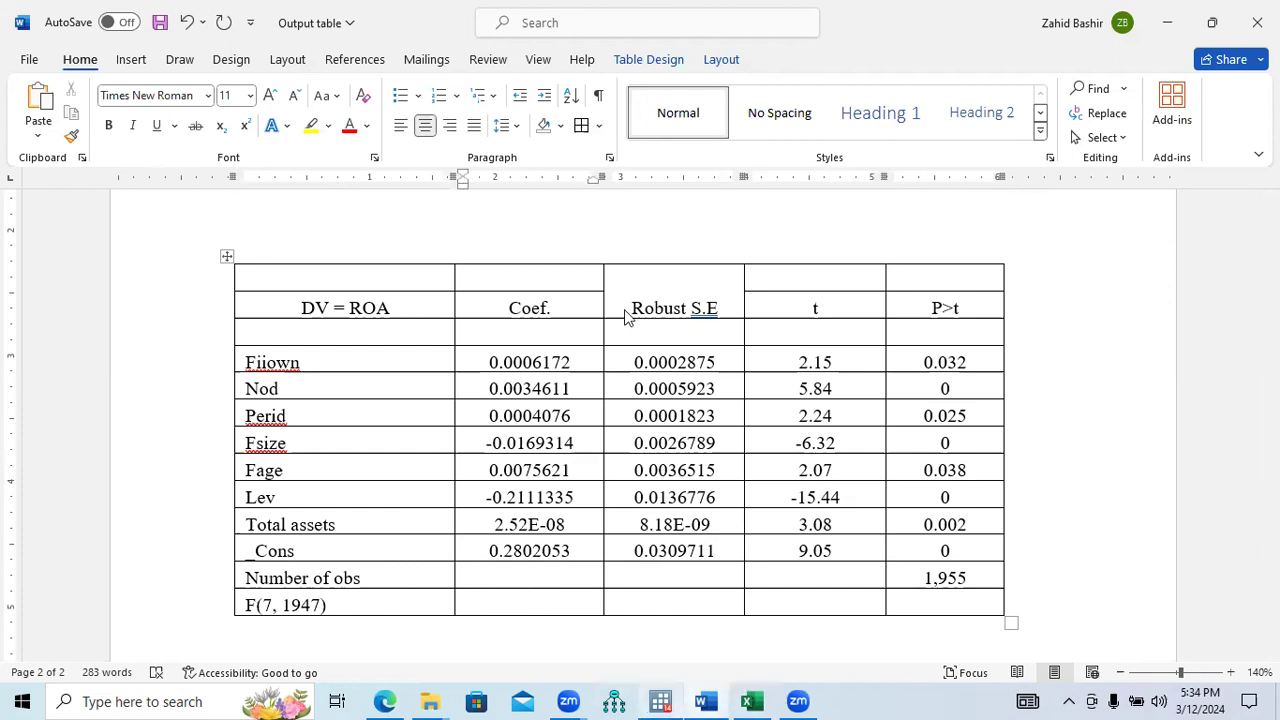
{"action": "key", "text": "alt+Tab"}
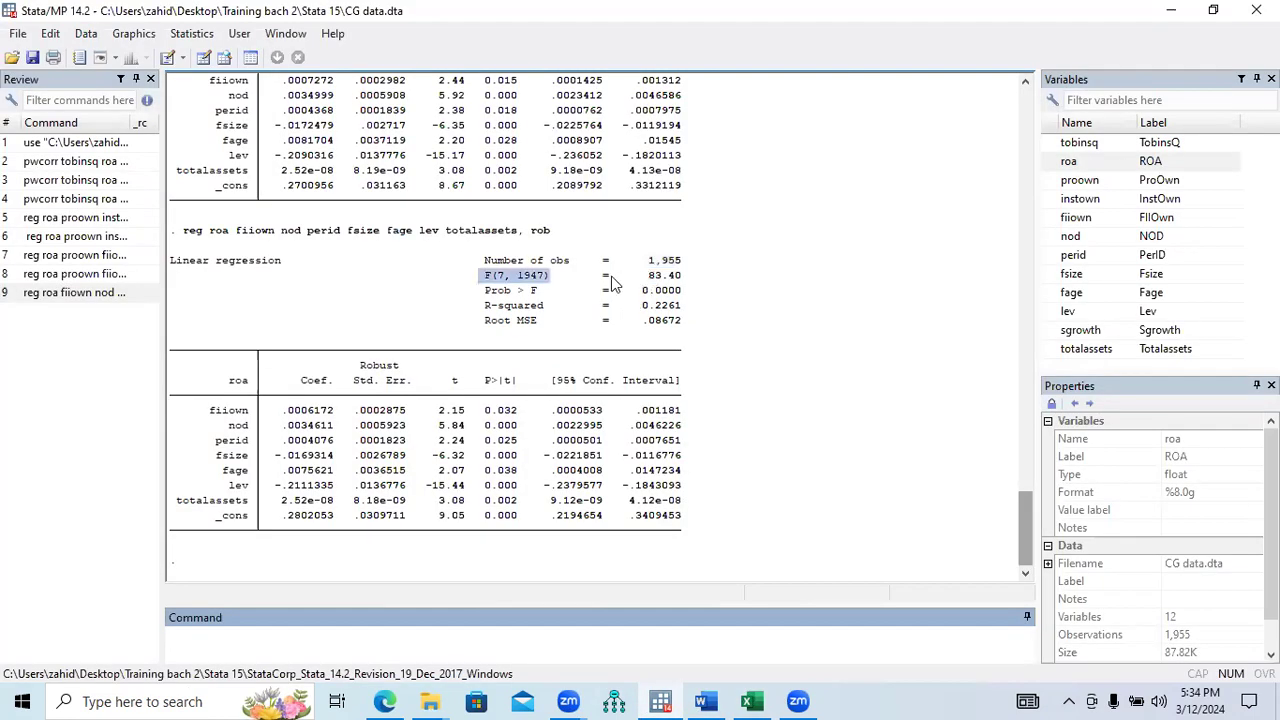
{"action": "left_click_drag", "start_coordinate": [609, 275], "coordinate": [683, 277]}
{"action": "key", "text": "ctrl+c"}
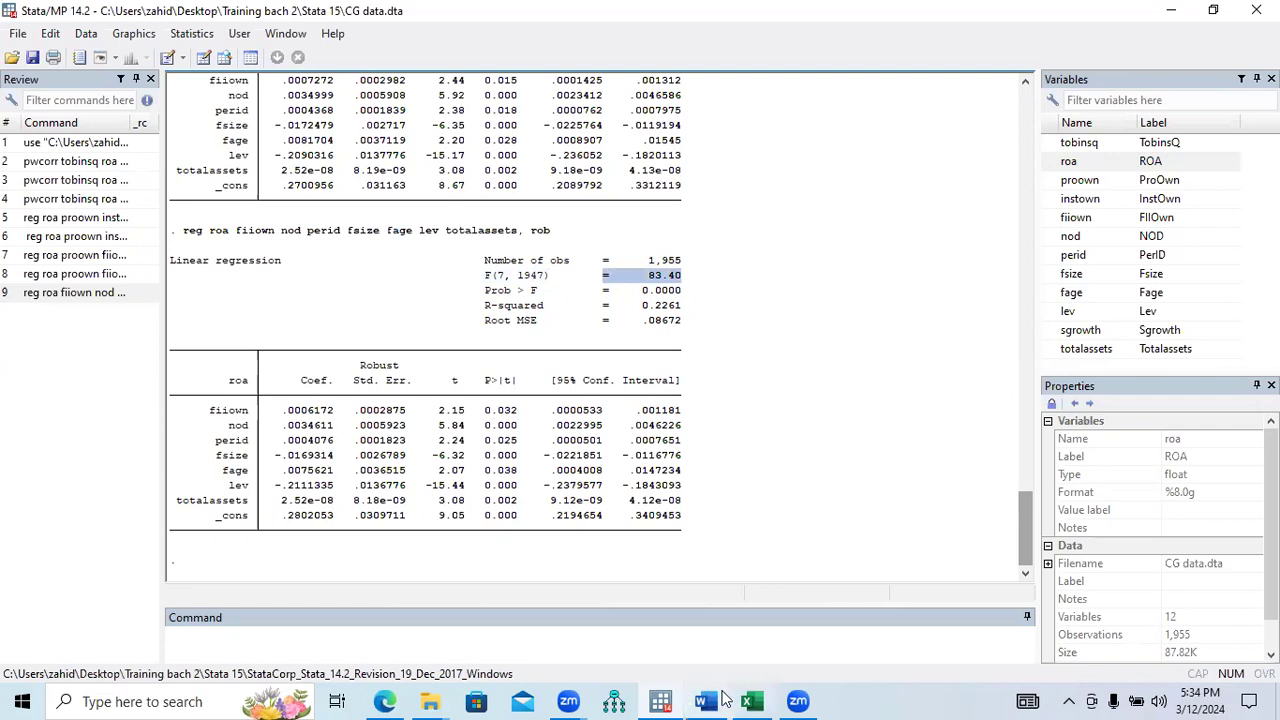
{"action": "key", "text": "alt+Tab"}
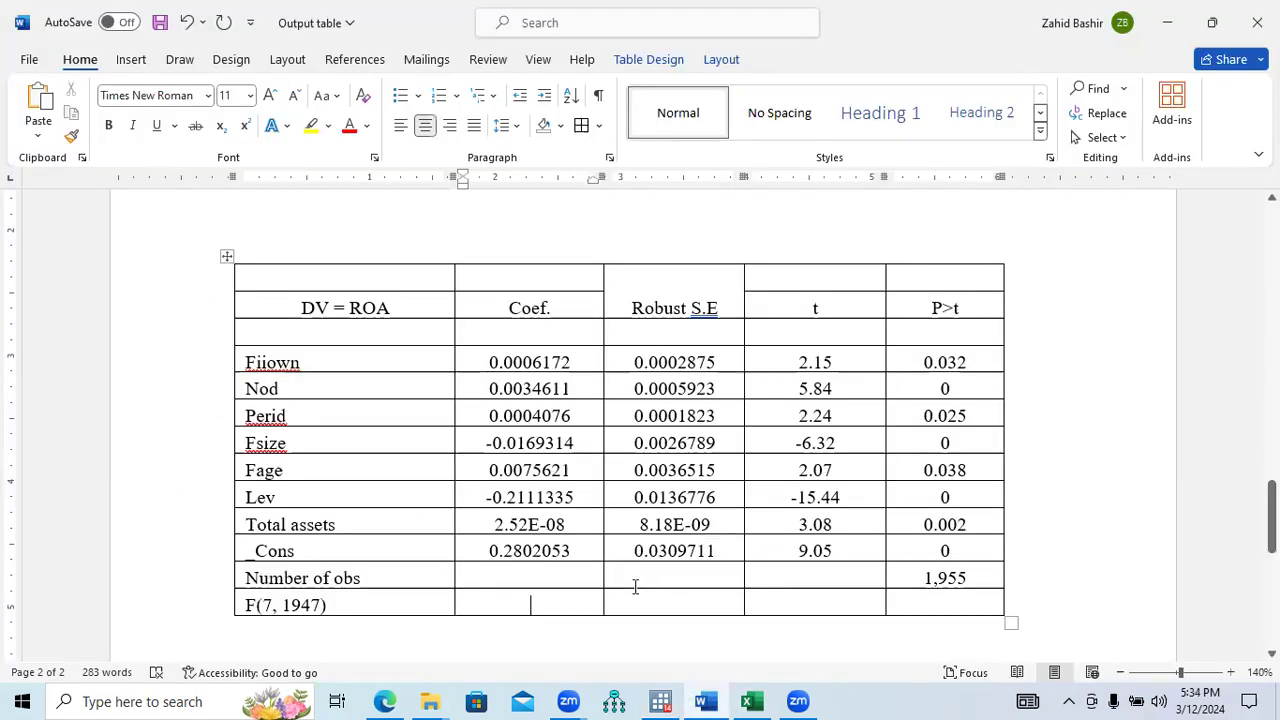
{"action": "key", "text": "ctrl+v"}
Copy the label "Prob > F" from Stata into the t column of the F(7, 1947) row in Word
{"action": "left_click", "coordinate": [804, 603]}
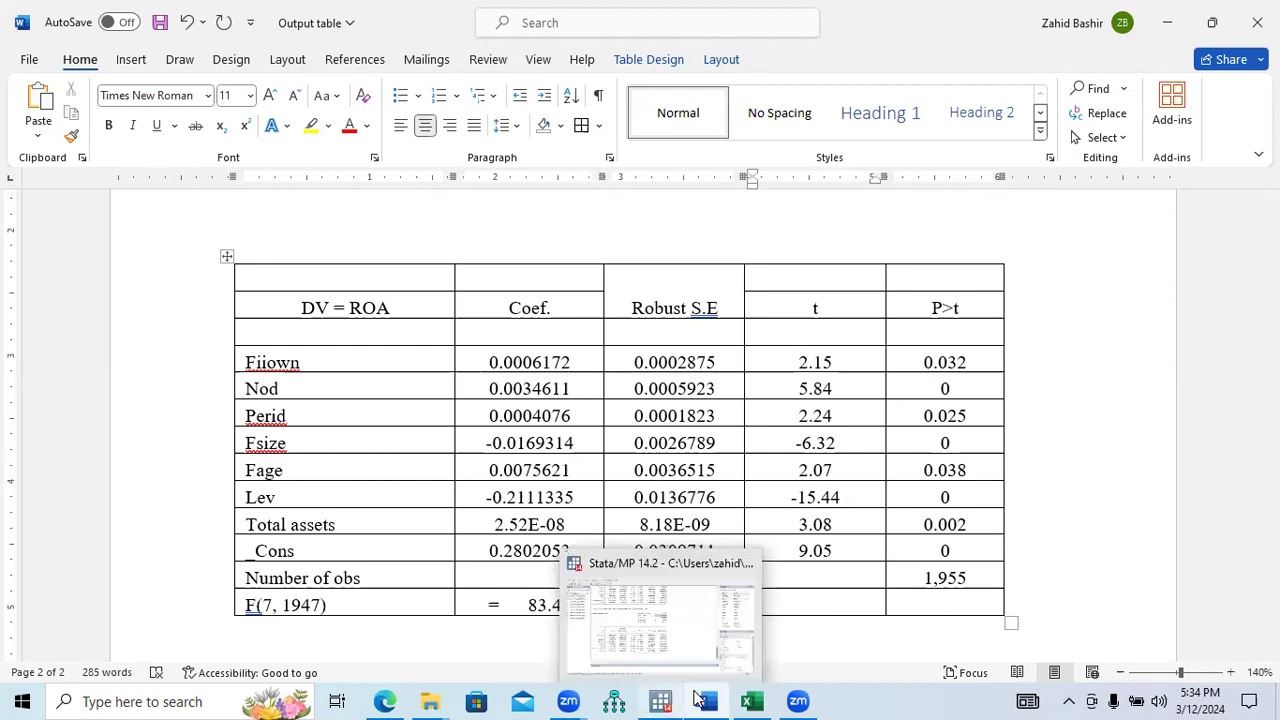
{"action": "left_click", "coordinate": [706, 698]}
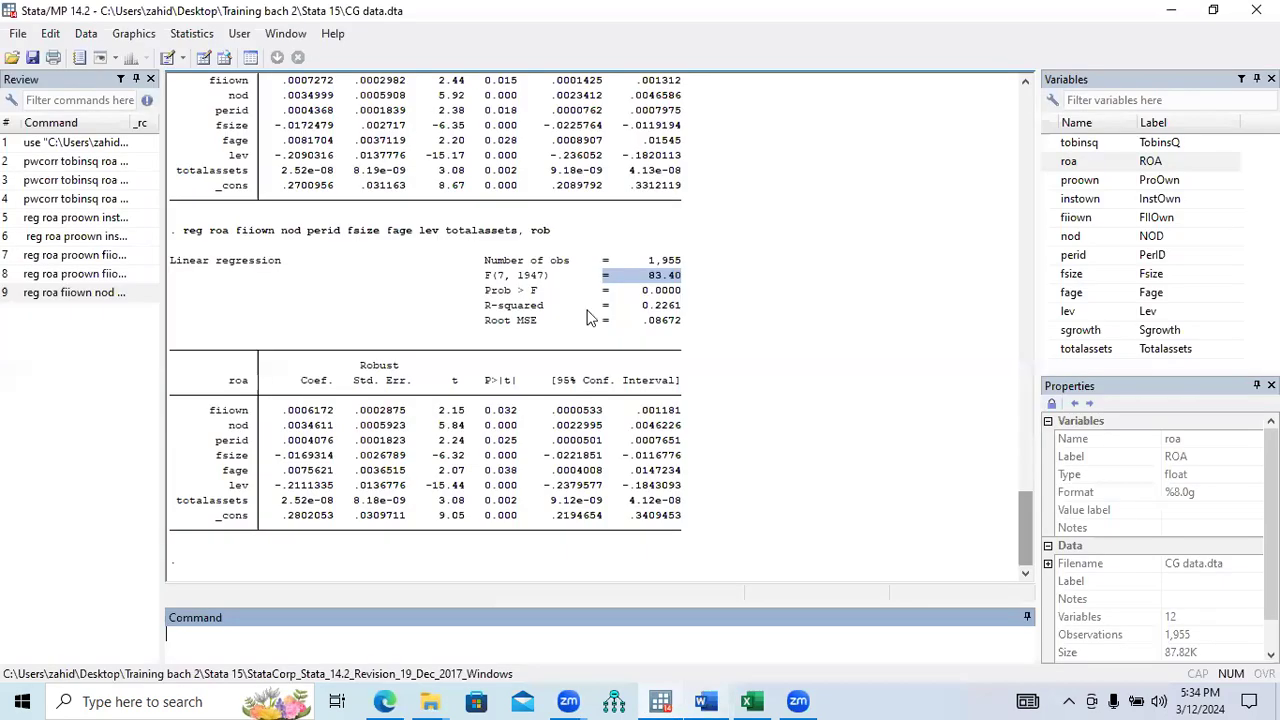
{"action": "left_click_drag", "start_coordinate": [486, 291], "coordinate": [534, 293]}
{"action": "key", "text": "ctrl+c"}
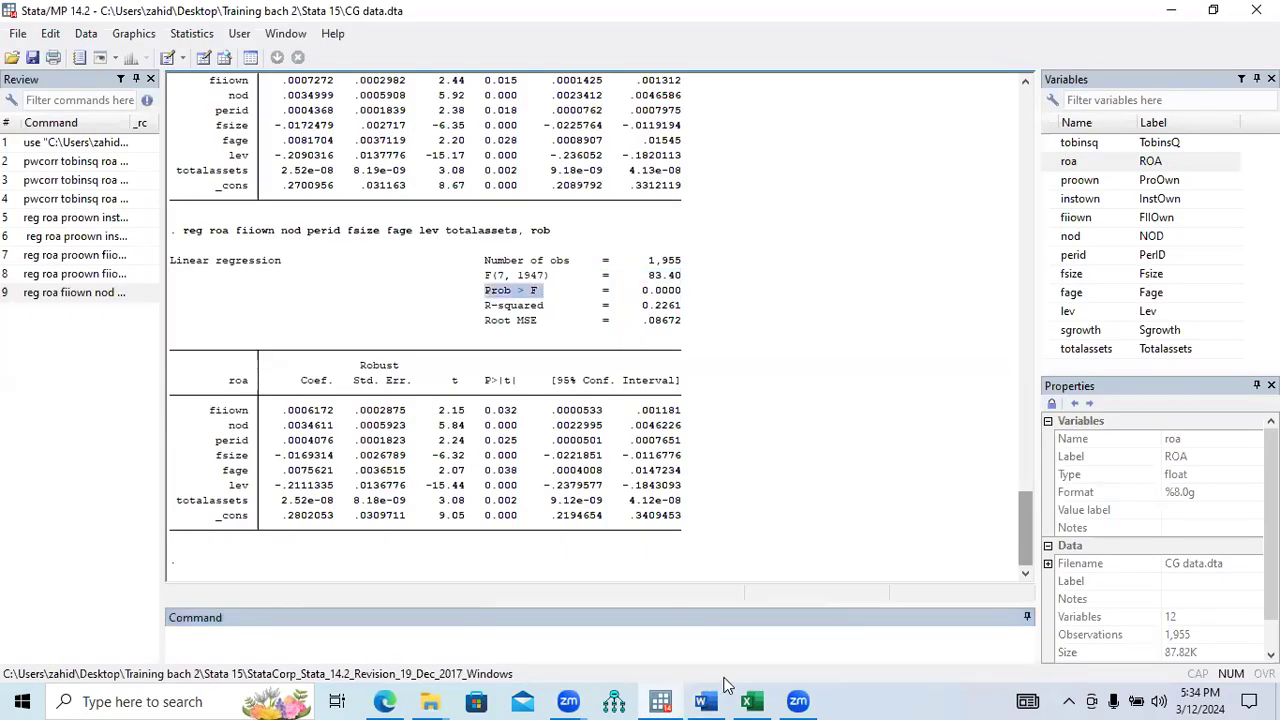
{"action": "left_click", "coordinate": [752, 700]}
{"action": "left_click", "coordinate": [718, 698]}
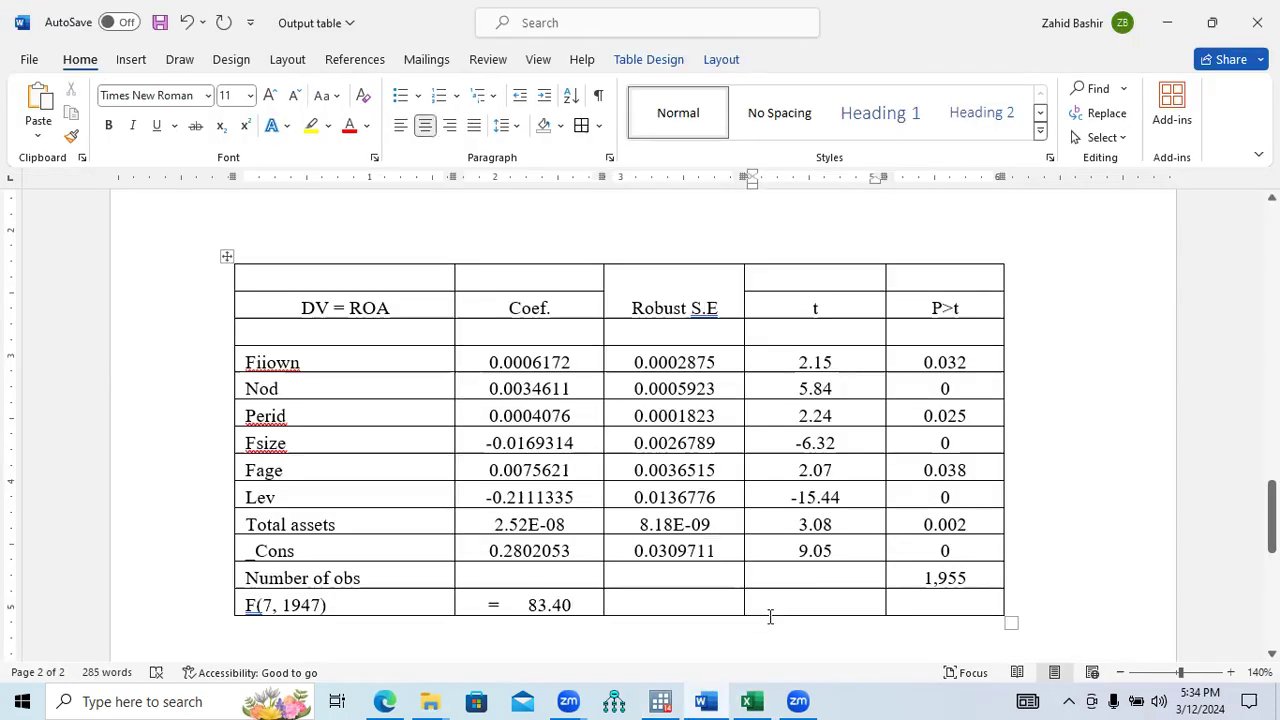
{"action": "key", "text": "ctrl+v"}
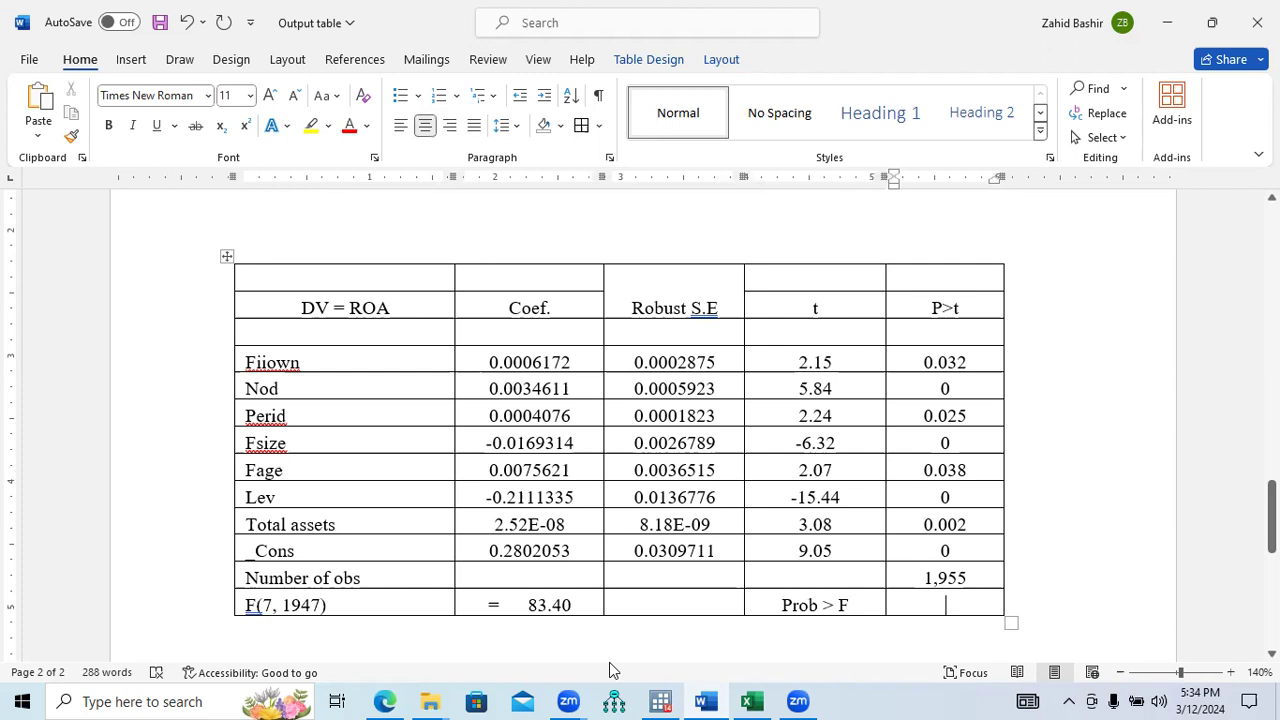
Copy "= 0.0000" from Stata into the P>t column beside Prob > F in the Word table
{"action": "left_click", "coordinate": [660, 700]}
{"action": "left_click_drag", "start_coordinate": [640, 292], "coordinate": [684, 293]}
{"action": "left_click_drag", "start_coordinate": [603, 292], "coordinate": [681, 300]}
{"action": "key", "text": "ctrl+c"}
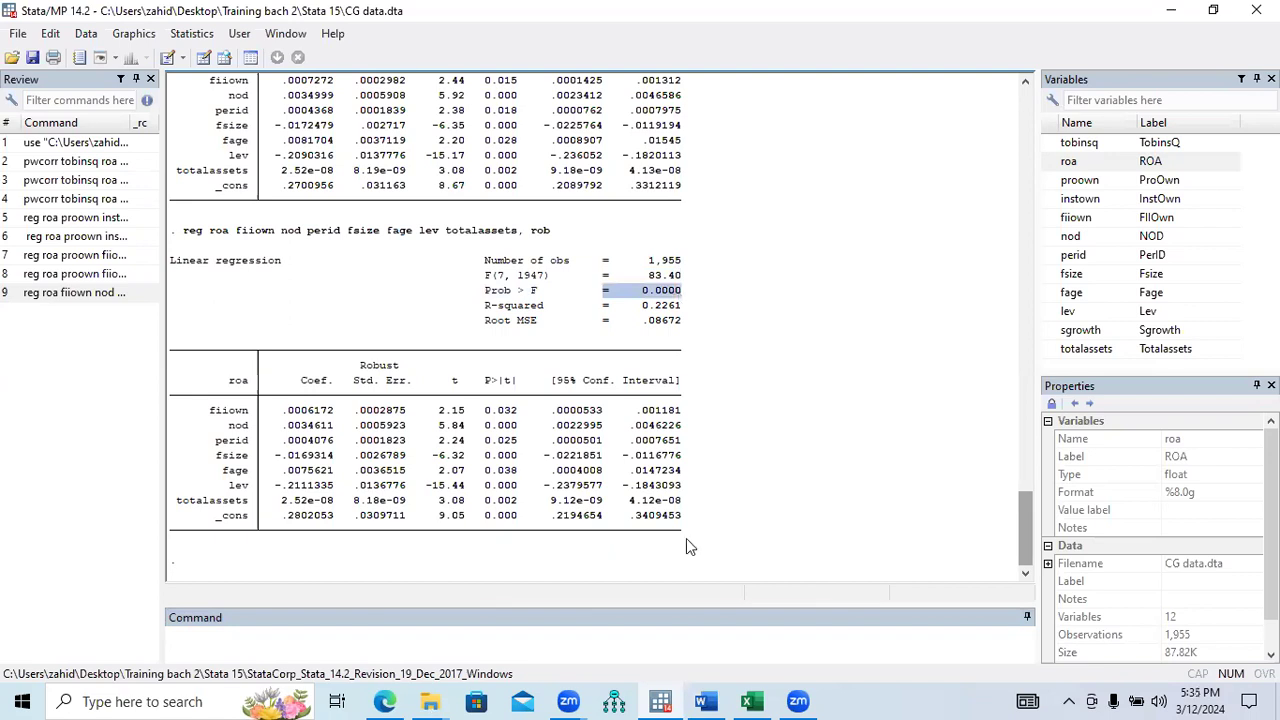
{"action": "left_click", "coordinate": [705, 701]}
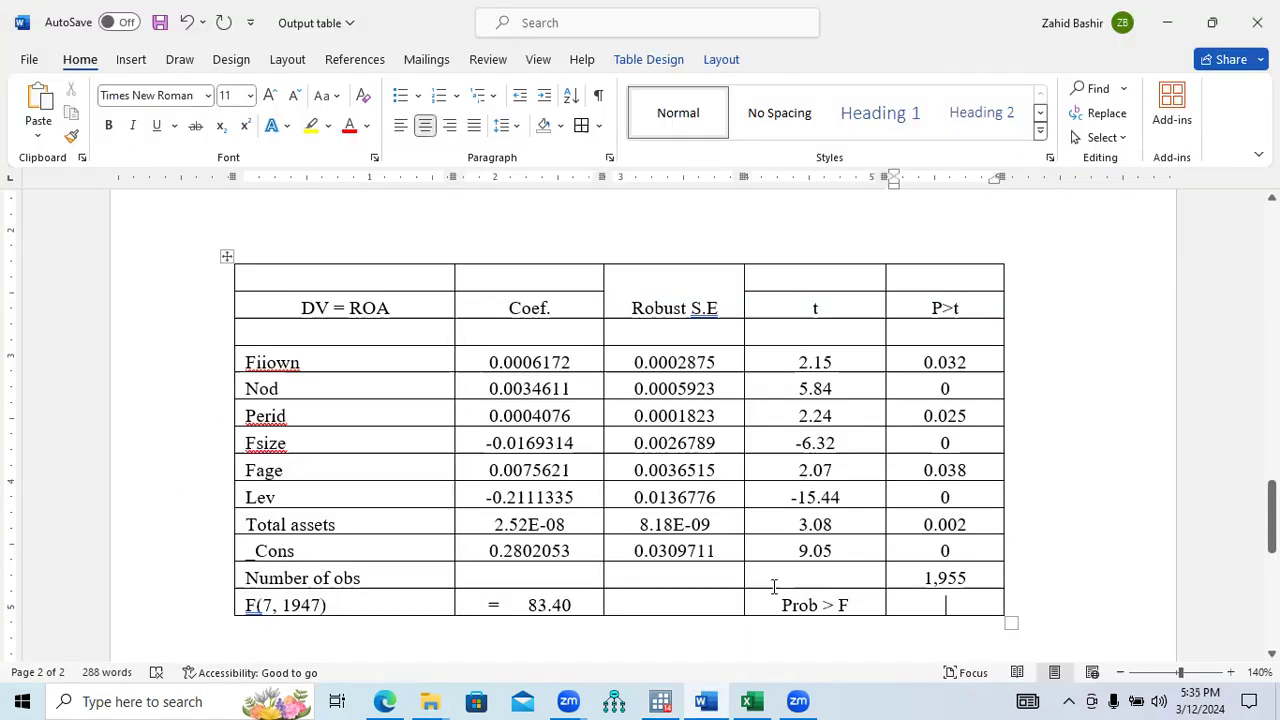
{"action": "key", "text": "ctrl+v"}
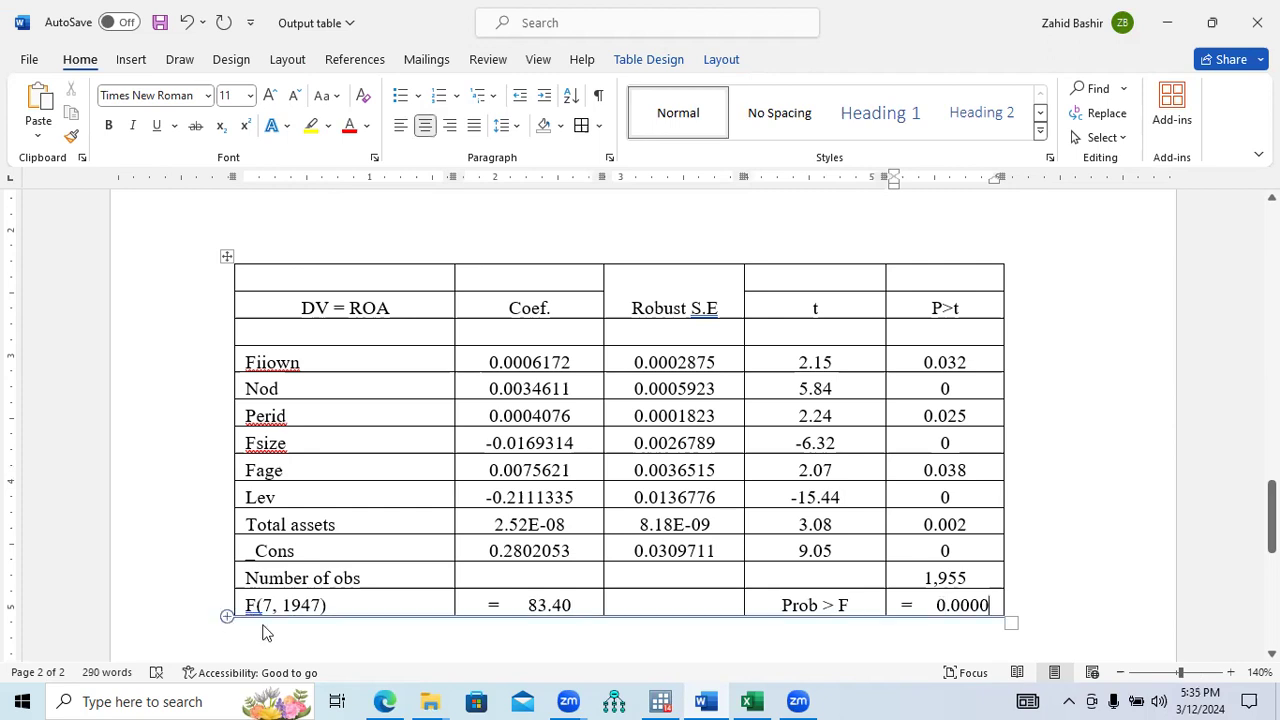
Add a row below F(7, 1947) and fill its first cell with the label "R-squared" copied from Stata
{"action": "left_click", "coordinate": [229, 621]}
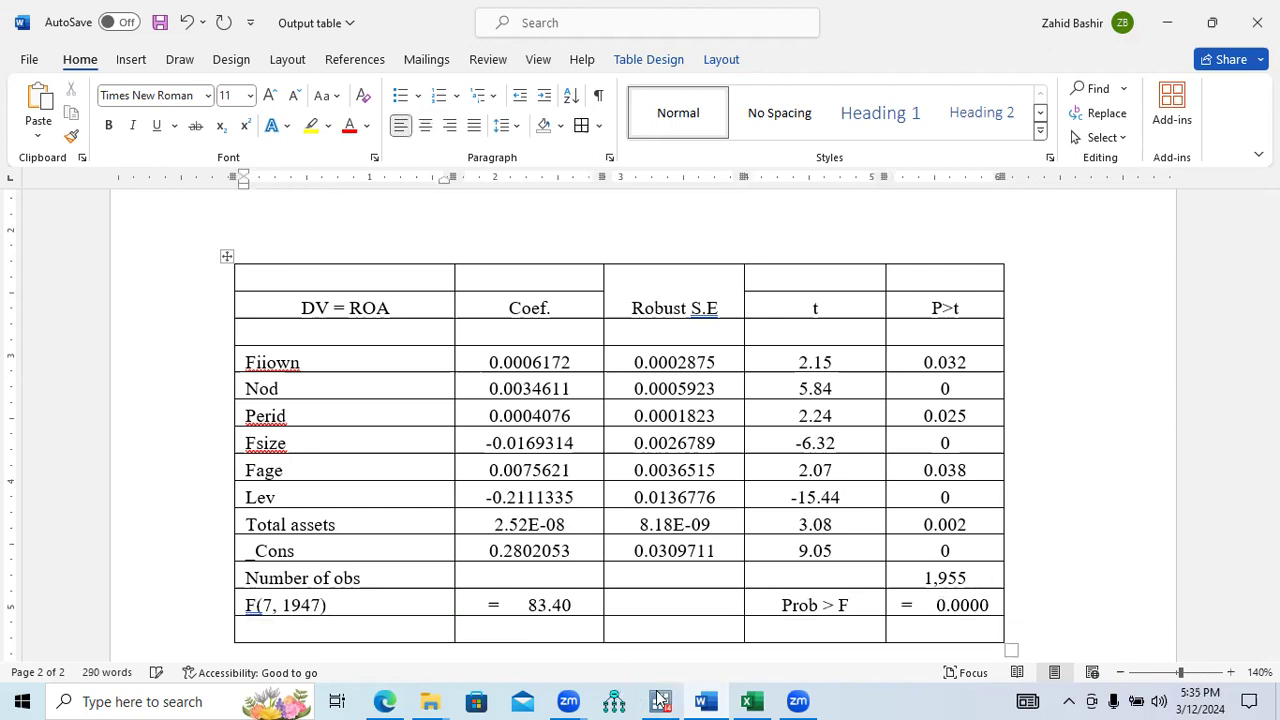
{"action": "left_click", "coordinate": [660, 701]}
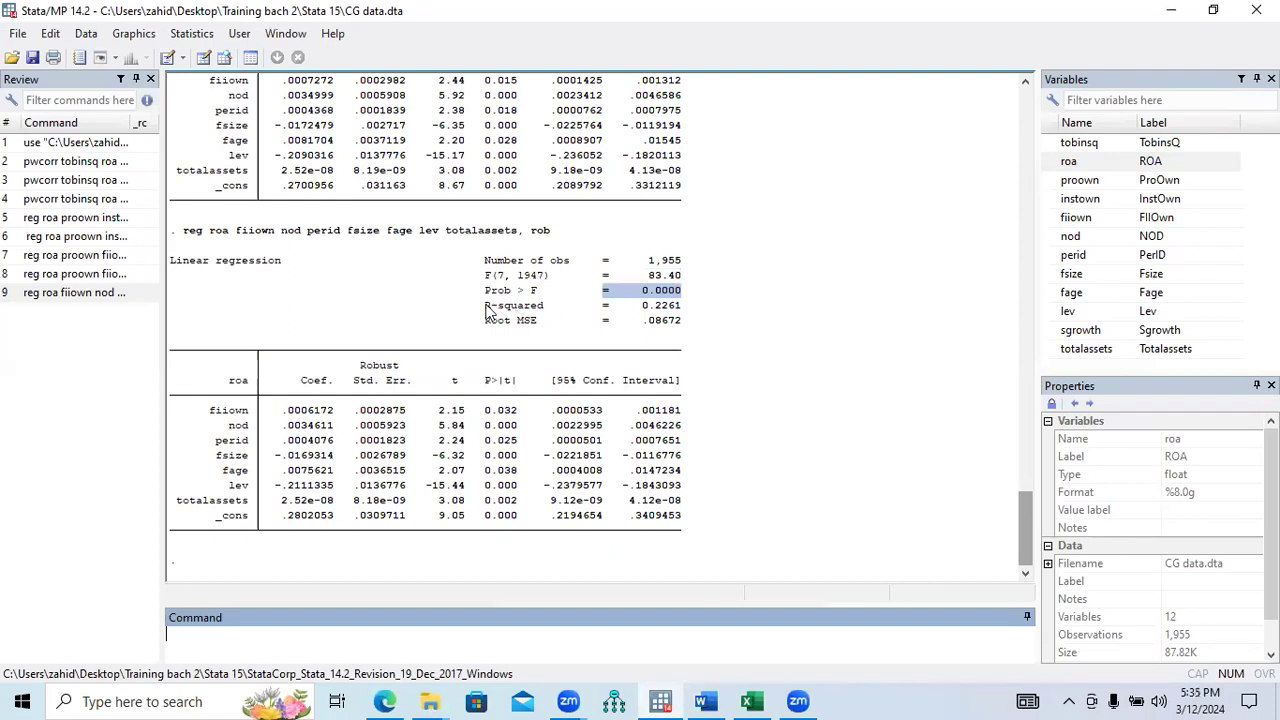
{"action": "left_click", "coordinate": [540, 306]}
{"action": "double_click", "coordinate": [540, 306]}
{"action": "key", "text": "ctrl+c"}
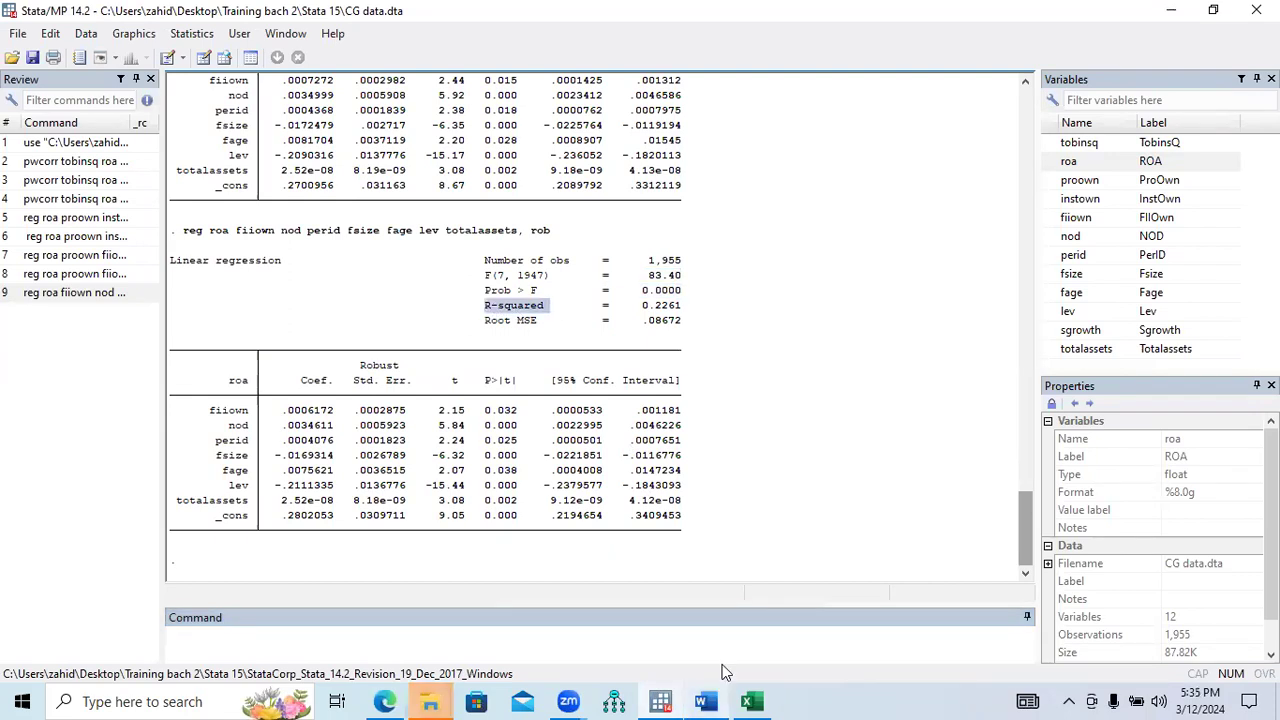
{"action": "key", "text": "alt+Tab"}
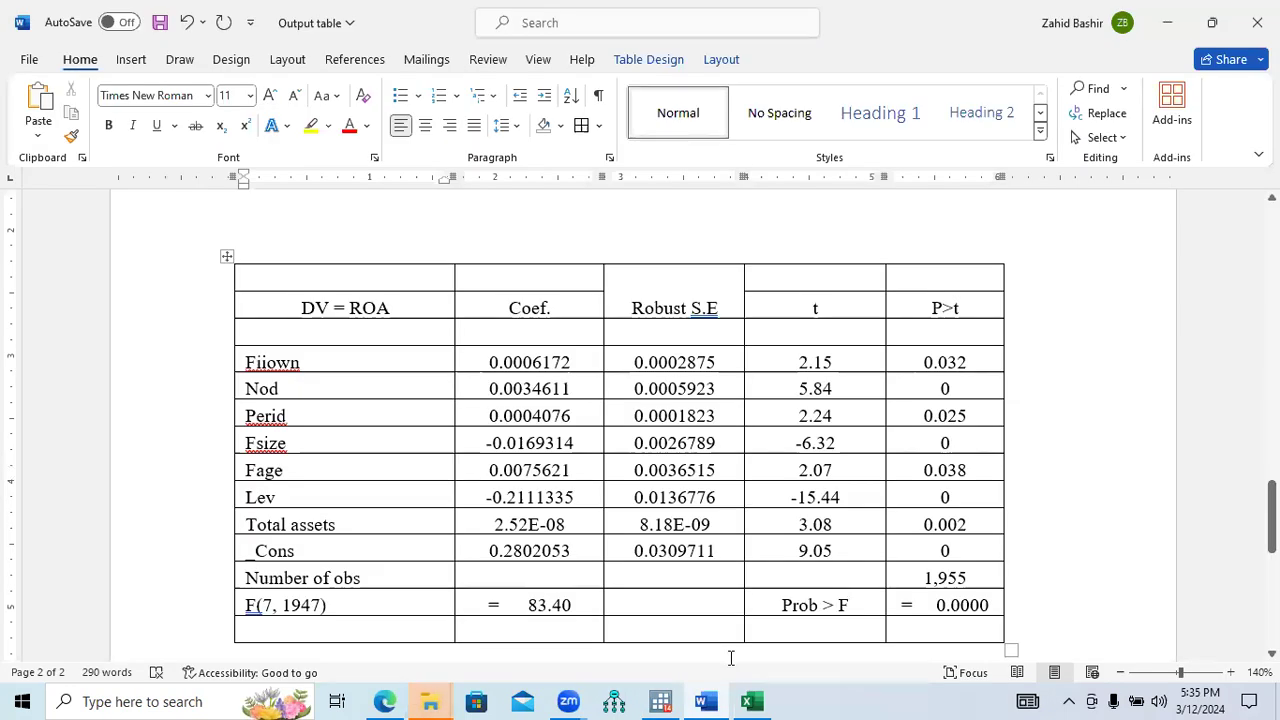
{"action": "key", "text": "ctrl+v"}
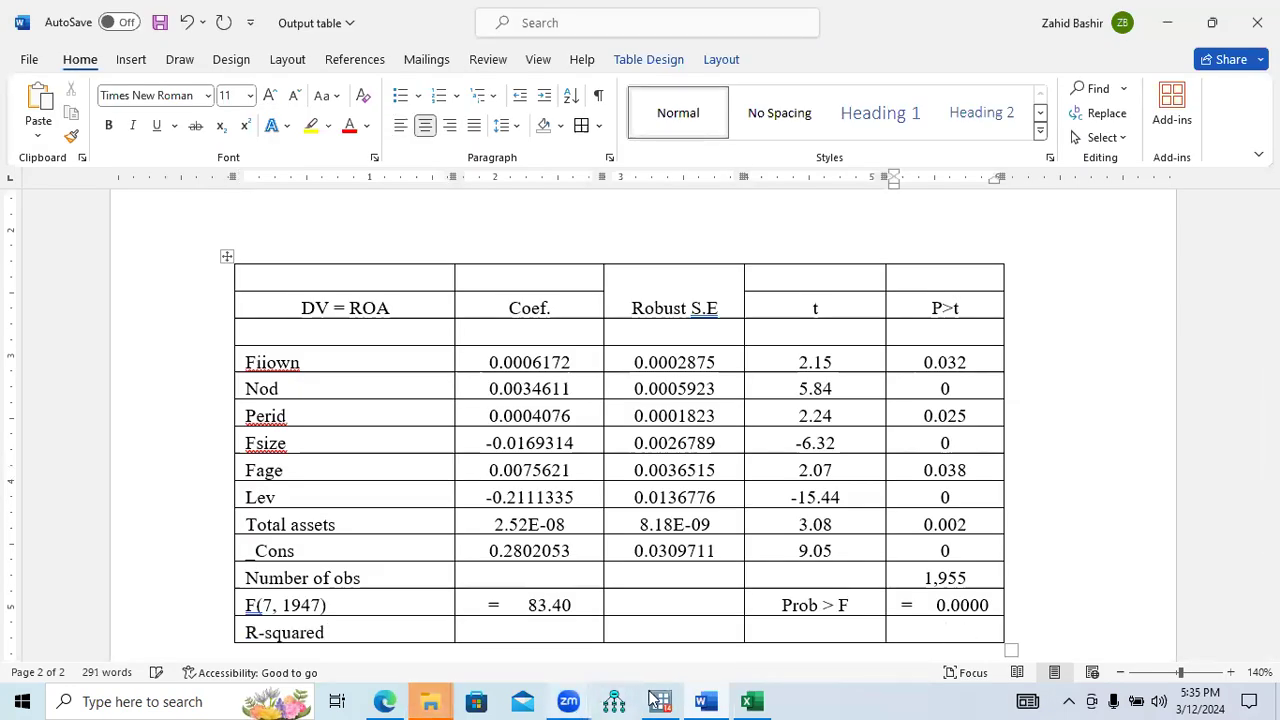
Transfer the R-squared value 0.2261 from Stata into the P>t column of the R-squared row in Word
{"action": "left_click", "coordinate": [660, 701]}
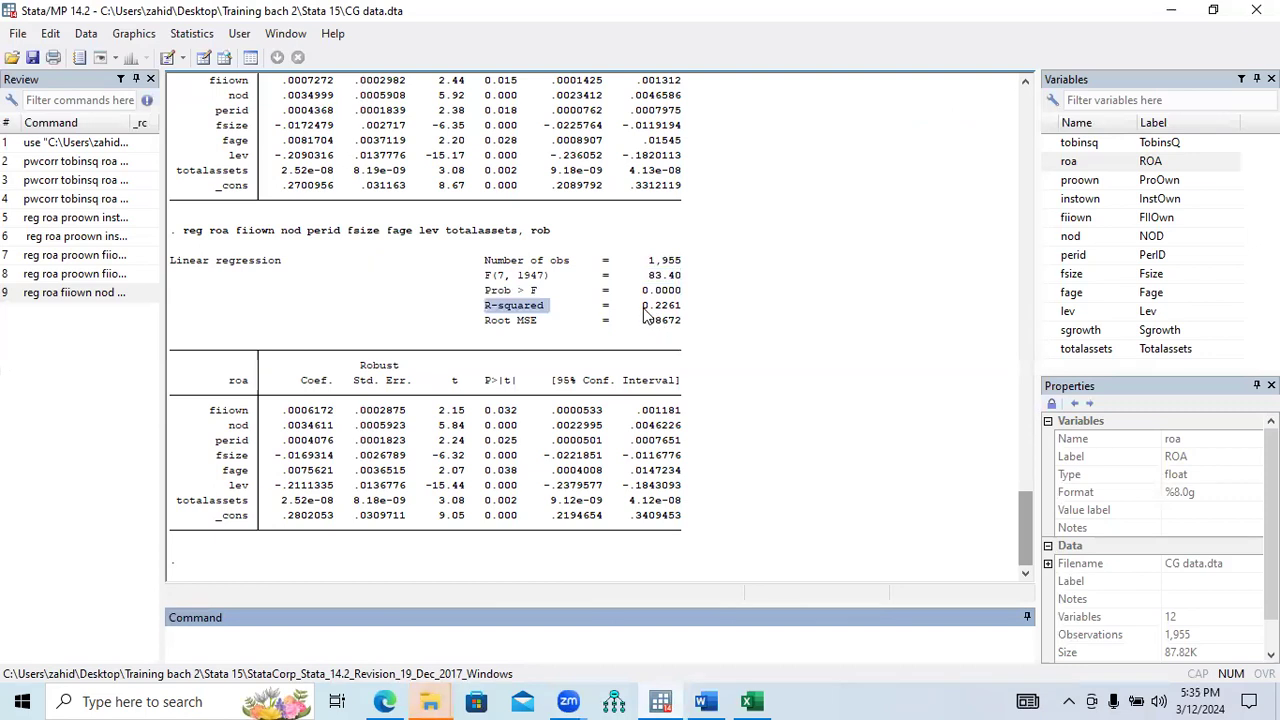
{"action": "left_click_drag", "start_coordinate": [641, 305], "coordinate": [682, 310]}
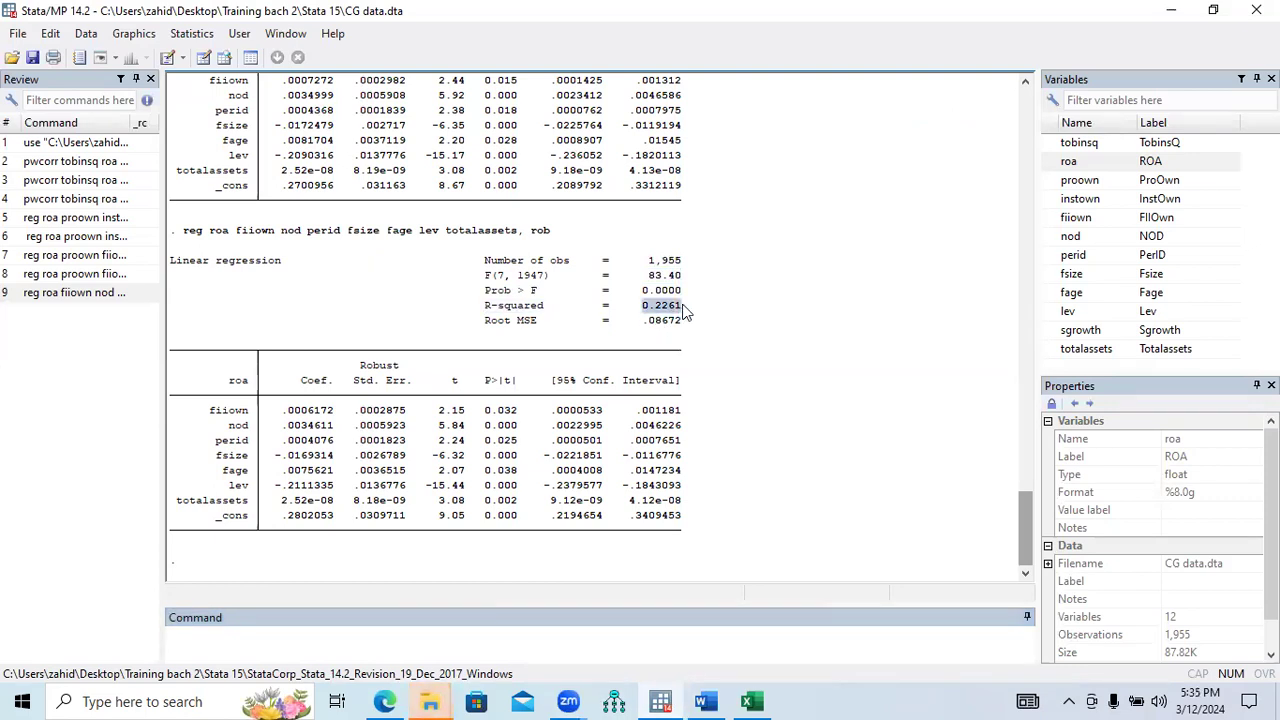
{"action": "left_click", "coordinate": [719, 697]}
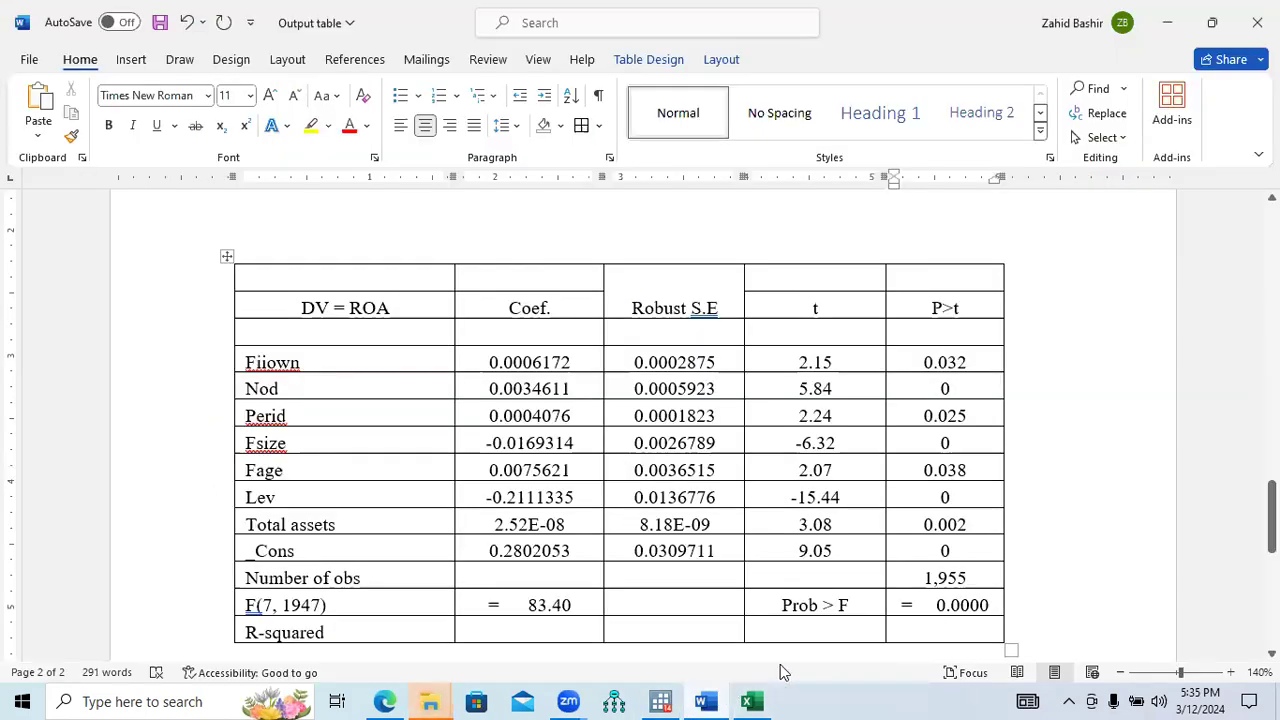
{"action": "type", "text": "0.2261"}
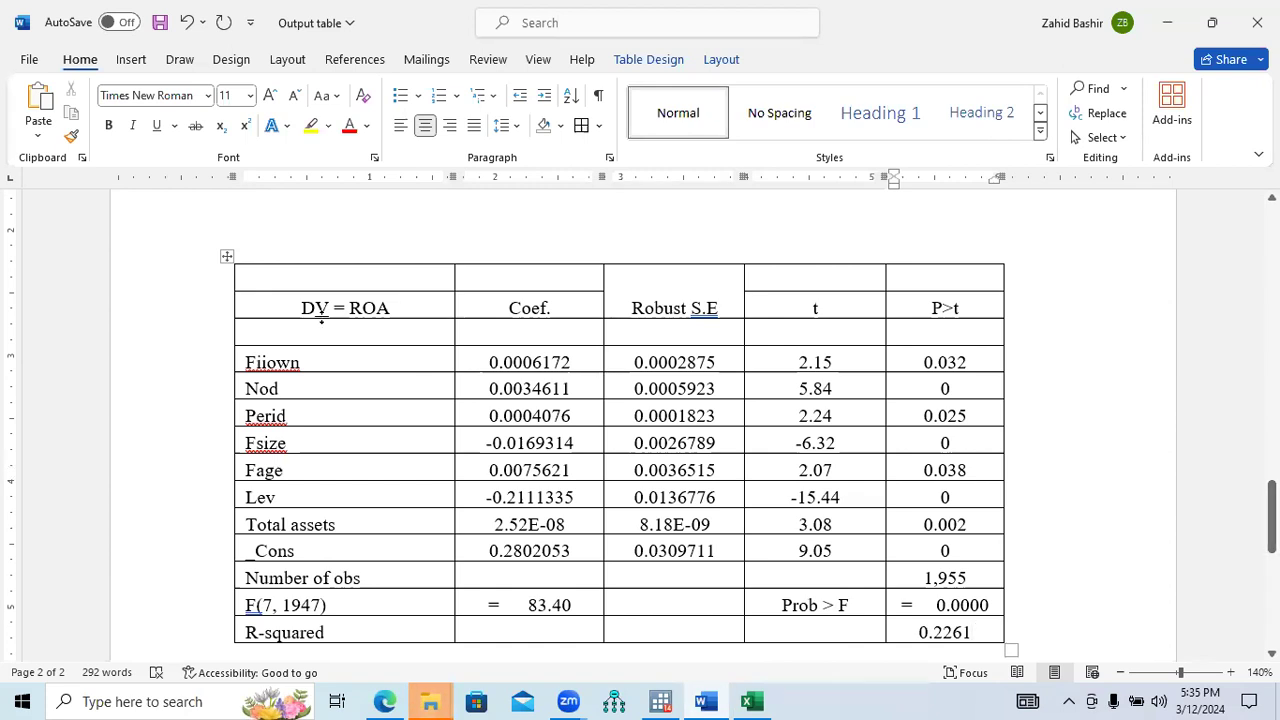
{"action": "left_click", "coordinate": [181, 336]}
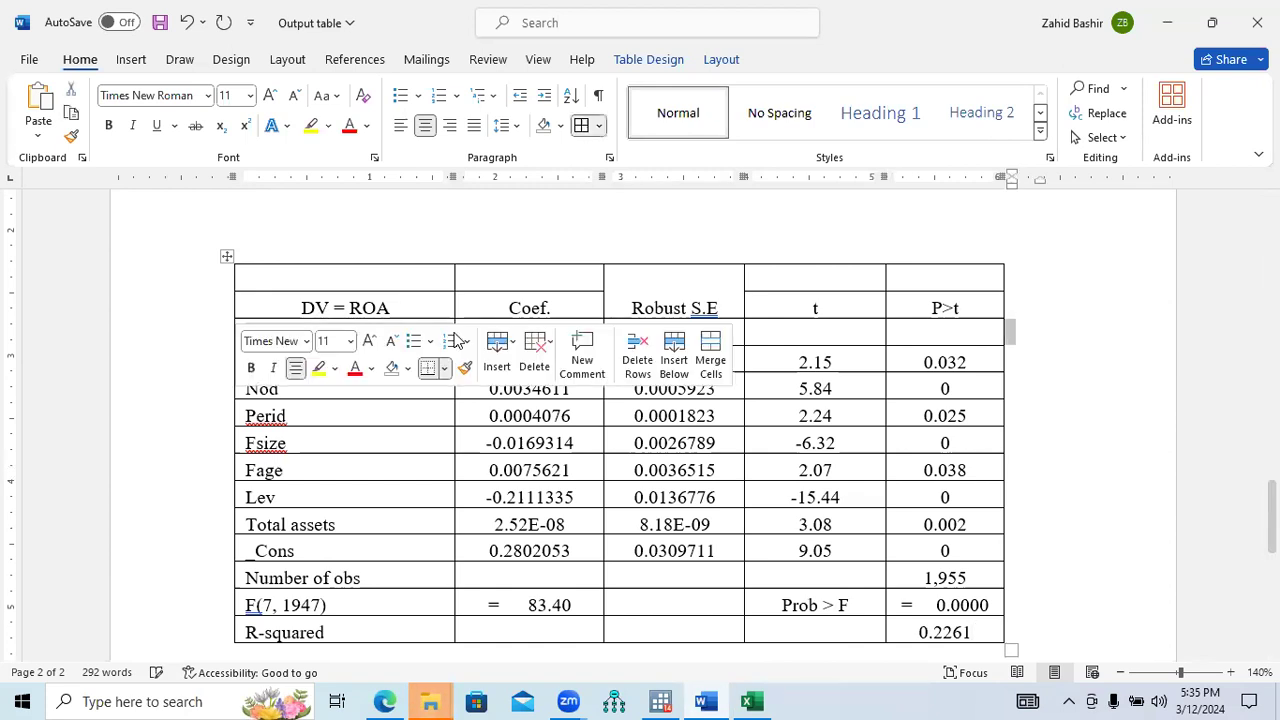
{"action": "left_click", "coordinate": [634, 497]}
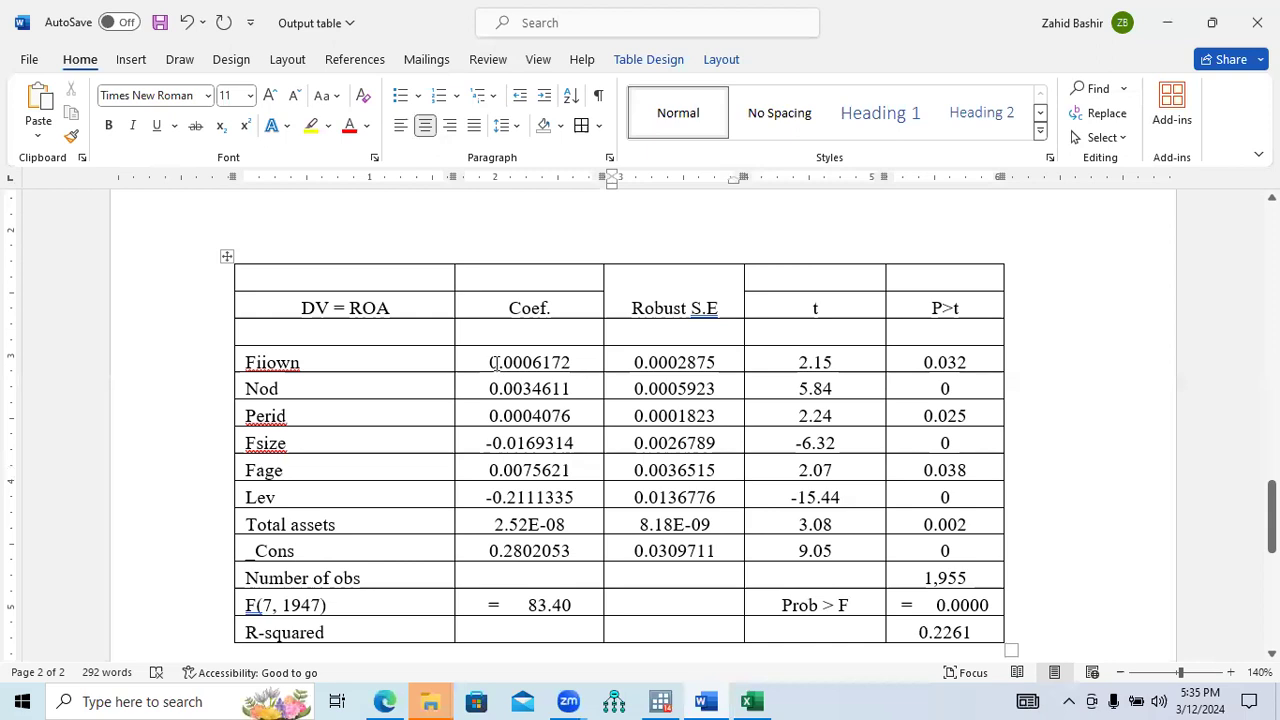
{"action": "left_click_drag", "start_coordinate": [503, 376], "coordinate": [533, 550]}
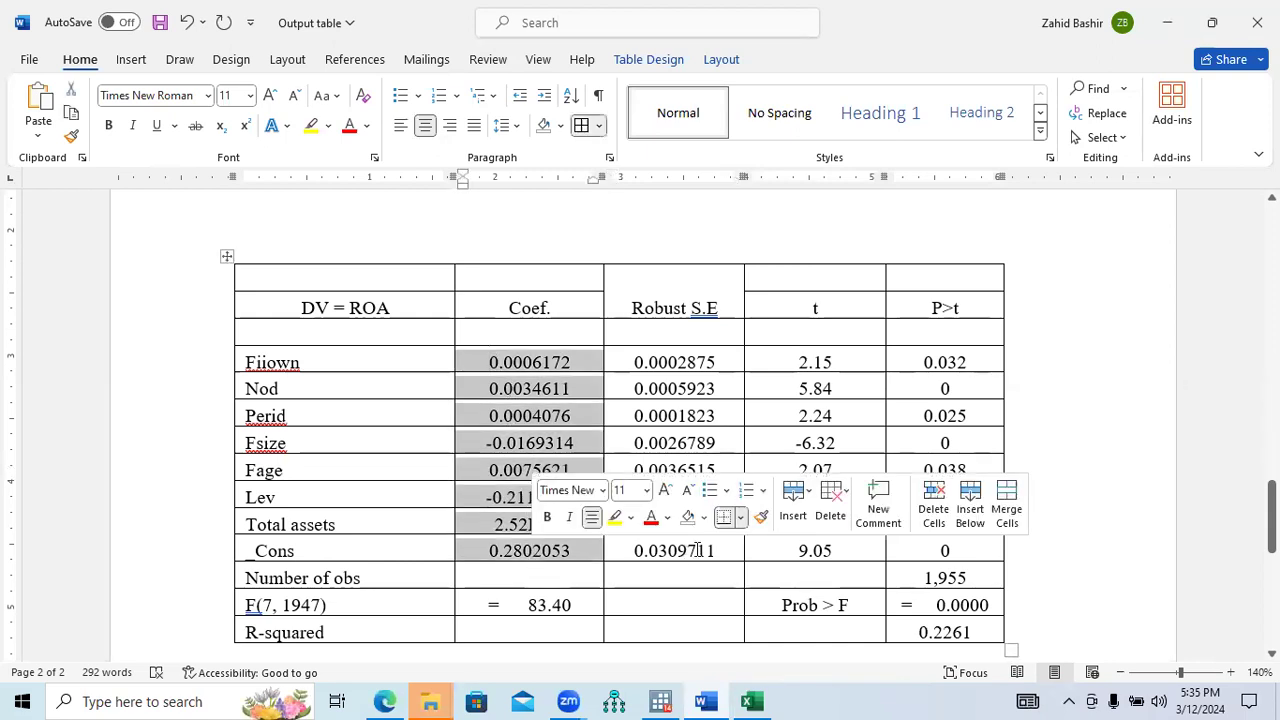
{"action": "left_click", "coordinate": [577, 368]}
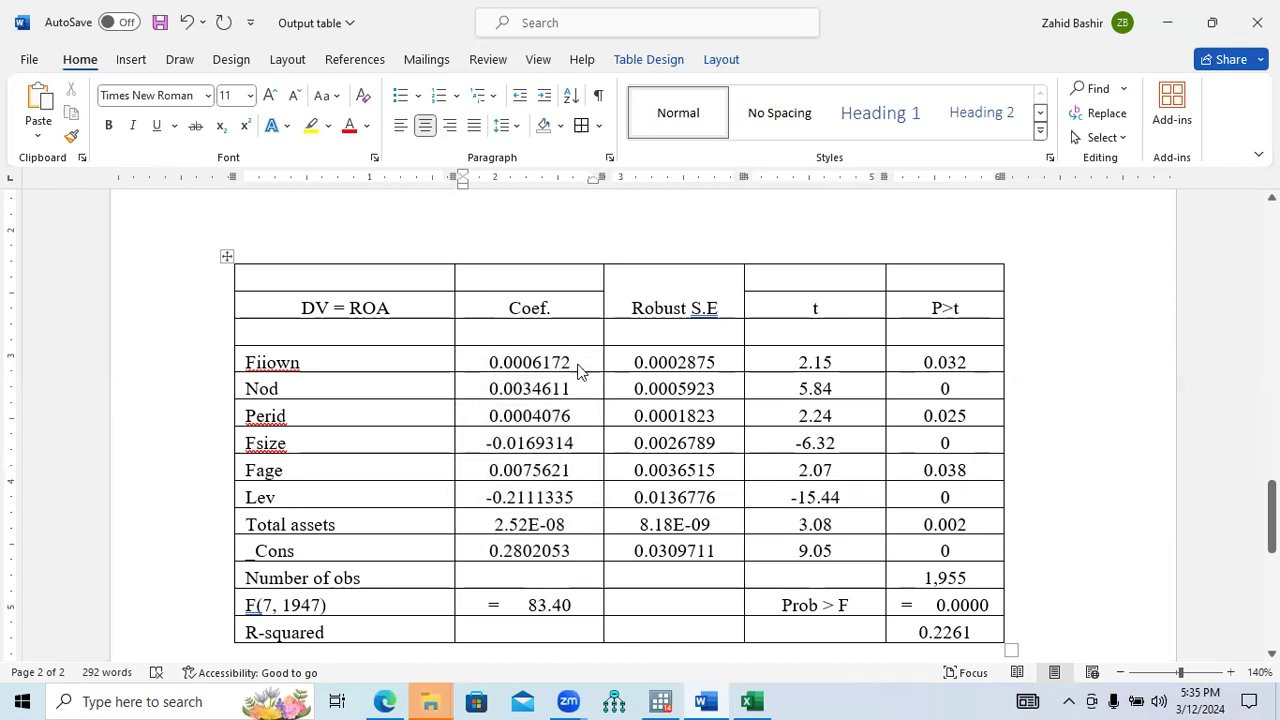
{"action": "left_click_drag", "start_coordinate": [798, 362], "coordinate": [933, 550]}
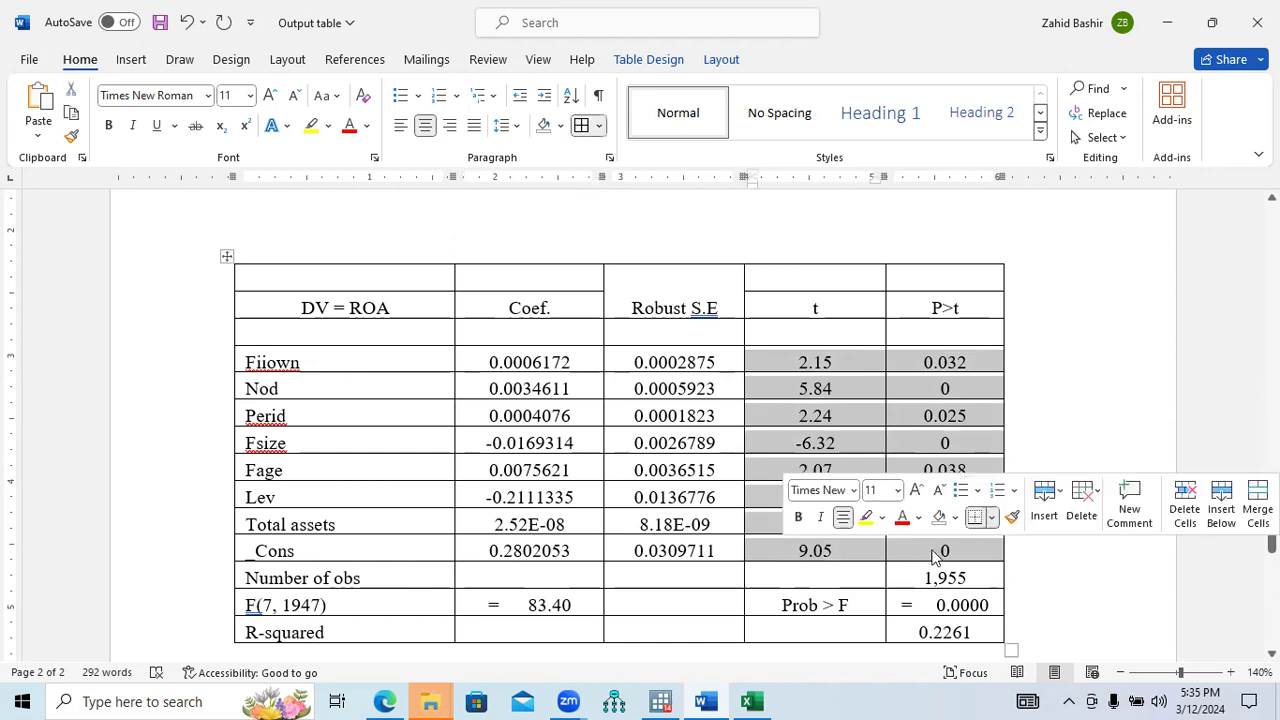
Change the P>t values of Nod, Fsize, Lev and _Cons to 0.000 and save the document
{"action": "left_click", "coordinate": [951, 399]}
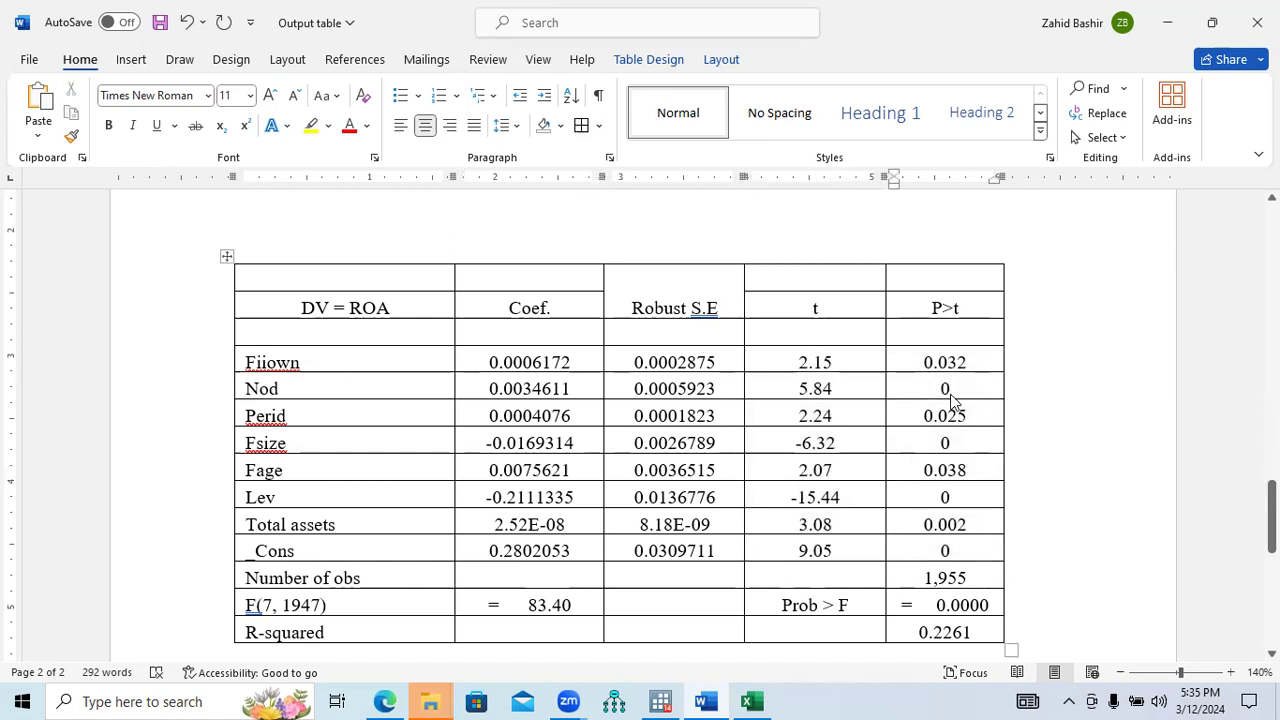
{"action": "type", "text": ".000"}
{"action": "left_click", "coordinate": [961, 442]}
{"action": "type", "text": "."}
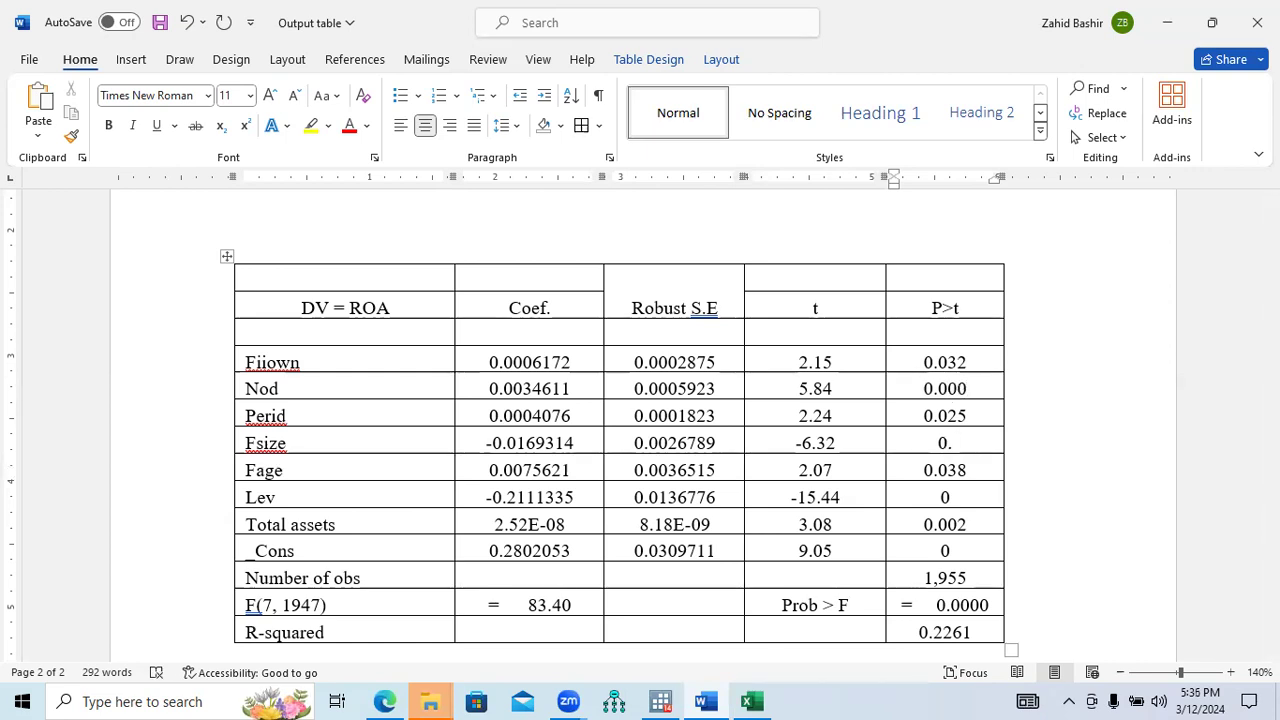
{"action": "type", "text": "000"}
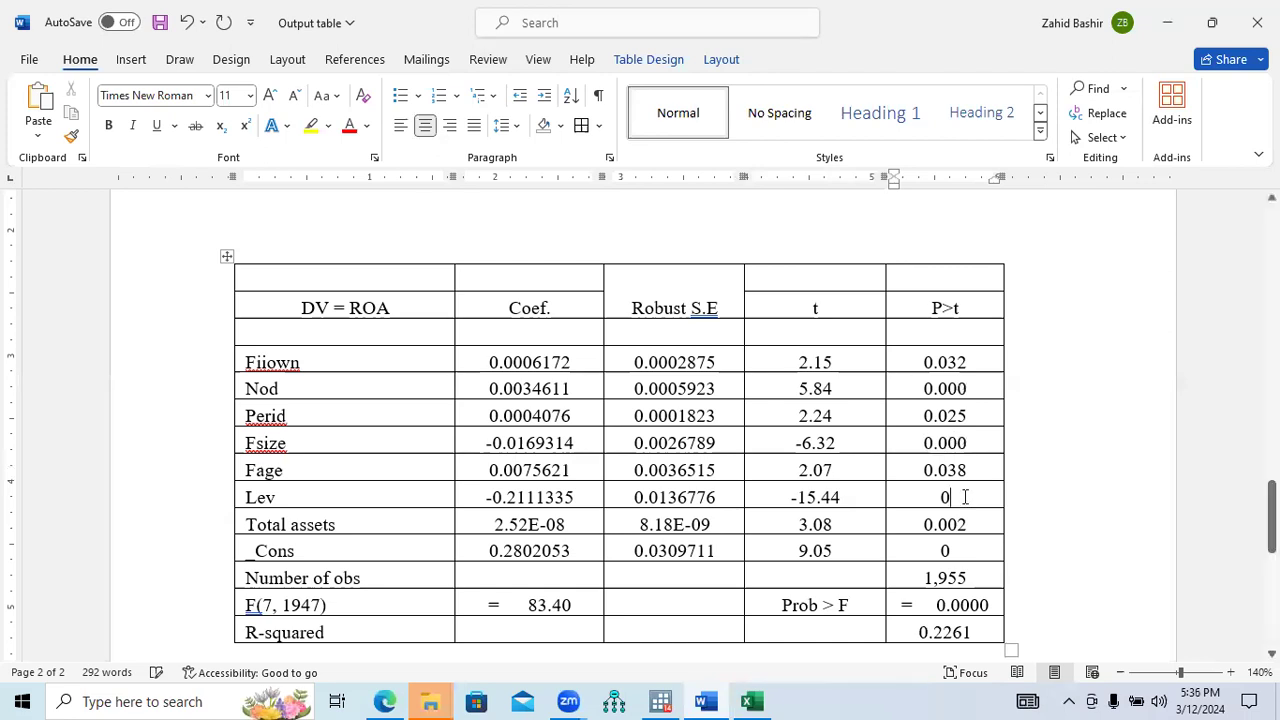
{"action": "type", "text": ".000"}
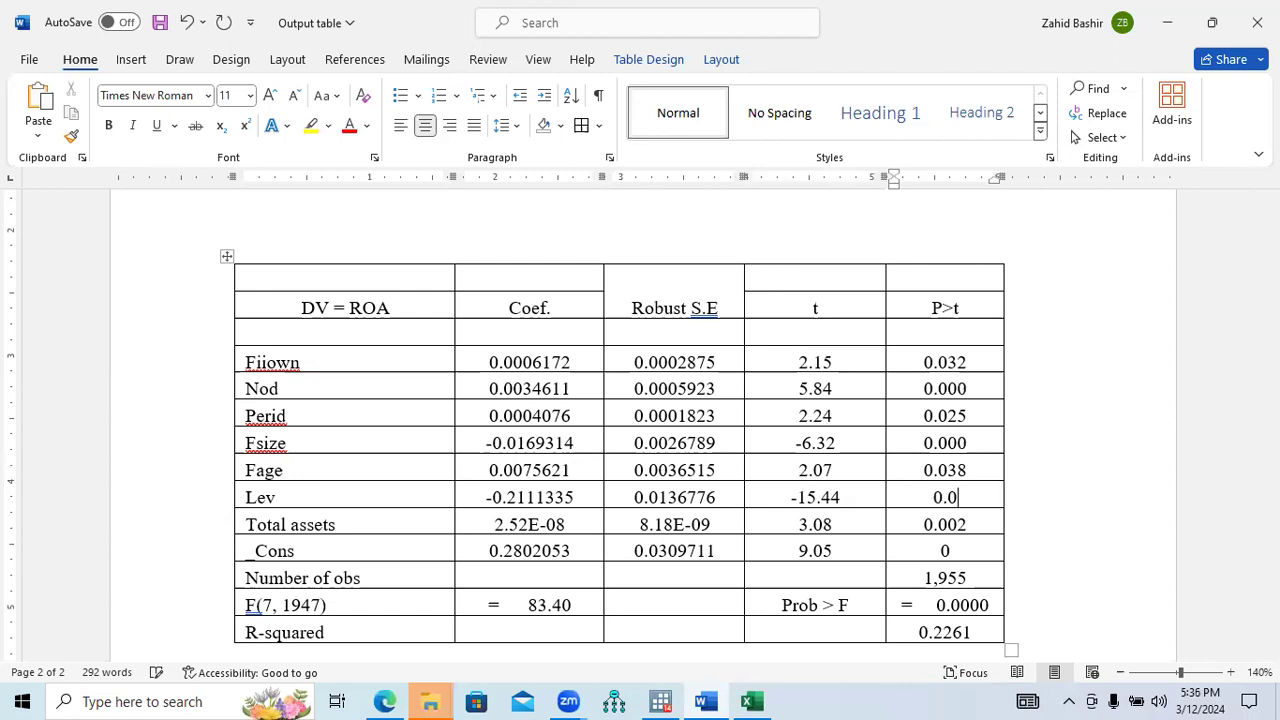
{"action": "left_click", "coordinate": [963, 551]}
{"action": "type", "text": ".000"}
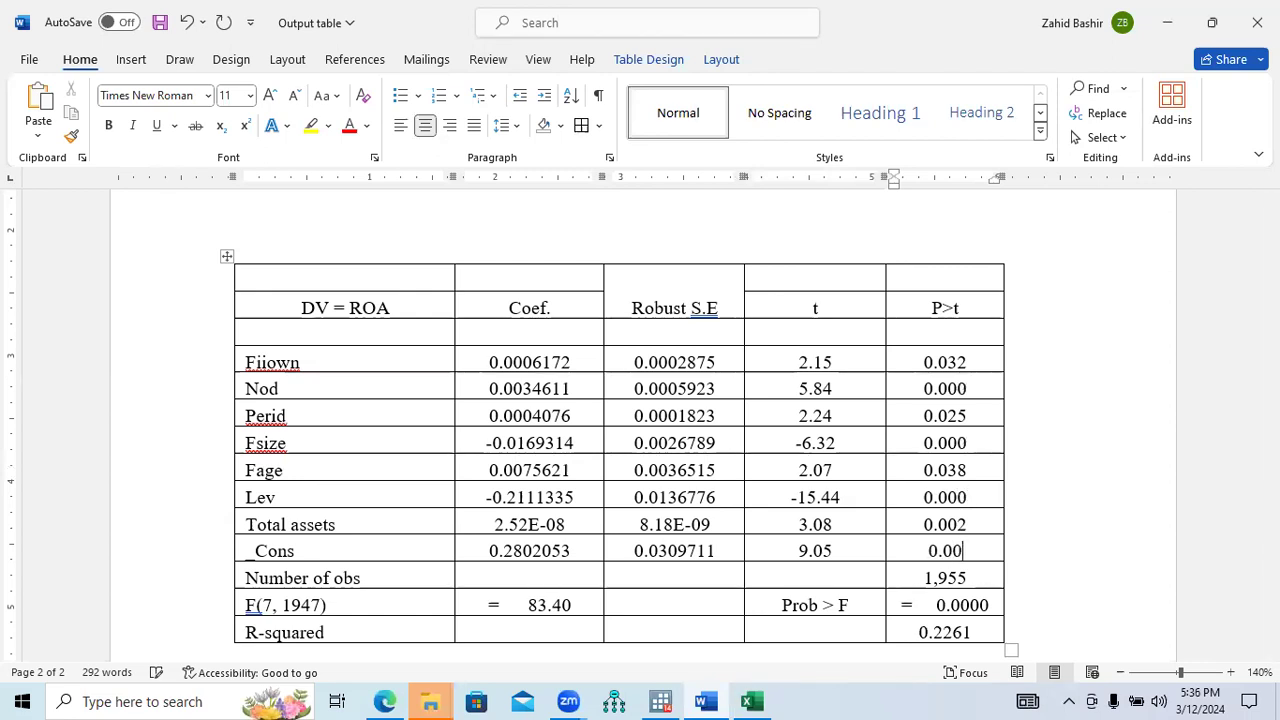
{"action": "key", "text": "ctrl+s"}
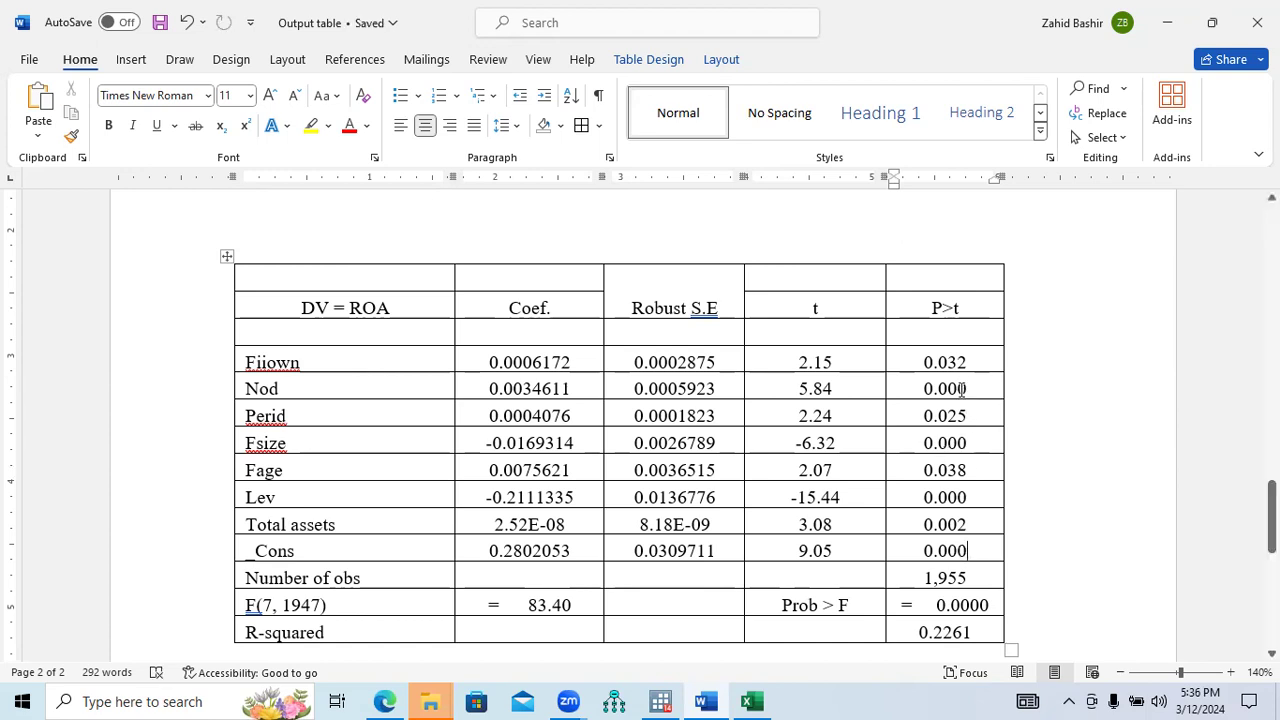
Remove all borders from the entire ROA regression table
{"action": "left_click_drag", "start_coordinate": [1271, 517], "coordinate": [1271, 515]}
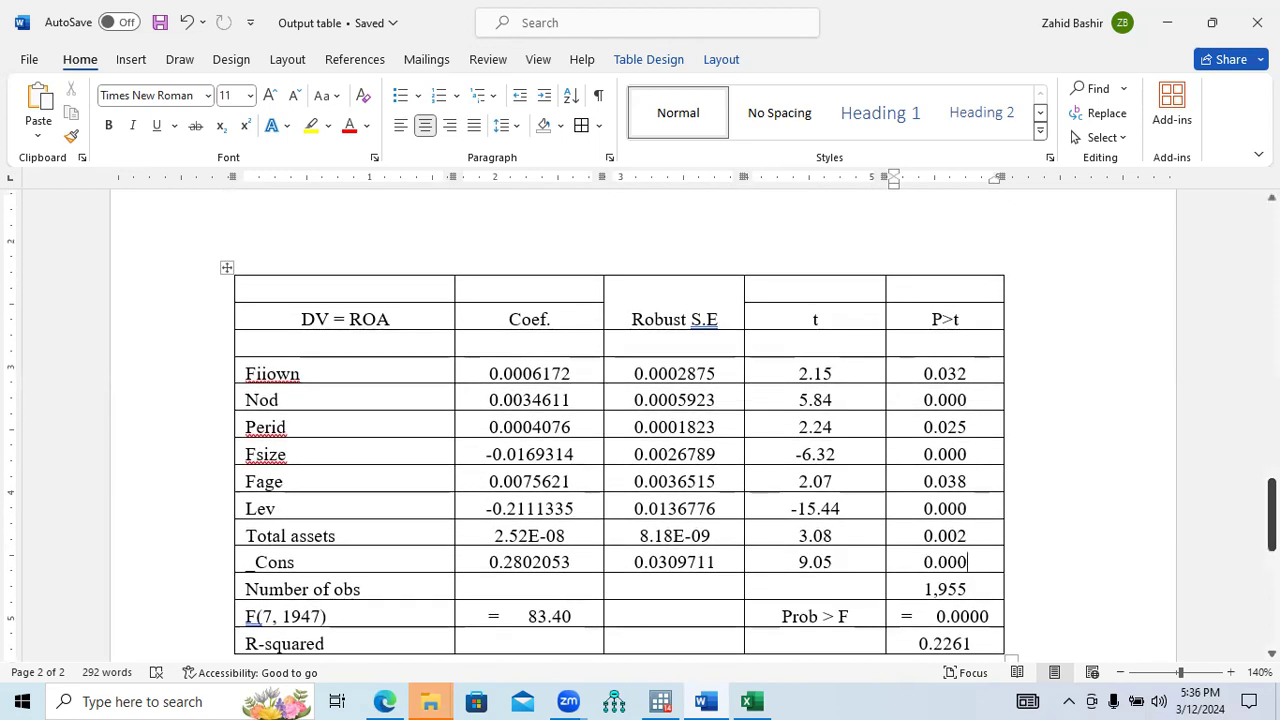
{"action": "left_click", "coordinate": [226, 268]}
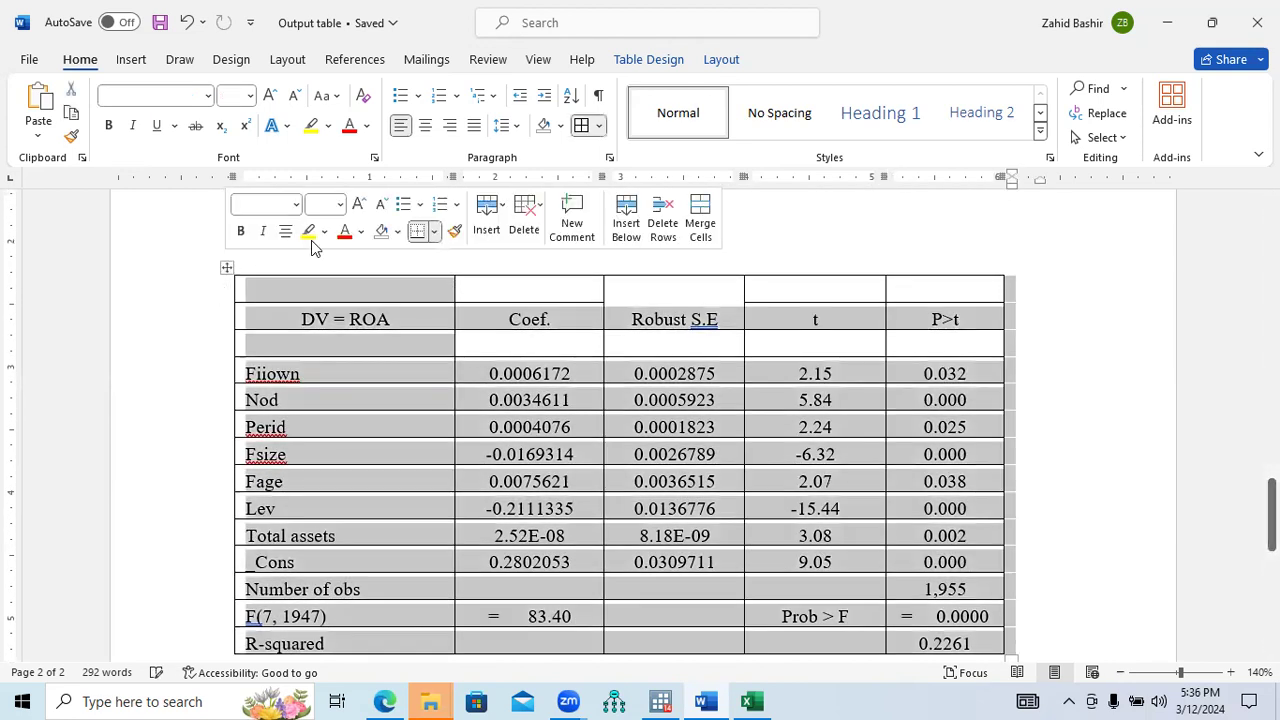
{"action": "left_click", "coordinate": [601, 126]}
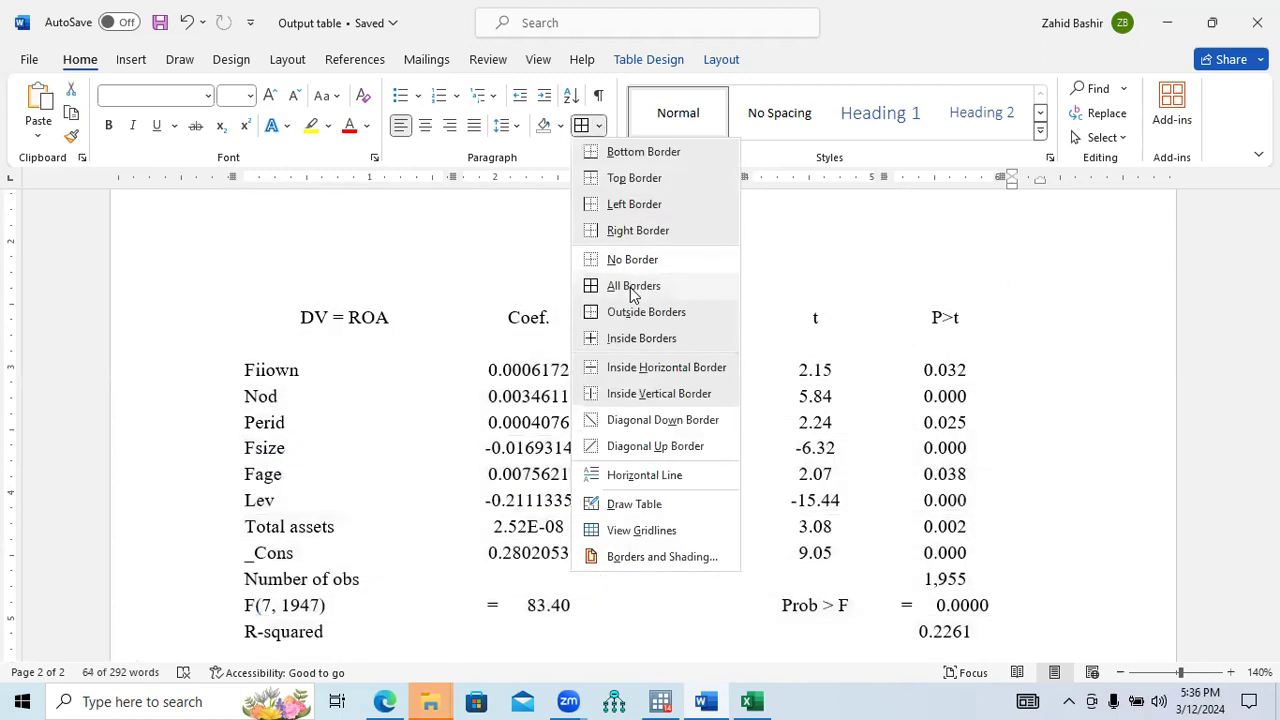
{"action": "left_click", "coordinate": [630, 259]}
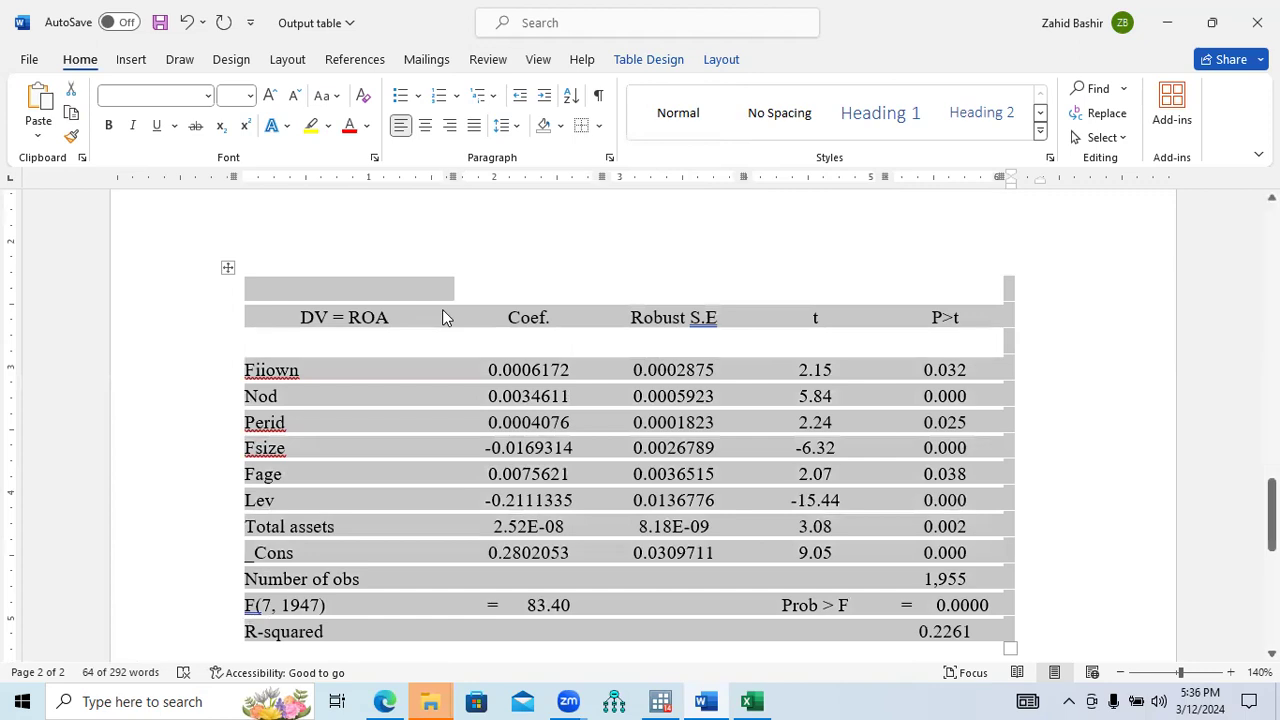
Add a bottom border and a top border to the header row containing DV = ROA, Coef., t and P>t
{"action": "left_click", "coordinate": [189, 319]}
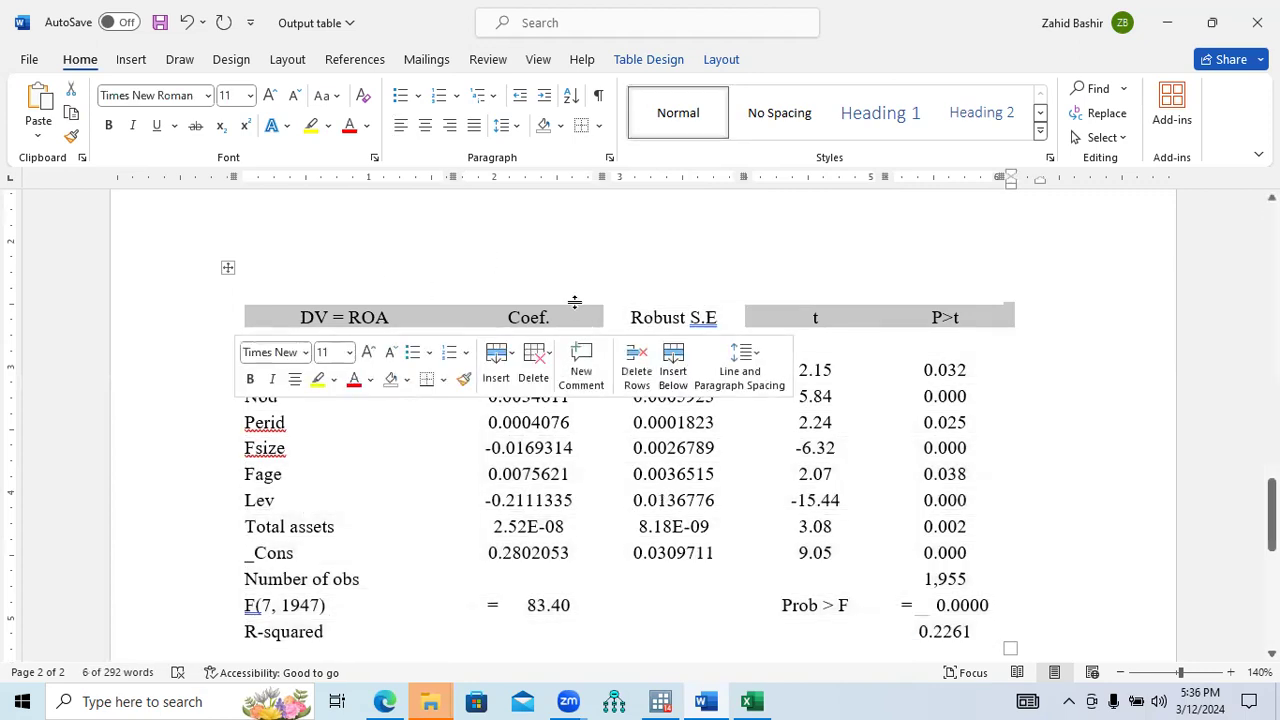
{"action": "left_click", "coordinate": [601, 127]}
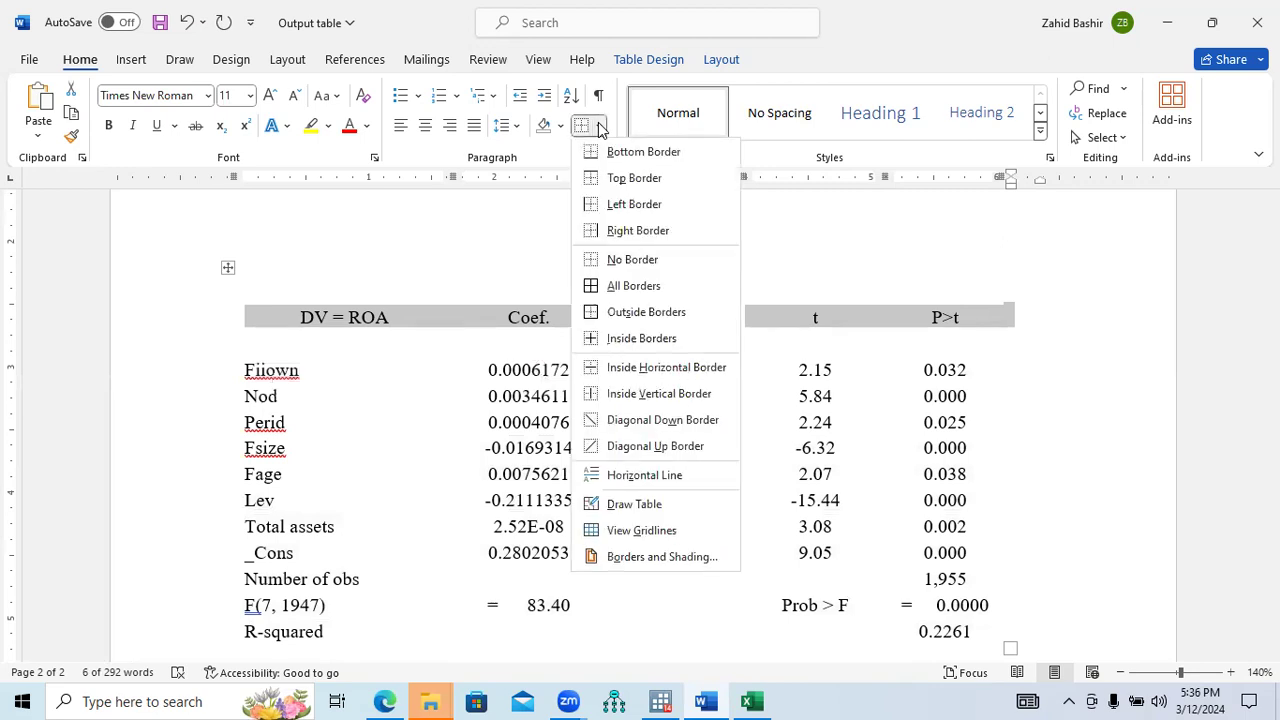
{"action": "left_click", "coordinate": [616, 153]}
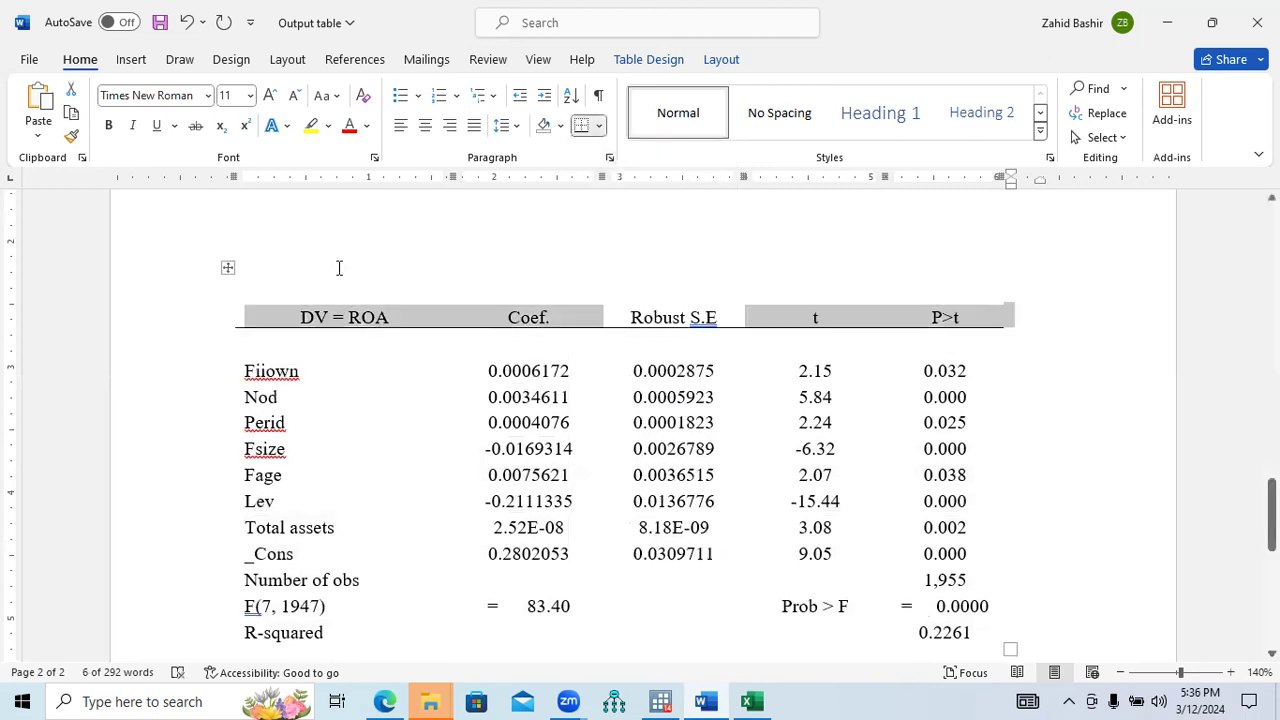
{"action": "left_click", "coordinate": [598, 126]}
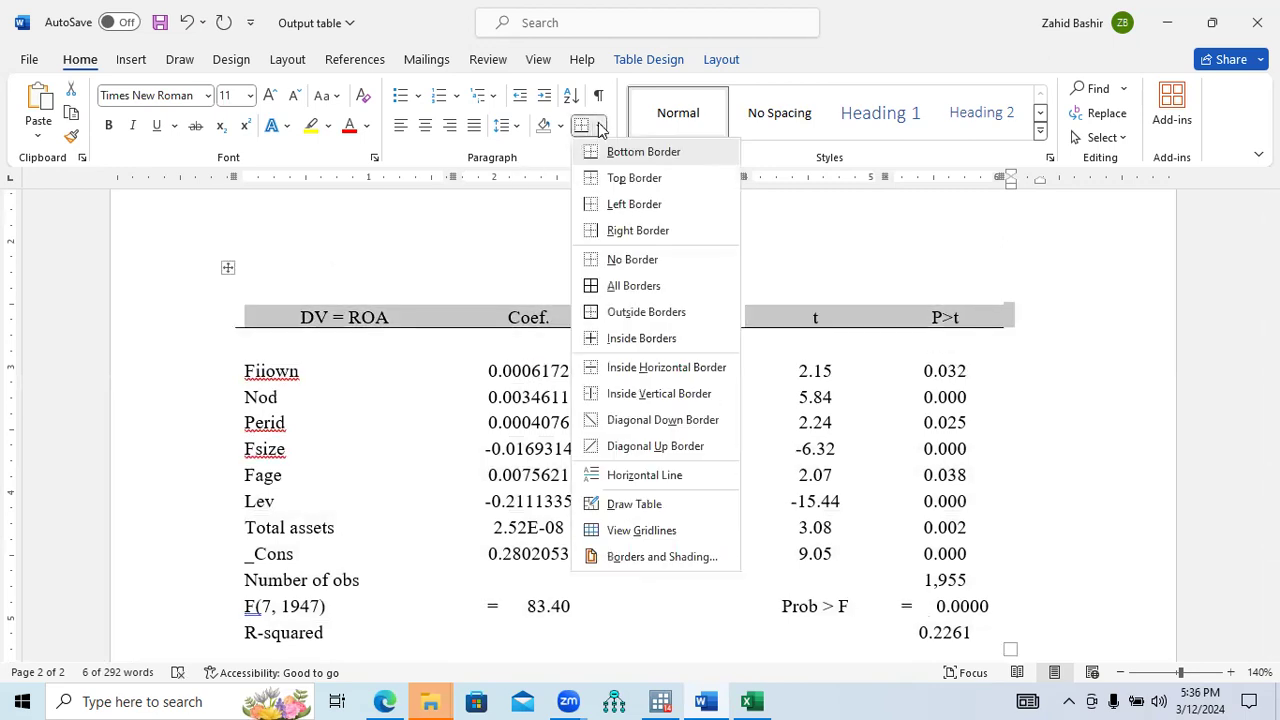
{"action": "left_click", "coordinate": [614, 178]}
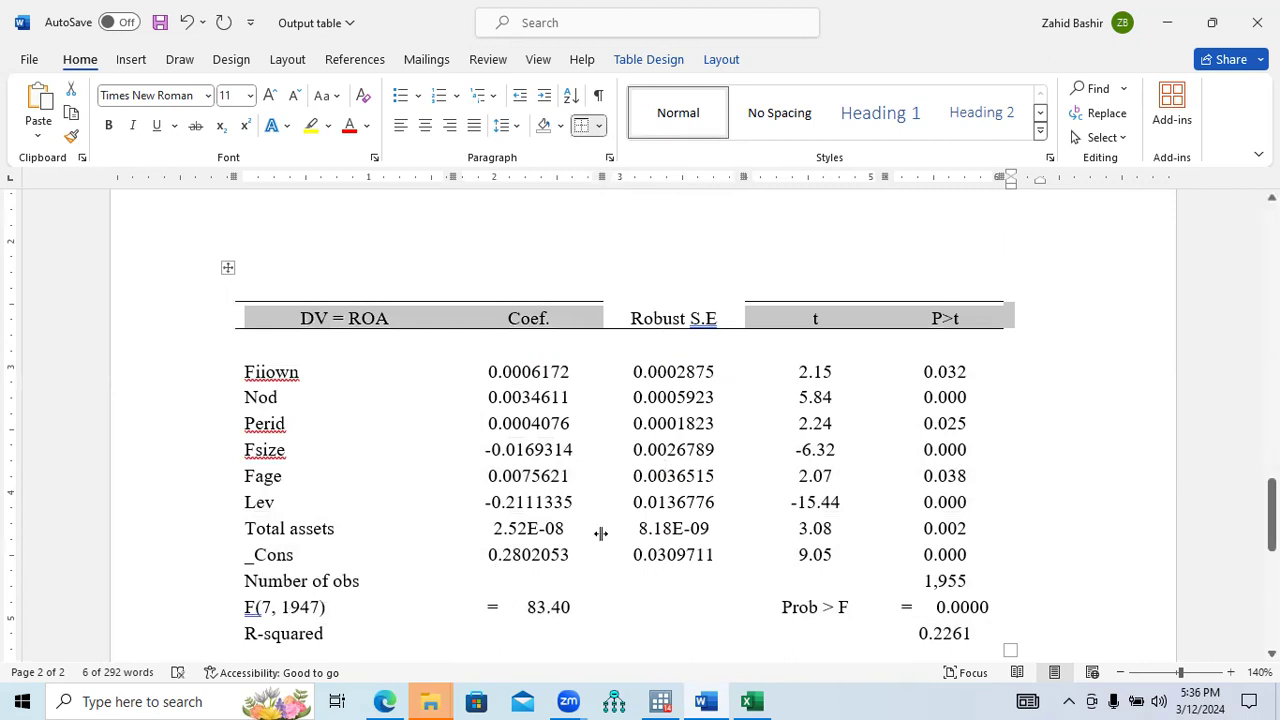
Add a top border to the empty first row of the table
{"action": "left_click", "coordinate": [226, 292]}
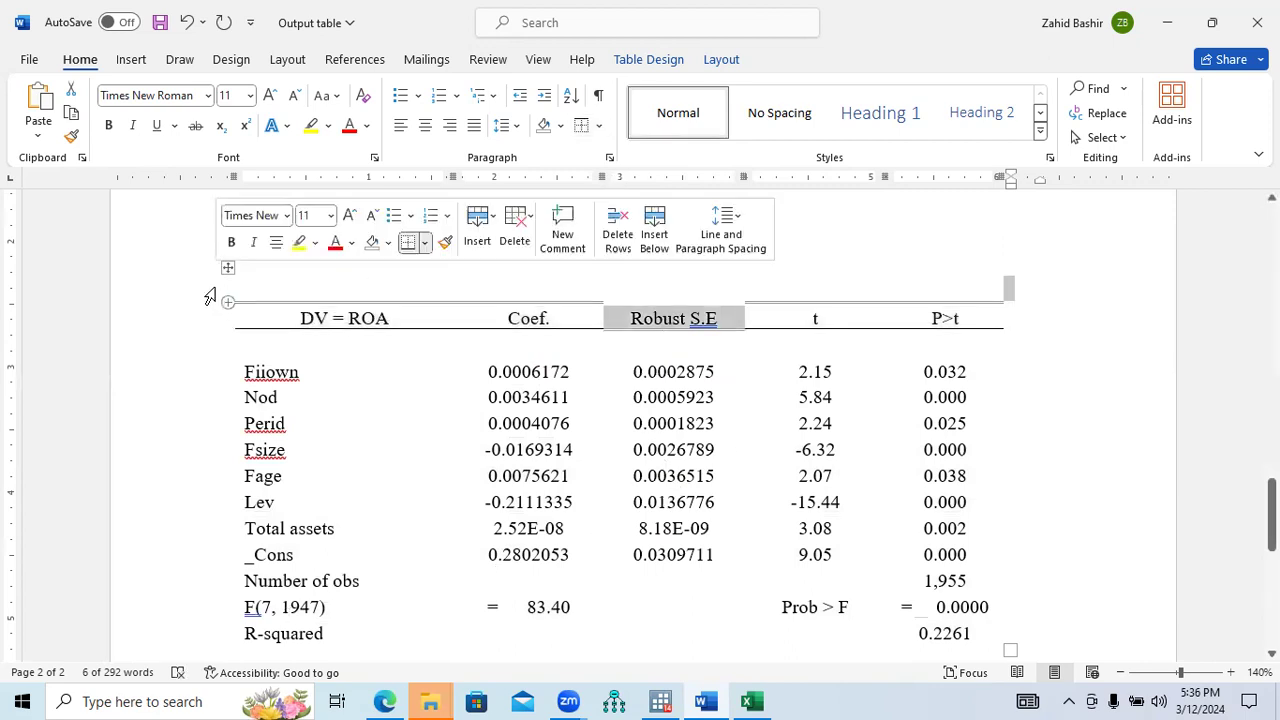
{"action": "left_click", "coordinate": [597, 125]}
{"action": "left_click", "coordinate": [624, 179]}
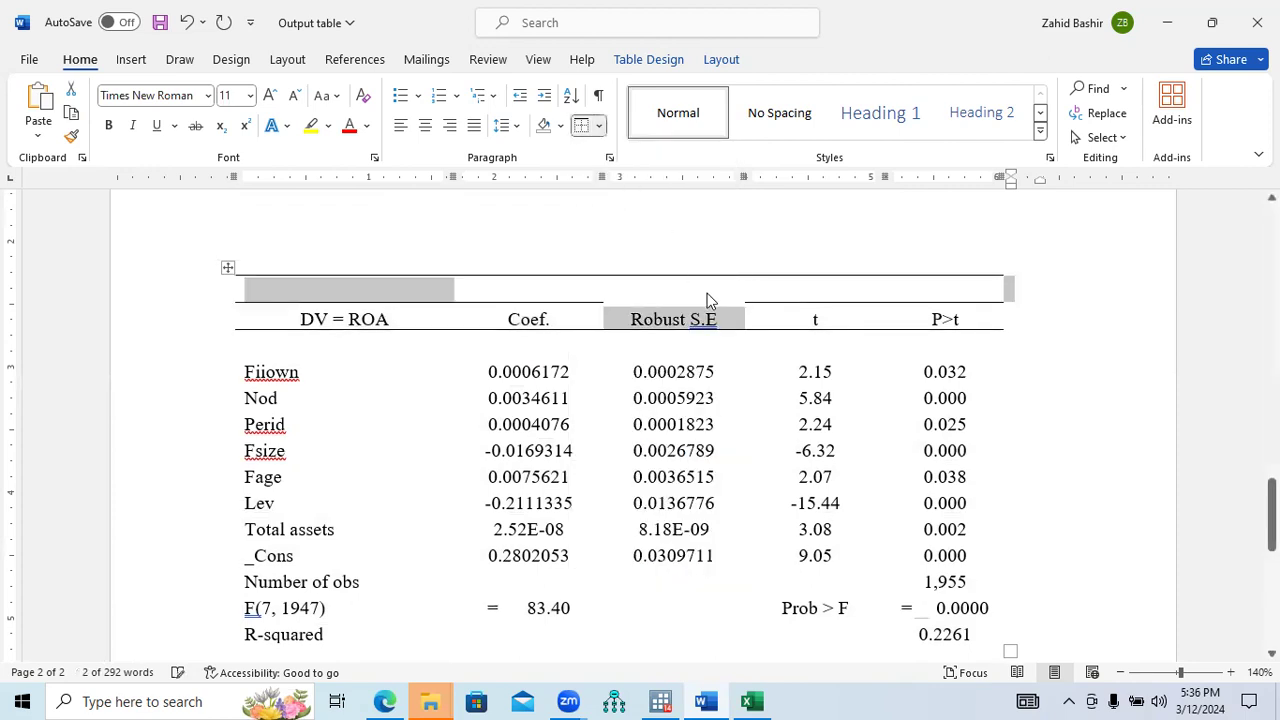
{"action": "left_click", "coordinate": [1130, 403]}
Add a bottom border to the R-squared row to close off the table
{"action": "left_click_drag", "start_coordinate": [1272, 513], "coordinate": [1272, 521]}
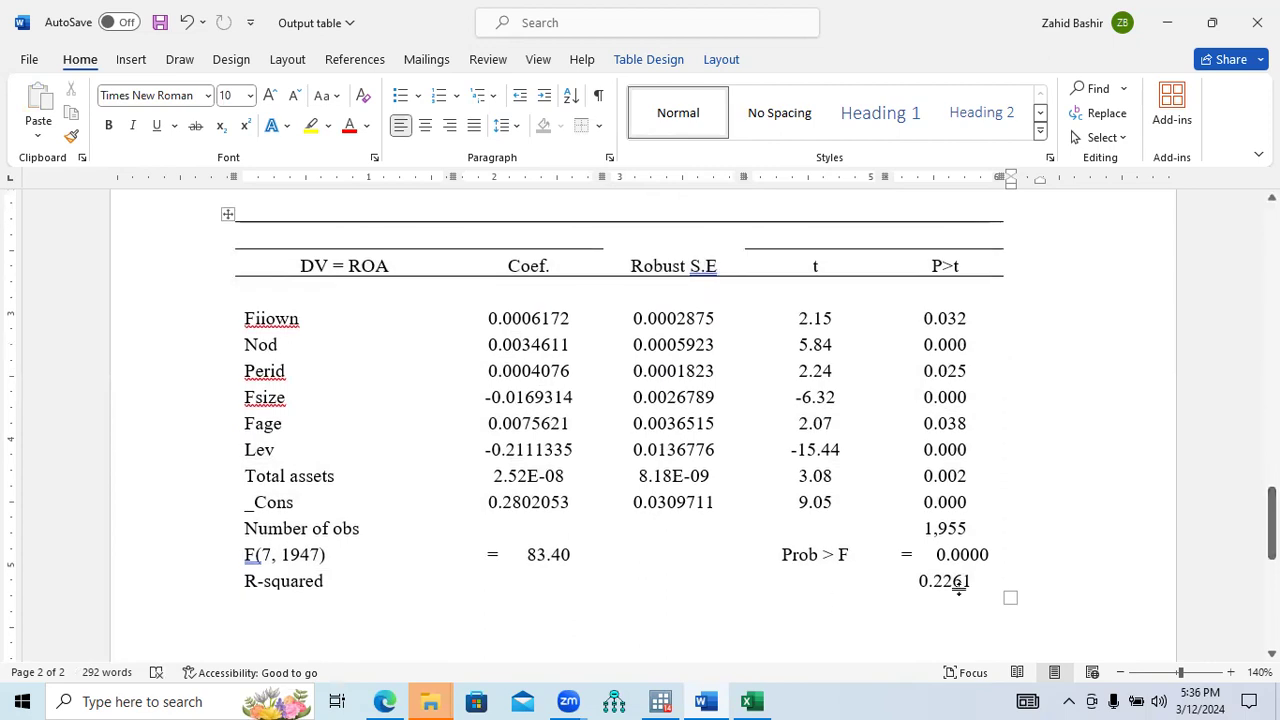
{"action": "left_click_drag", "start_coordinate": [972, 581], "coordinate": [289, 591]}
{"action": "left_click", "coordinate": [598, 125]}
{"action": "left_click", "coordinate": [614, 153]}
{"action": "left_click", "coordinate": [1014, 450]}
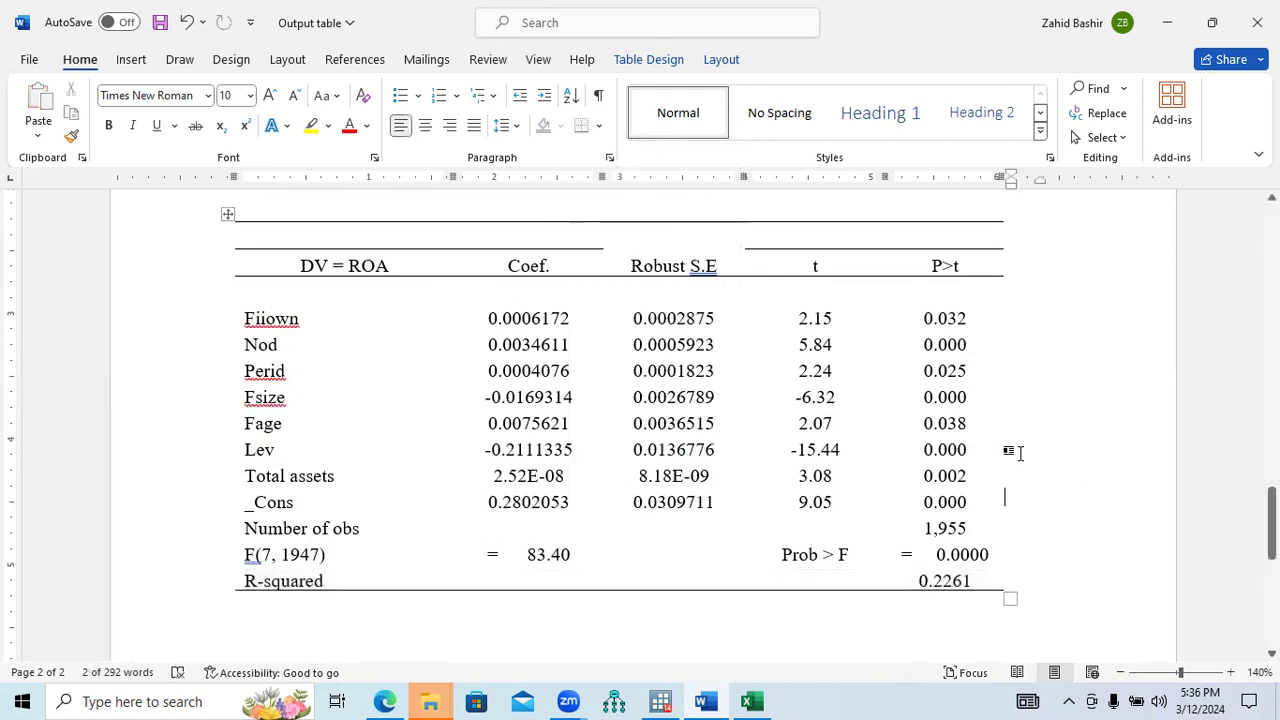
Remove the equals sign and extra spaces before 0.0000 in the Prob > F value cell
{"action": "left_click", "coordinate": [930, 556]}
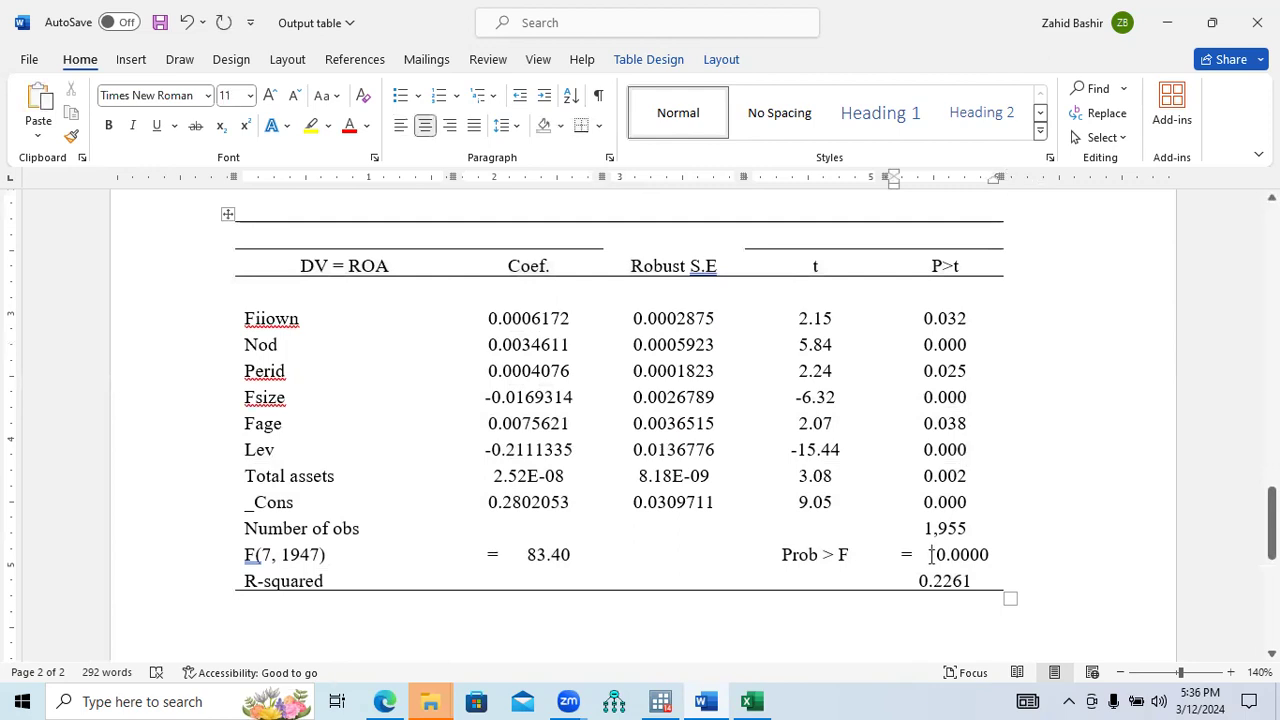
{"action": "key", "text": "BackSpace"}
{"action": "key", "text": "BackSpace"}
{"action": "key", "text": "BackSpace"}
{"action": "key", "text": "BackSpace"}
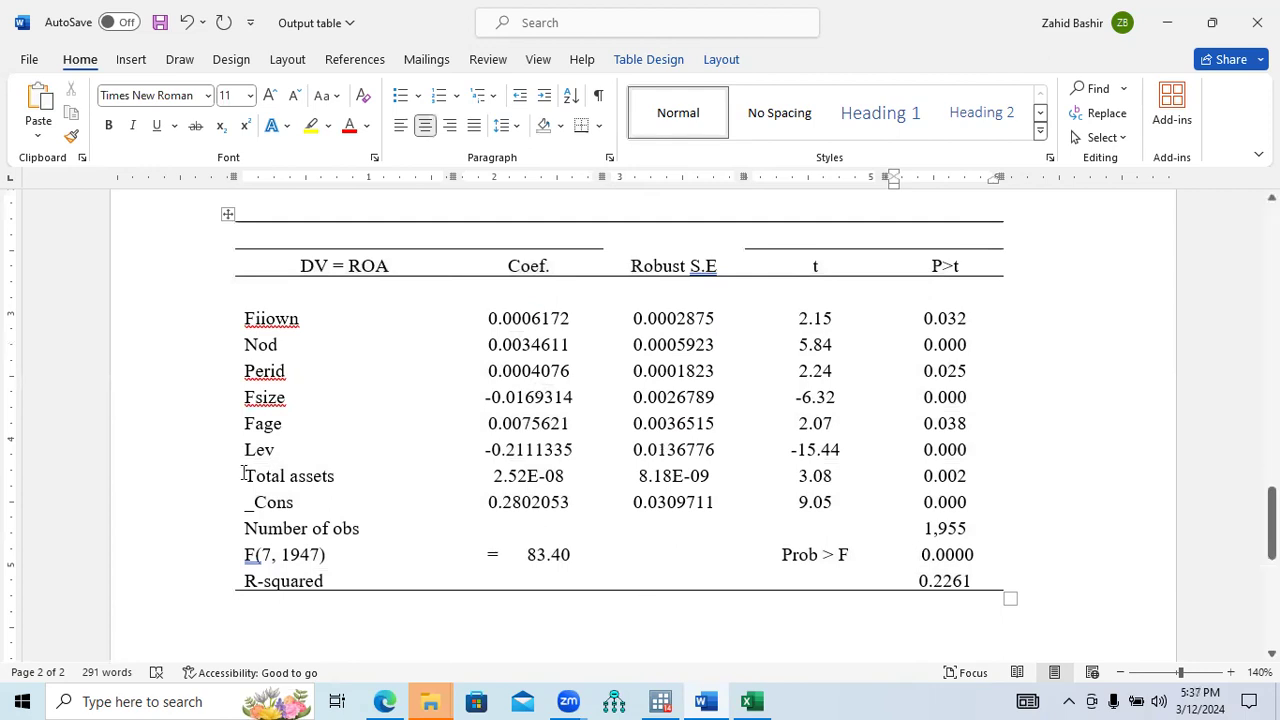
Examine the ROA and Tobin's Q entries in the Table 2 correlation matrix
{"action": "left_click", "coordinate": [327, 622]}
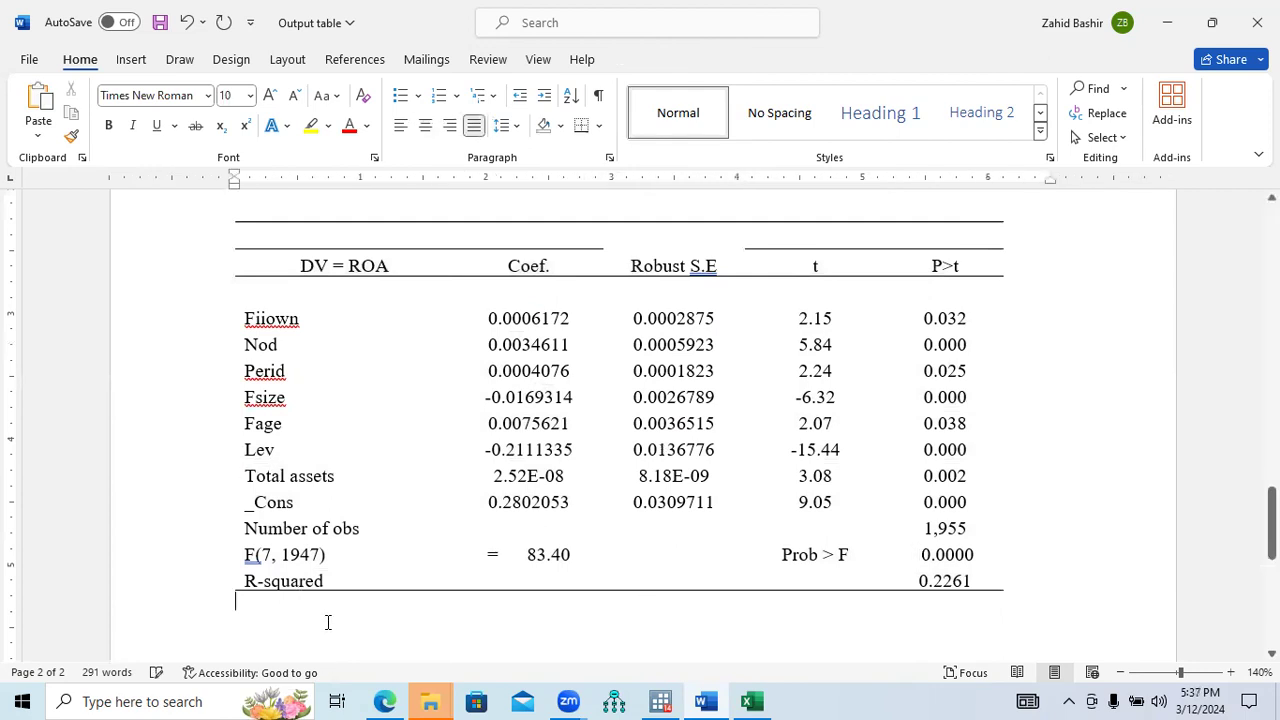
{"action": "left_click_drag", "start_coordinate": [1271, 522], "coordinate": [1271, 366]}
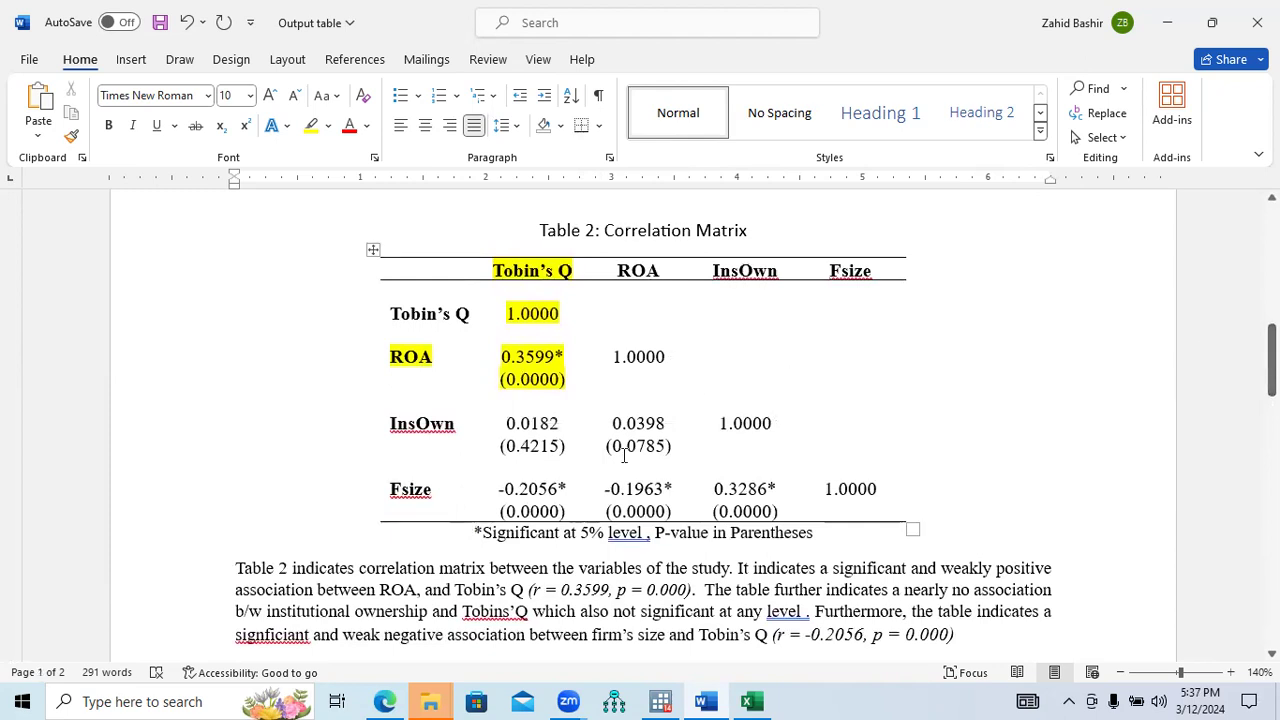
{"action": "left_click_drag", "start_coordinate": [395, 360], "coordinate": [520, 360]}
{"action": "left_click_drag", "start_coordinate": [522, 263], "coordinate": [525, 295]}
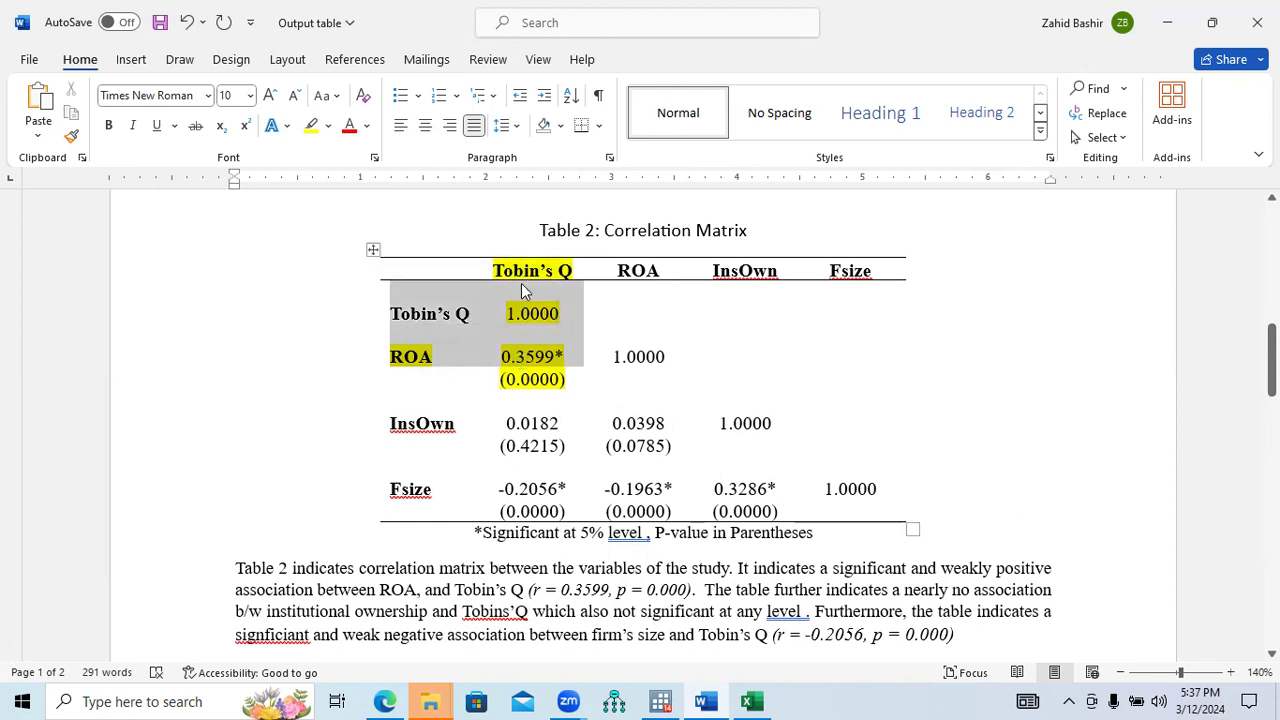
{"action": "left_click", "coordinate": [397, 359]}
{"action": "left_click_drag", "start_coordinate": [394, 358], "coordinate": [450, 360]}
{"action": "left_click_drag", "start_coordinate": [494, 270], "coordinate": [556, 272]}
{"action": "scroll", "coordinate": [556, 290], "scroll_direction": "down", "scroll_amount": 1}
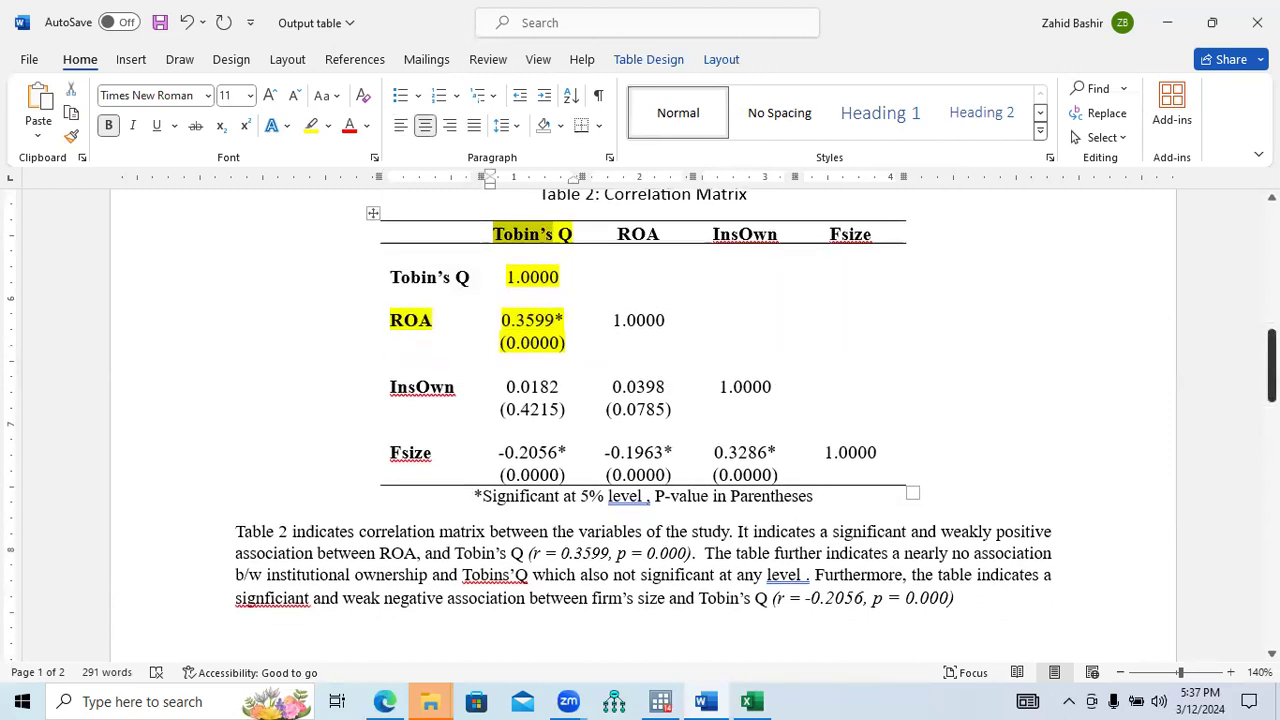
Review the regression table's dependent variable ROA, the Fiiown and Fsize coefficients, and the t and P>t columns
{"action": "scroll", "coordinate": [640, 420], "scroll_direction": "down", "scroll_amount": 10}
{"action": "scroll", "coordinate": [680, 318], "scroll_direction": "down", "scroll_amount": 2}
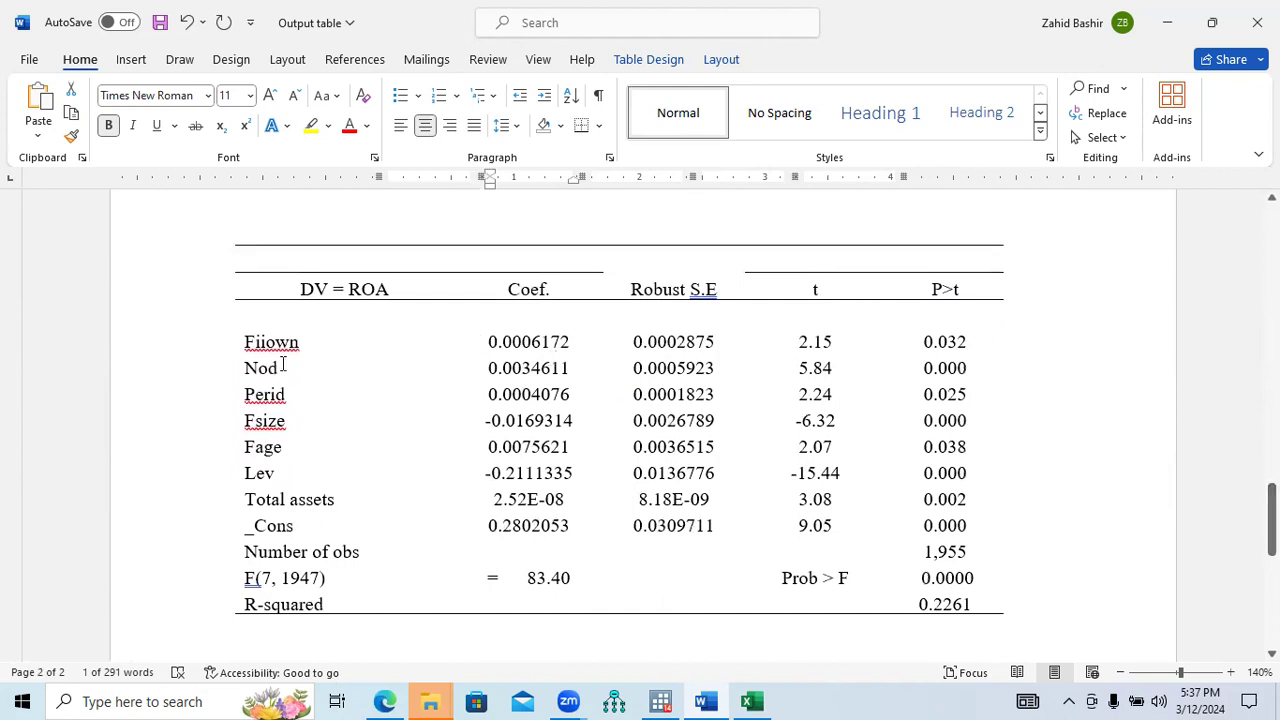
{"action": "left_click_drag", "start_coordinate": [245, 342], "coordinate": [299, 344]}
{"action": "left_click", "coordinate": [278, 286]}
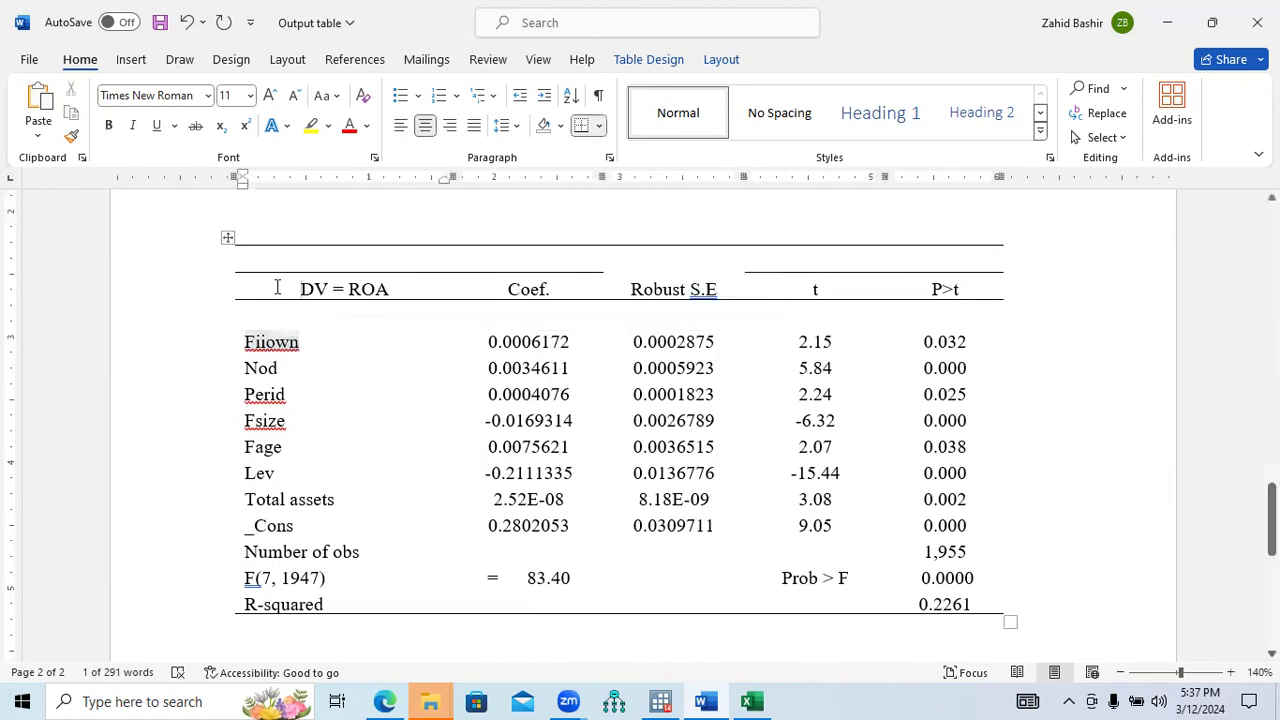
{"action": "left_click_drag", "start_coordinate": [349, 289], "coordinate": [391, 289]}
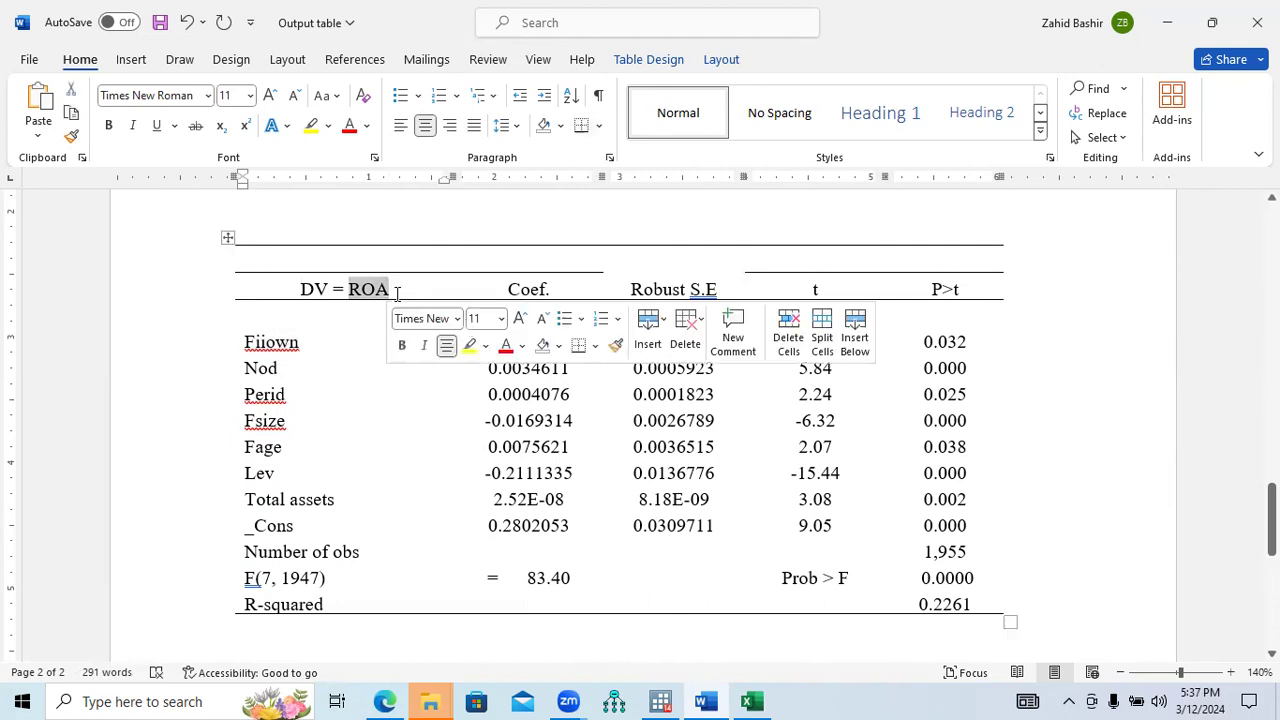
{"action": "left_click", "coordinate": [527, 421]}
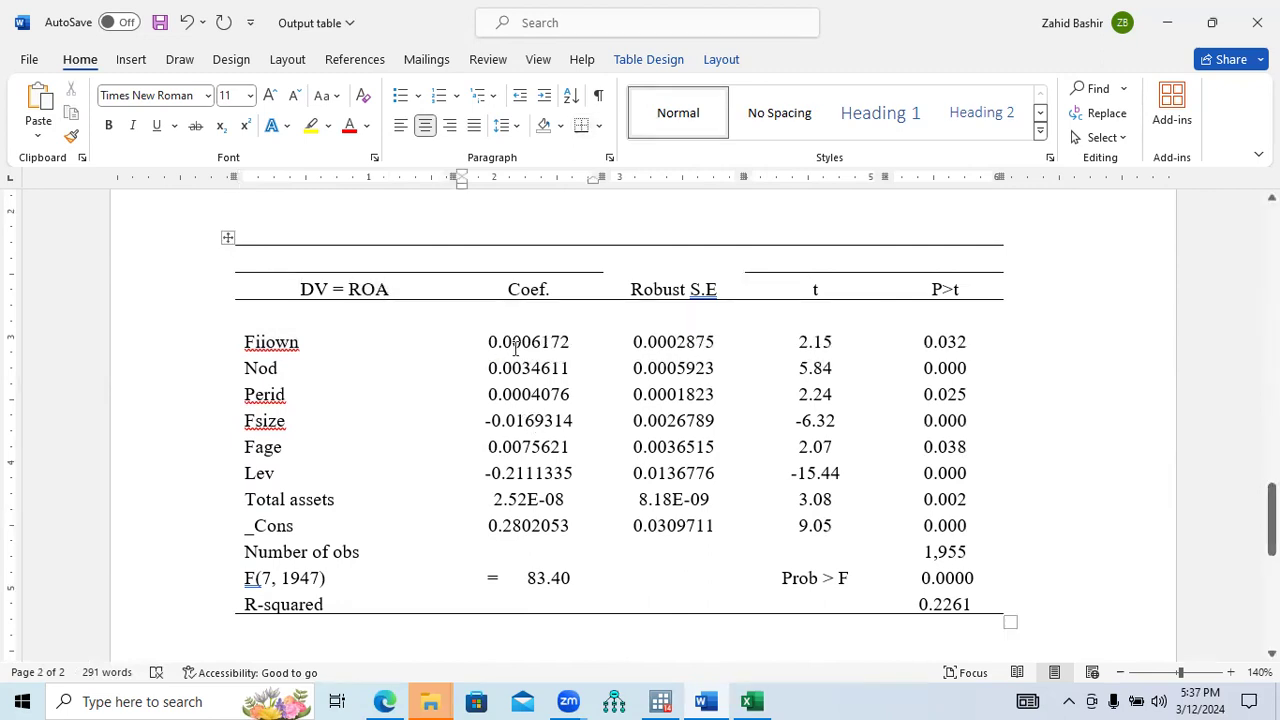
{"action": "left_click_drag", "start_coordinate": [490, 343], "coordinate": [551, 347]}
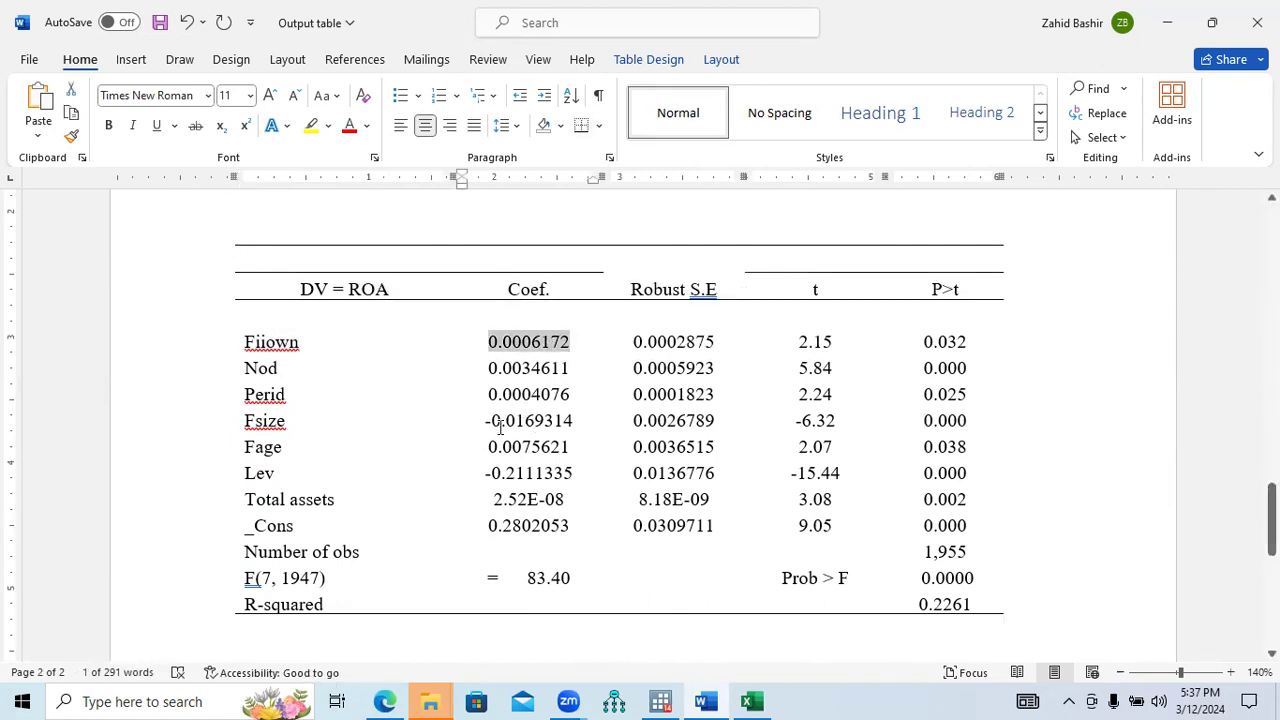
{"action": "left_click_drag", "start_coordinate": [486, 421], "coordinate": [553, 424]}
{"action": "left_click", "coordinate": [835, 421]}
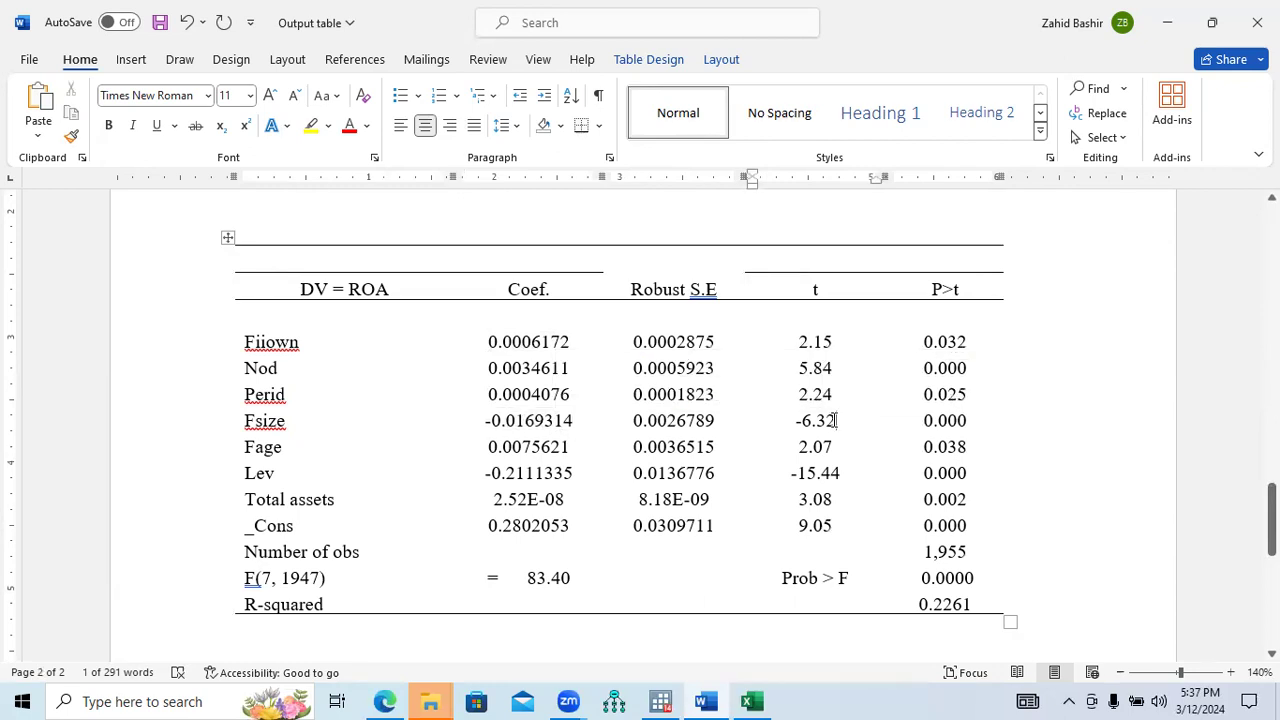
{"action": "left_click_drag", "start_coordinate": [794, 346], "coordinate": [945, 500]}
Enter the title "Table 3: Regression Estimates" in the empty first row of the regression table
{"action": "left_click", "coordinate": [385, 271]}
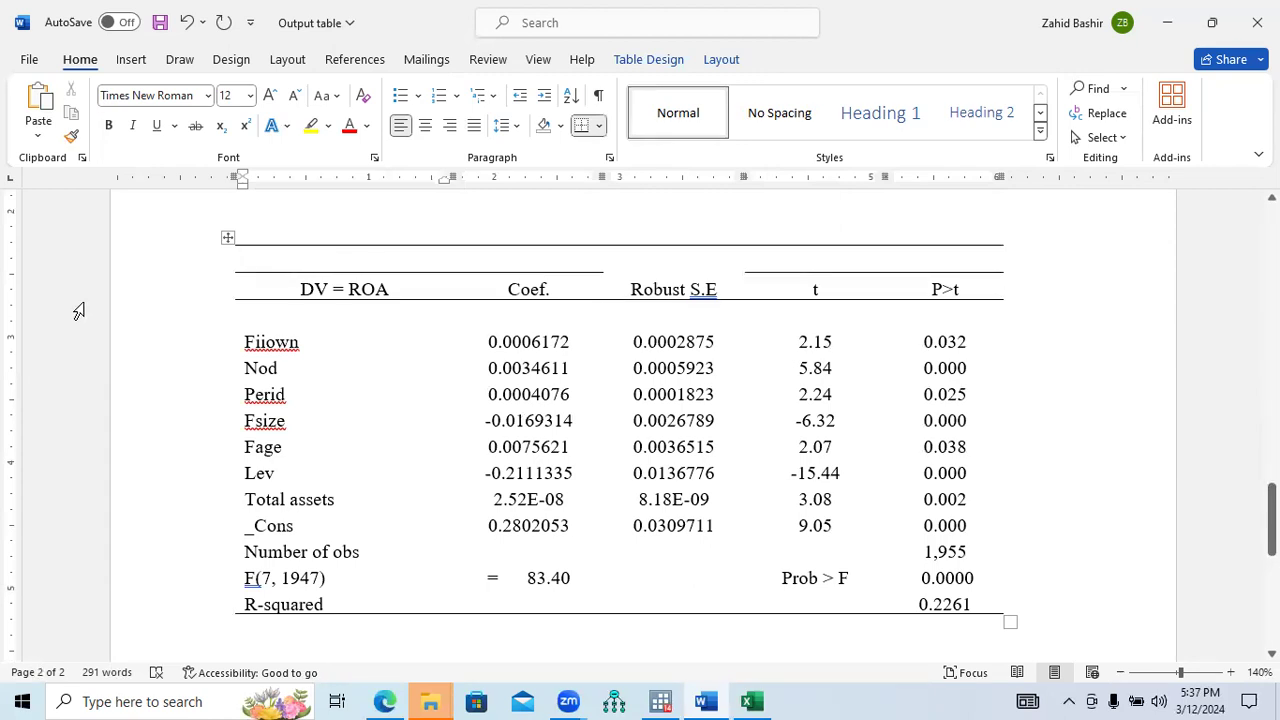
{"action": "type", "text": "Table "}
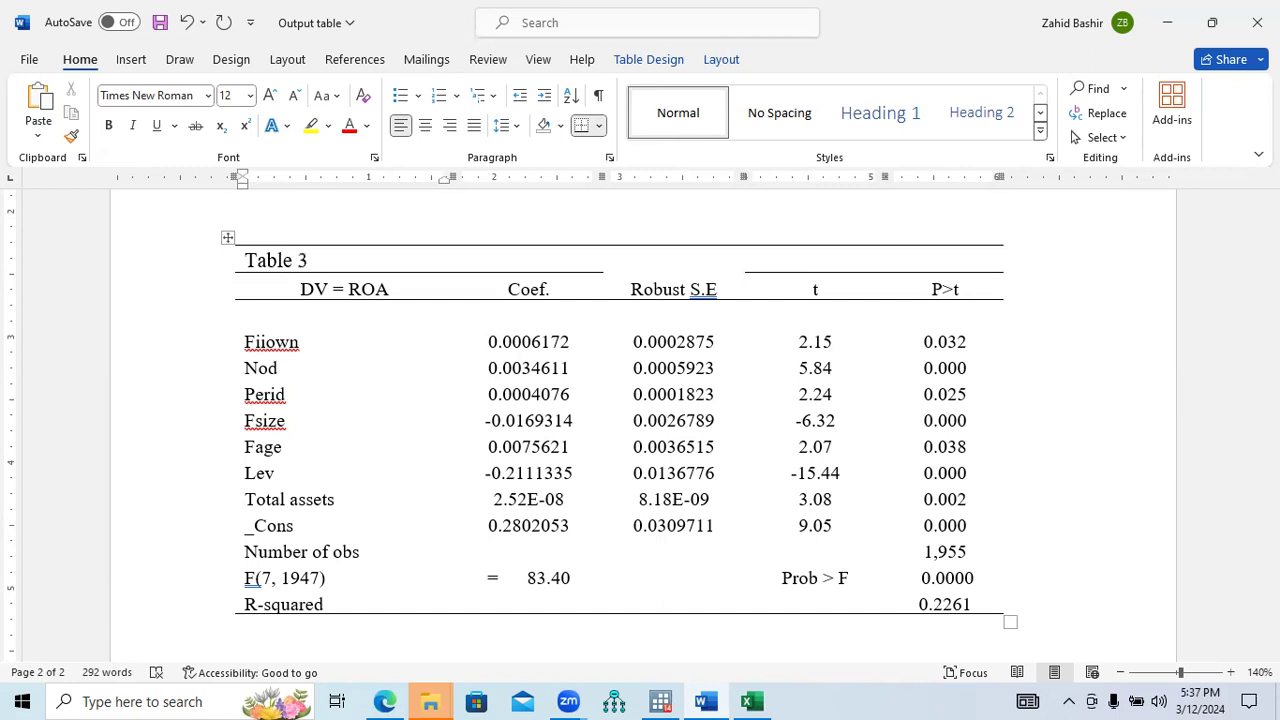
{"action": "type", "text": "3: Regression Estimates"}
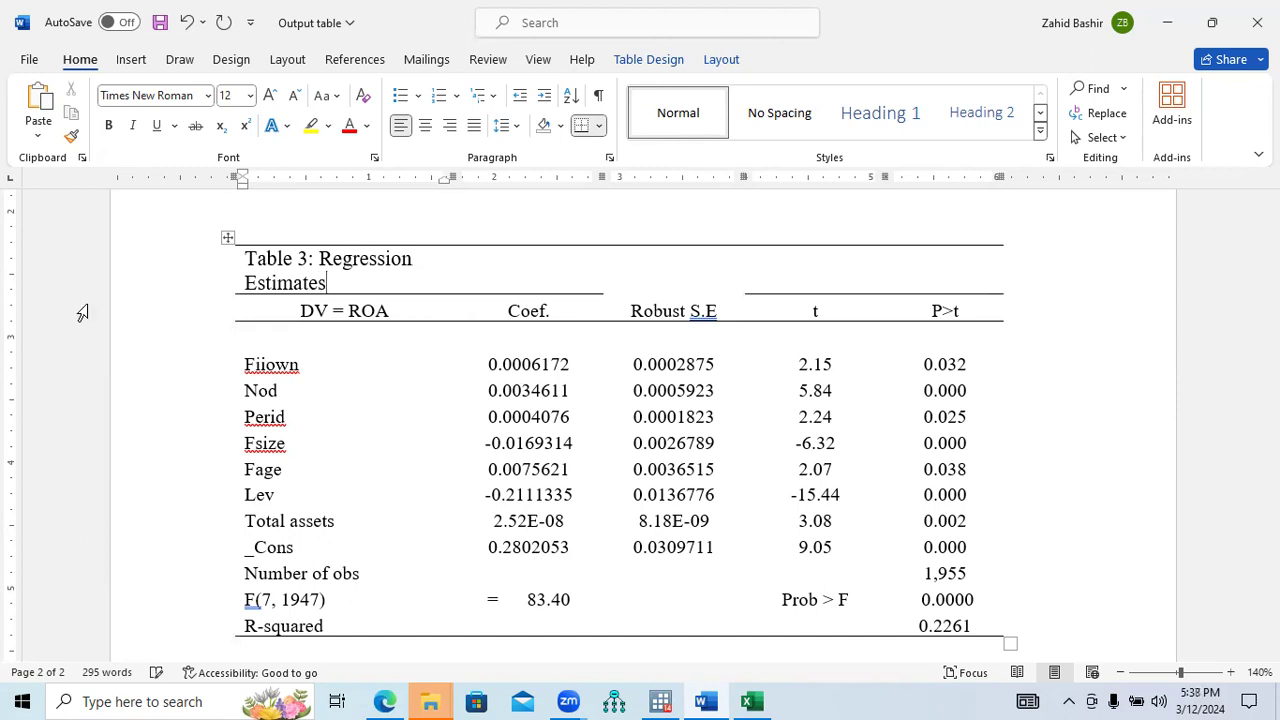
Remove the "Table 3:" prefix from the regression table's title, keeping only "Regression Estimates"
{"action": "left_click", "coordinate": [195, 282]}
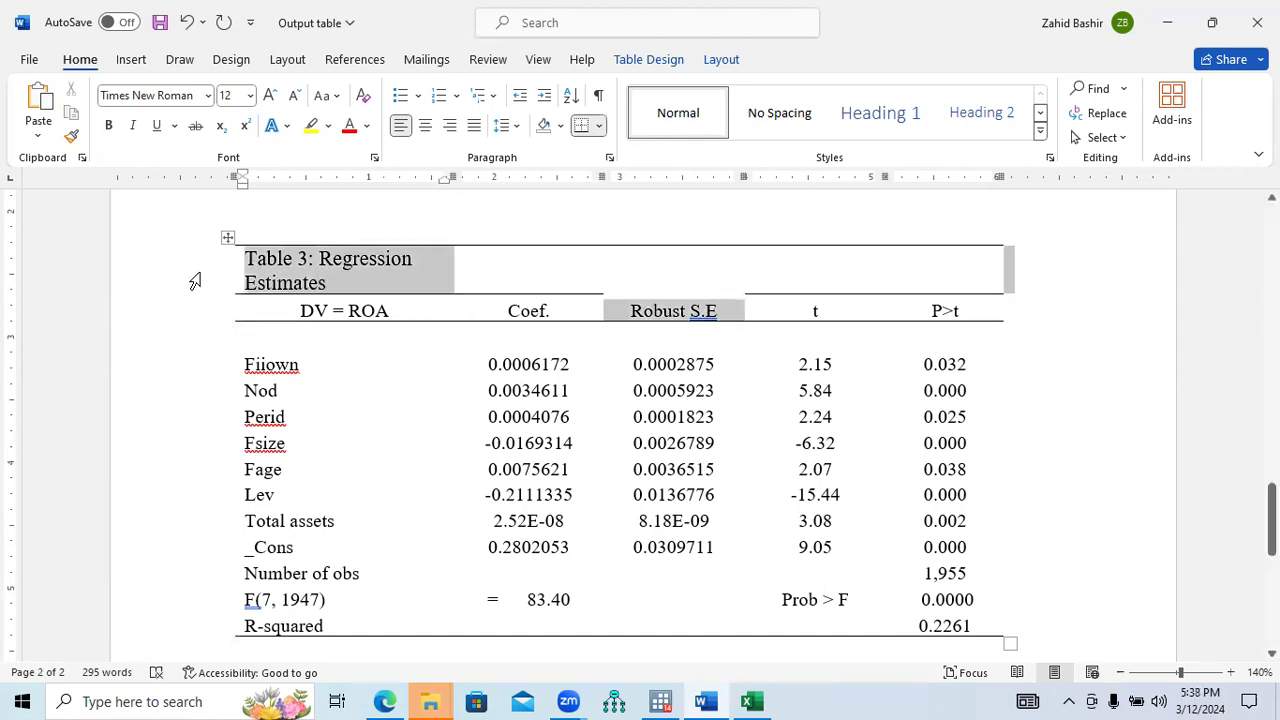
{"action": "left_click", "coordinate": [346, 281]}
{"action": "left_click_drag", "start_coordinate": [342, 280], "coordinate": [272, 258]}
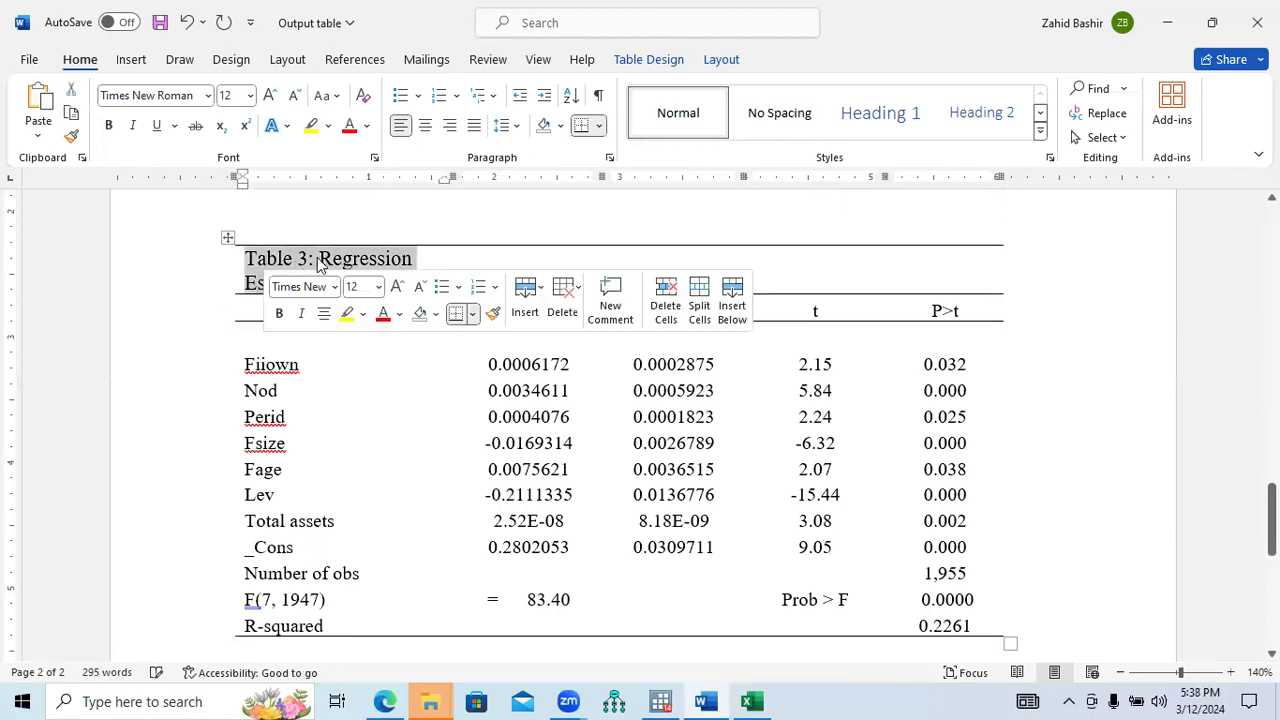
{"action": "left_click", "coordinate": [320, 259]}
{"action": "key", "text": "BackSpace"}
{"action": "key", "text": "BackSpace"}
{"action": "key", "text": "BackSpace"}
{"action": "key", "text": "BackSpace"}
{"action": "key", "text": "BackSpace"}
{"action": "key", "text": "BackSpace"}
{"action": "key", "text": "BackSpace"}
{"action": "key", "text": "BackSpace"}
{"action": "key", "text": "BackSpace"}
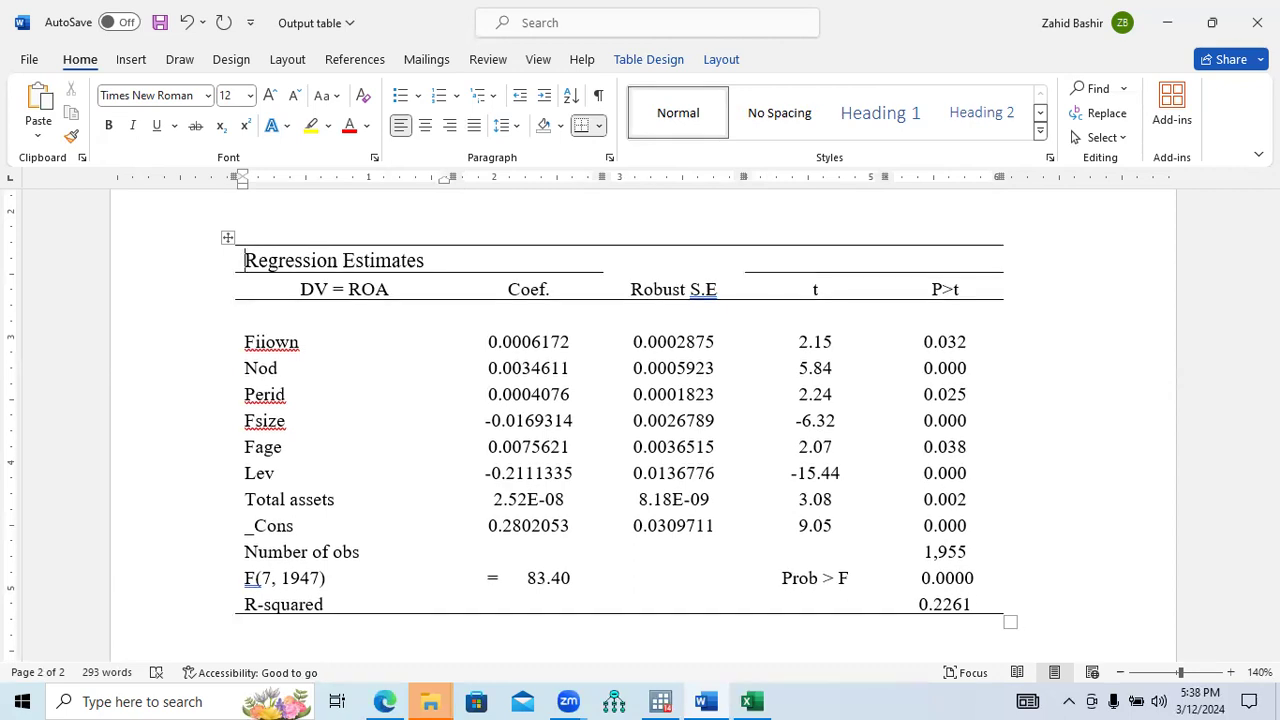
Start a paragraph below the regression table with "Table 3 above indicates the regression estimate of the study. It"
{"action": "scroll", "coordinate": [555, 631], "scroll_direction": "down", "scroll_amount": 2}
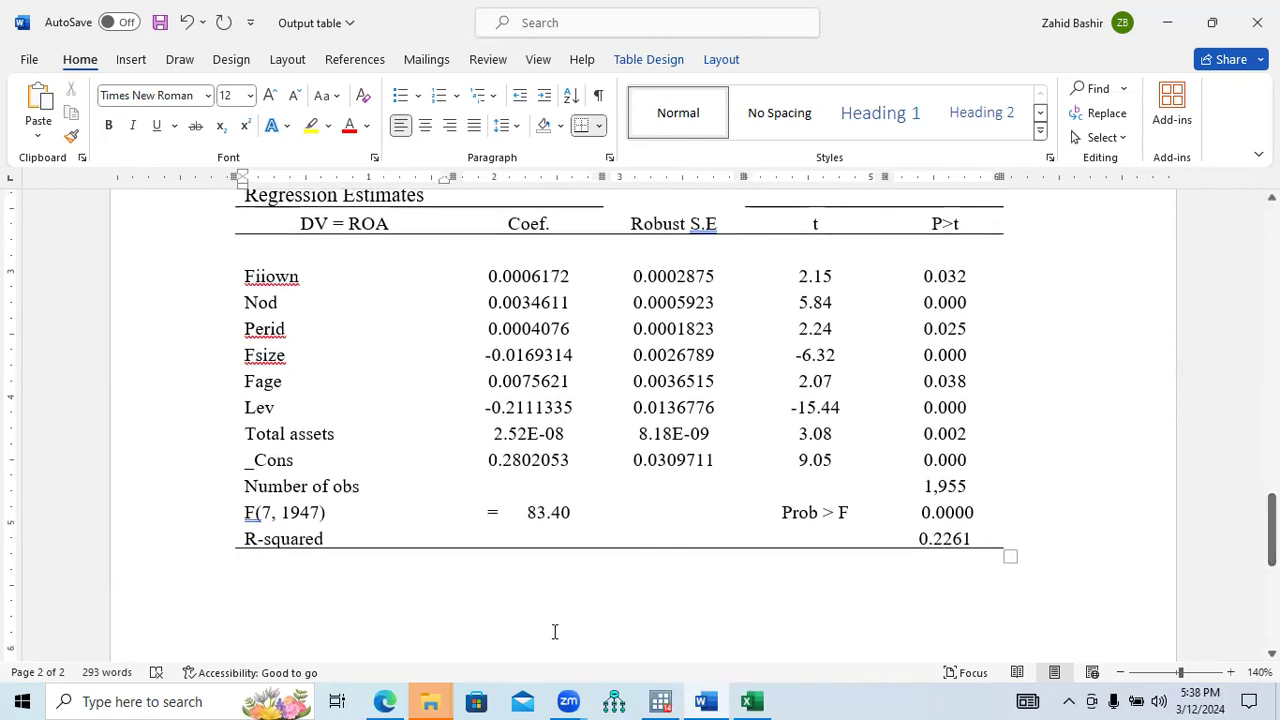
{"action": "left_click", "coordinate": [458, 599]}
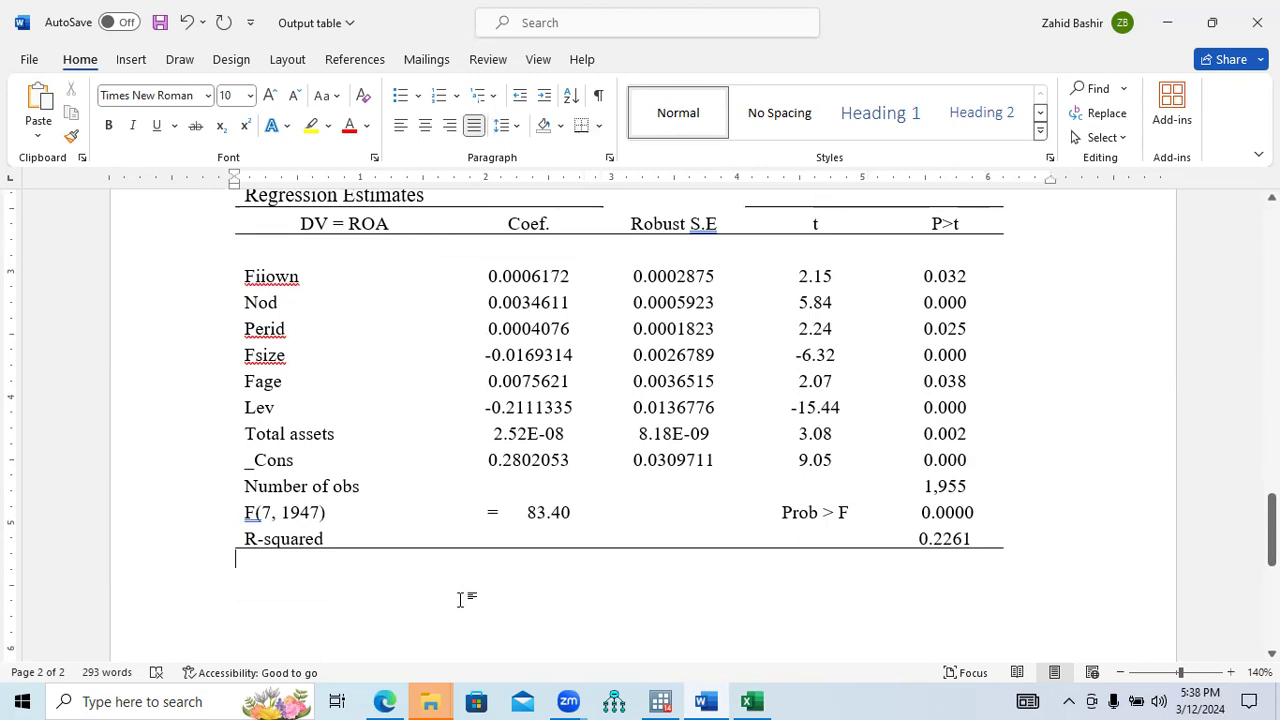
{"action": "type", "text": "Table"}
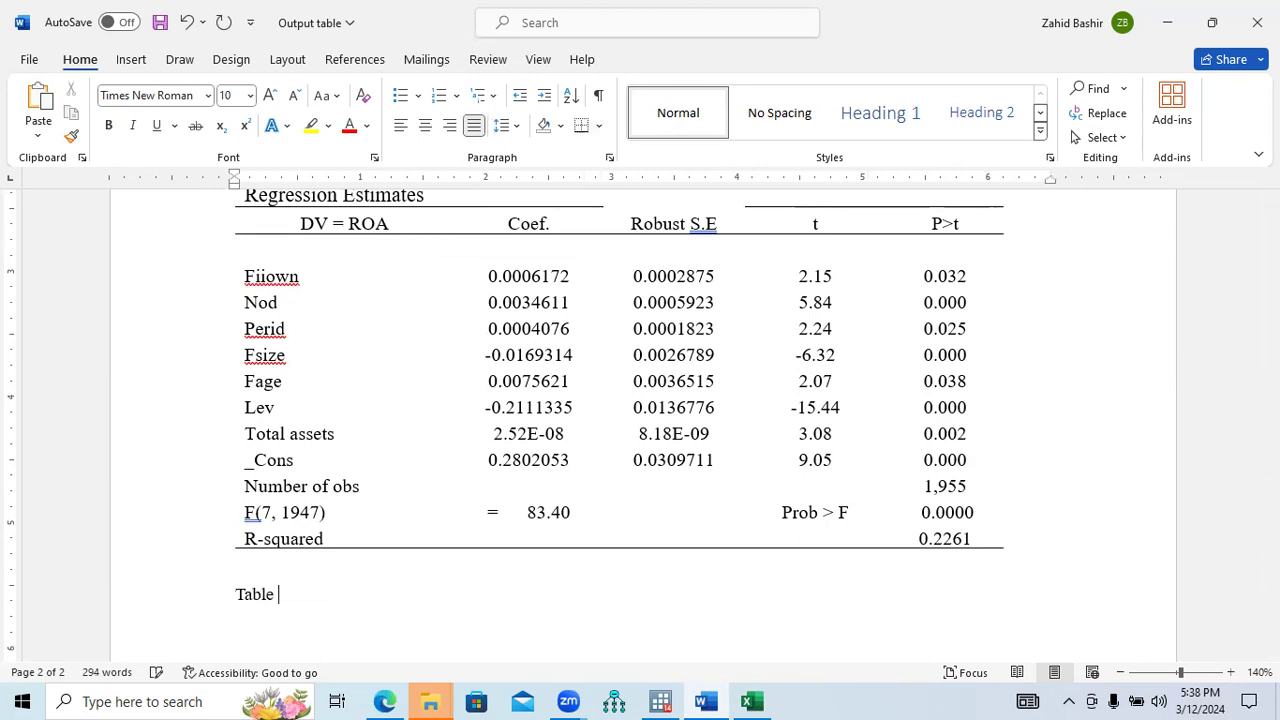
{"action": "type", "text": " 3 above indicat"}
{"action": "type", "text": "egr"}
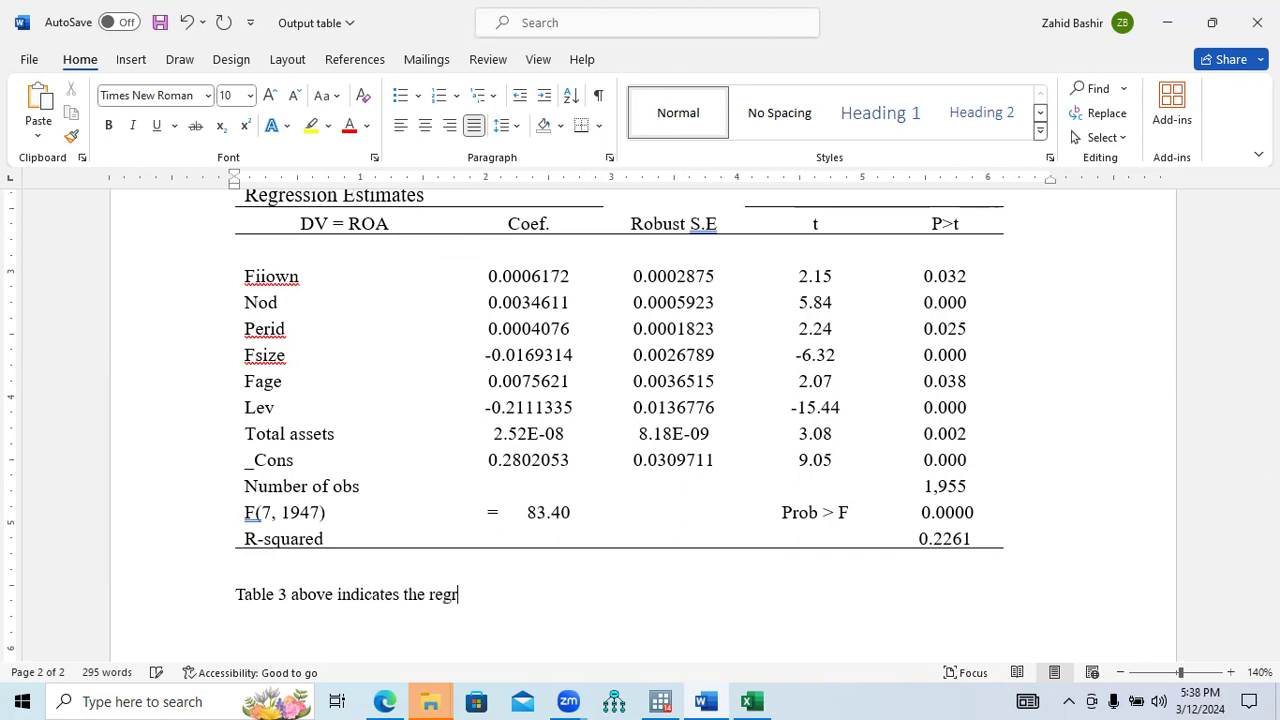
{"action": "type", "text": "ession estimates."}
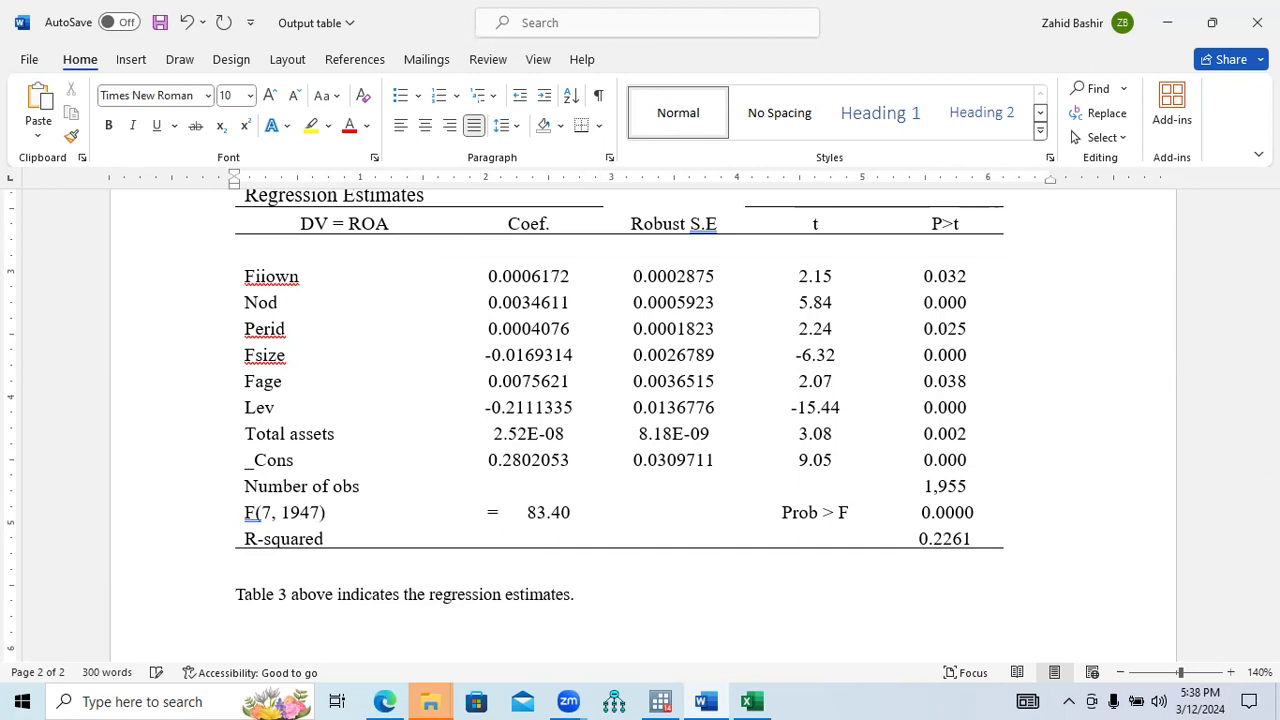
{"action": "key", "text": "BackSpace"}
{"action": "key", "text": "BackSpace"}
{"action": "type", "text": "of the study. It"}
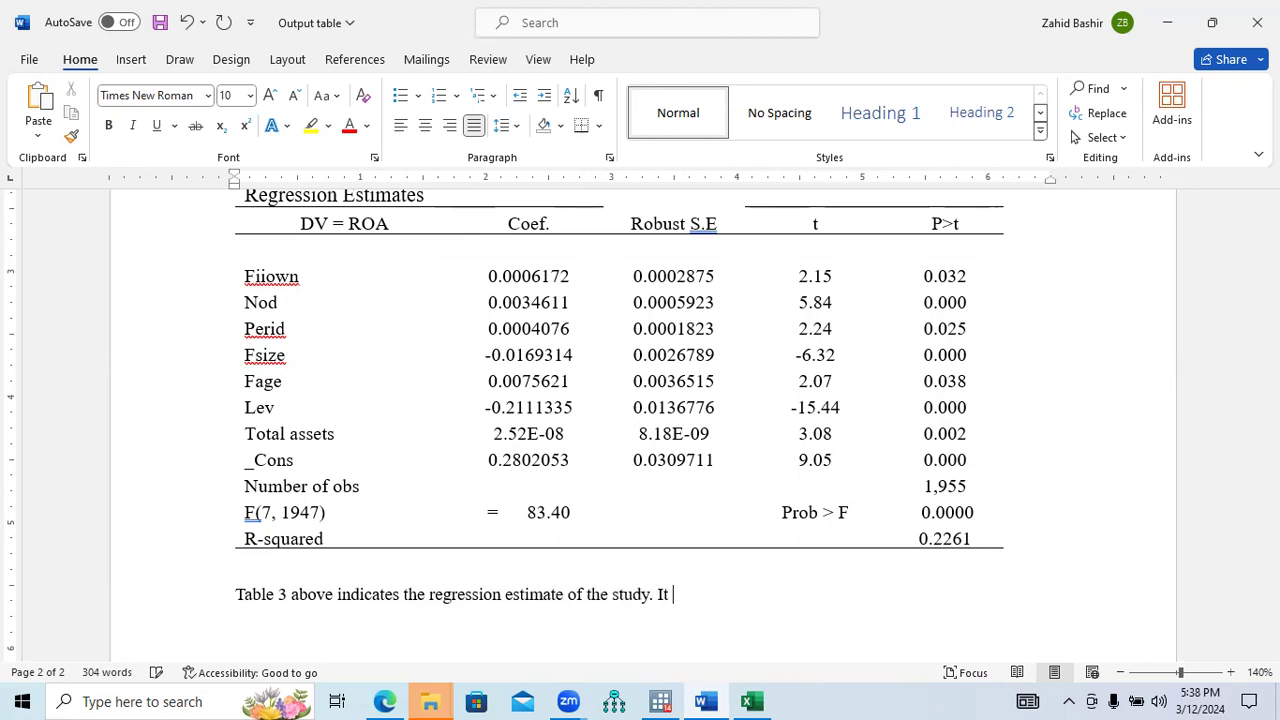
Continue the paragraph with "shows that Financial institution's ownership has a positive and significant impact on firm's performance.", correcting the spelling of "institution's"
{"action": "type", "text": " shows that"}
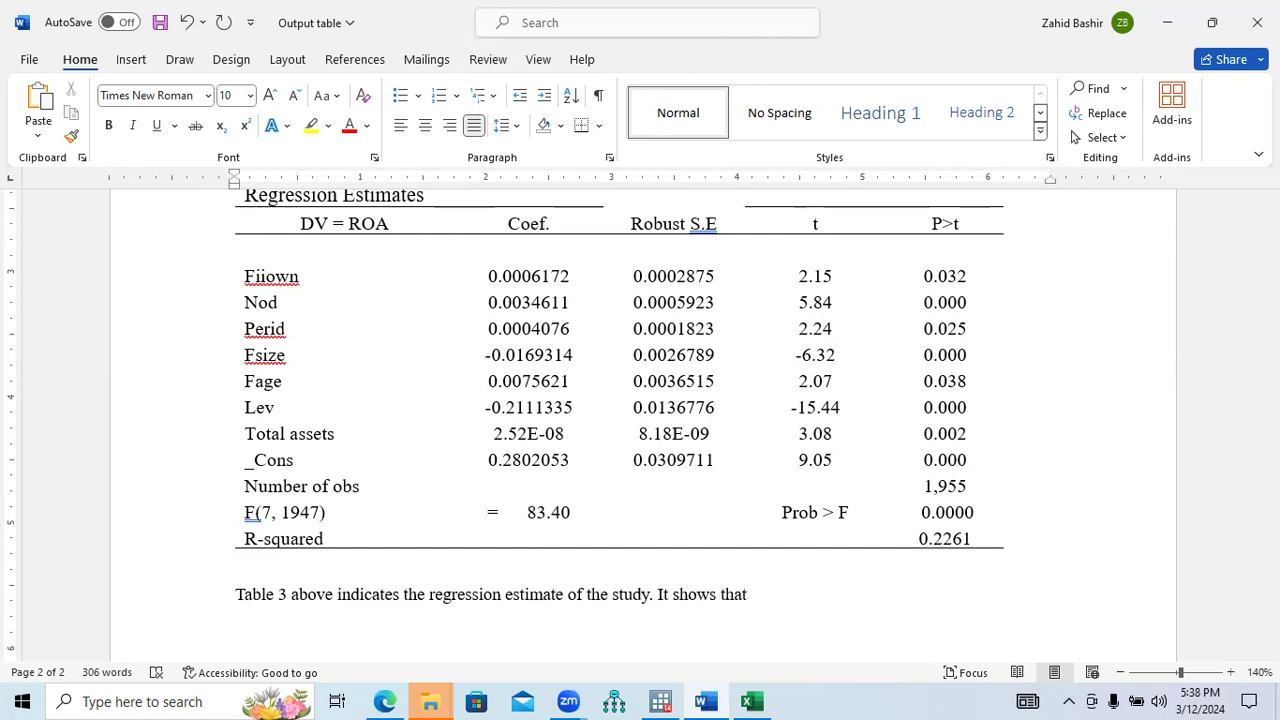
{"action": "type", "text": " FIO"}
{"action": "key", "text": "BackSpace"}
{"action": "type", "text": "inancial instiutiton"}
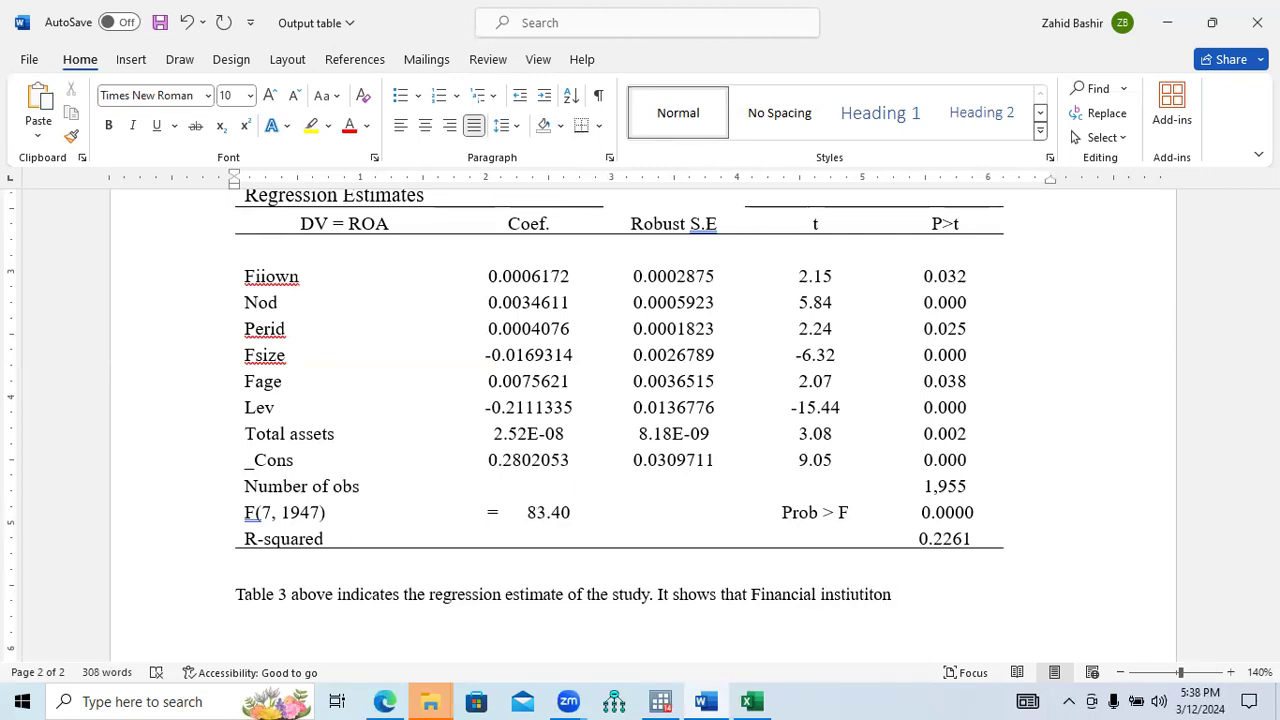
{"action": "type", "text": "'s ownersh"}
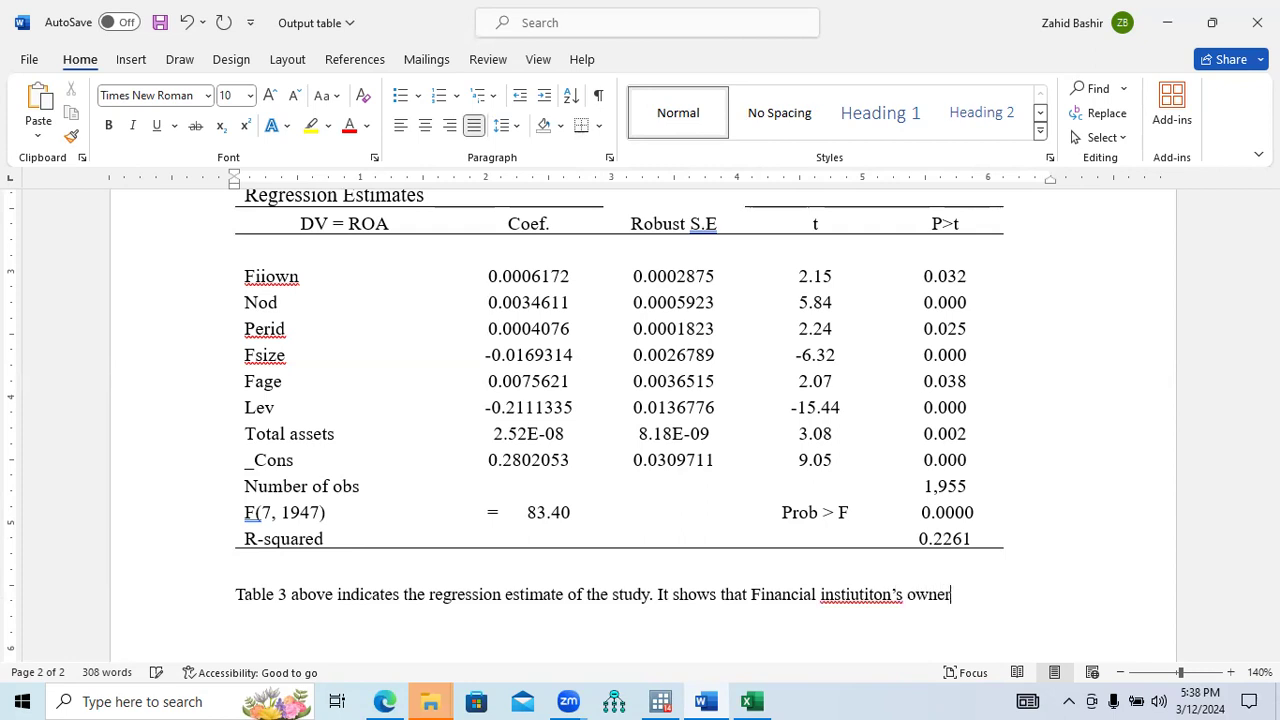
{"action": "type", "text": "ip has a positi"}
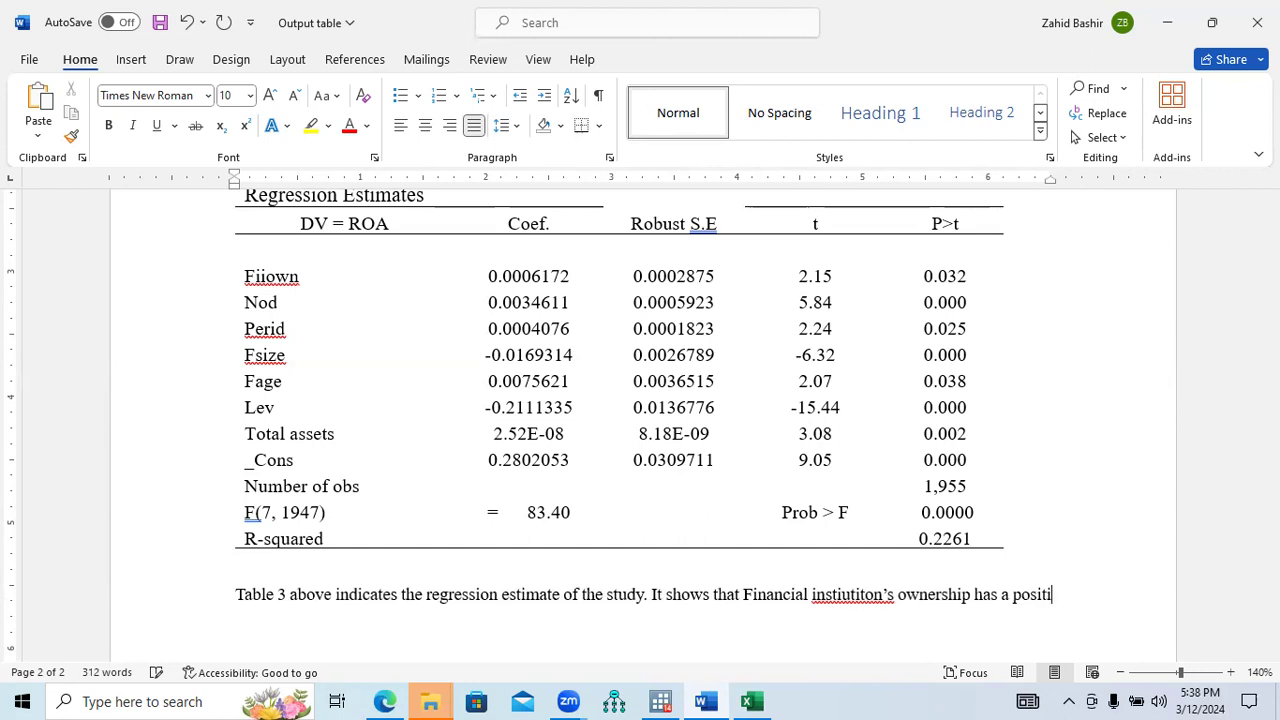
{"action": "type", "text": "ve and "}
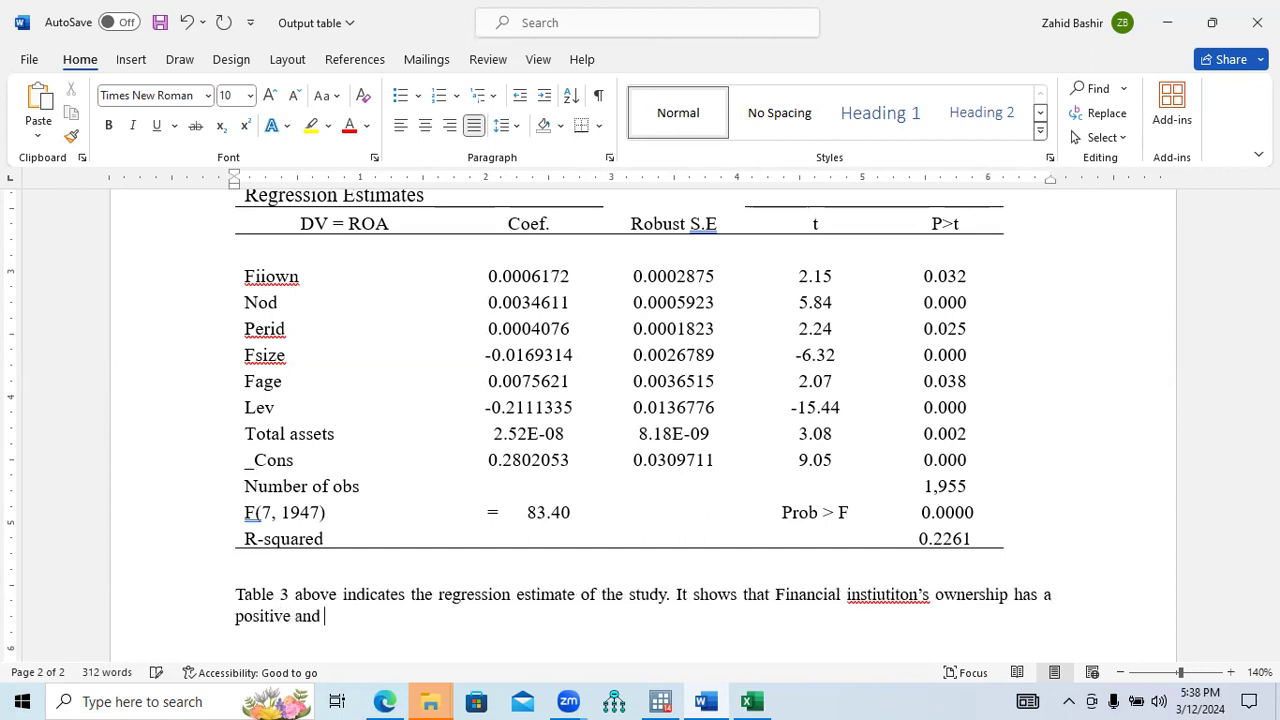
{"action": "type", "text": "signficant impact o"}
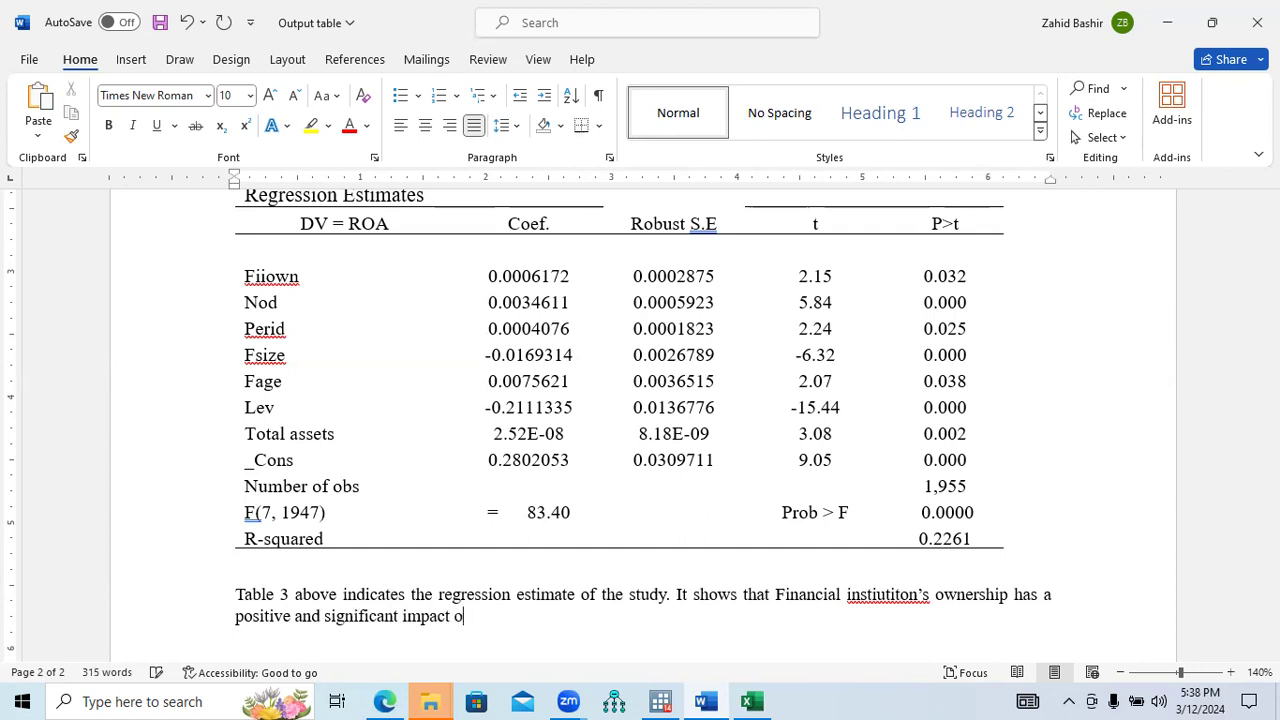
{"action": "type", "text": "n firm's perforance."}
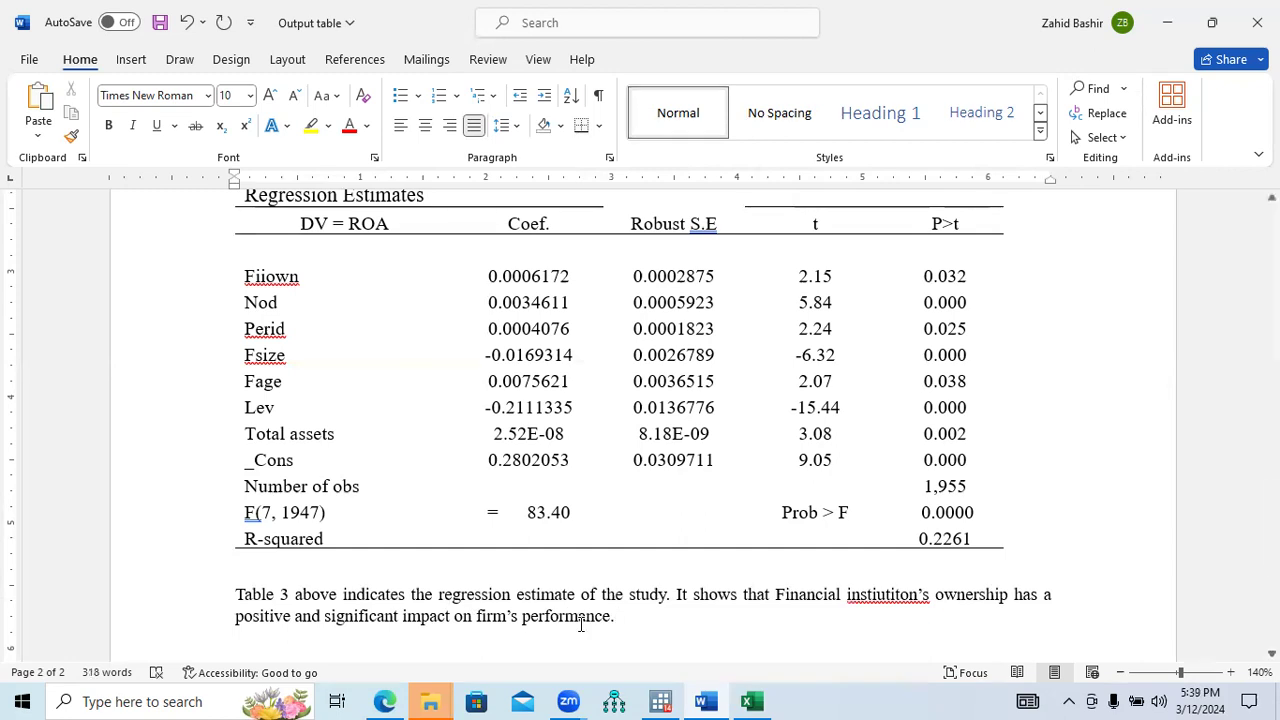
{"action": "right_click", "coordinate": [879, 594]}
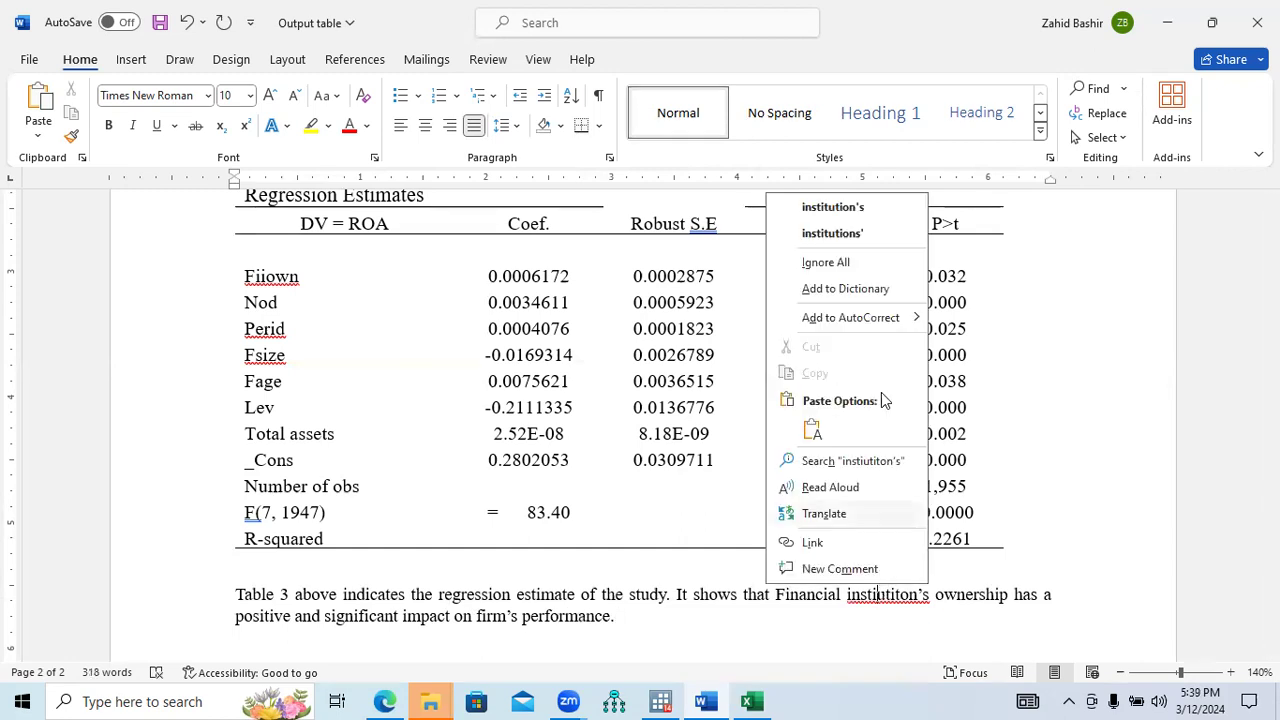
{"action": "left_click", "coordinate": [847, 208]}
Check Fiiown and ROA in the regression table against the written interpretation, and examine the ROA and Tobin's Q correlation in Table 2
{"action": "left_click", "coordinate": [246, 283]}
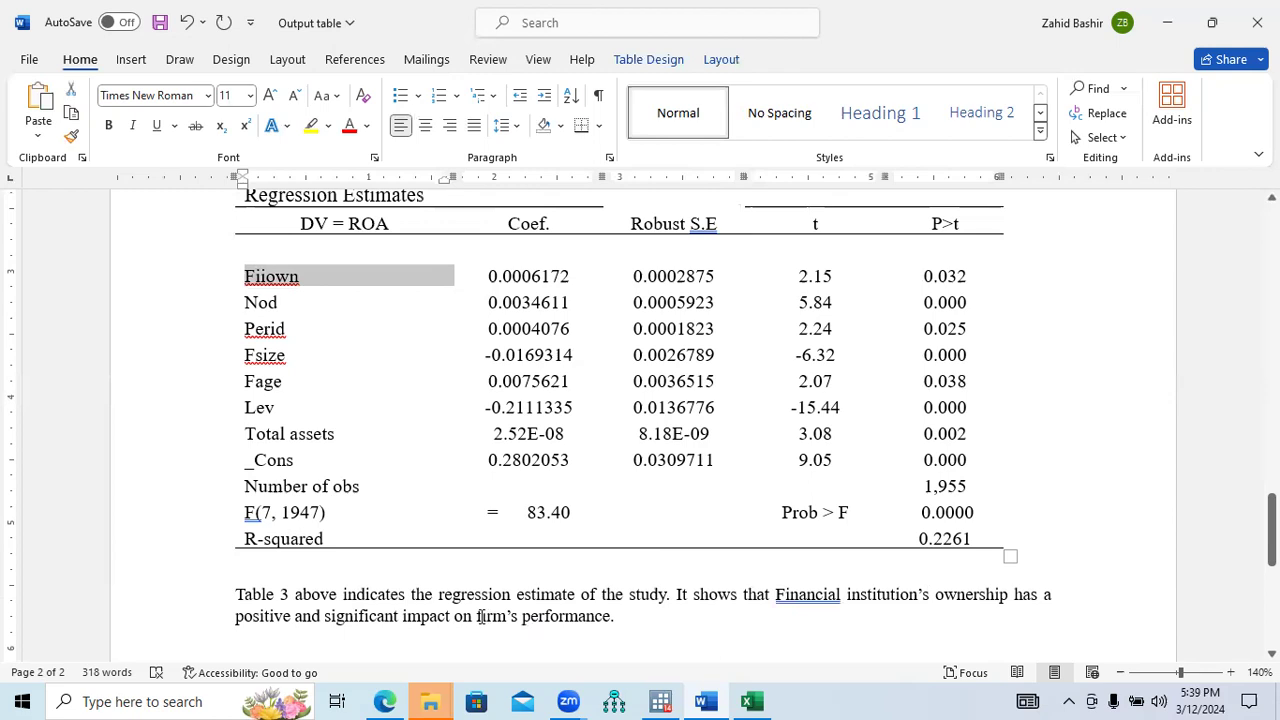
{"action": "left_click_drag", "start_coordinate": [480, 617], "coordinate": [612, 617]}
{"action": "left_click_drag", "start_coordinate": [393, 224], "coordinate": [349, 224]}
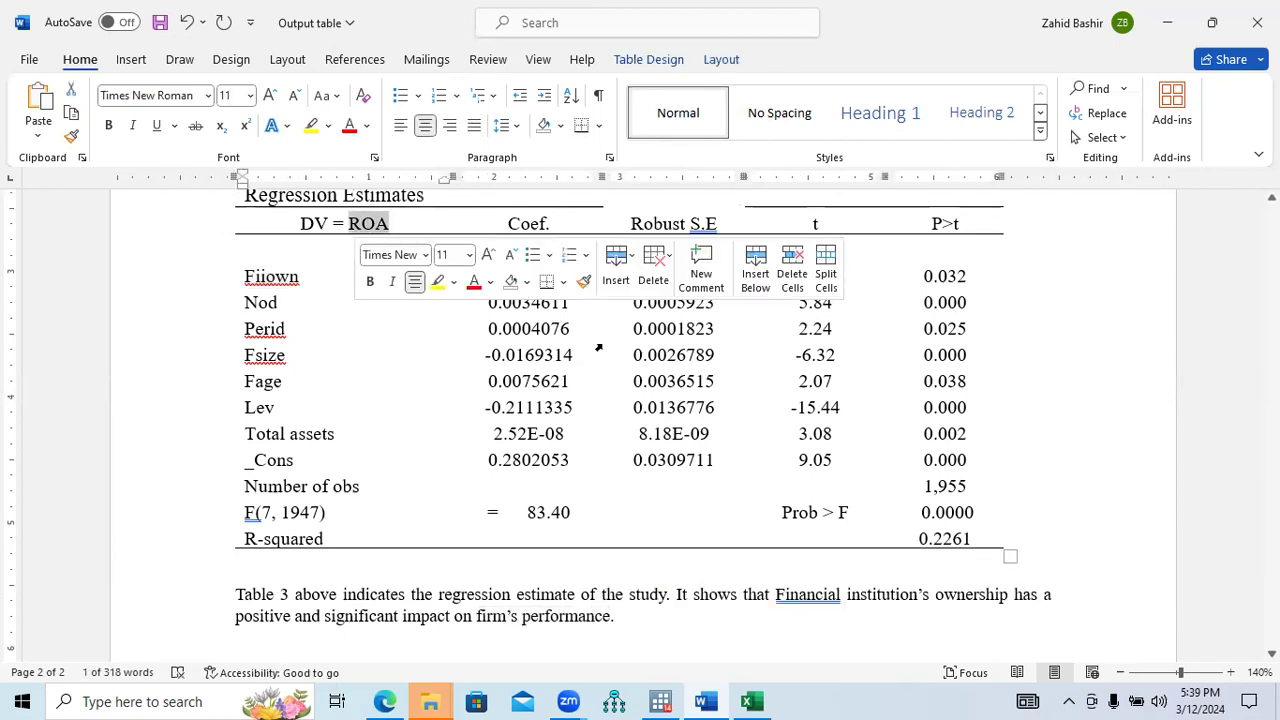
{"action": "left_click", "coordinate": [597, 352]}
{"action": "scroll", "coordinate": [597, 352], "scroll_direction": "up", "scroll_amount": 3}
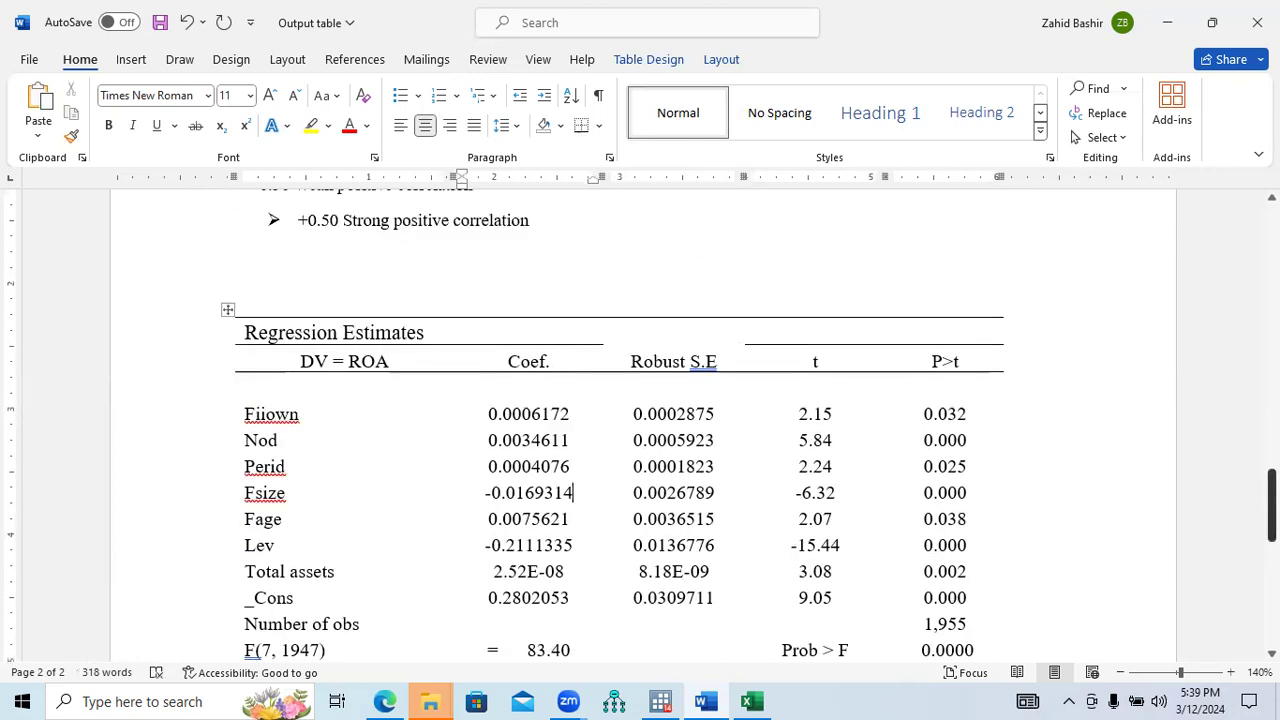
{"action": "scroll", "coordinate": [640, 420], "scroll_direction": "up", "scroll_amount": 20}
{"action": "scroll", "coordinate": [817, 343], "scroll_direction": "up", "scroll_amount": 3}
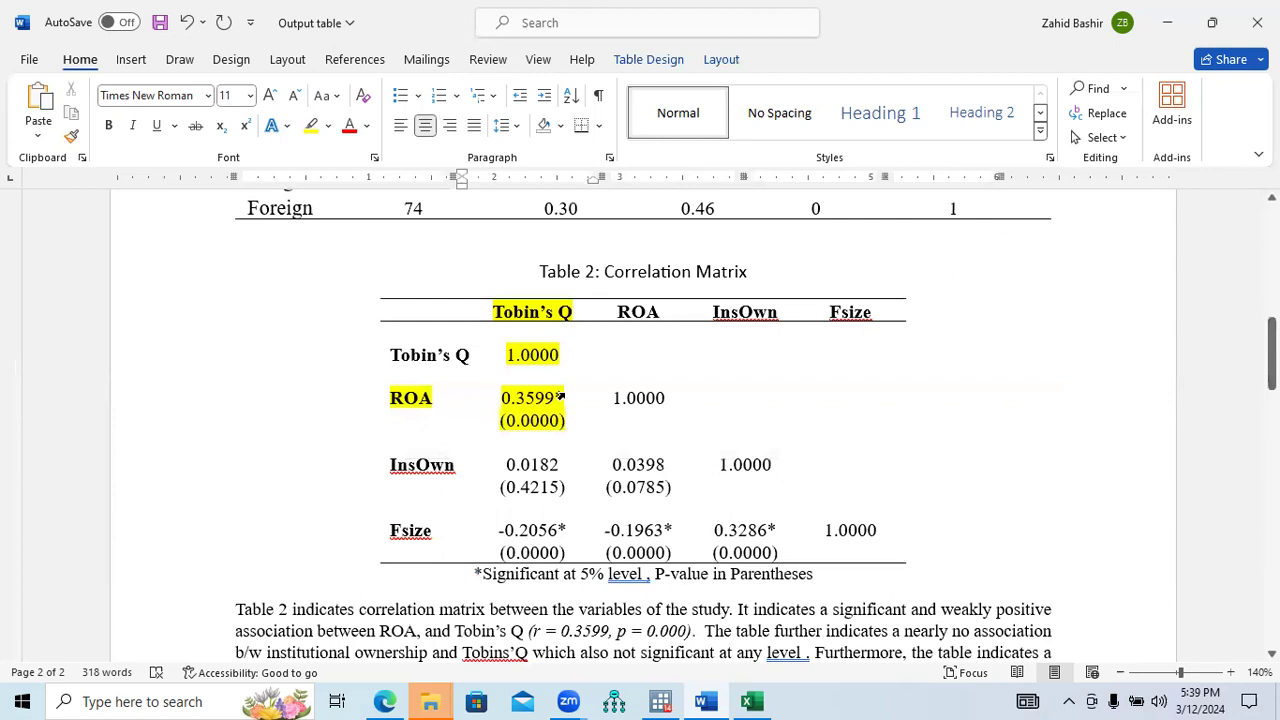
{"action": "left_click_drag", "start_coordinate": [503, 400], "coordinate": [538, 400]}
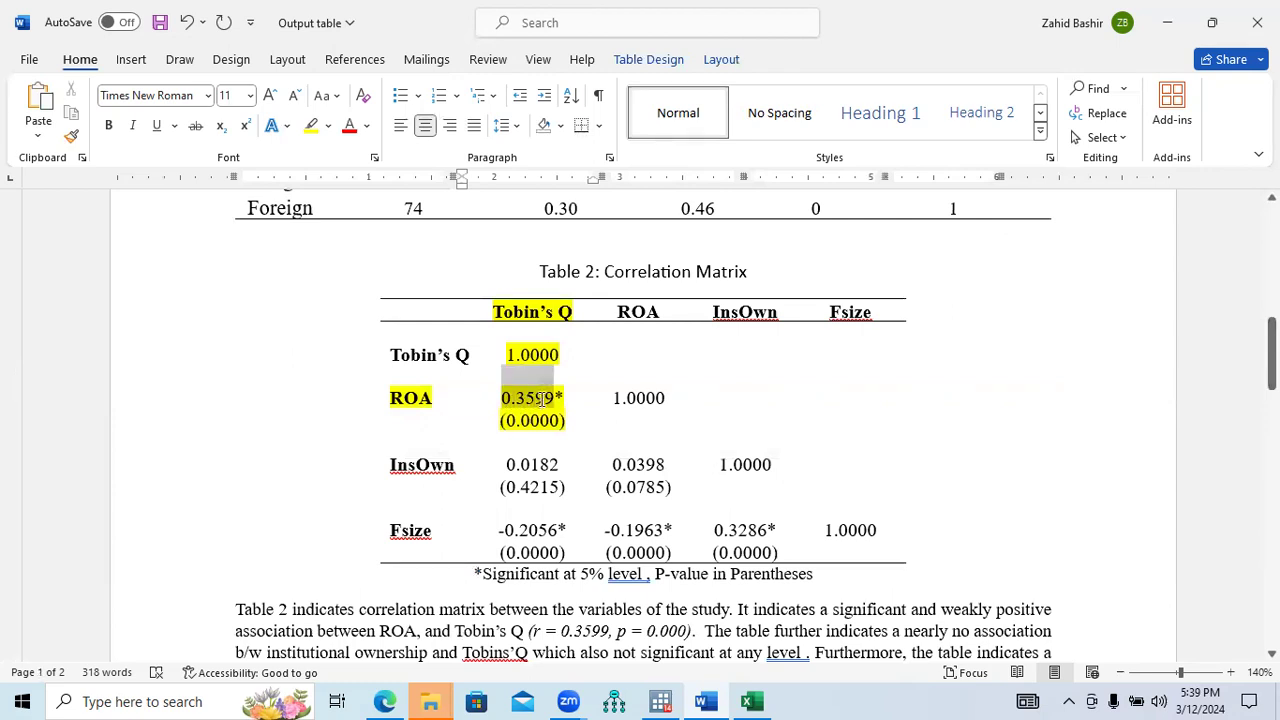
Examine the ROA and Tobin's Q correlation in Table 2, then Fiiown's coefficient, t and p values and Fsize's coefficient in the regression table
{"action": "left_click_drag", "start_coordinate": [541, 398], "coordinate": [555, 398]}
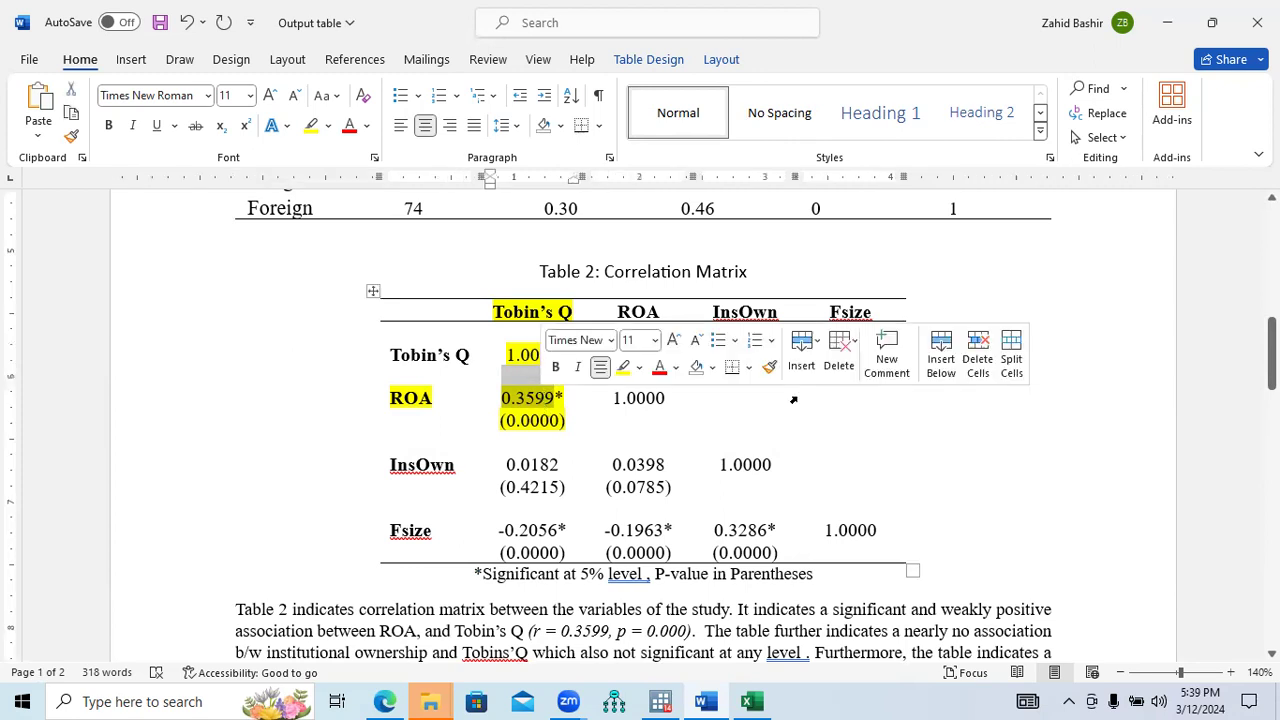
{"action": "left_click_drag", "start_coordinate": [1272, 338], "coordinate": [1272, 514]}
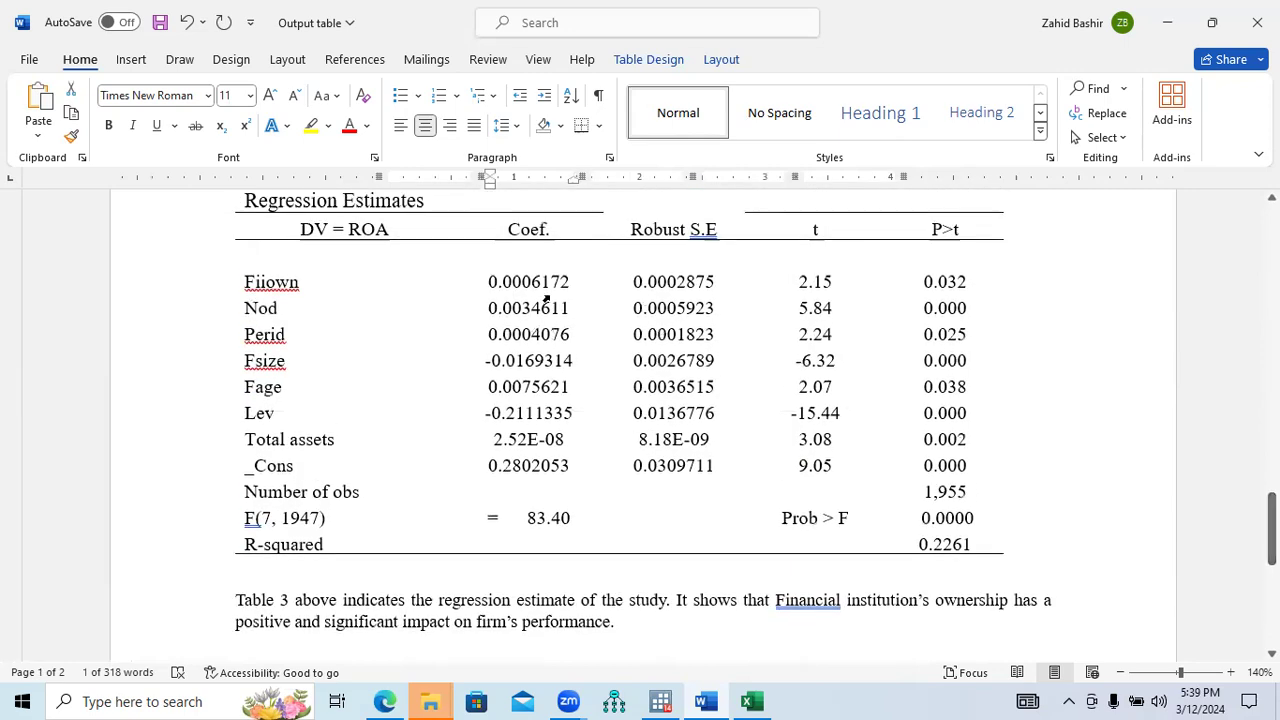
{"action": "left_click_drag", "start_coordinate": [496, 283], "coordinate": [568, 284]}
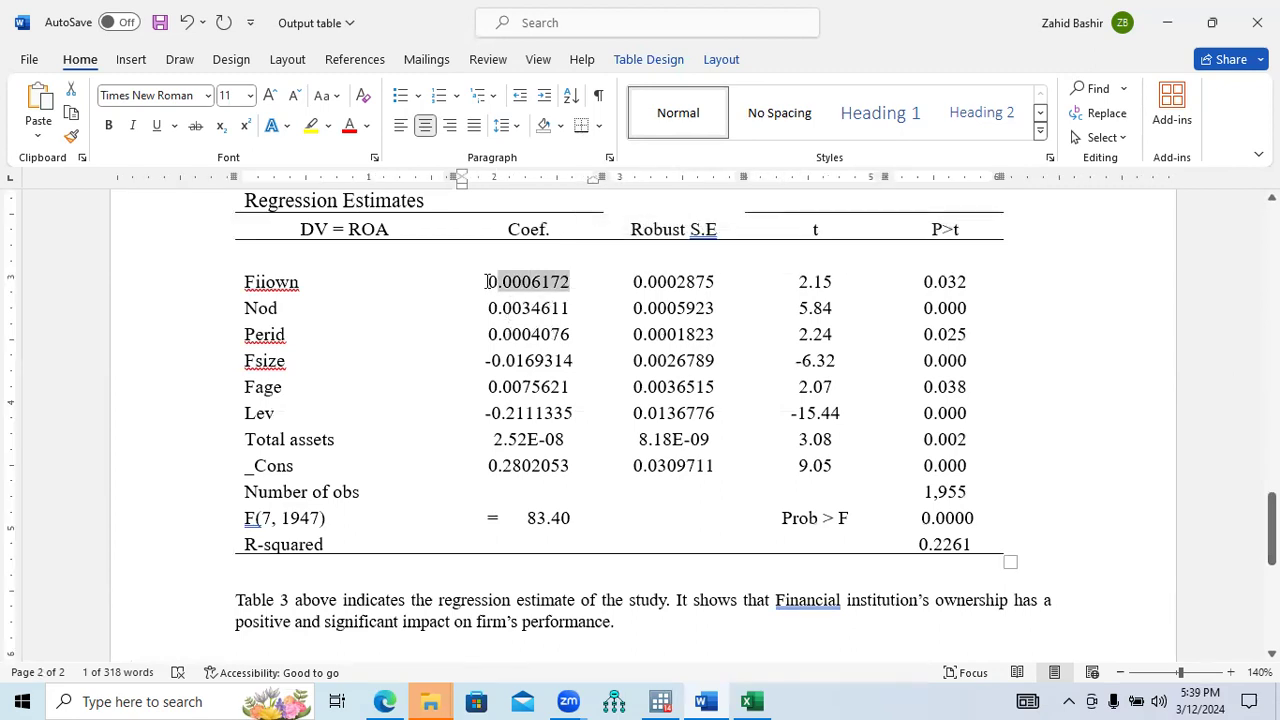
{"action": "left_click_drag", "start_coordinate": [487, 282], "coordinate": [561, 283]}
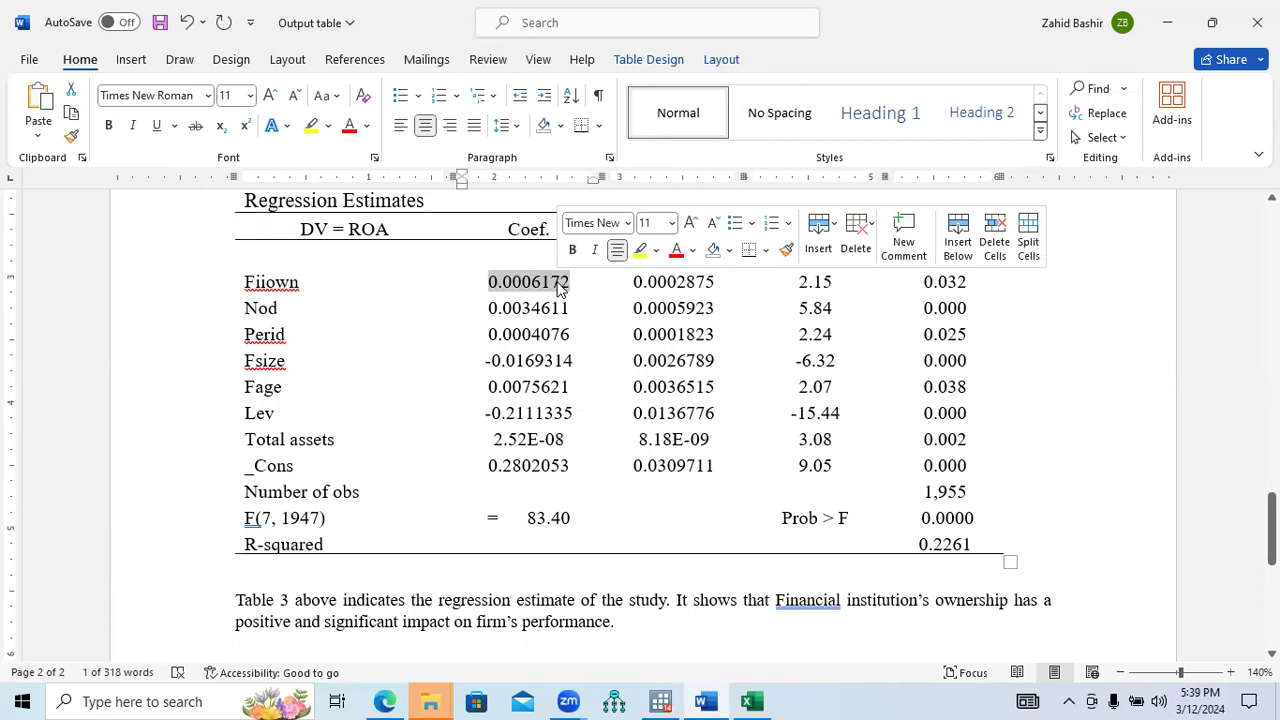
{"action": "left_click_drag", "start_coordinate": [487, 365], "coordinate": [573, 363]}
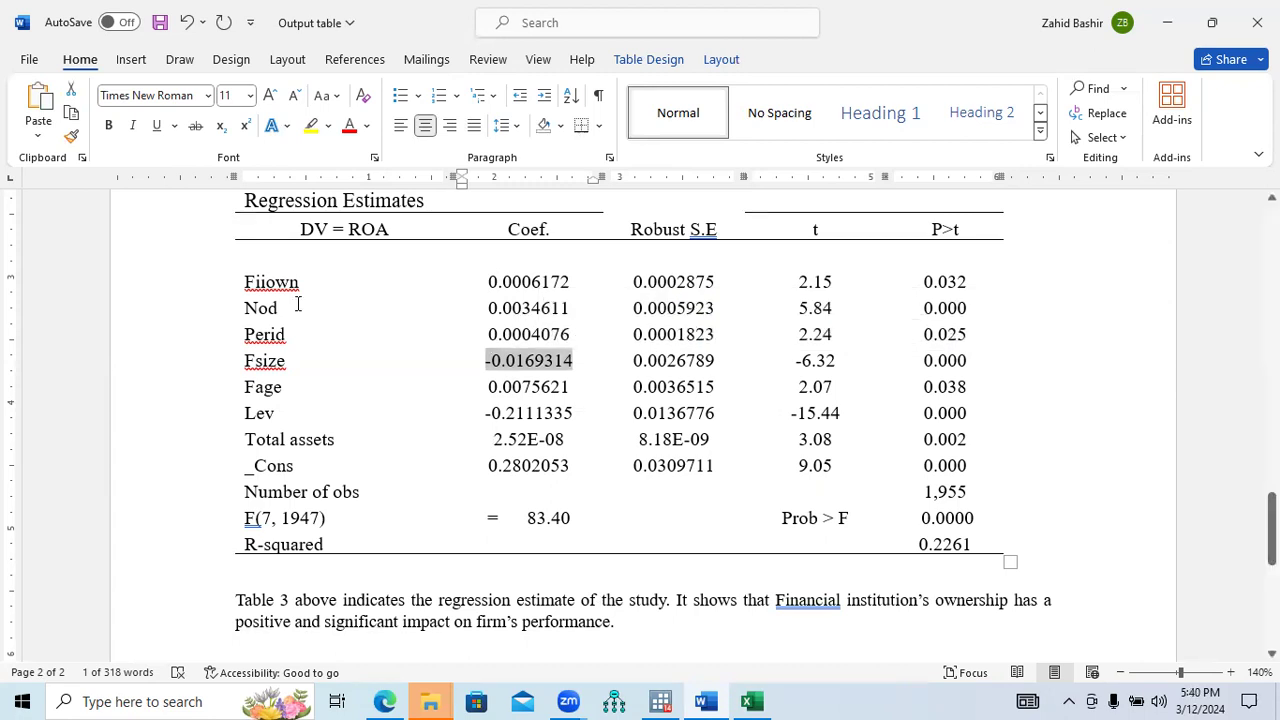
{"action": "left_click", "coordinate": [248, 285]}
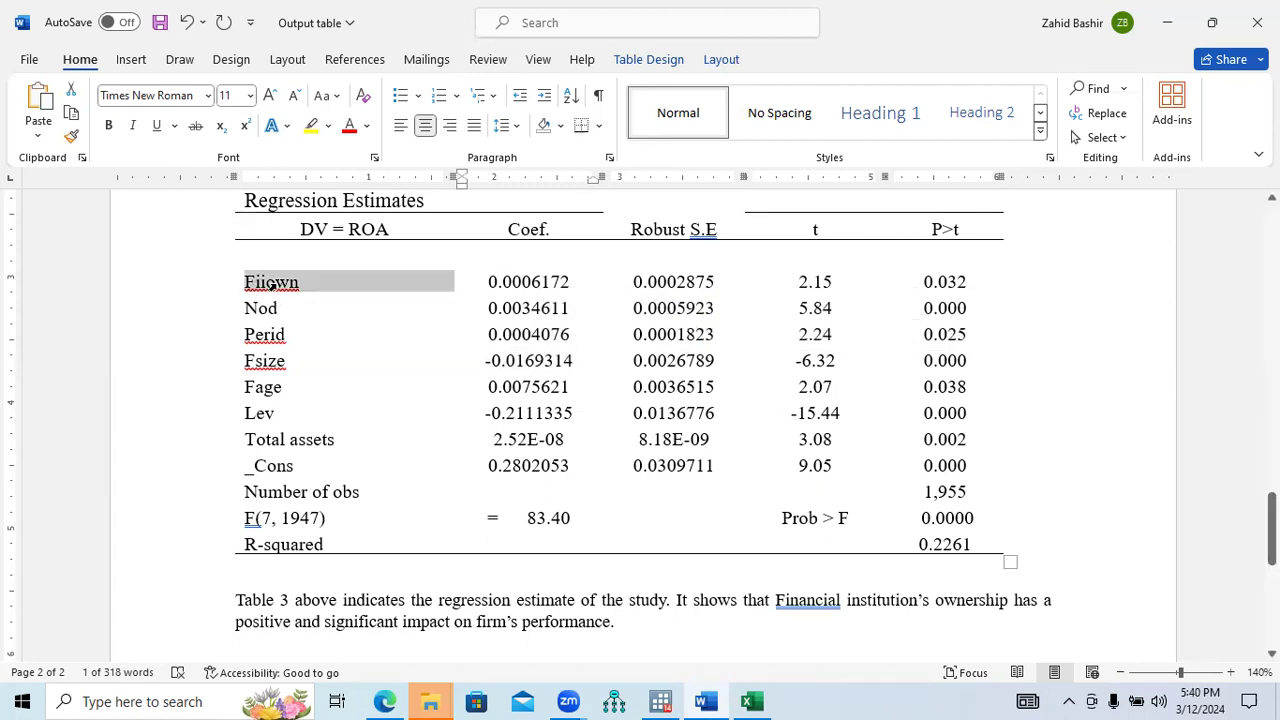
{"action": "double_click", "coordinate": [543, 283]}
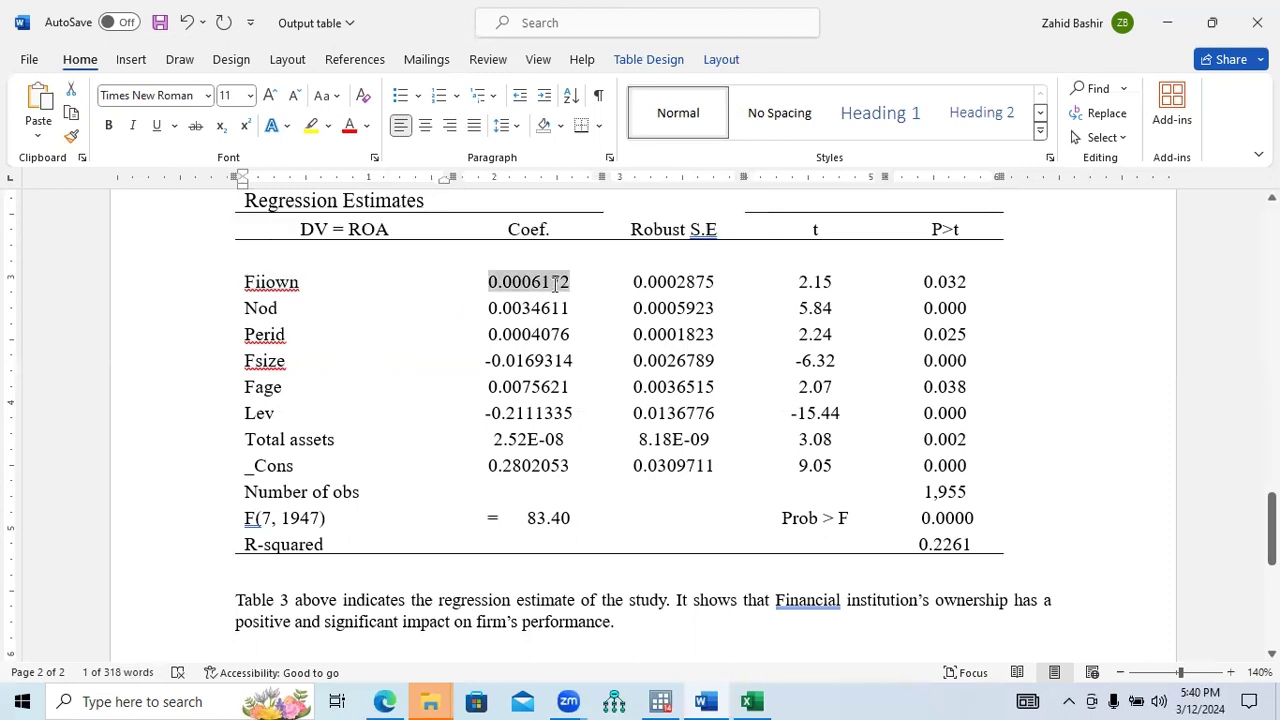
{"action": "left_click_drag", "start_coordinate": [798, 283], "coordinate": [826, 283]}
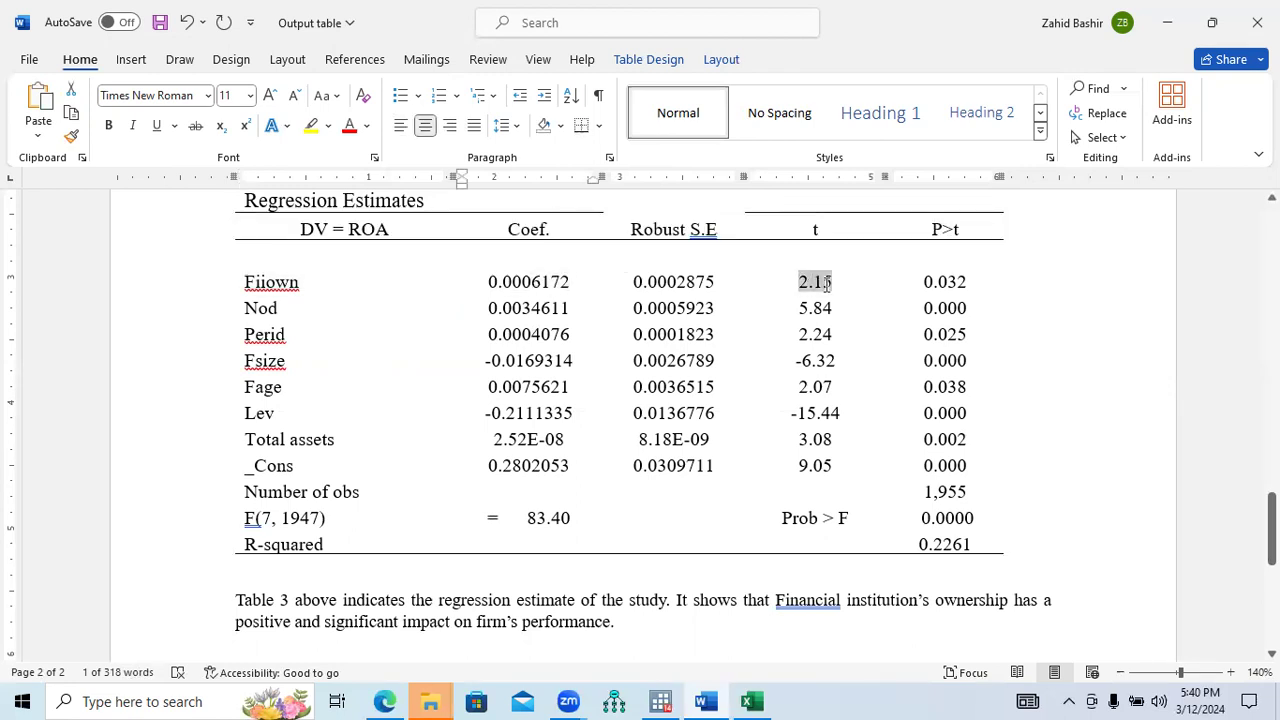
{"action": "left_click_drag", "start_coordinate": [924, 286], "coordinate": [966, 286]}
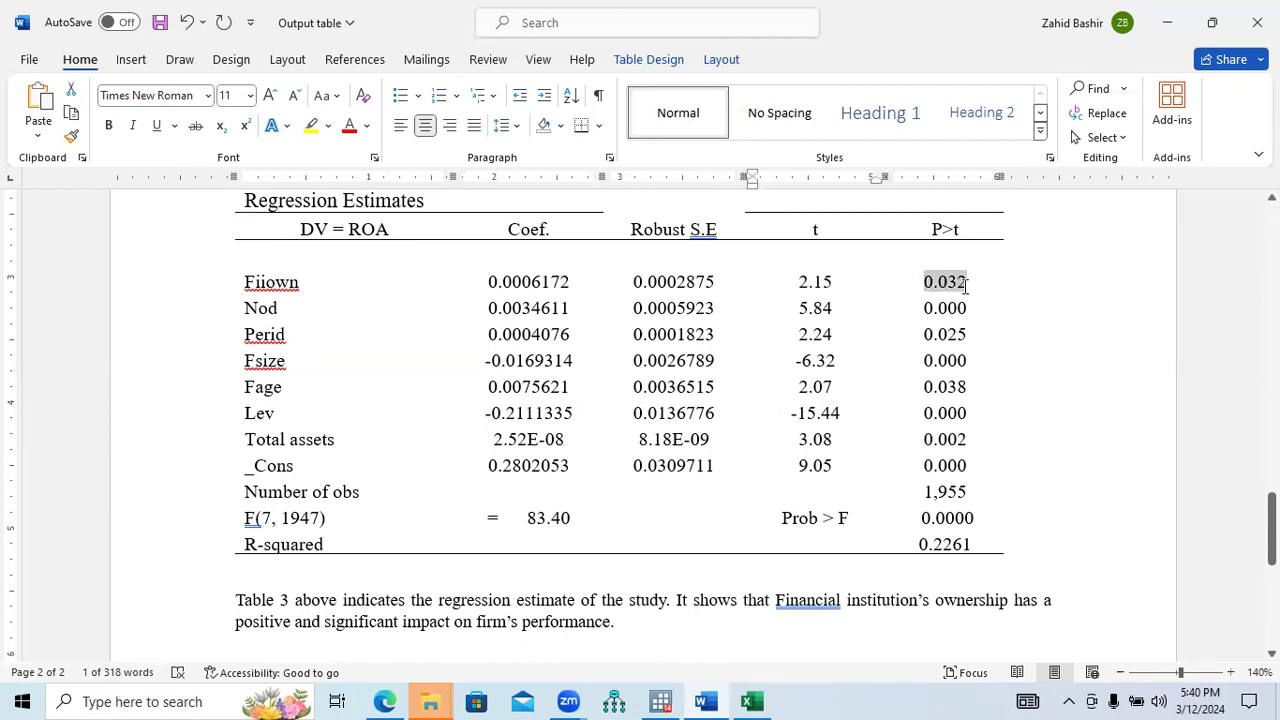
Before the final period after "firm's performance", add "(β = 0.0006172", using the beta symbol and the Fiiown coefficient copied from the table
{"action": "left_click", "coordinate": [613, 624]}
{"action": "type", "text": "("}
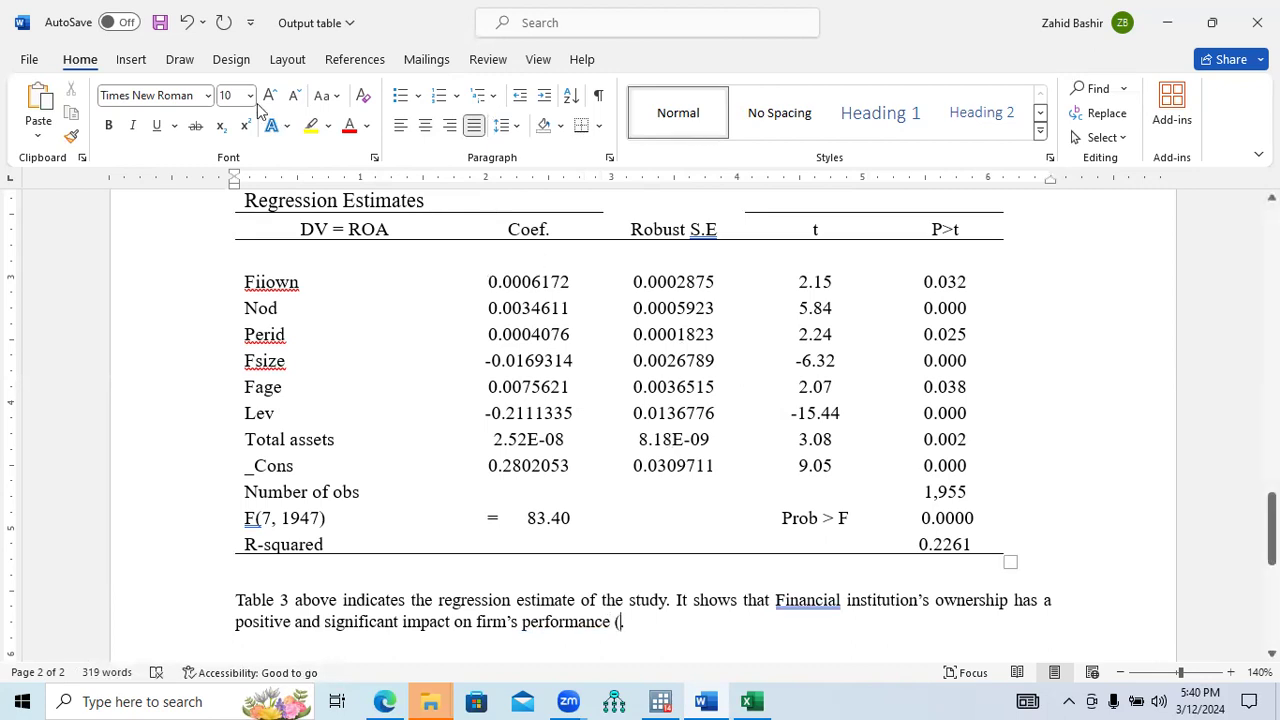
{"action": "left_click", "coordinate": [132, 62]}
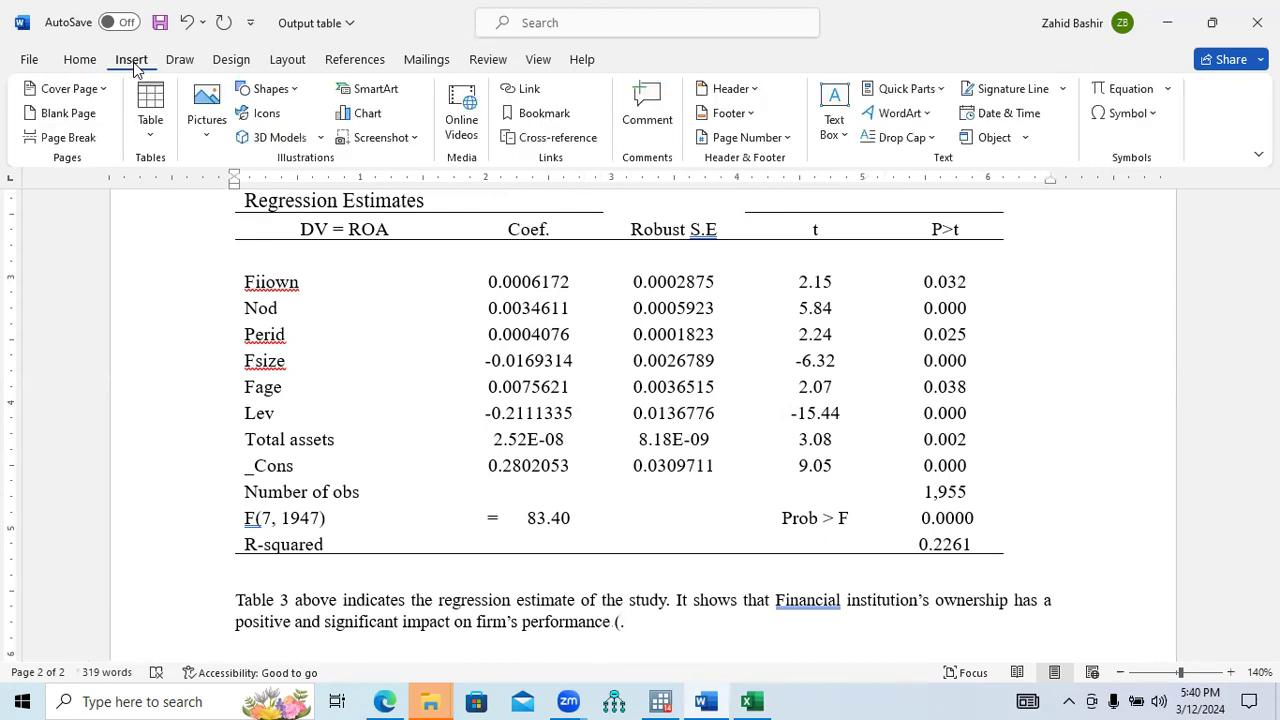
{"action": "left_click", "coordinate": [1151, 113]}
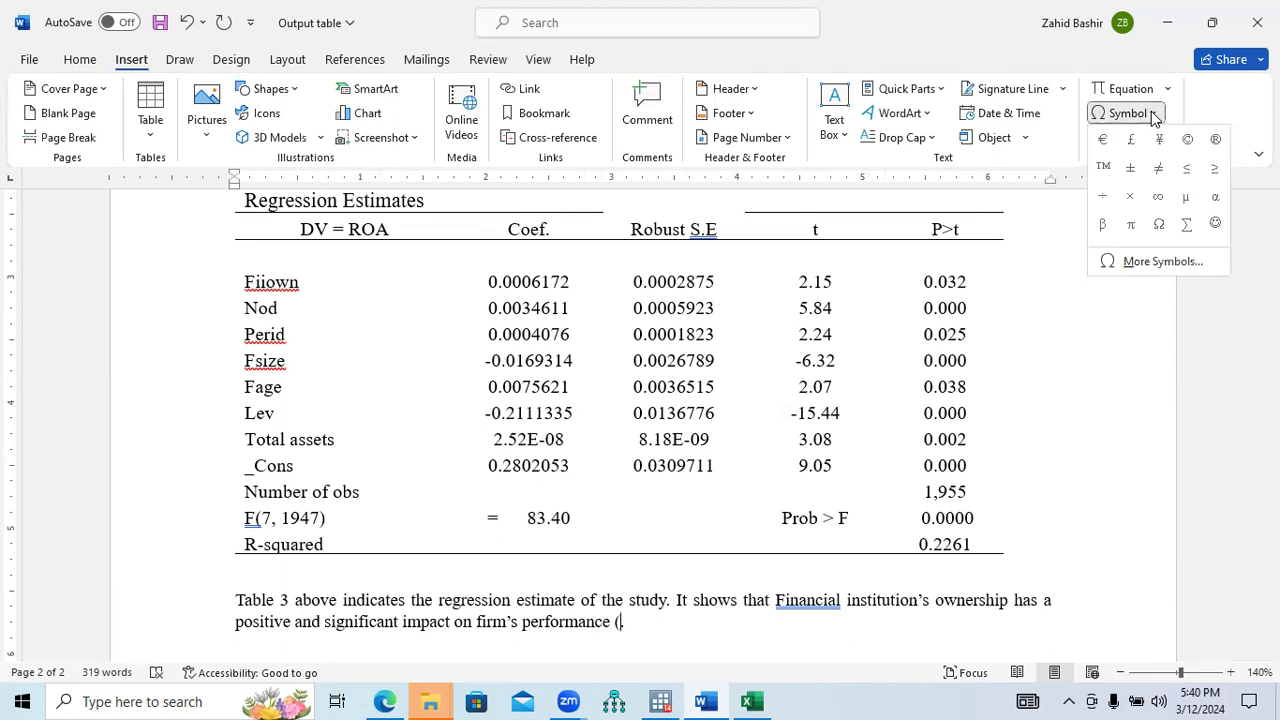
{"action": "left_click", "coordinate": [1104, 226]}
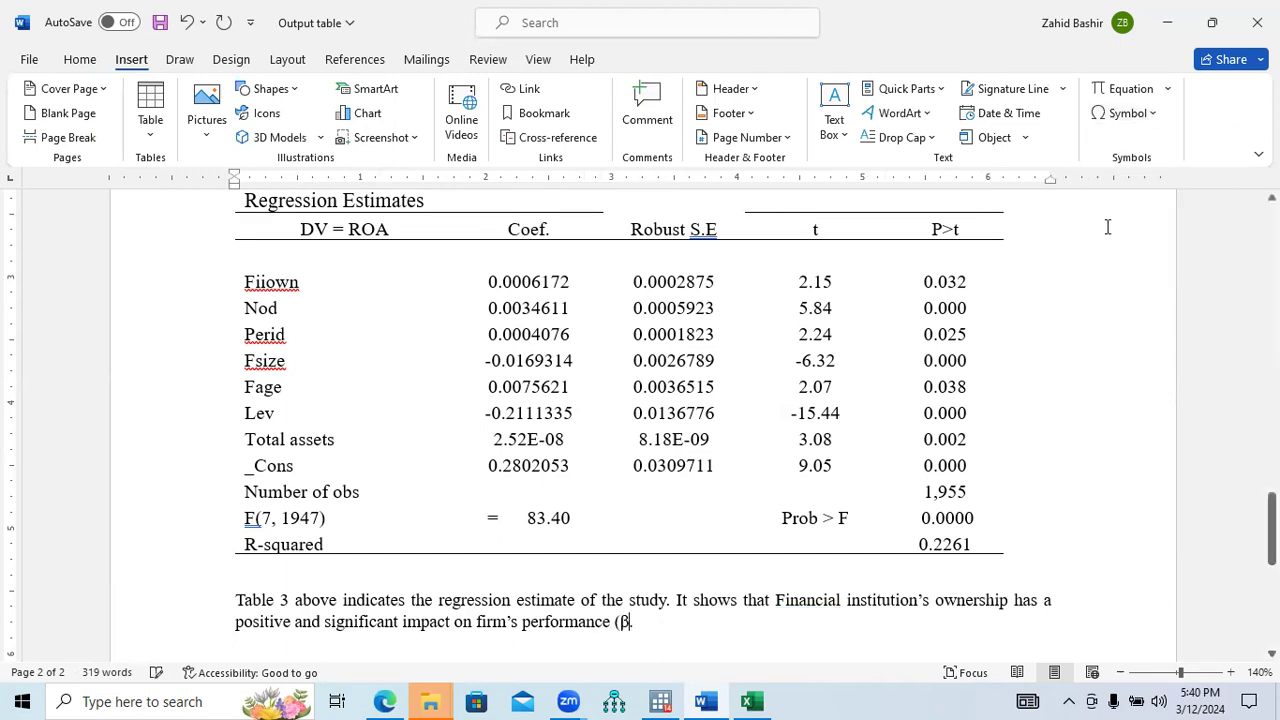
{"action": "type", "text": "= ."}
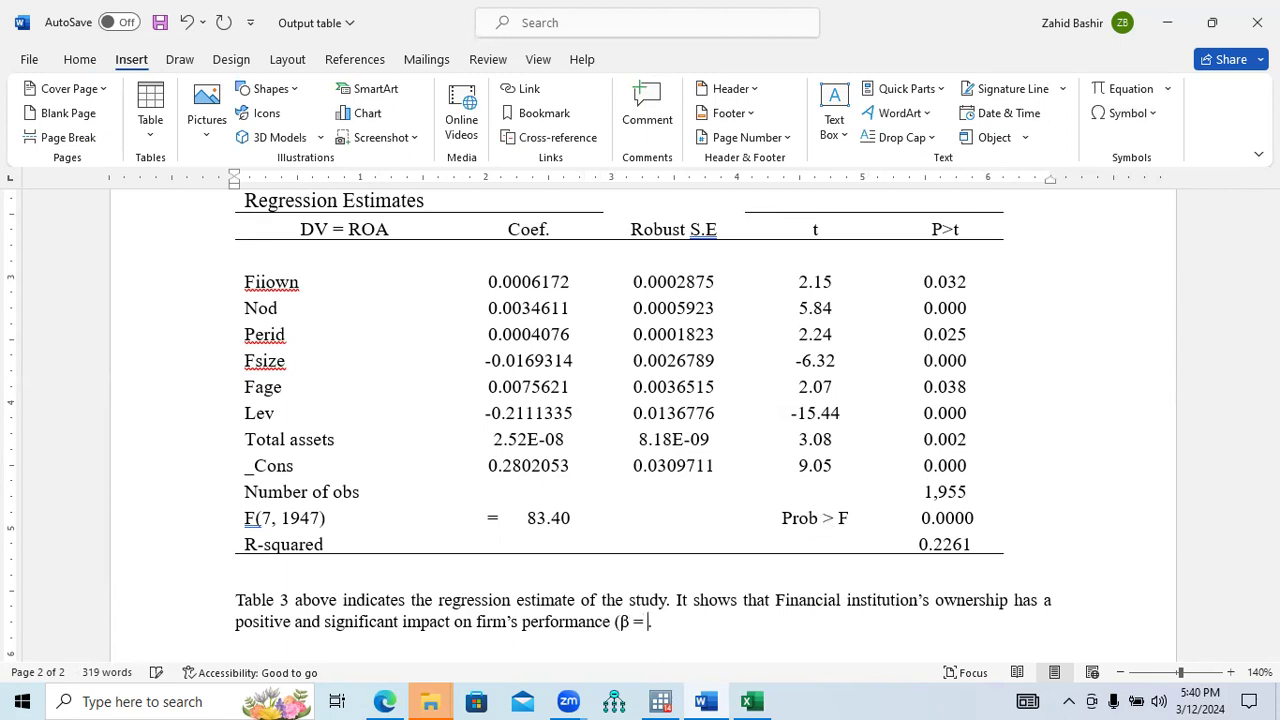
{"action": "double_click", "coordinate": [540, 283]}
{"action": "key", "text": "ctrl+c"}
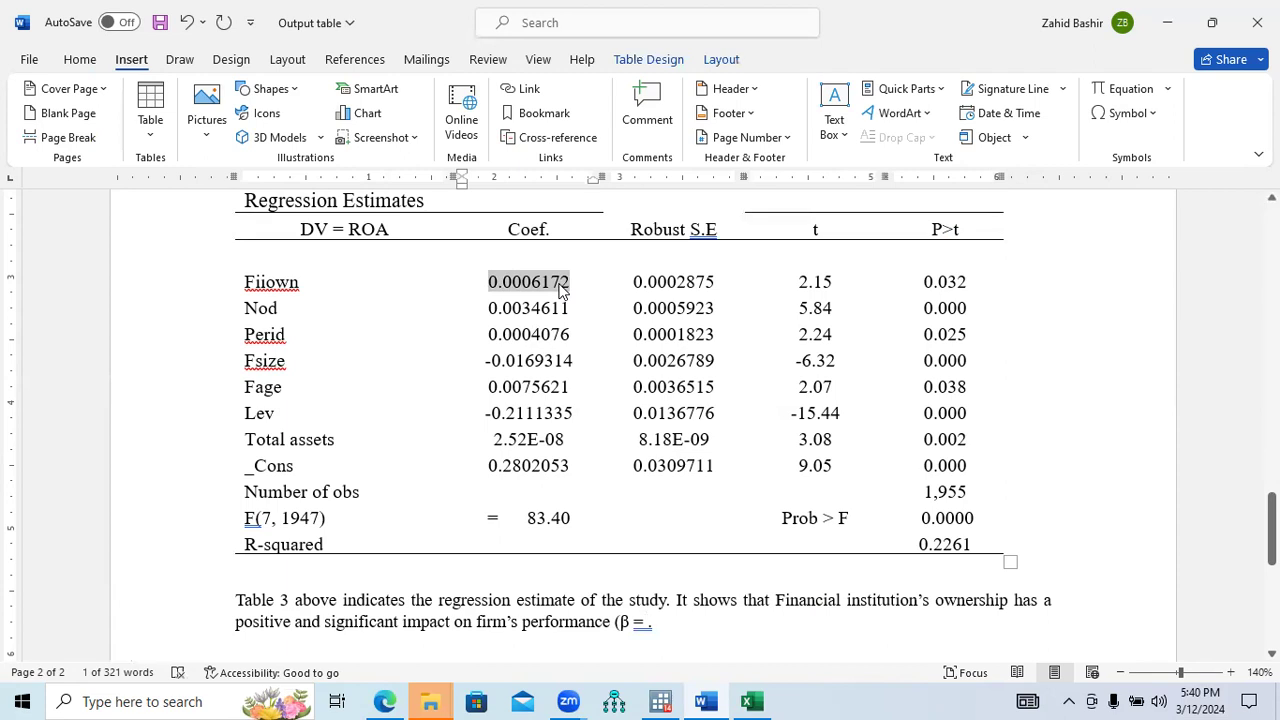
{"action": "left_click", "coordinate": [648, 623]}
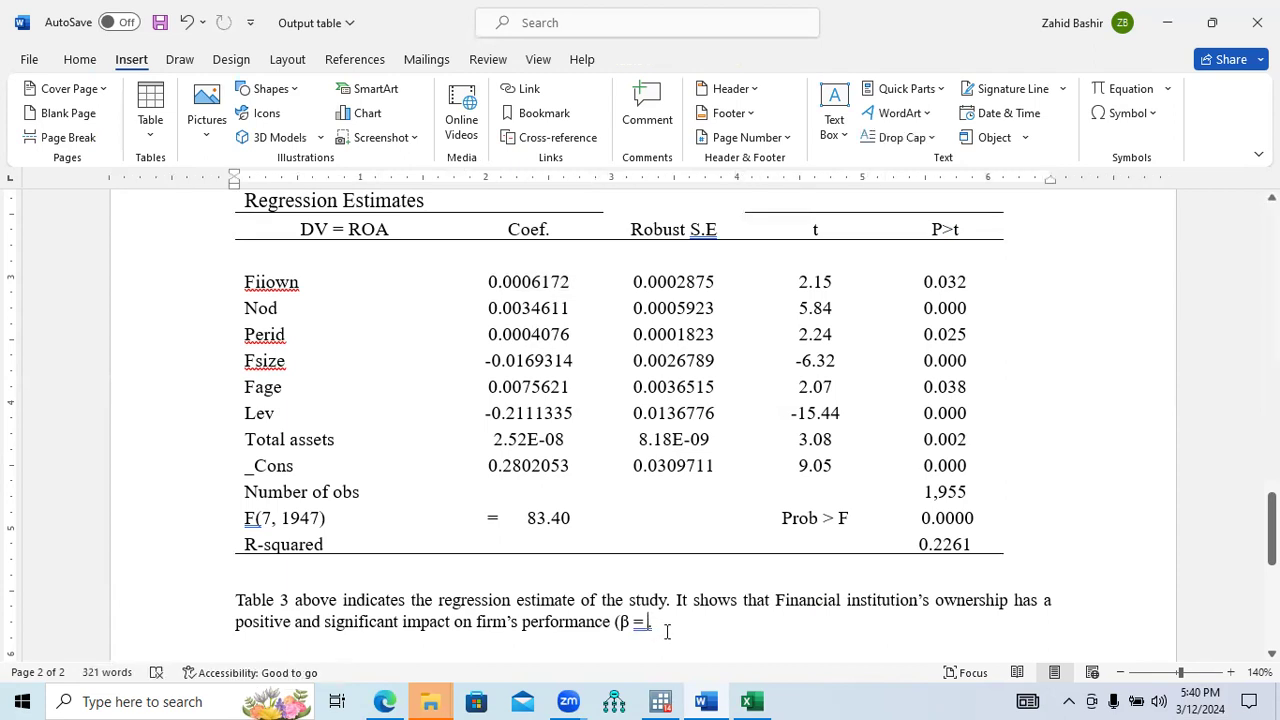
{"action": "key", "text": "ctrl+v"}
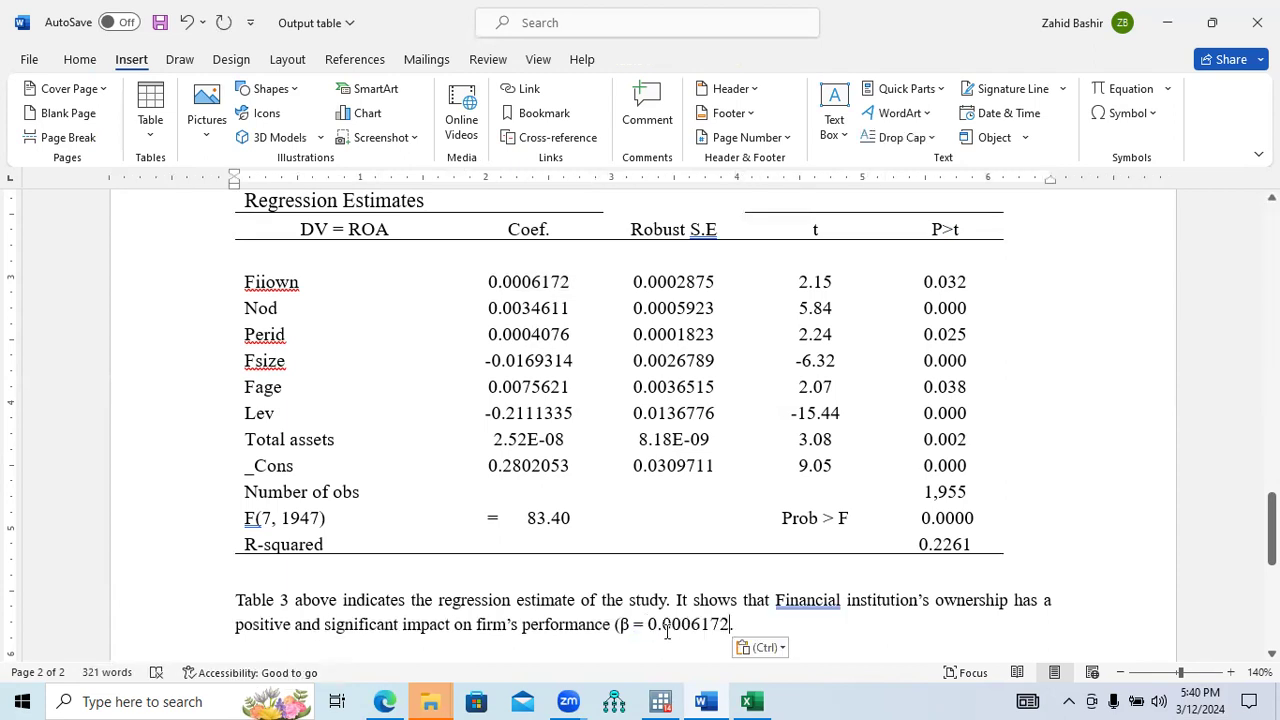
Continue the parenthesis with ", t = 2.15", copying Fiiown's t value from the regression table
{"action": "type", "text": ", t ="}
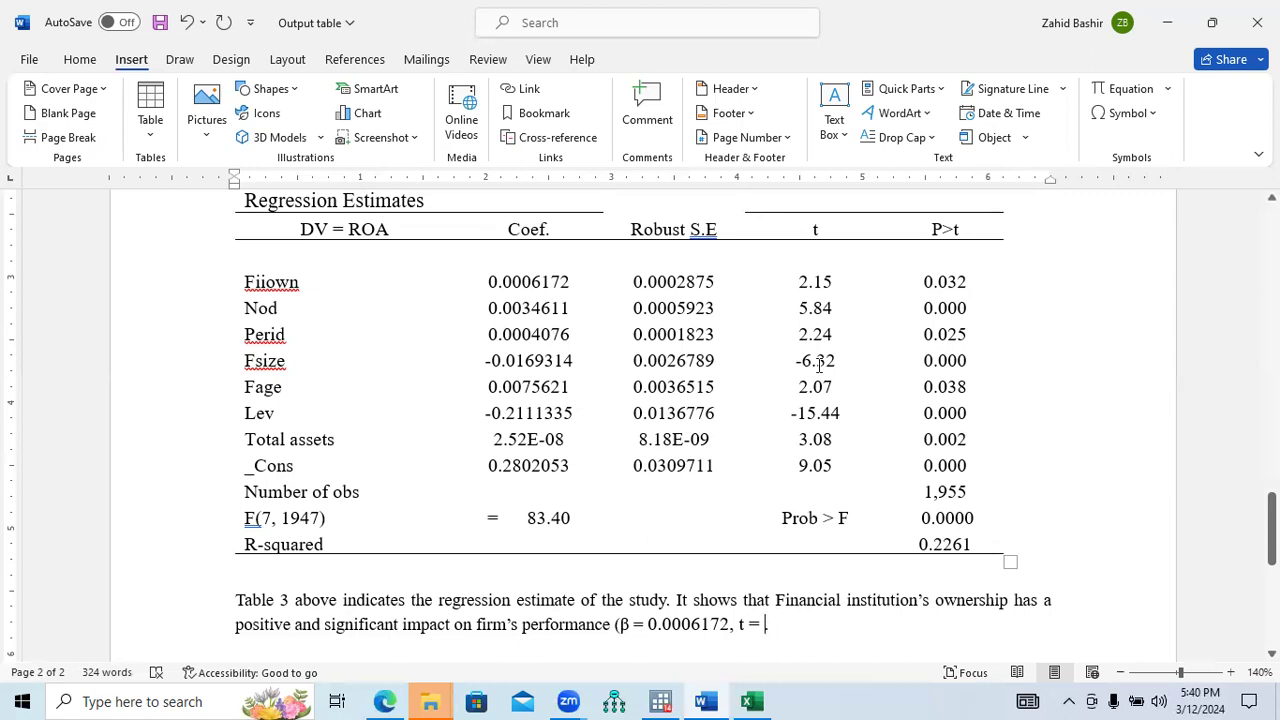
{"action": "left_click_drag", "start_coordinate": [798, 282], "coordinate": [829, 284]}
{"action": "key", "text": "ctrl+c"}
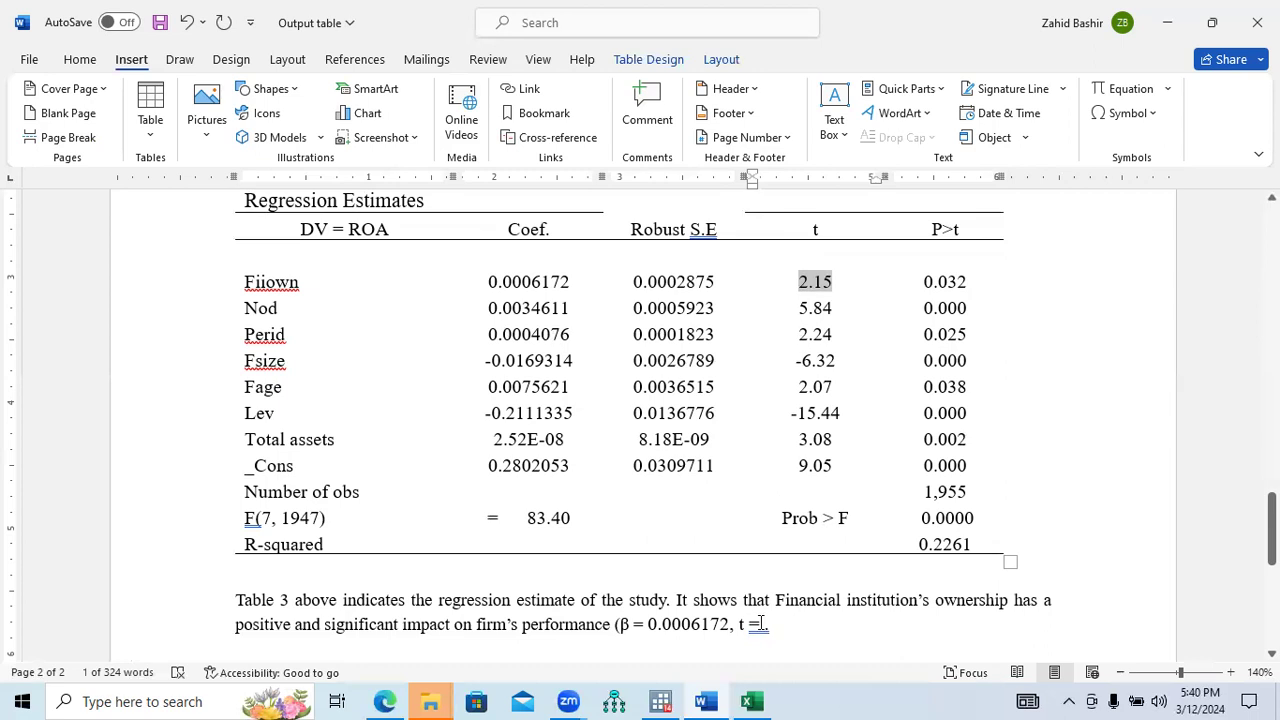
{"action": "left_click", "coordinate": [760, 623]}
{"action": "key", "text": "ctrl+v"}
Add ", p = 0.032" with Fiiown's p value copied from the table, and close the parenthesis
{"action": "type", "text": ", p ="}
{"action": "left_click_drag", "start_coordinate": [967, 283], "coordinate": [929, 288]}
{"action": "key", "text": "ctrl+c"}
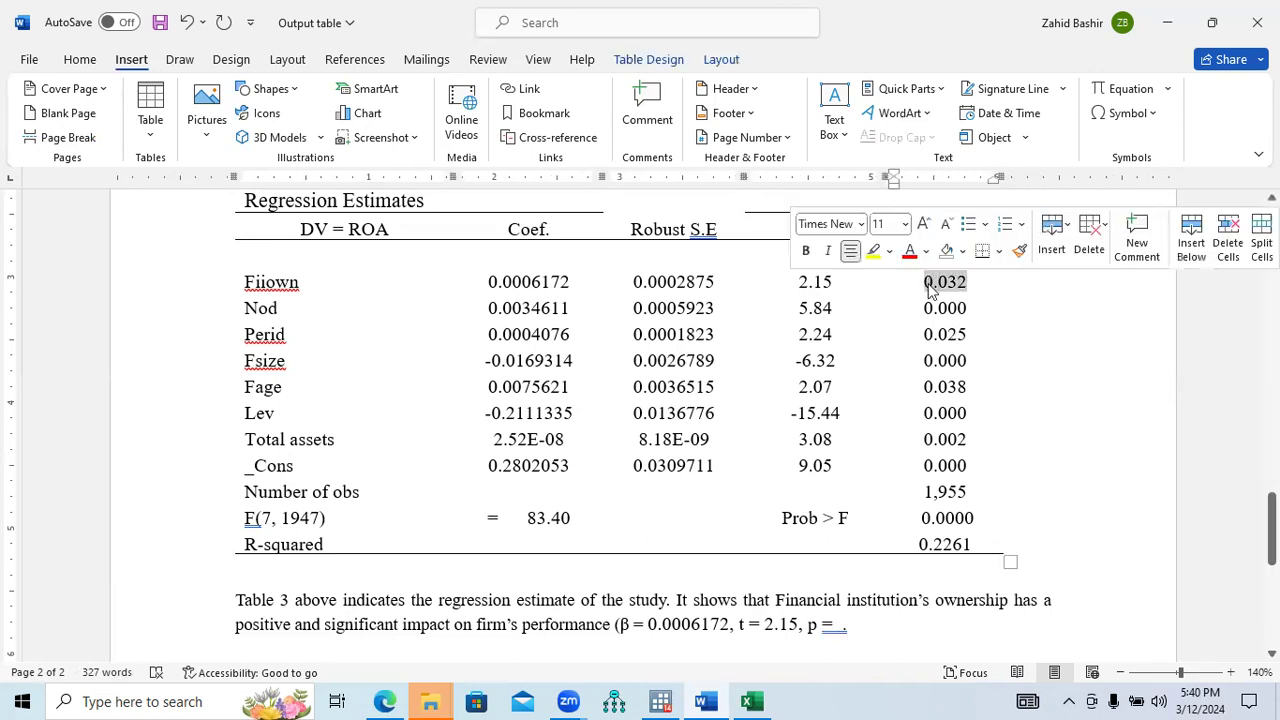
{"action": "left_click", "coordinate": [842, 623]}
{"action": "key", "text": "ctrl+v"}
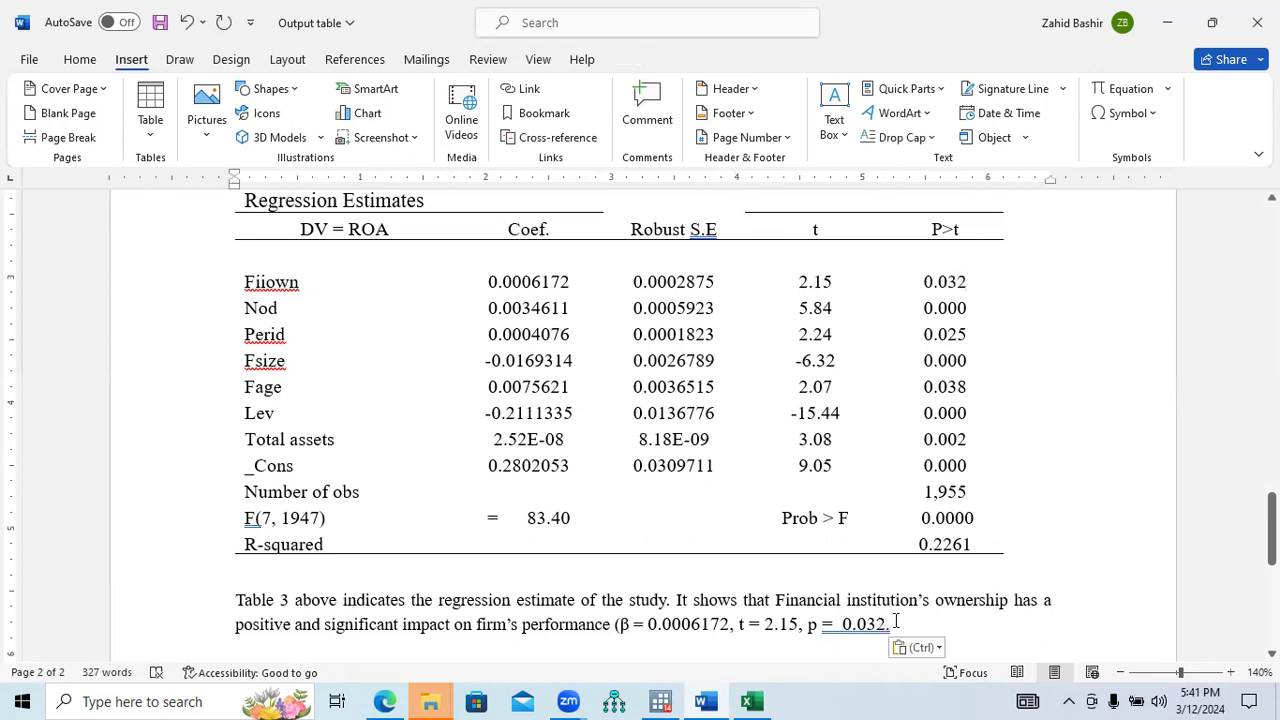
{"action": "type", "text": ")"}
Italicize the parenthesized β, t and p statistics at the end of the interpretation paragraph
{"action": "left_click_drag", "start_coordinate": [900, 623], "coordinate": [617, 634]}
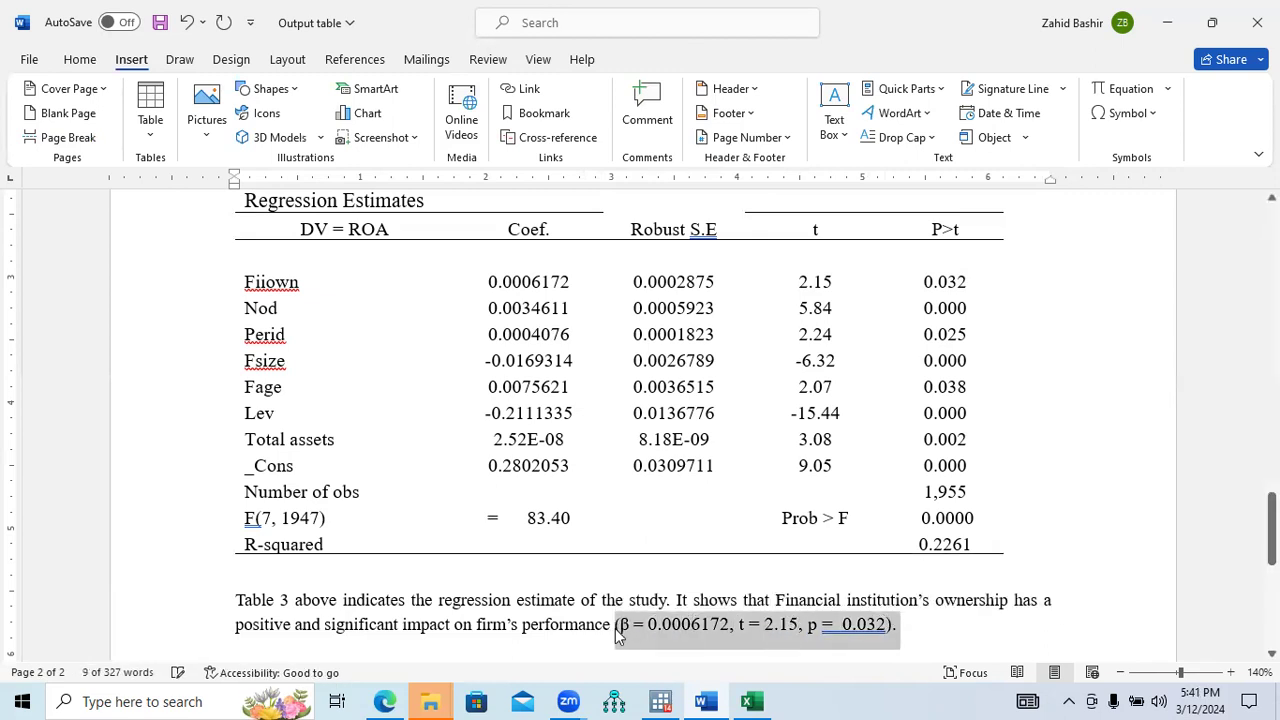
{"action": "key", "text": "ctrl+i"}
{"action": "left_click", "coordinate": [925, 615]}
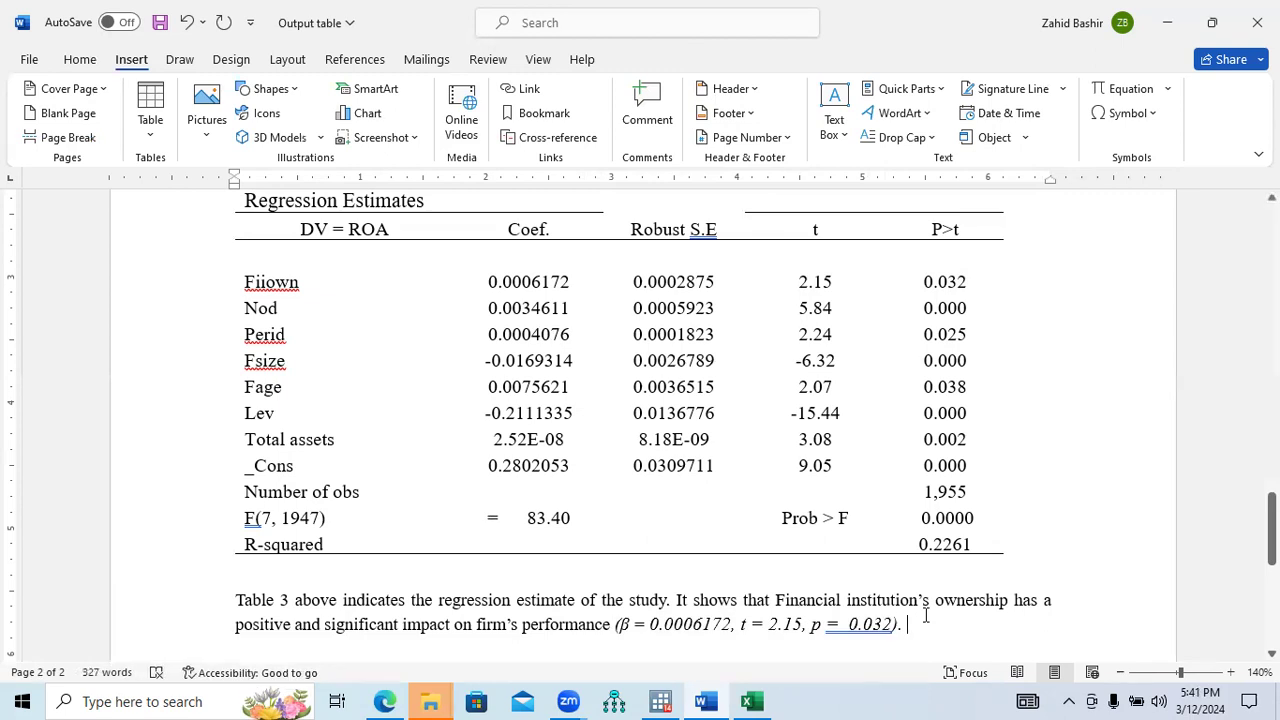
Review the written interpretation against the regression table's Nod to Total assets rows, the _Cons row and the R-squared row
{"action": "left_click_drag", "start_coordinate": [896, 619], "coordinate": [238, 601]}
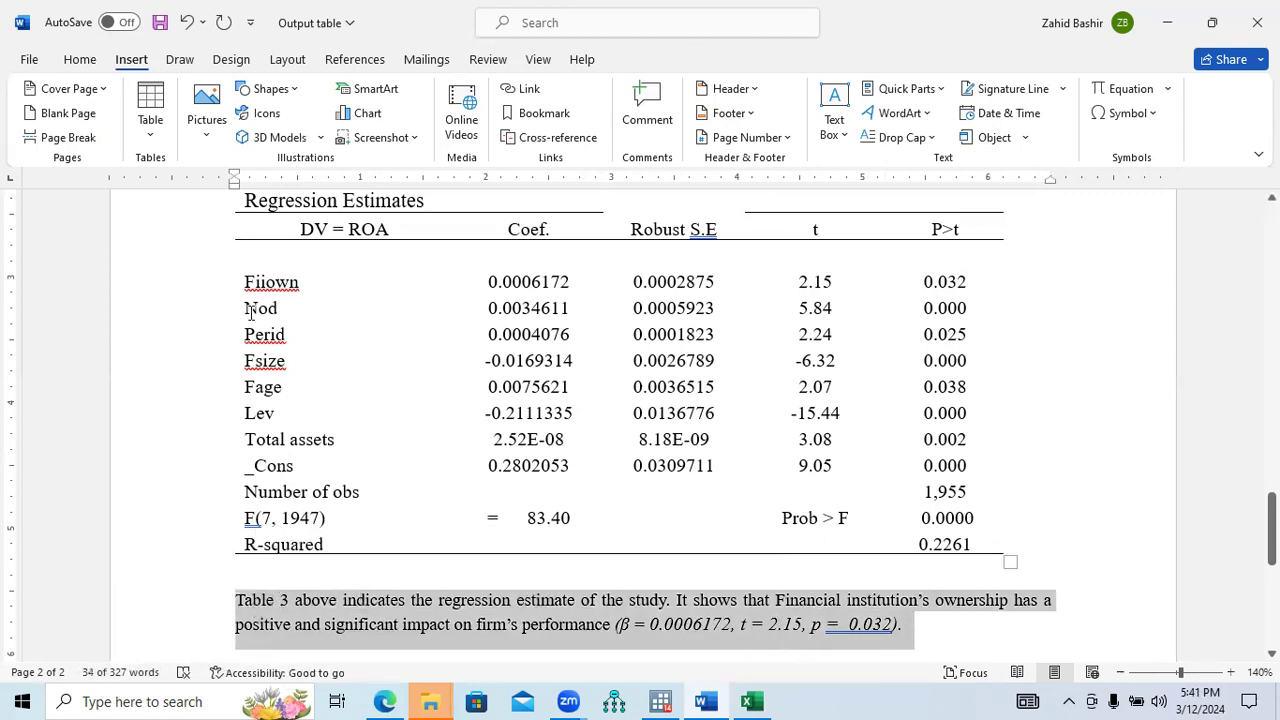
{"action": "left_click_drag", "start_coordinate": [249, 312], "coordinate": [942, 312]}
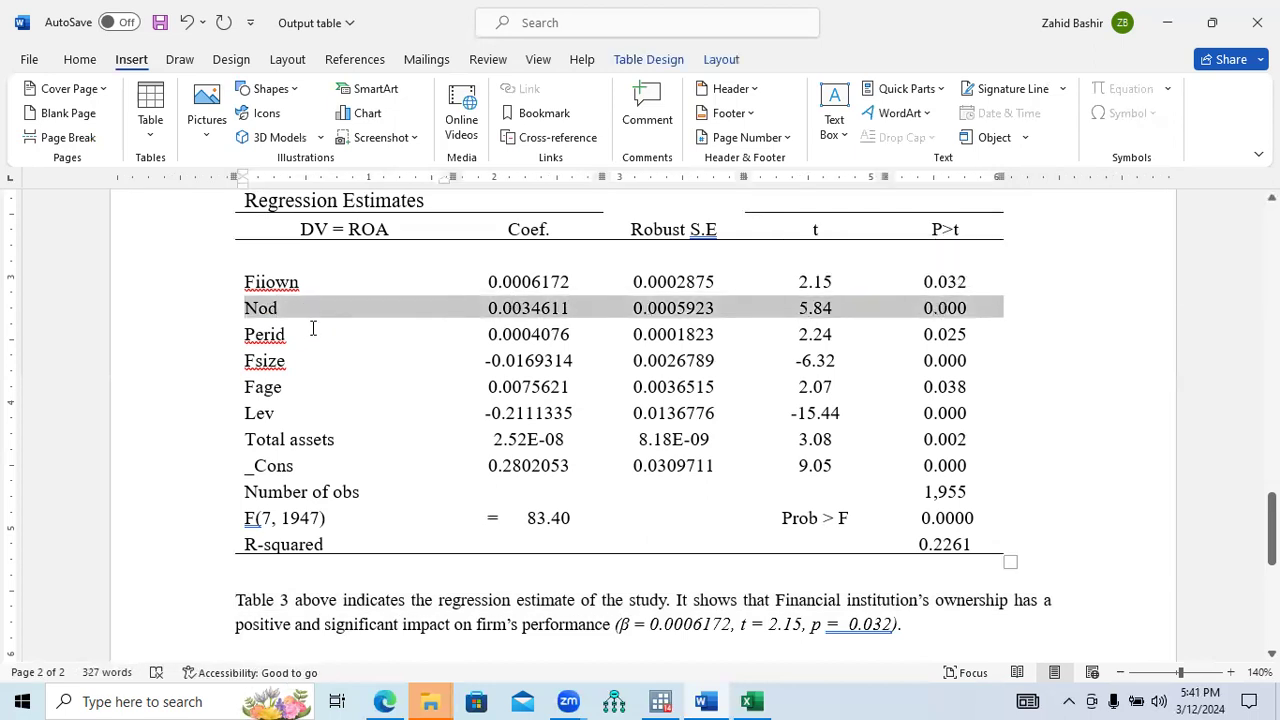
{"action": "left_click_drag", "start_coordinate": [250, 340], "coordinate": [935, 348]}
{"action": "left_click_drag", "start_coordinate": [333, 362], "coordinate": [952, 545]}
{"action": "left_click", "coordinate": [733, 527]}
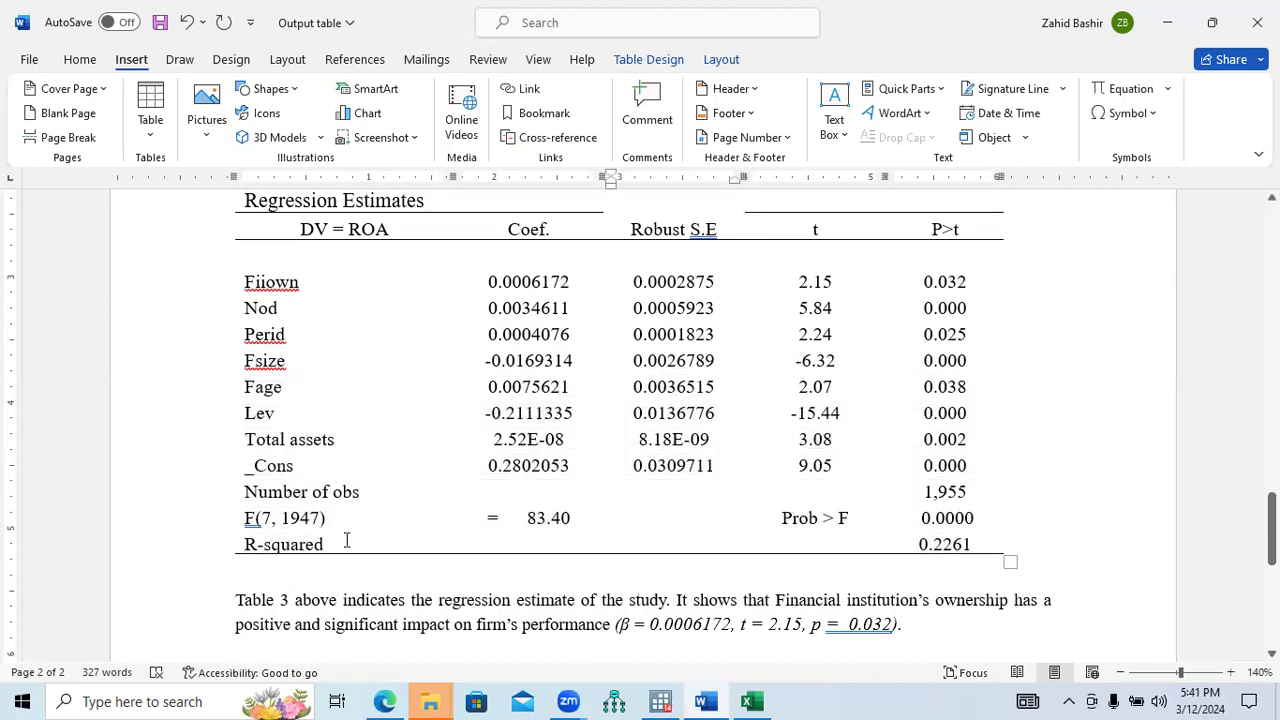
{"action": "left_click_drag", "start_coordinate": [250, 545], "coordinate": [925, 550]}
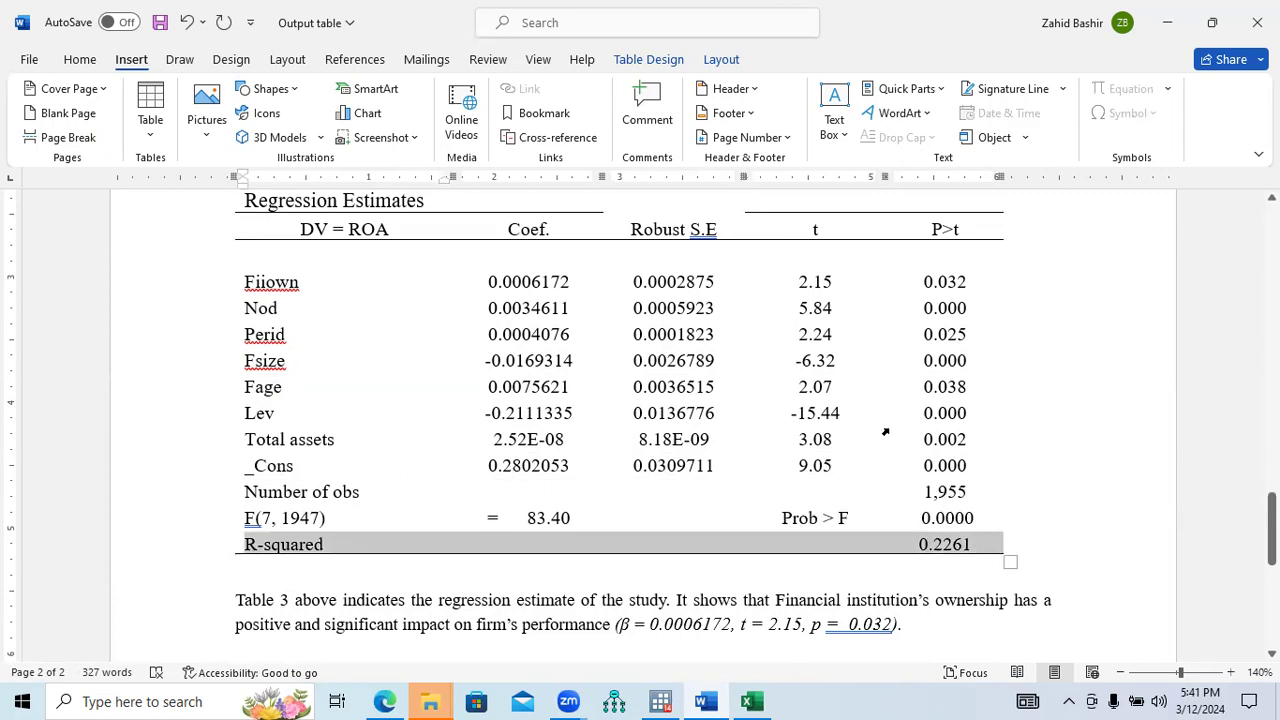
{"action": "left_click_drag", "start_coordinate": [864, 437], "coordinate": [275, 316]}
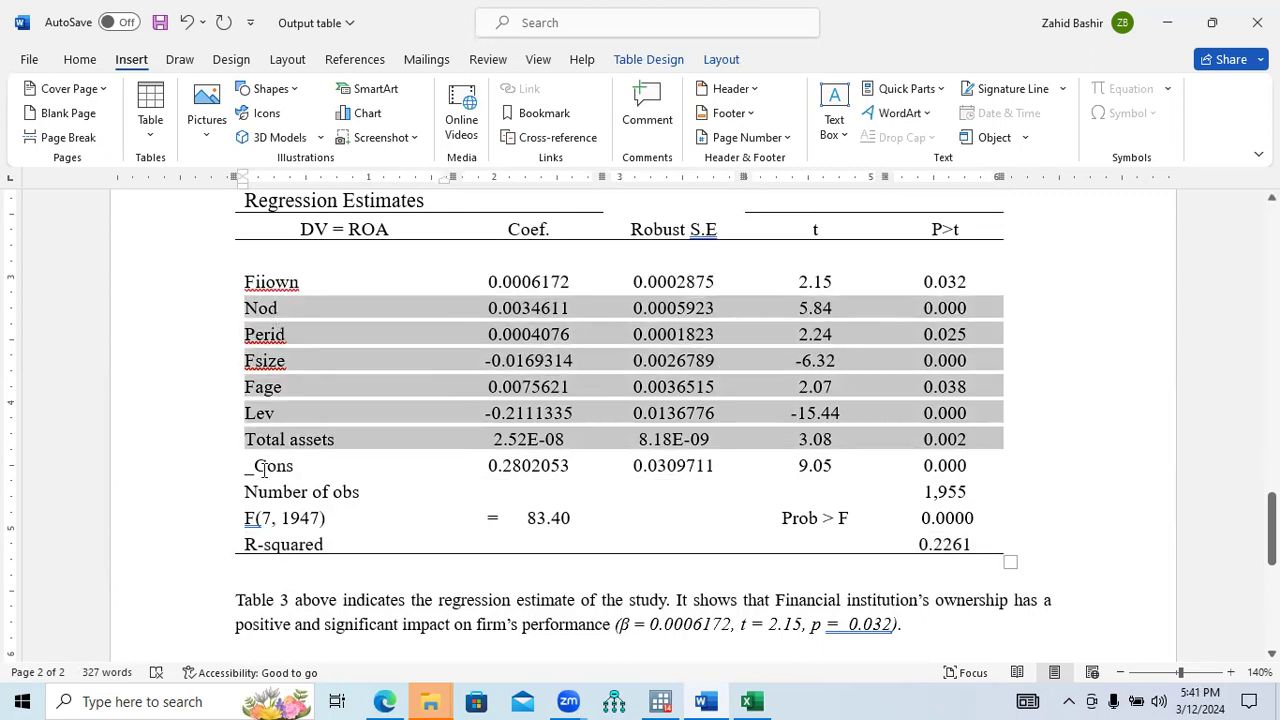
{"action": "left_click_drag", "start_coordinate": [258, 466], "coordinate": [907, 464]}
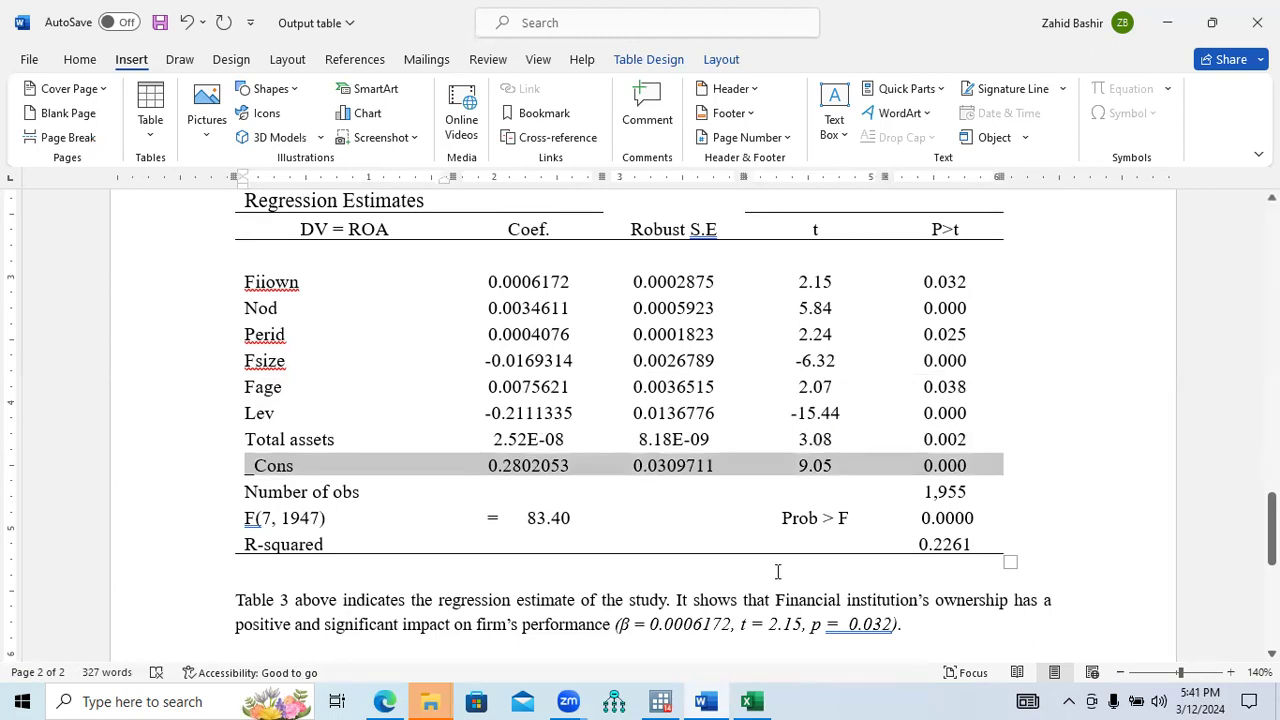
{"action": "left_click_drag", "start_coordinate": [510, 440], "coordinate": [909, 285]}
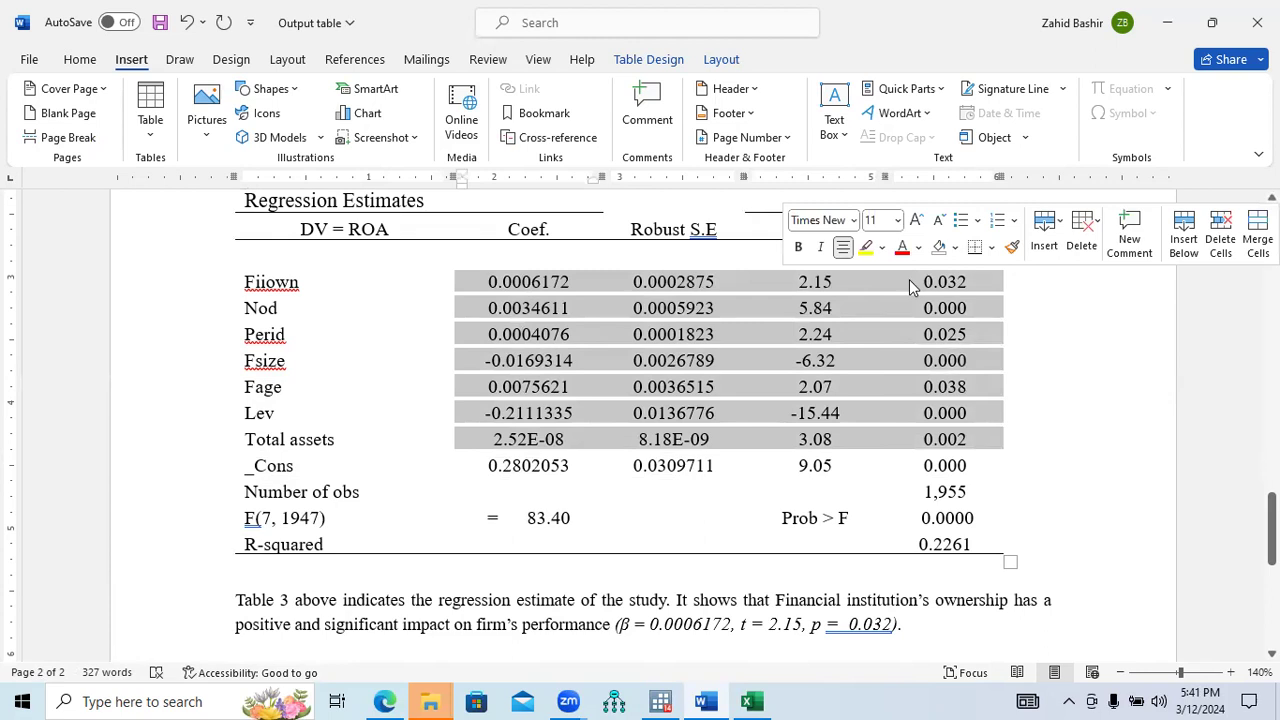
Insert a new paragraph above the "Table 3 above indicates" interpretation and begin it with "The table shows"
{"action": "left_click", "coordinate": [921, 630]}
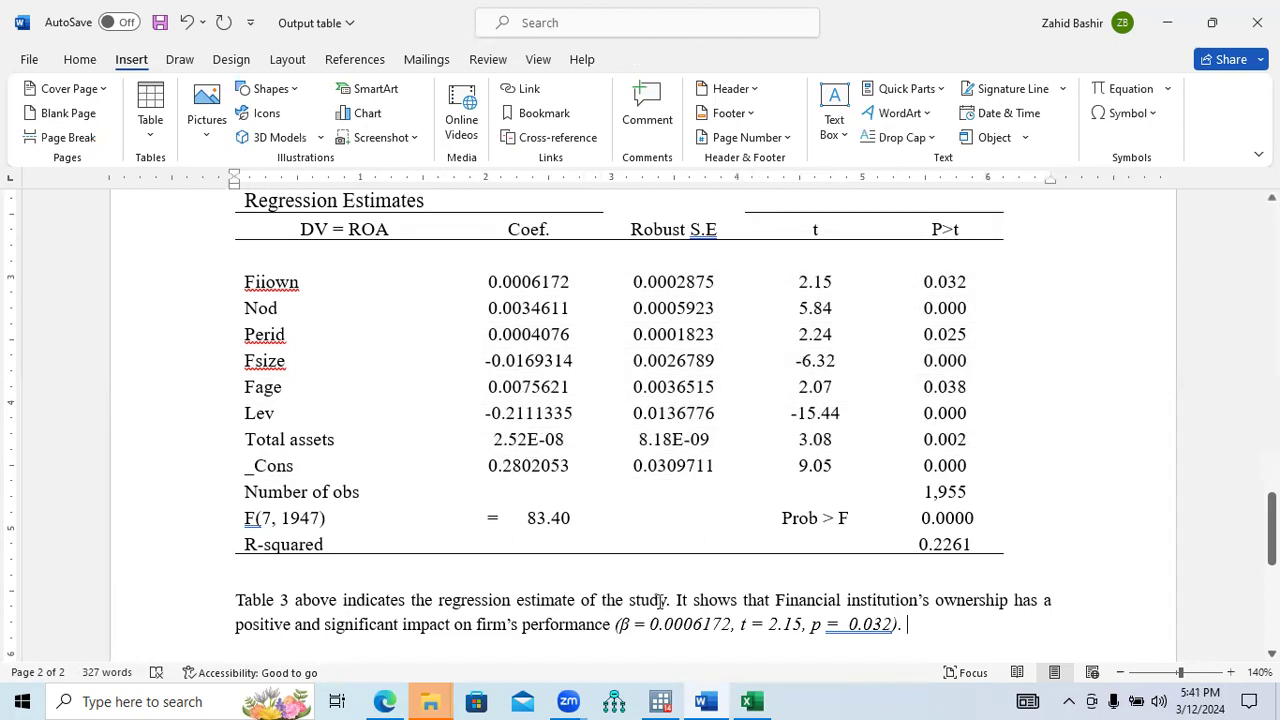
{"action": "left_click", "coordinate": [236, 600]}
{"action": "key", "text": "Return"}
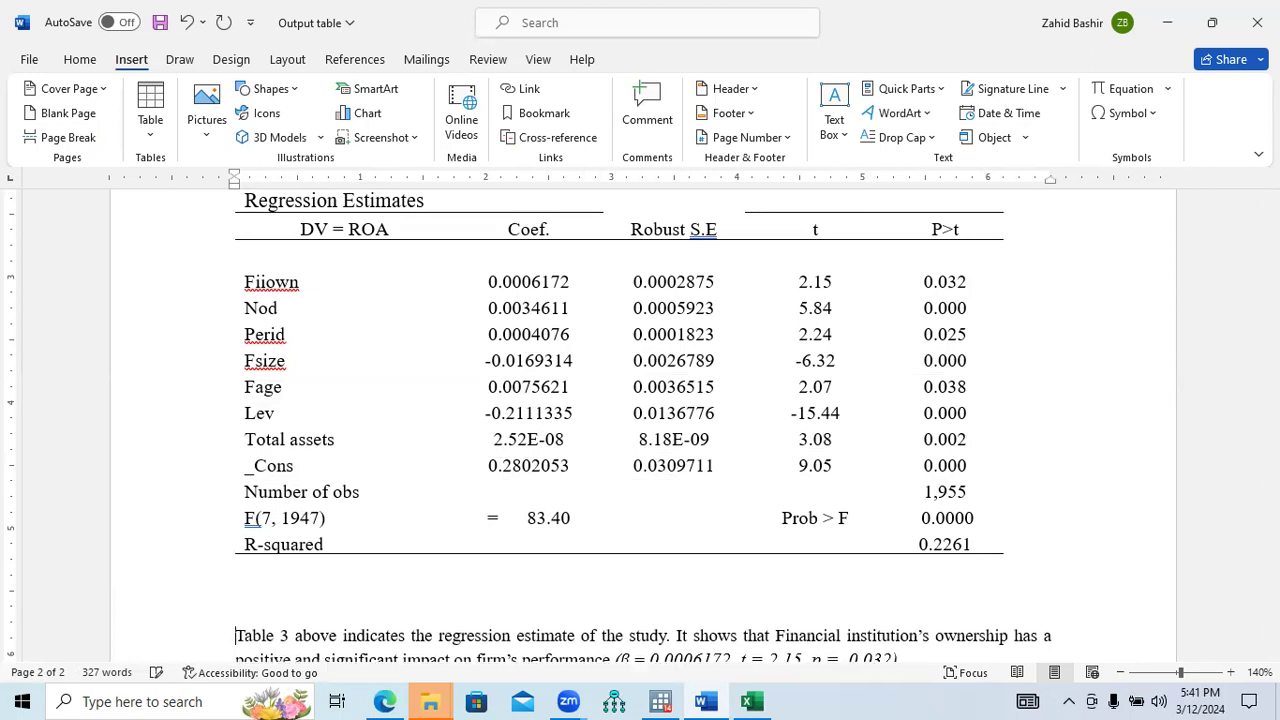
{"action": "key", "text": "Up"}
{"action": "type", "text": "The "}
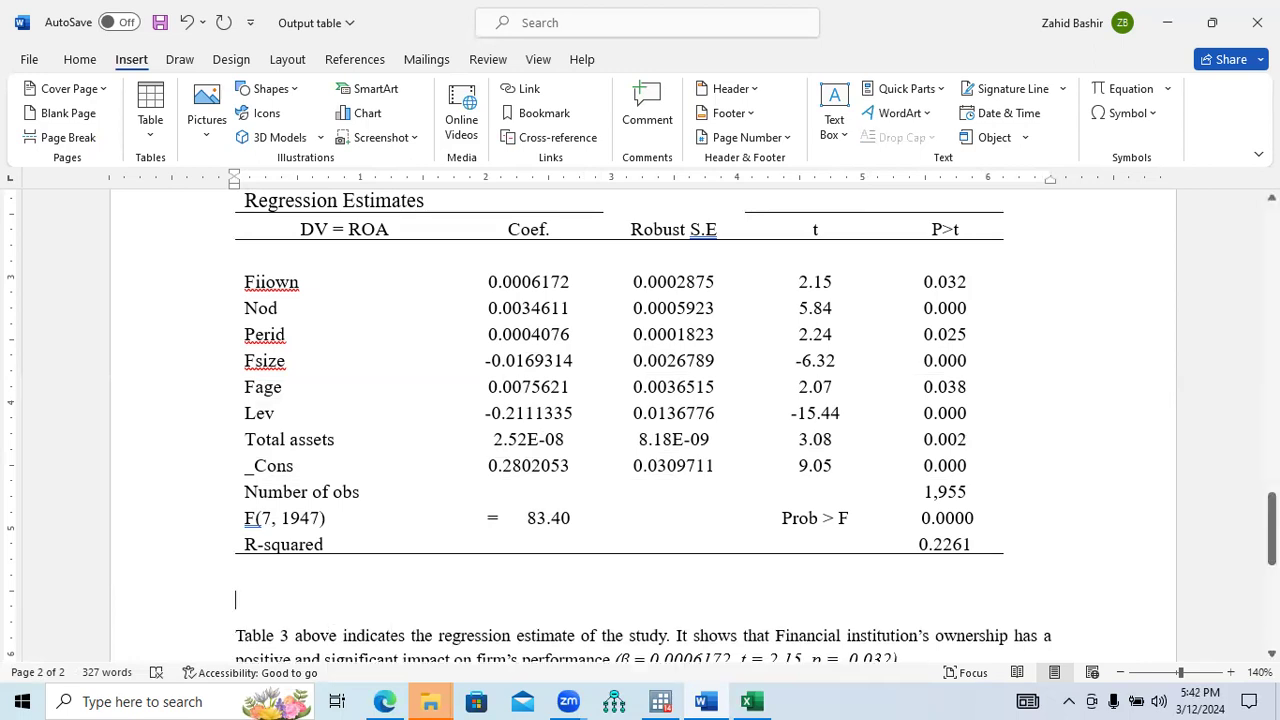
{"action": "type", "text": "table shwo"}
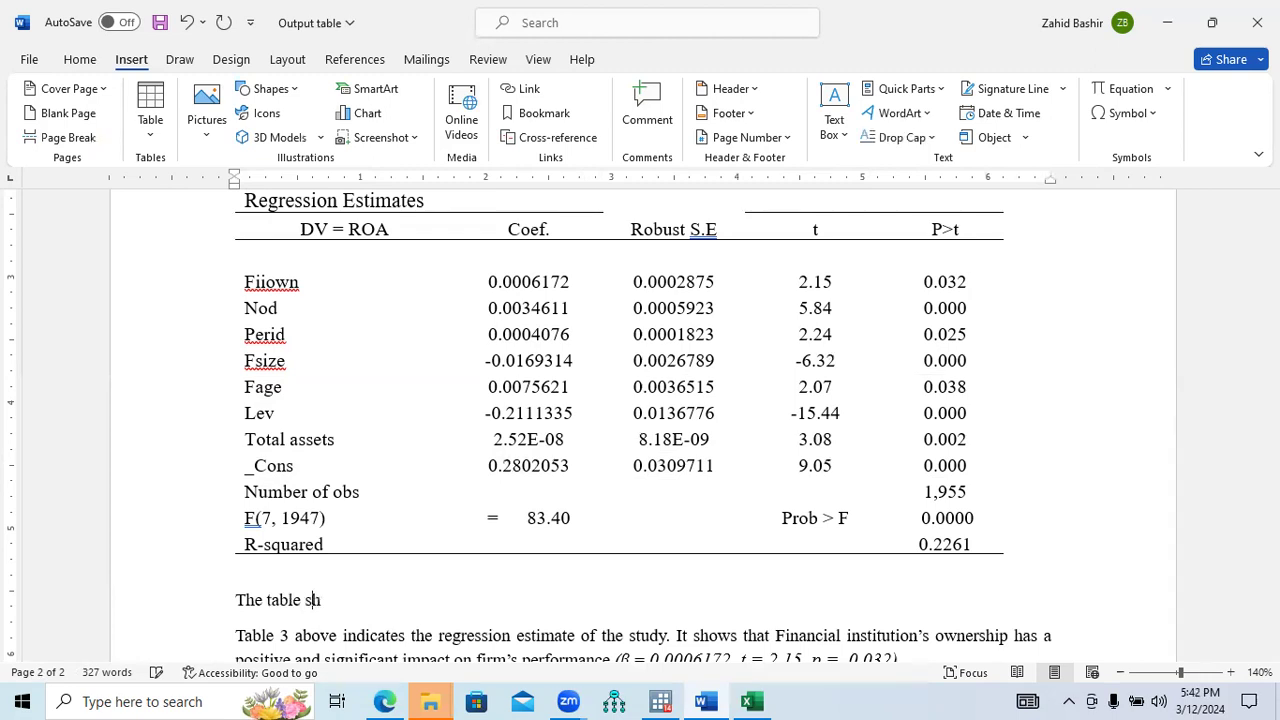
{"action": "key", "text": "BackSpace"}
{"action": "key", "text": "BackSpace"}
{"action": "key", "text": "BackSpace"}
{"action": "key", "text": "BackSpace"}
{"action": "type", "text": "hows"}
Complete the new opening sentence with "that there are 1955 observation of the dataset for this study.", based on the Number of obs row
{"action": "left_click_drag", "start_coordinate": [380, 604], "coordinate": [210, 494]}
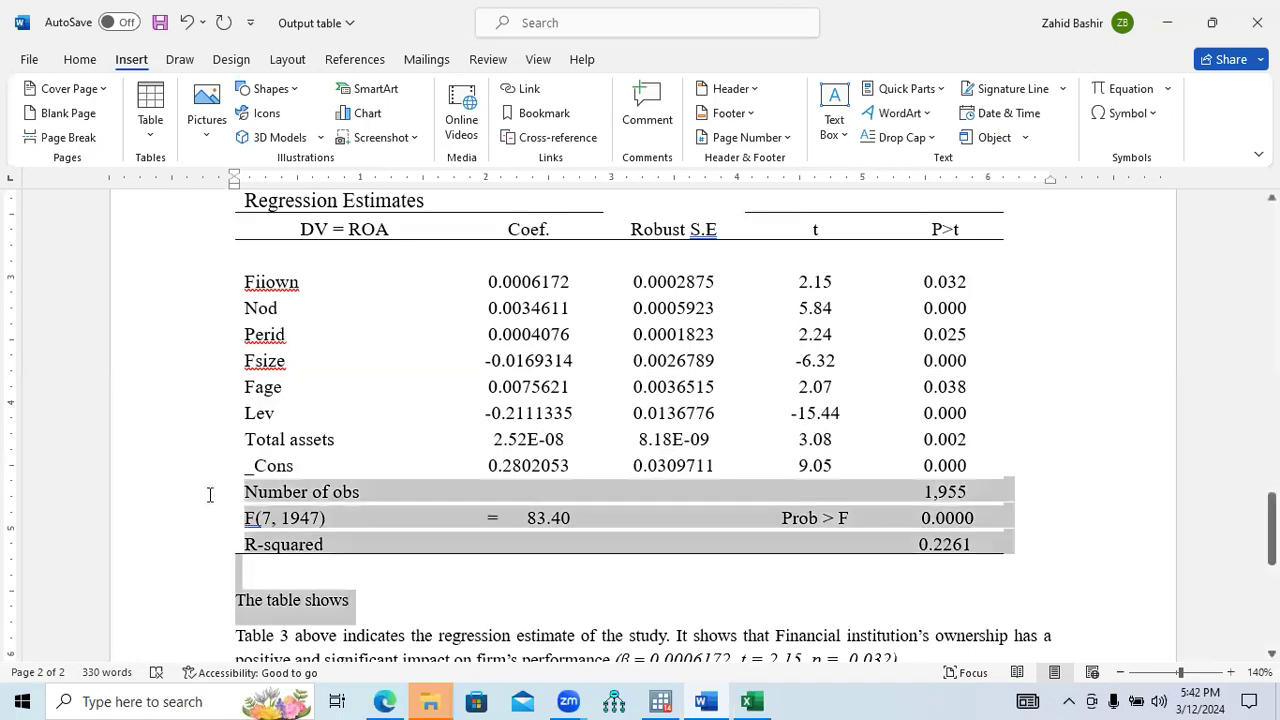
{"action": "left_click", "coordinate": [271, 497]}
{"action": "left_click", "coordinate": [278, 517]}
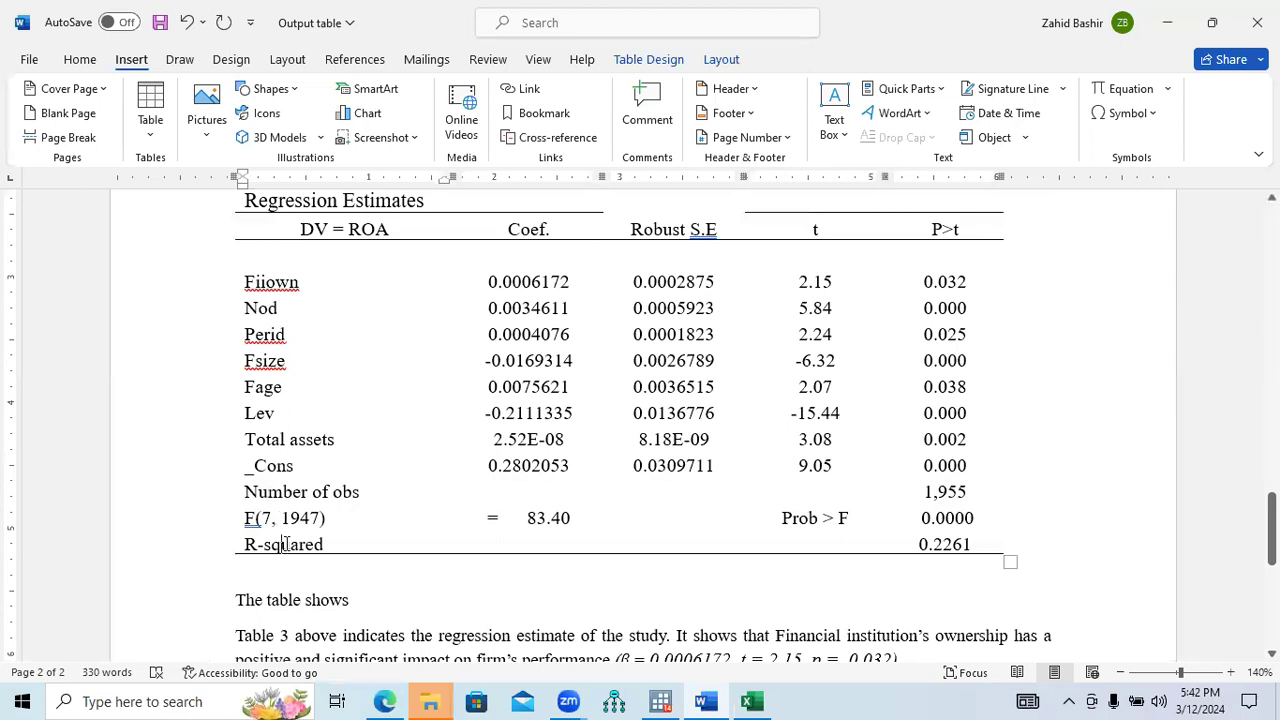
{"action": "left_click", "coordinate": [351, 599]}
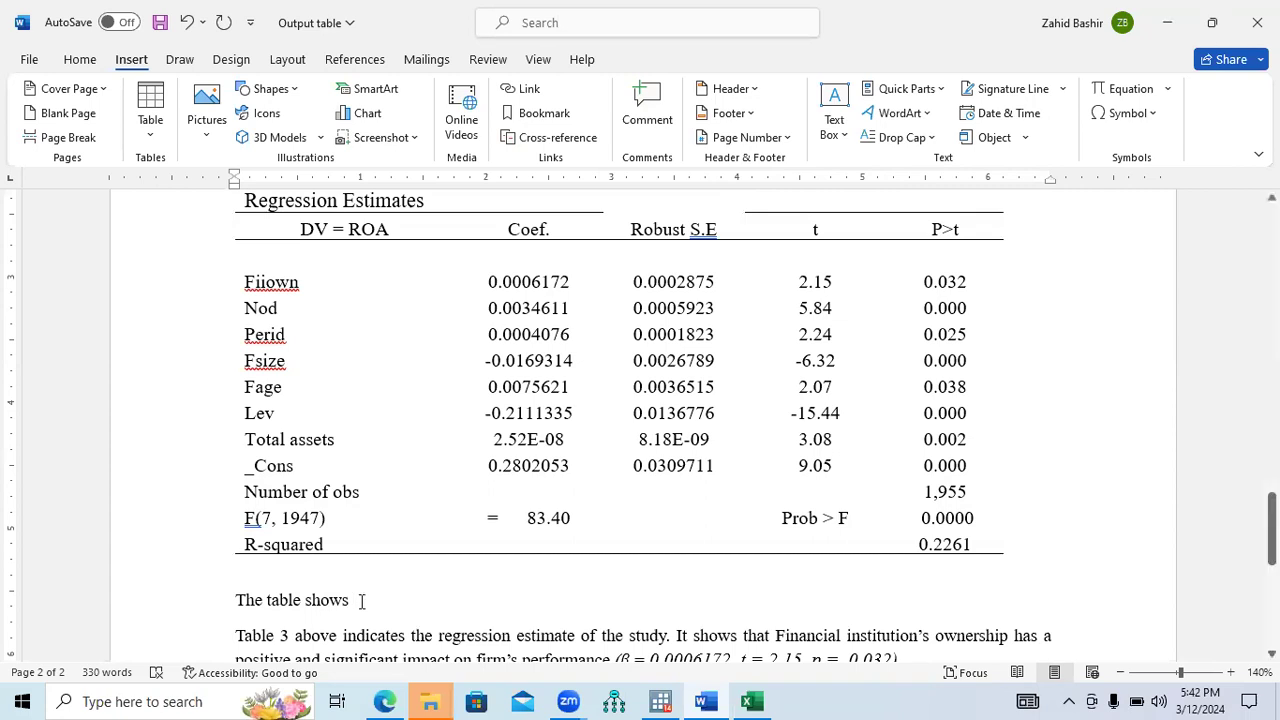
{"action": "type", "text": "t"}
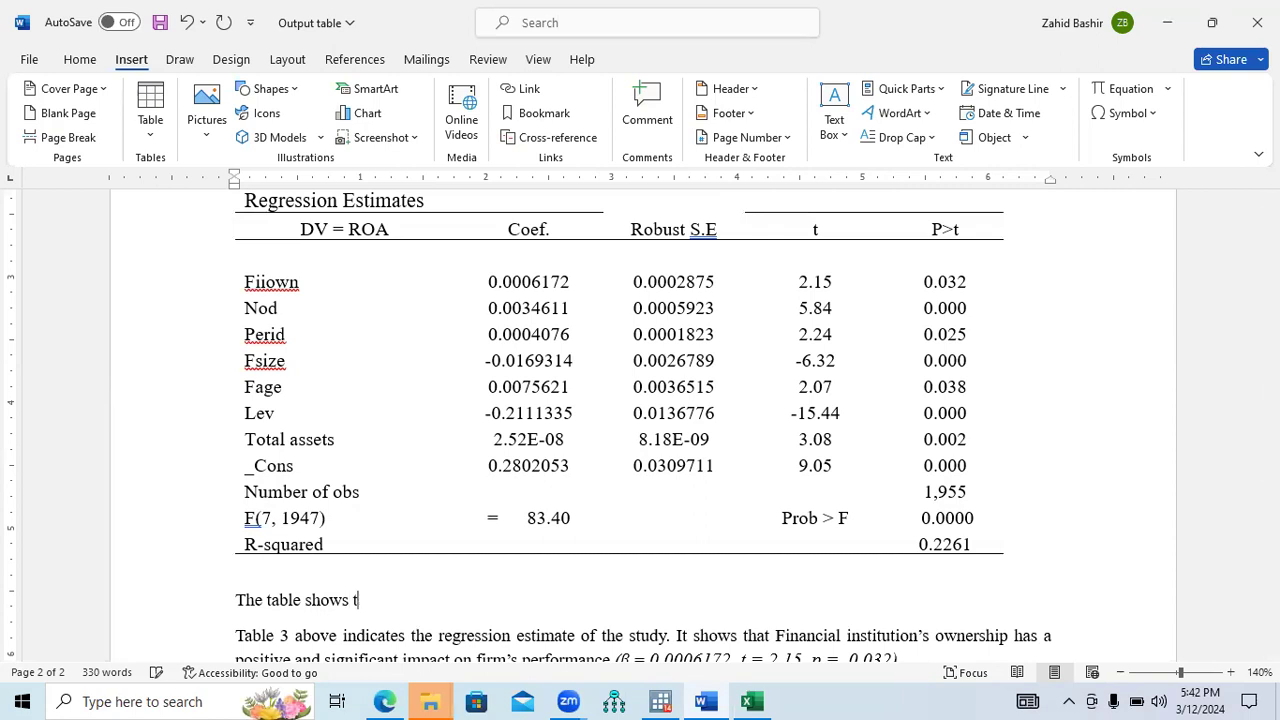
{"action": "type", "text": "hat there are 19"}
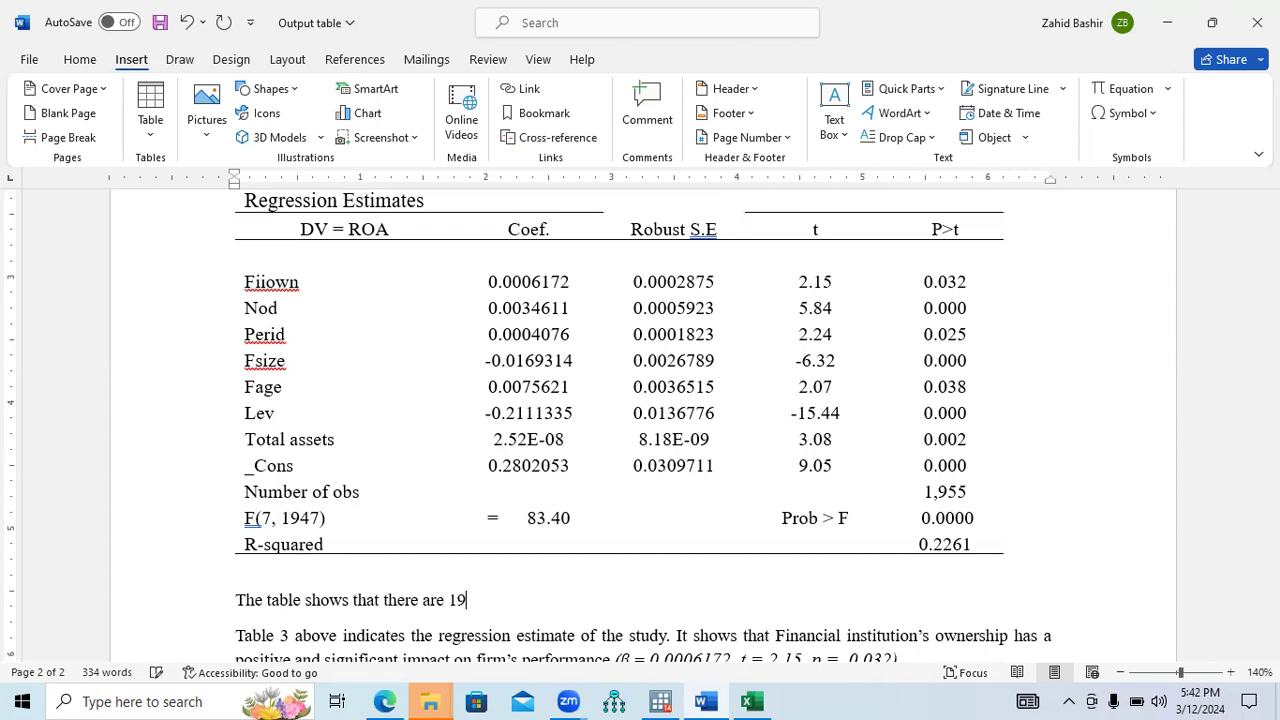
{"action": "type", "text": "55 observation "}
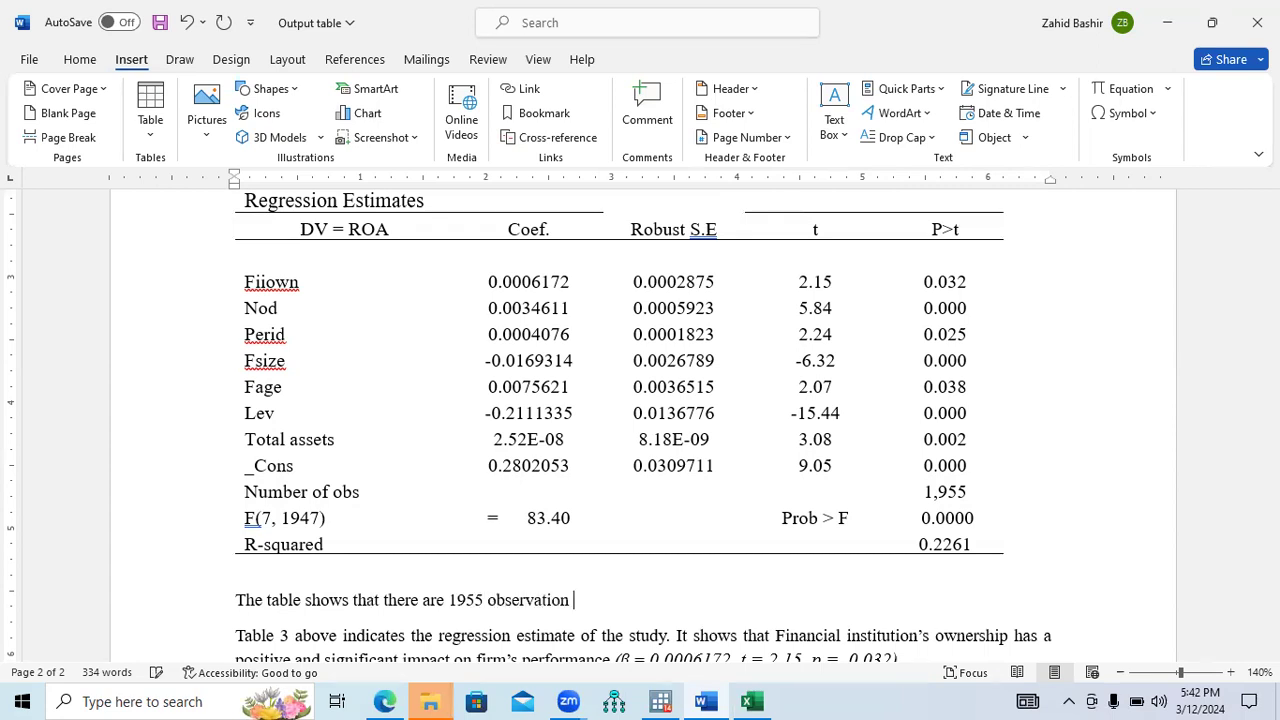
{"action": "type", "text": "of the datas"}
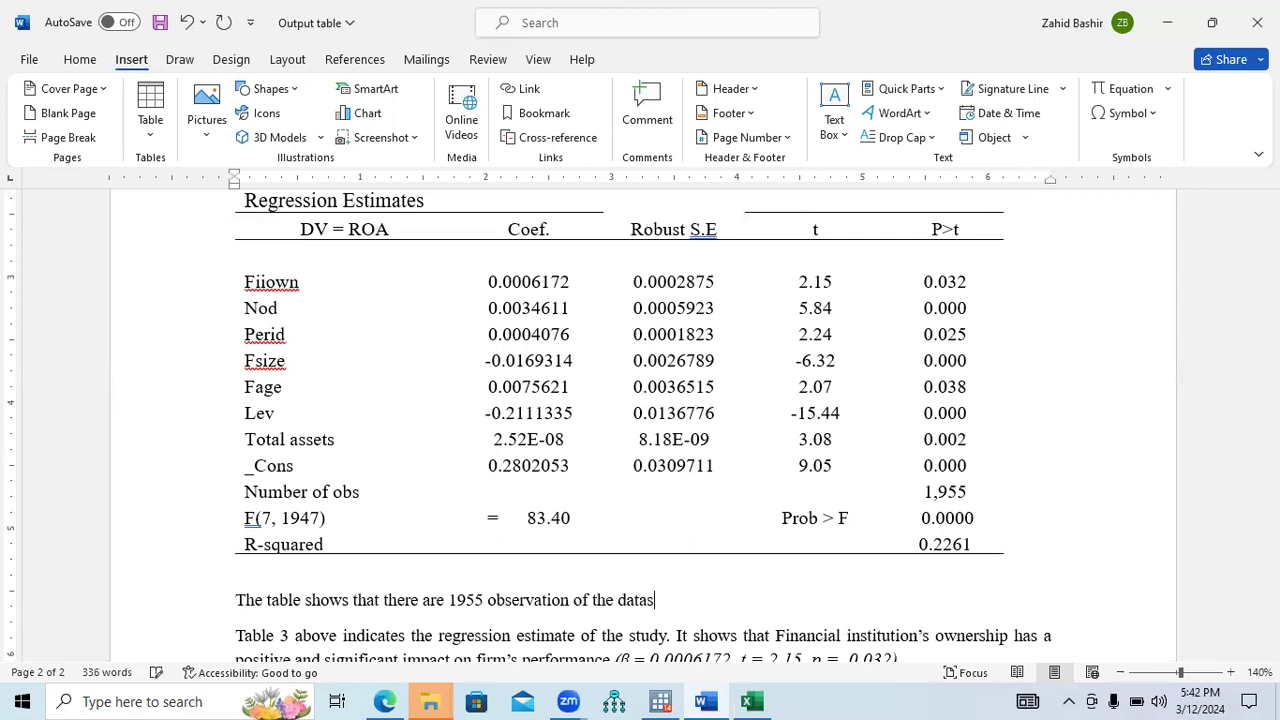
{"action": "type", "text": "et for this study."}
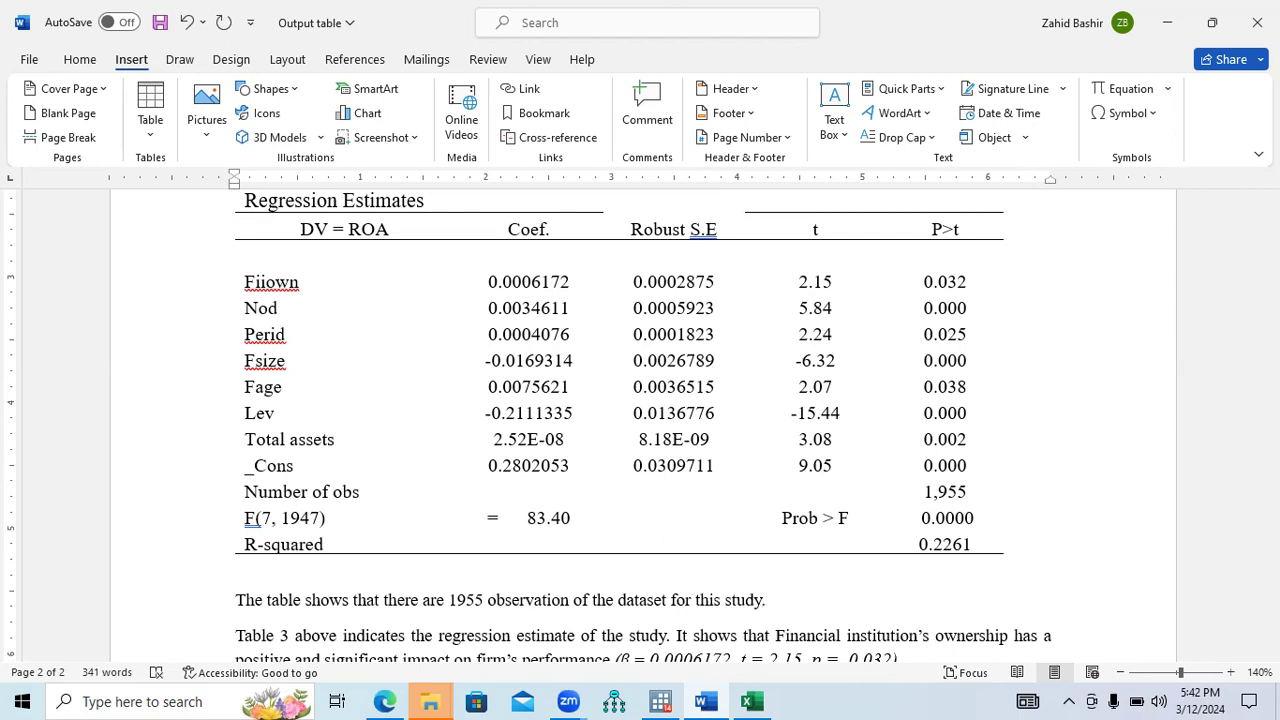
Insert "pooled" before "dataset" in the observations sentence
{"action": "left_click", "coordinate": [617, 600]}
{"action": "type", "text": "pool"}
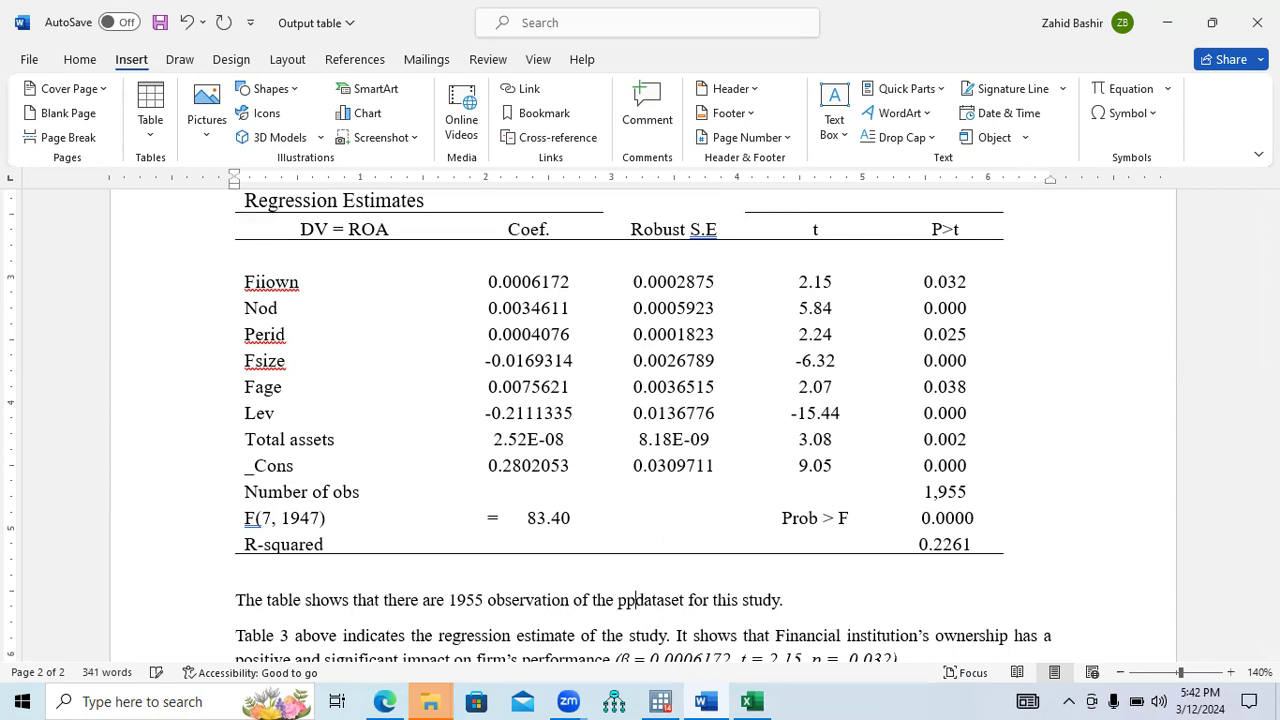
{"action": "type", "text": "ed dataset"}
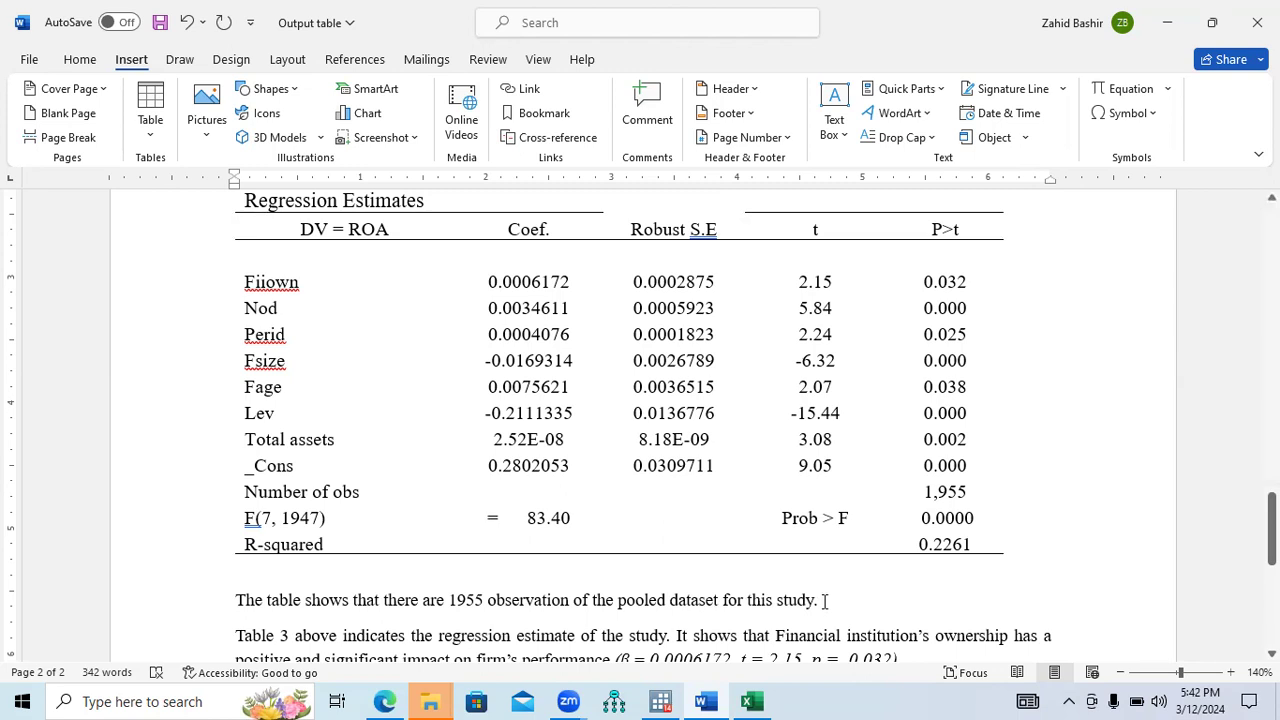
Add "The F-value indicates a statistically significant model of the study (83.40" after the observations sentence
{"action": "type", "text": " for this study. The "}
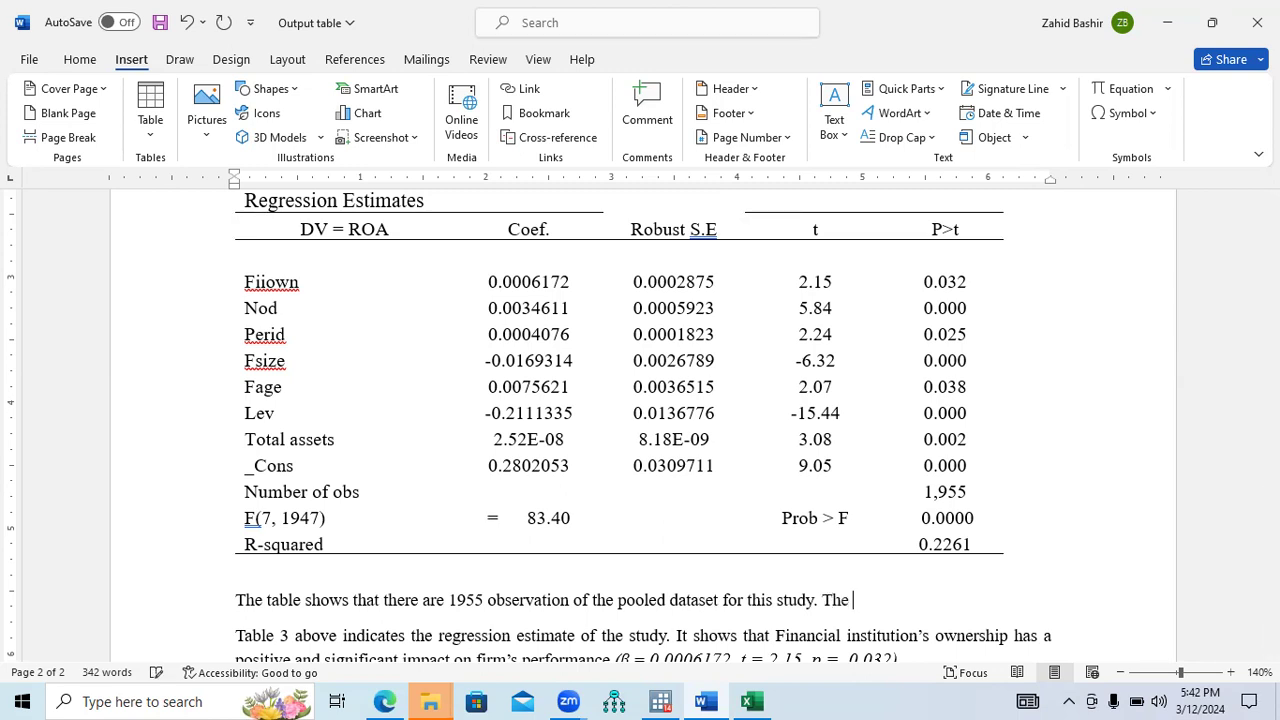
{"action": "type", "text": "F-value indicates"}
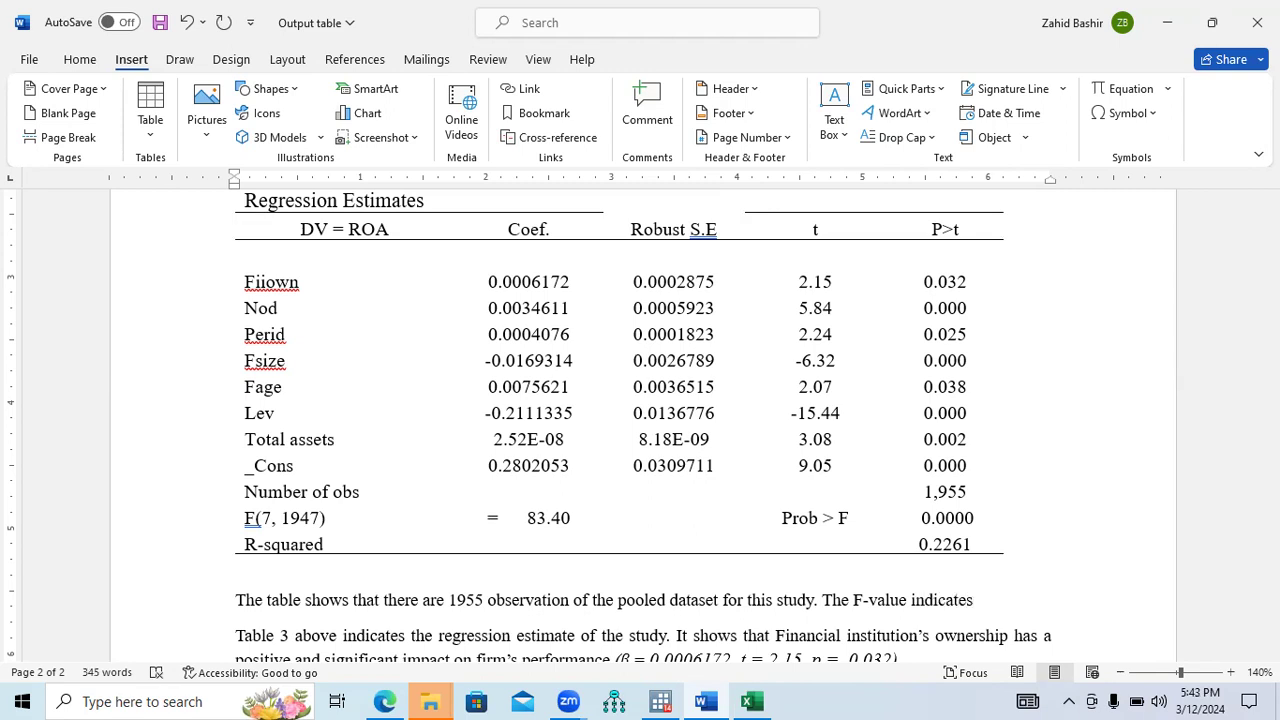
{"action": "type", "text": " a statistically signif"}
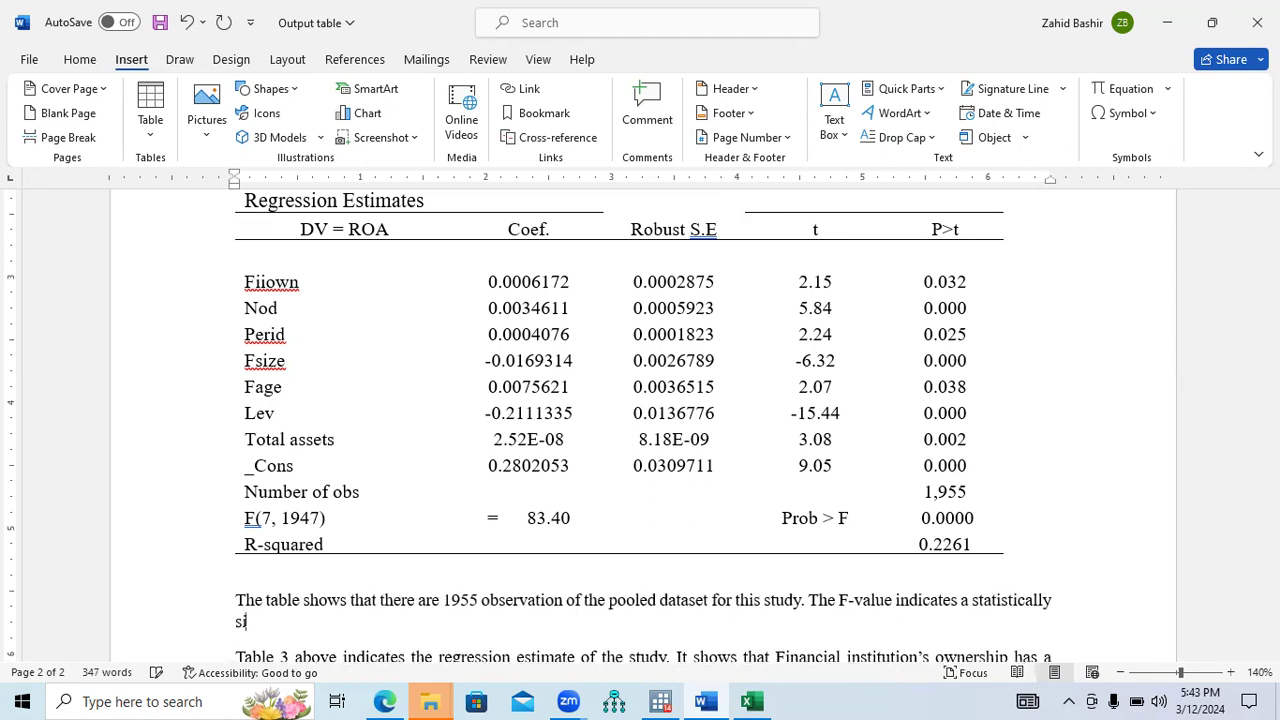
{"action": "type", "text": "icant model of the"}
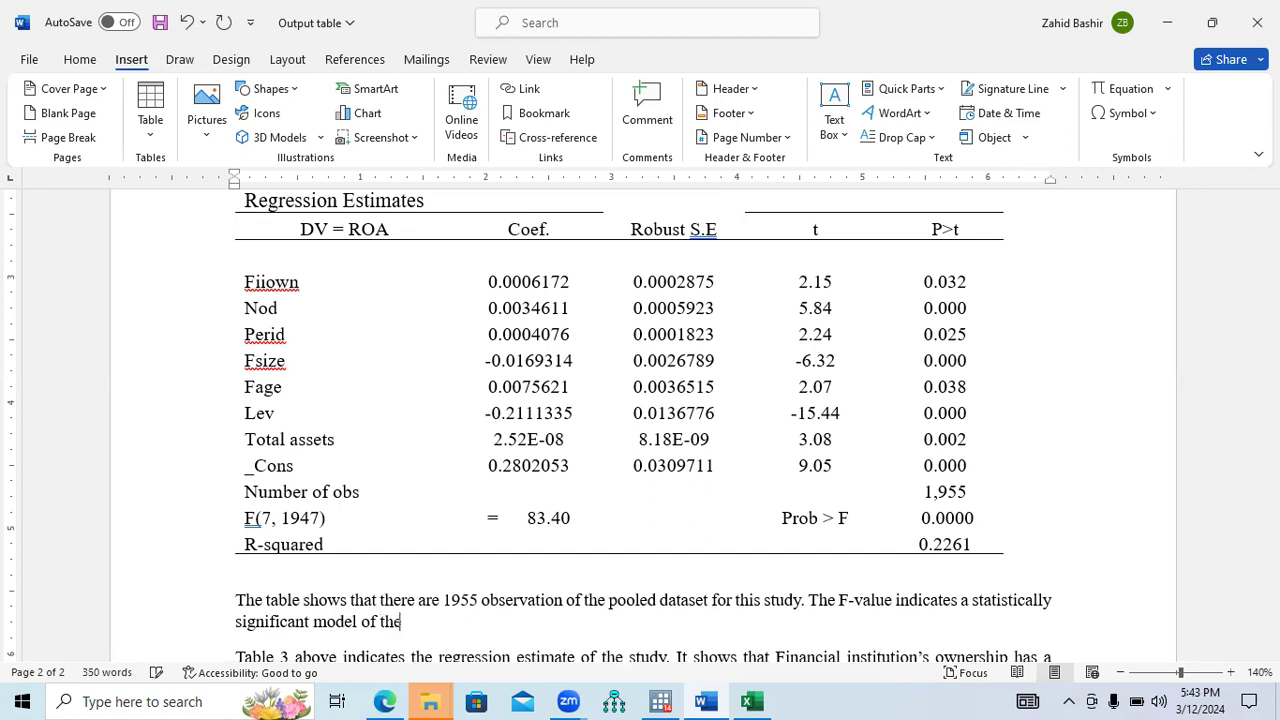
{"action": "type", "text": " study ("}
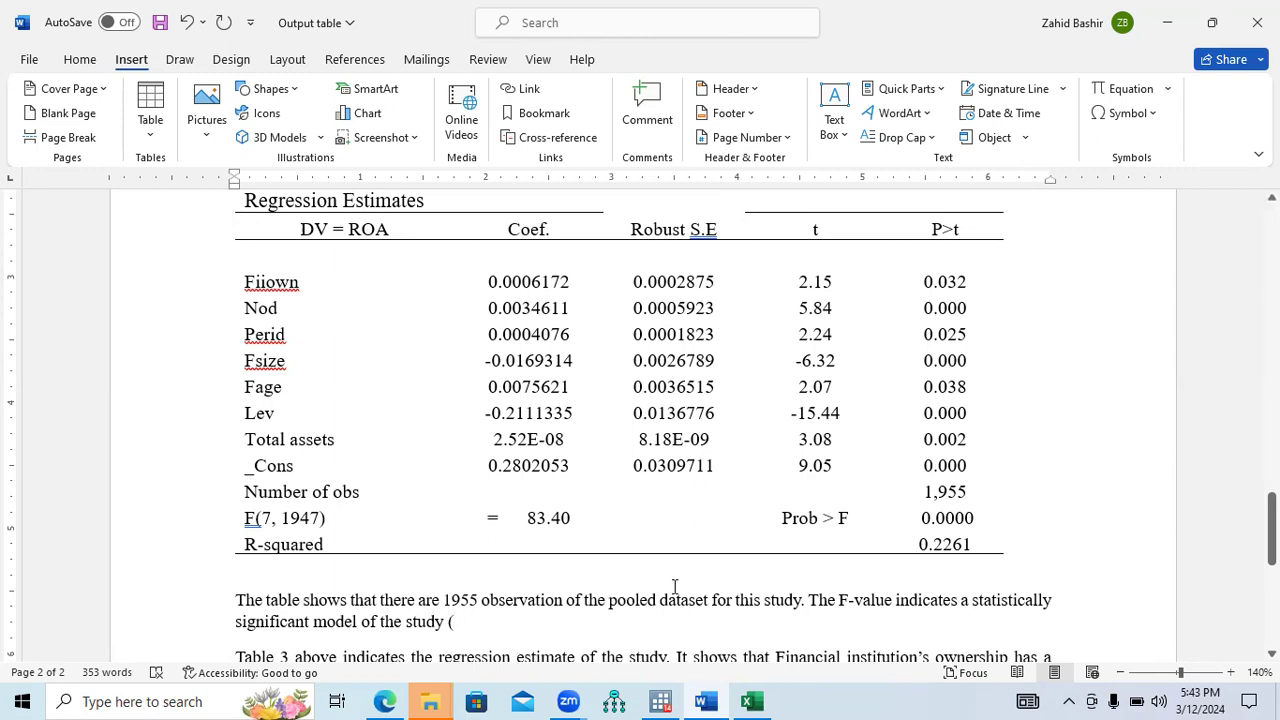
{"action": "type", "text": "83"}
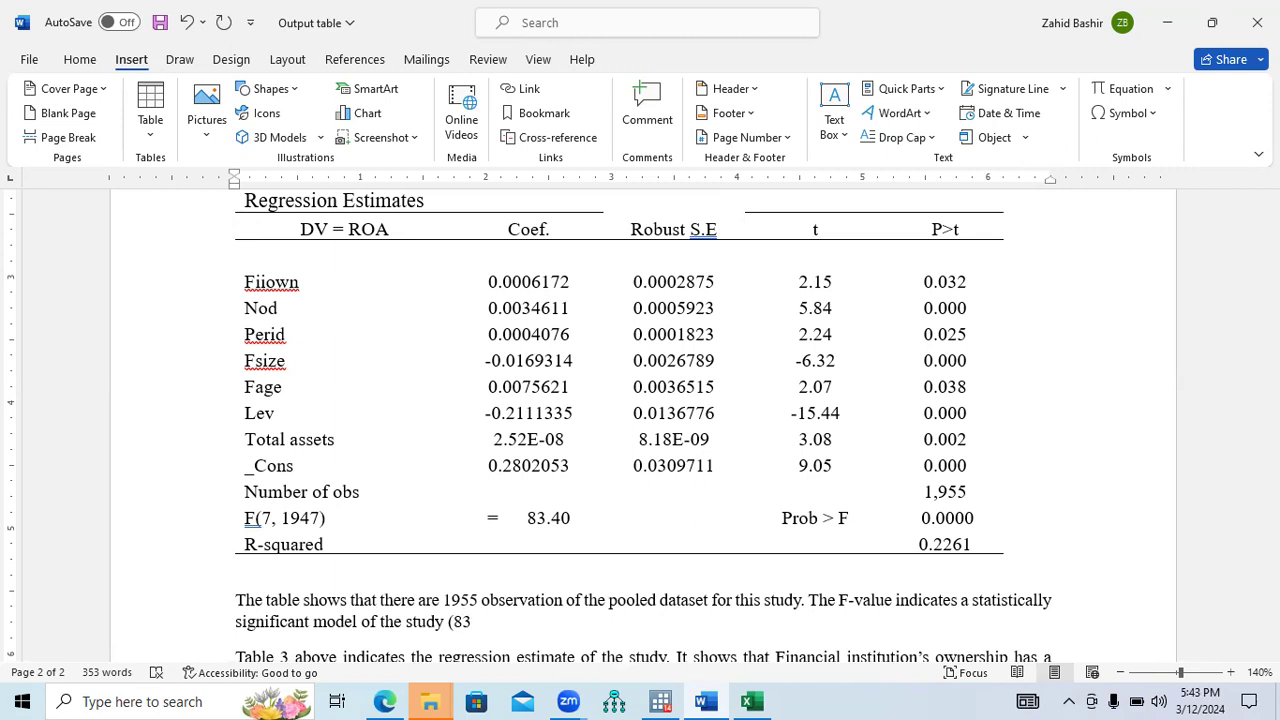
{"action": "type", "text": ".40"}
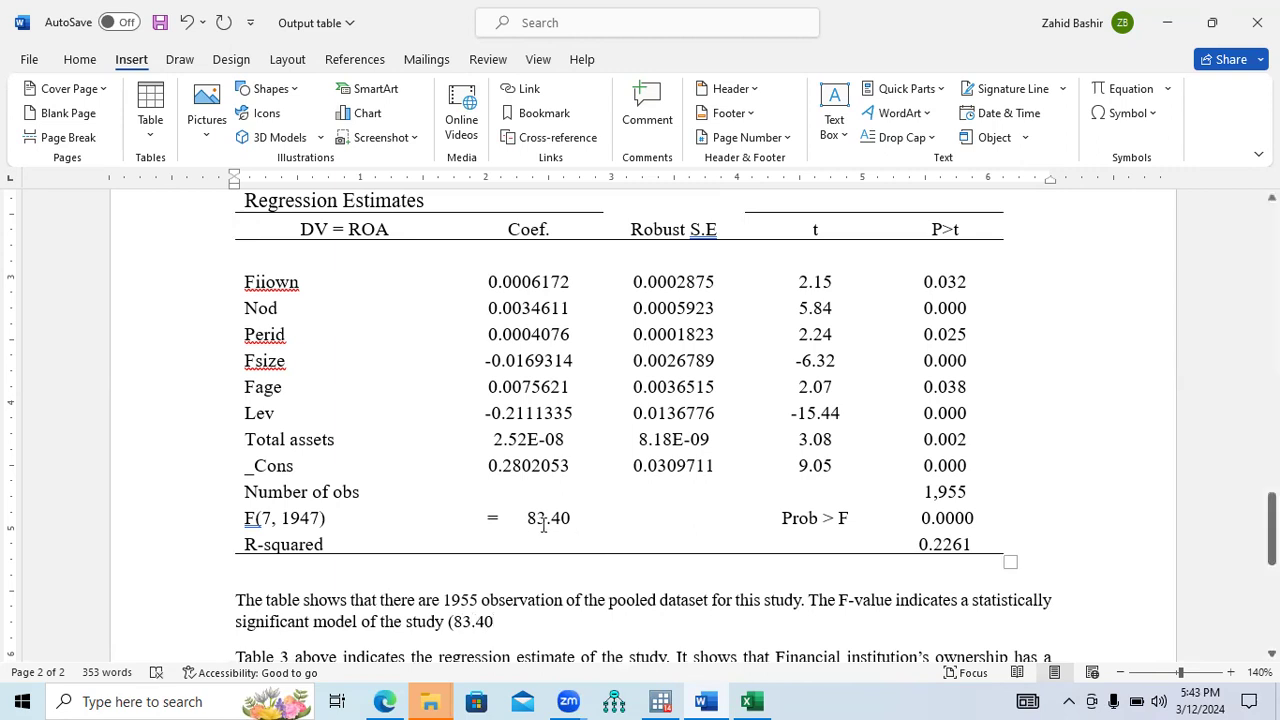
Check the F and Prob > F values in the table and finish the F-value sentence with ", p = 0.000)."
{"action": "left_click_drag", "start_coordinate": [527, 518], "coordinate": [572, 518]}
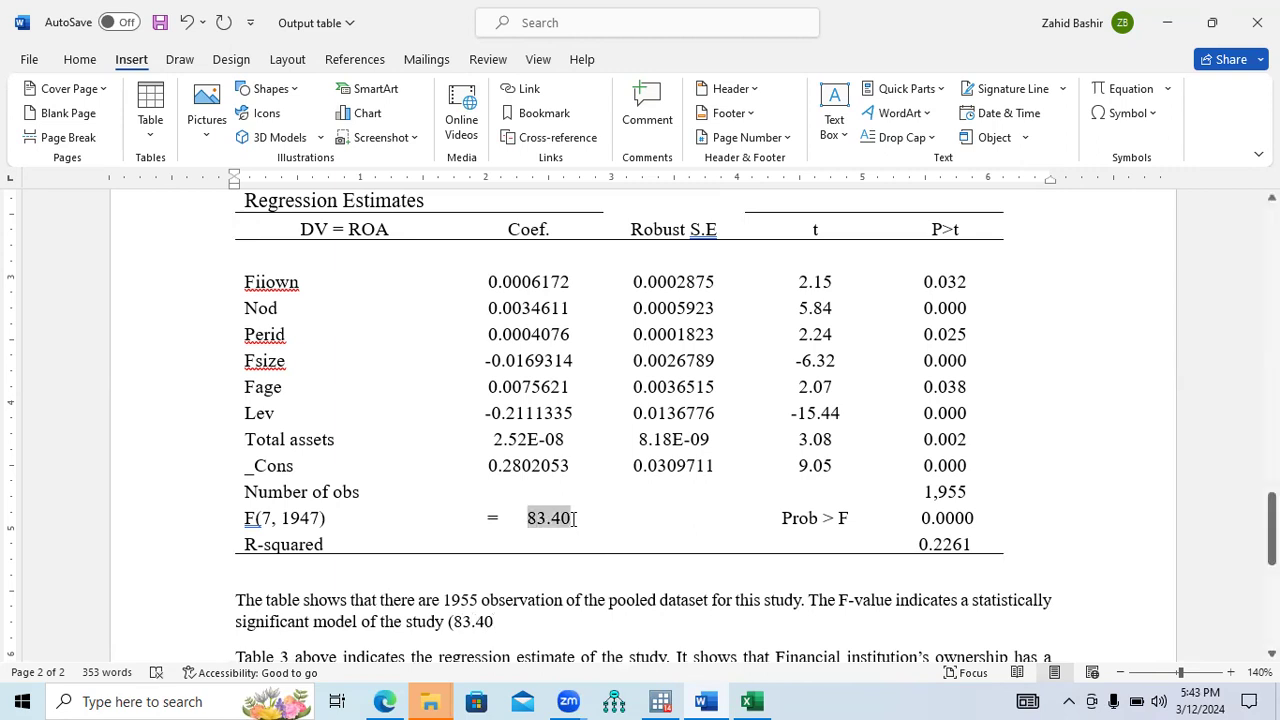
{"action": "left_click", "coordinate": [530, 622]}
{"action": "type", "text": ", p"}
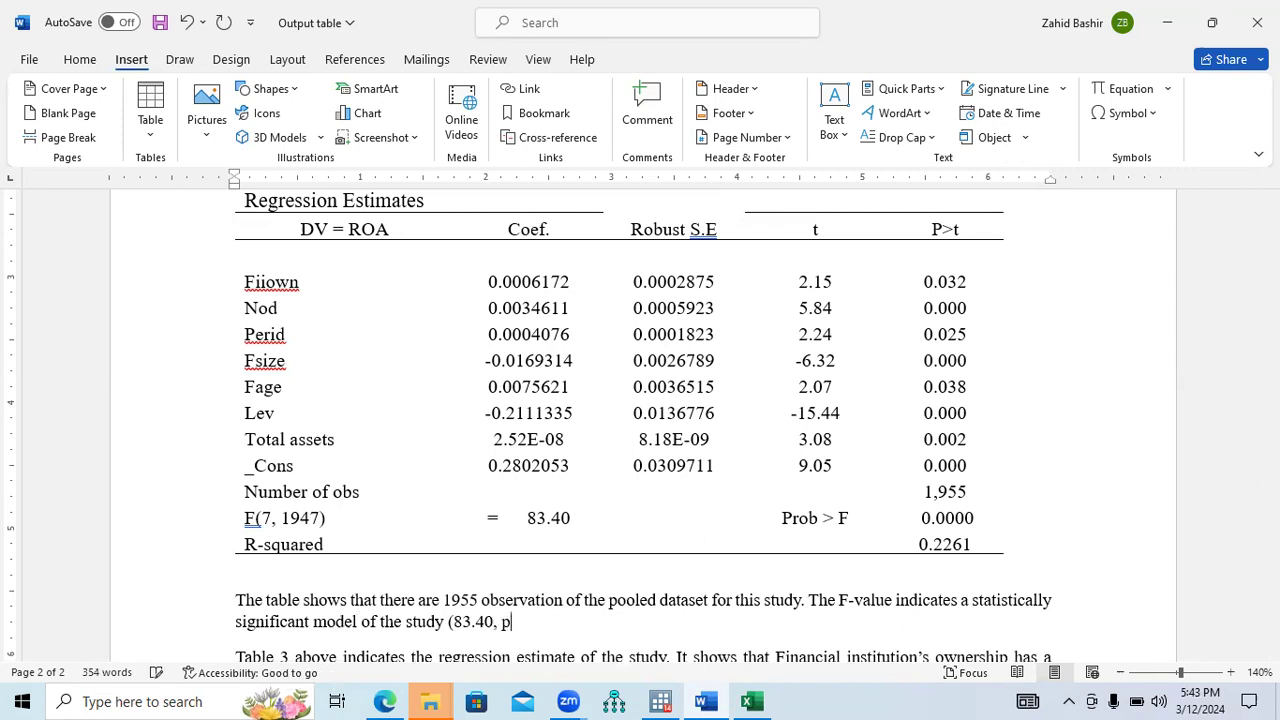
{"action": "type", "text": " = 0.000"}
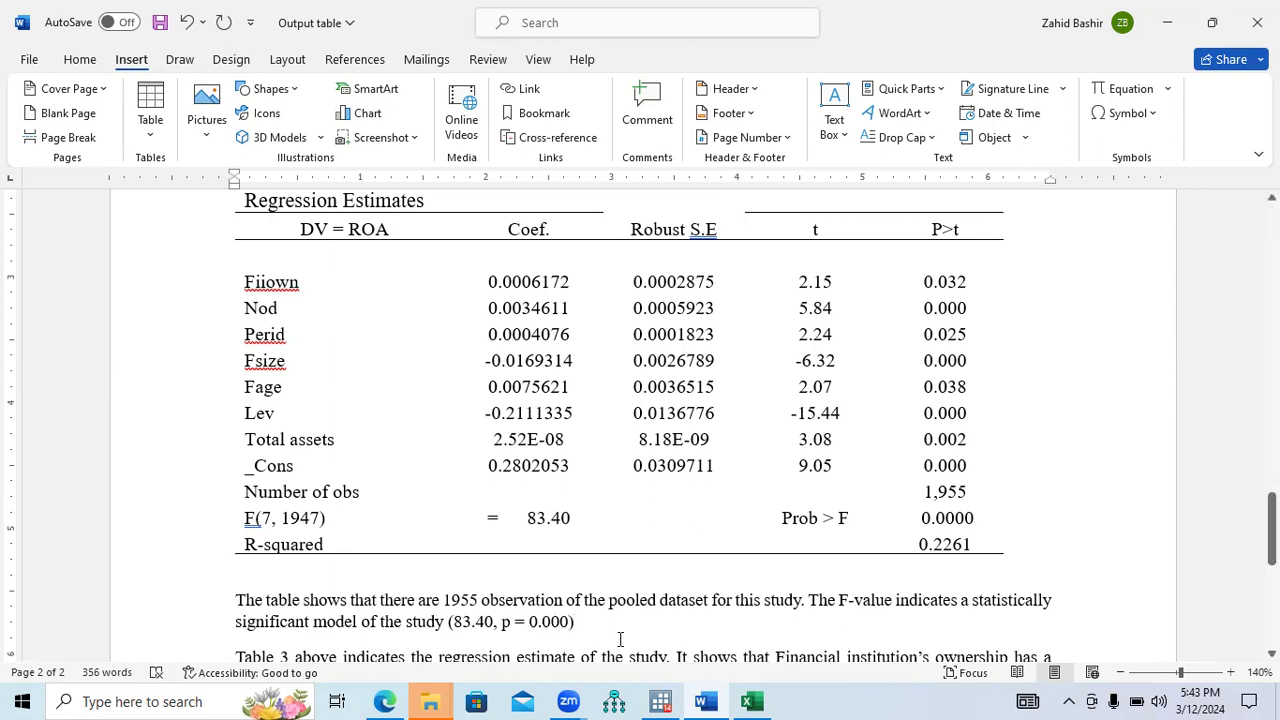
{"action": "left_click_drag", "start_coordinate": [976, 517], "coordinate": [925, 517]}
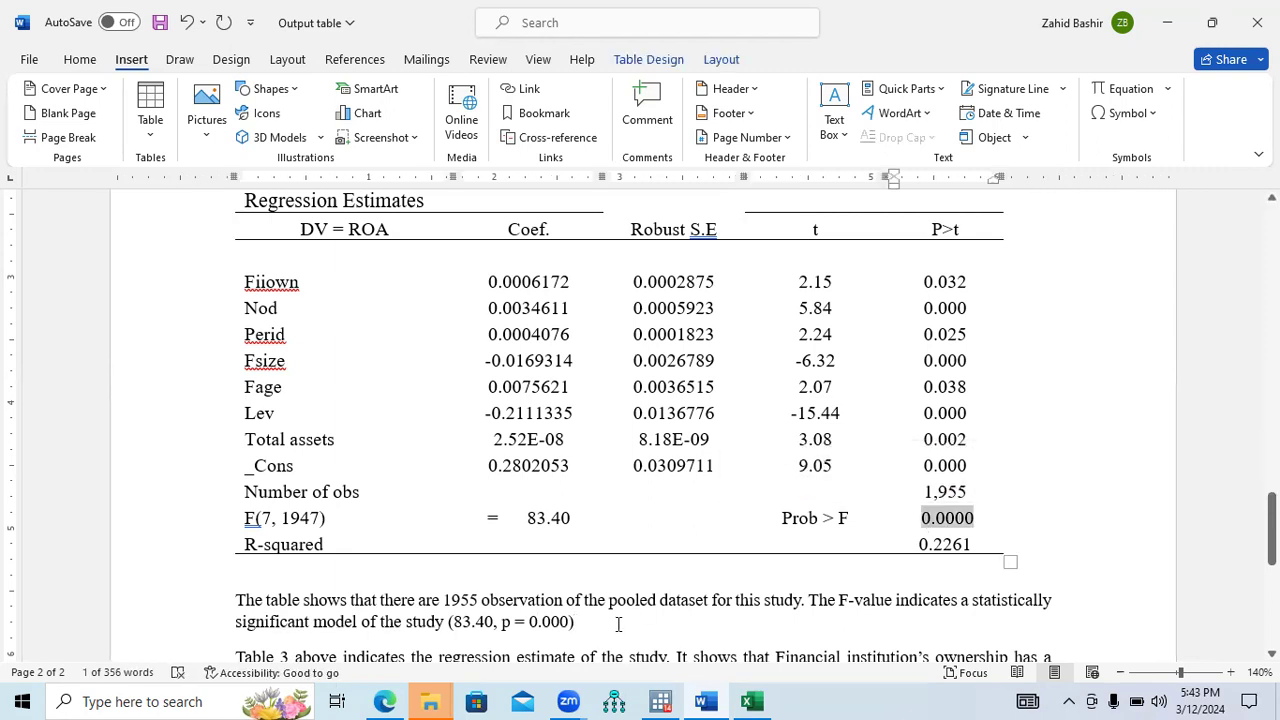
{"action": "left_click", "coordinate": [593, 626]}
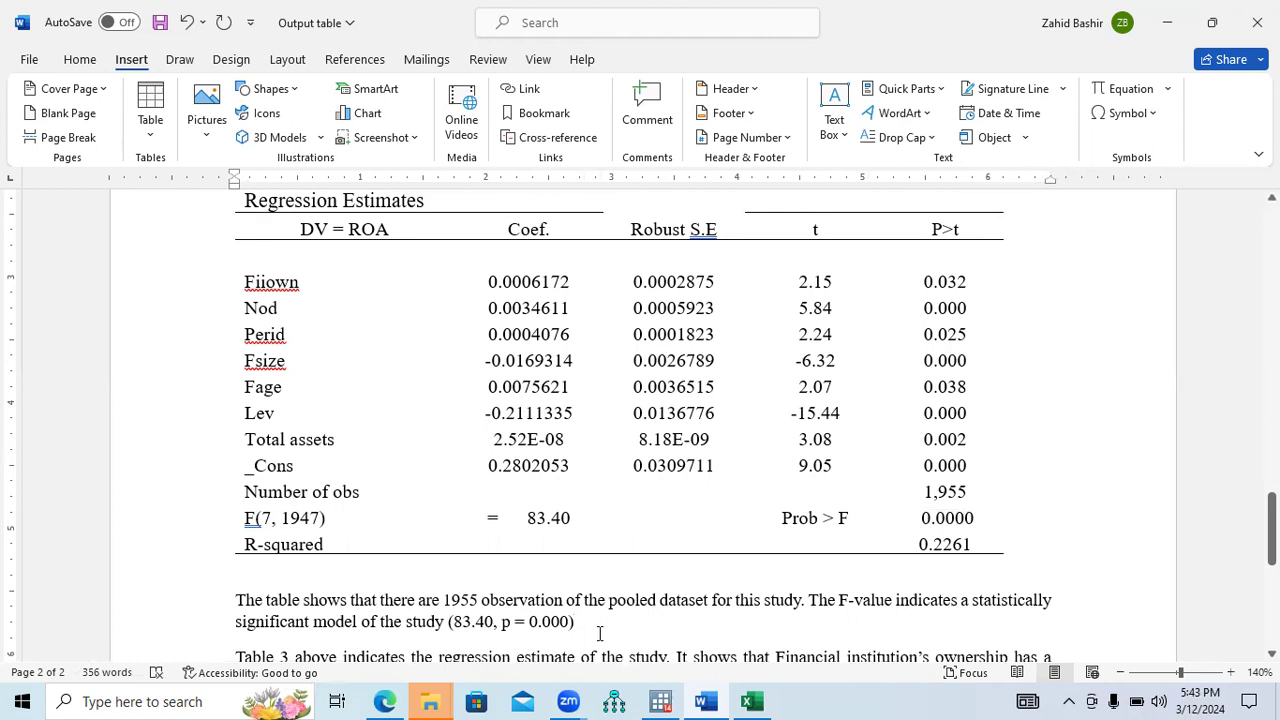
{"action": "type", "text": "."}
Insert "fit and" before "significant model" in the F-value sentence
{"action": "left_click", "coordinate": [236, 621]}
{"action": "type", "text": "fit and"}
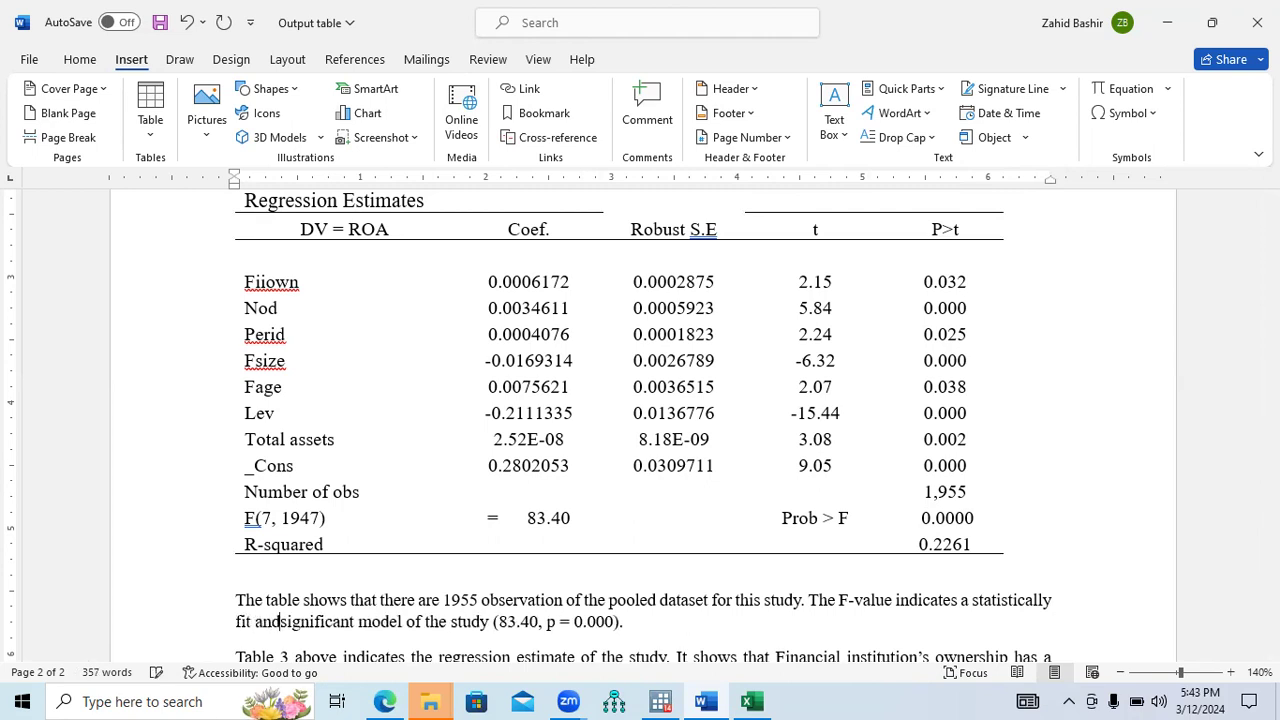
{"action": "left_click", "coordinate": [682, 624]}
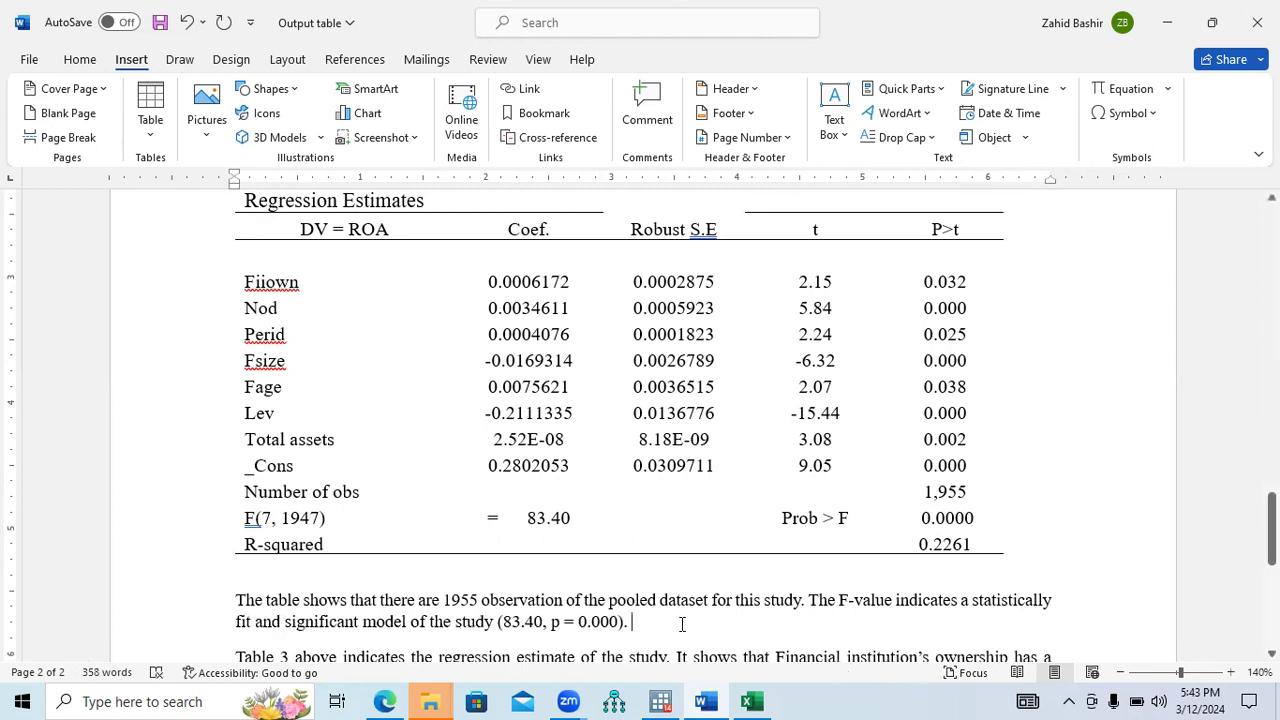
Begin a sentence on the R-squared row with "The R-square value indicates that approximately 23%" after the F-value sentence
{"action": "left_click", "coordinate": [193, 546]}
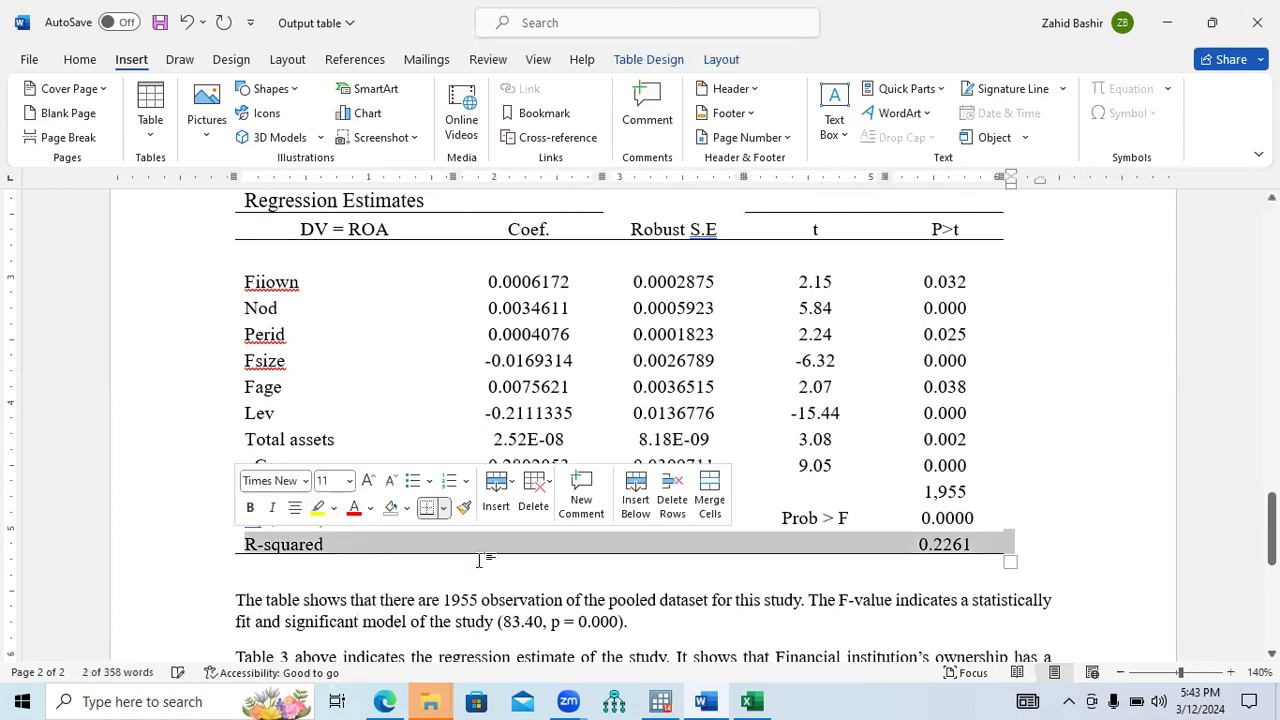
{"action": "left_click", "coordinate": [659, 622]}
{"action": "type", "text": "The "}
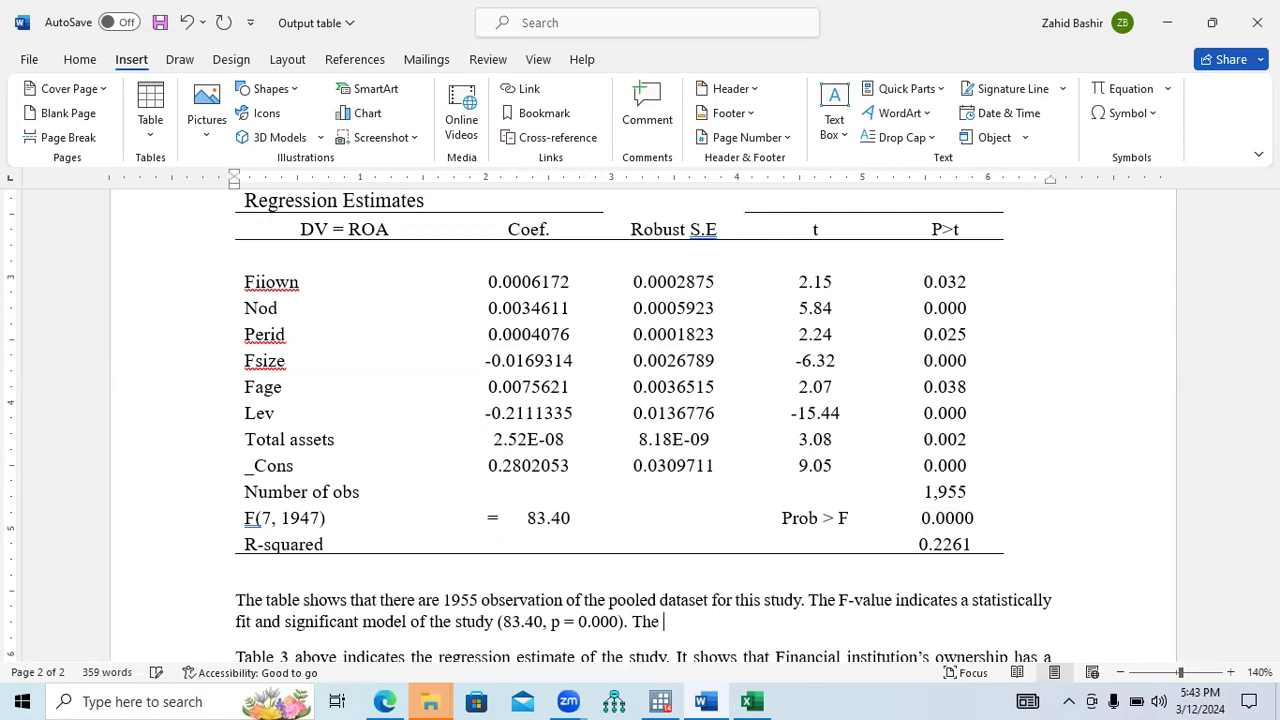
{"action": "type", "text": "R-square value indicates"}
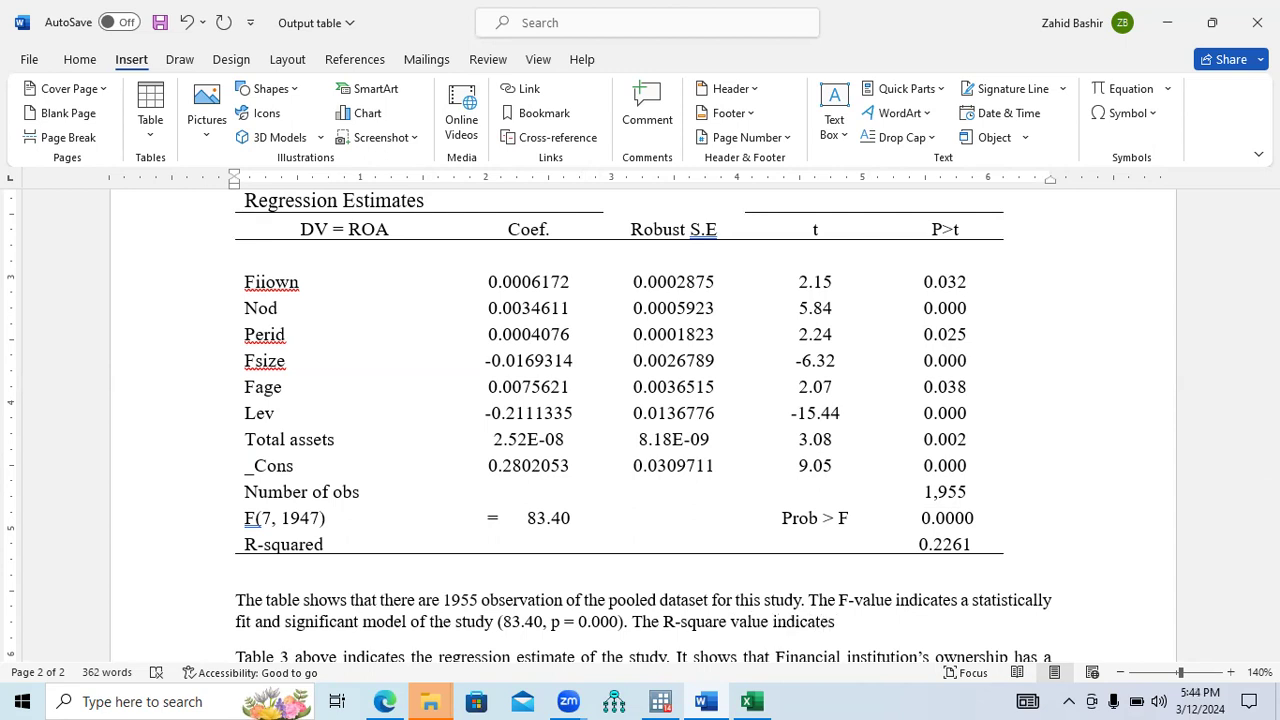
{"action": "type", "text": " that approximatle"}
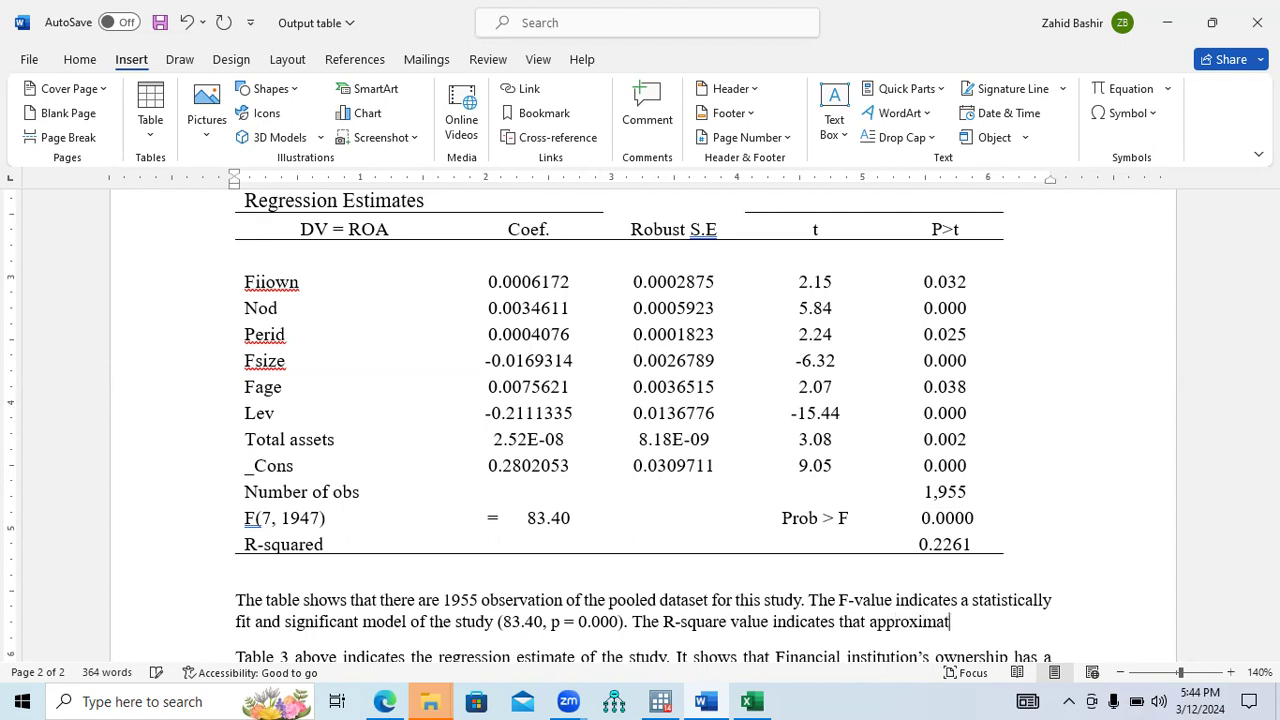
{"action": "key", "text": "BackSpace"}
{"action": "type", "text": "y"}
{"action": "type", "text": " 23"}
{"action": "type", "text": "%"}
Finish the R-square sentence with "variation in the ROA is explained by independent variables of the study."
{"action": "type", "text": " variation"}
{"action": "type", "text": " in the "}
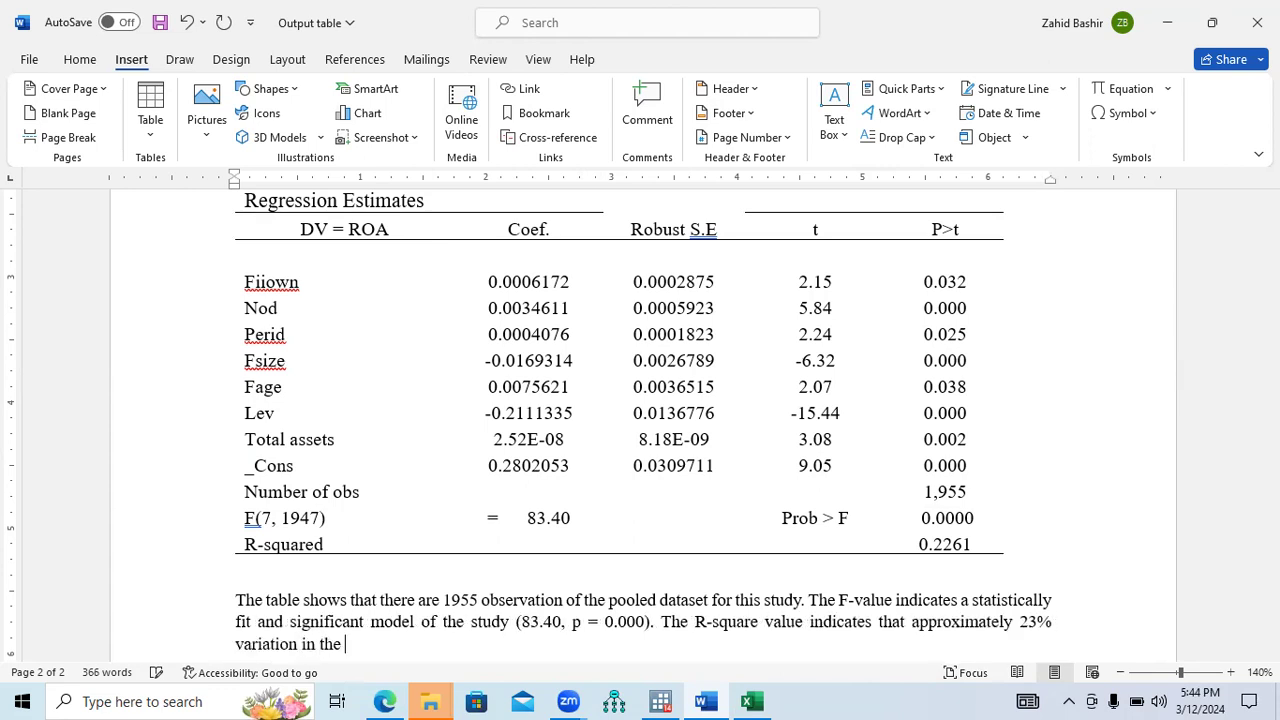
{"action": "type", "text": "ROA is explained by "}
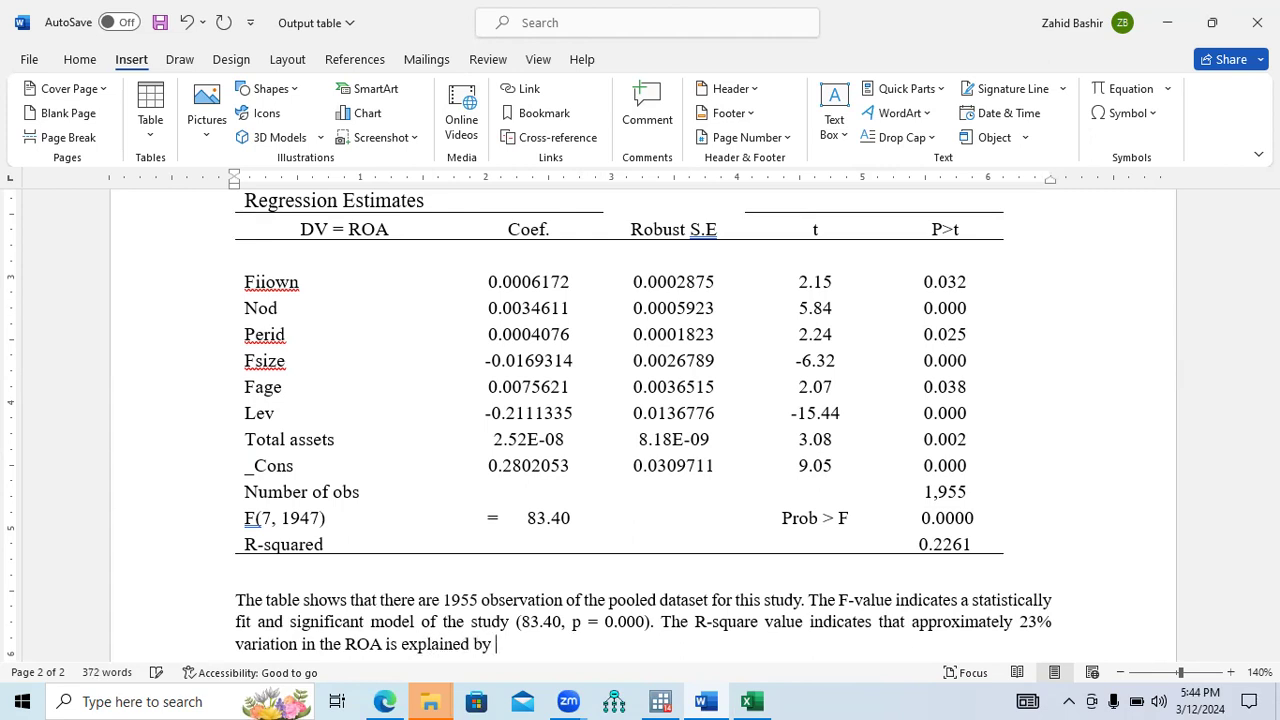
{"action": "type", "text": "independent variab"}
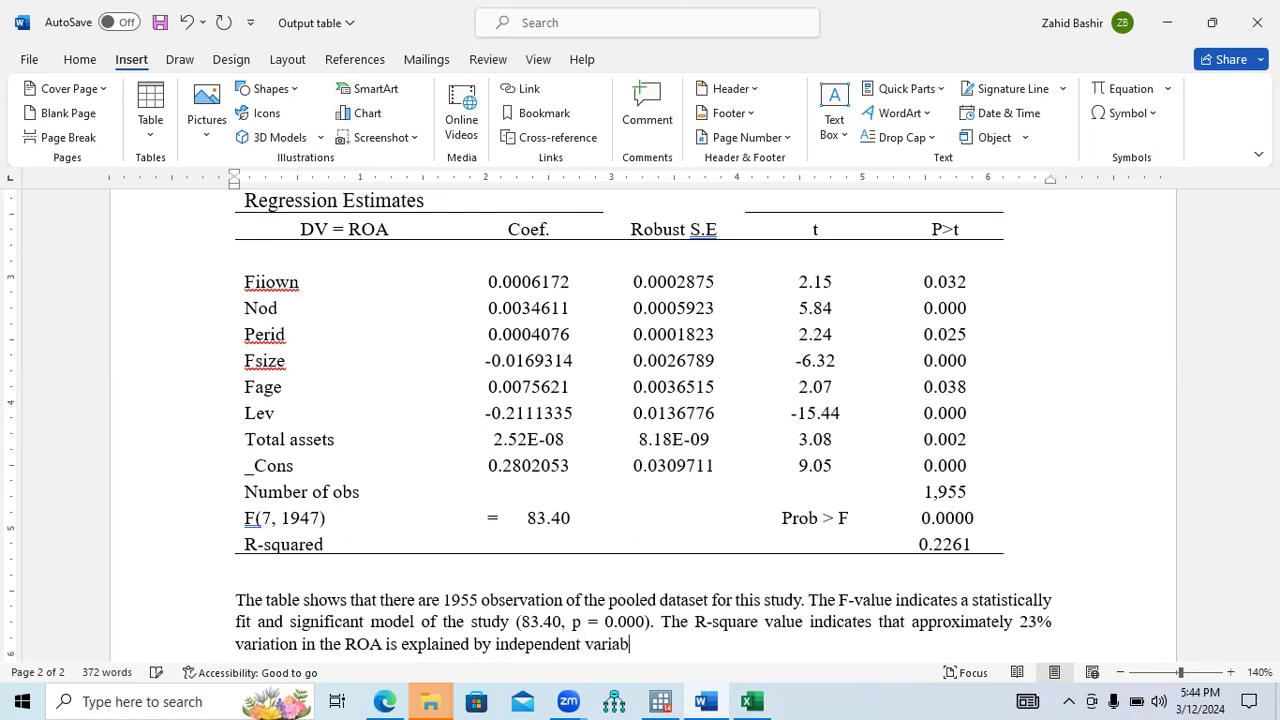
{"action": "type", "text": "les of the study."}
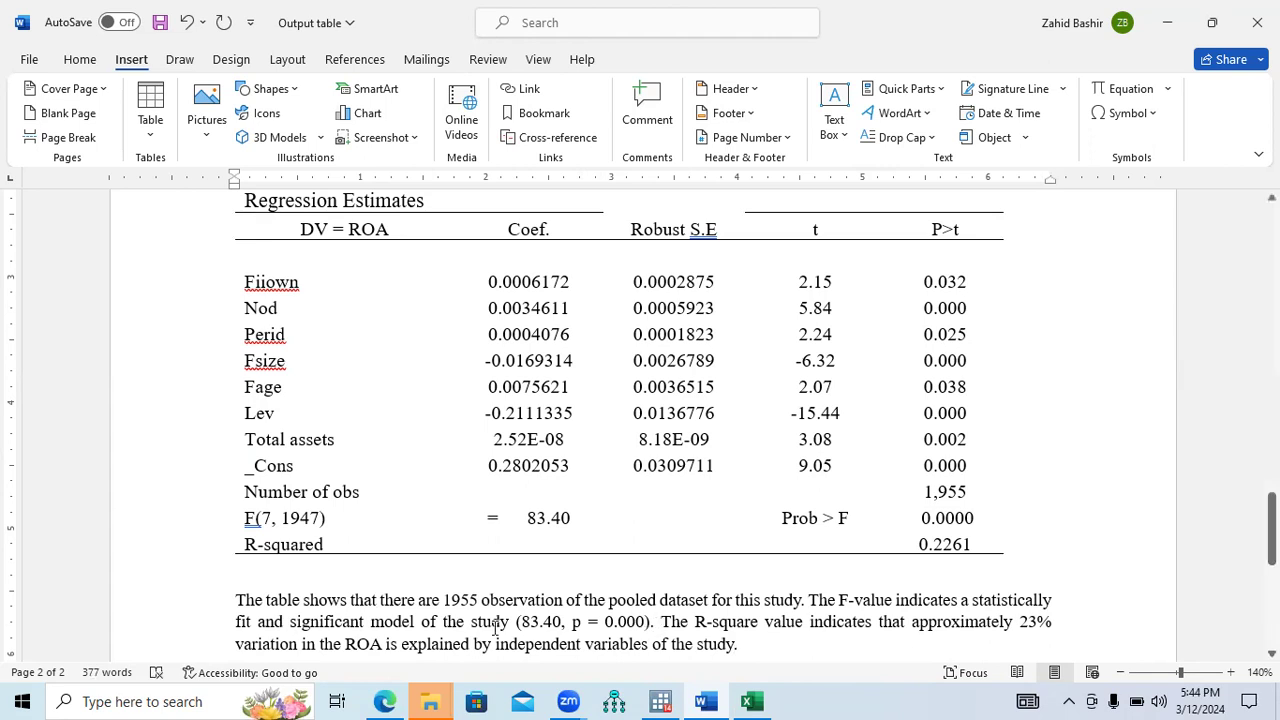
Insert "the variations in" before "independent variables" in the R-square sentence
{"action": "left_click", "coordinate": [491, 645]}
{"action": "type", "text": "the variati"}
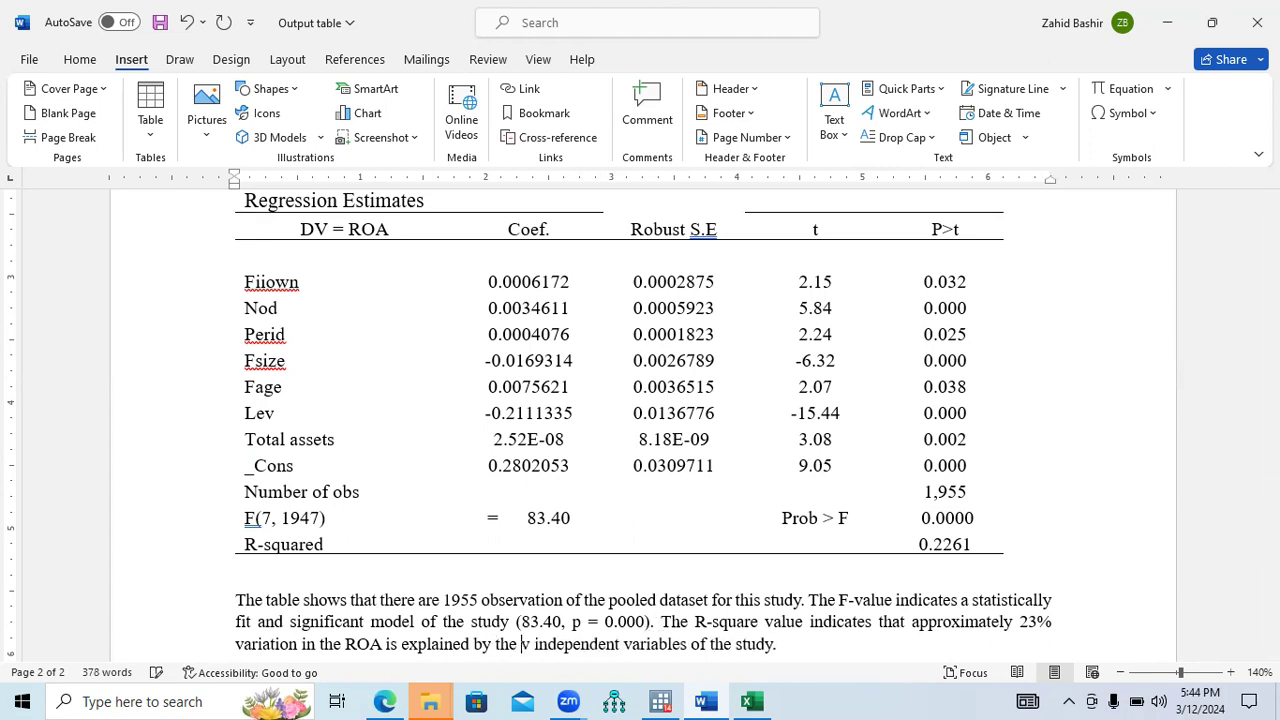
{"action": "type", "text": "ons in"}
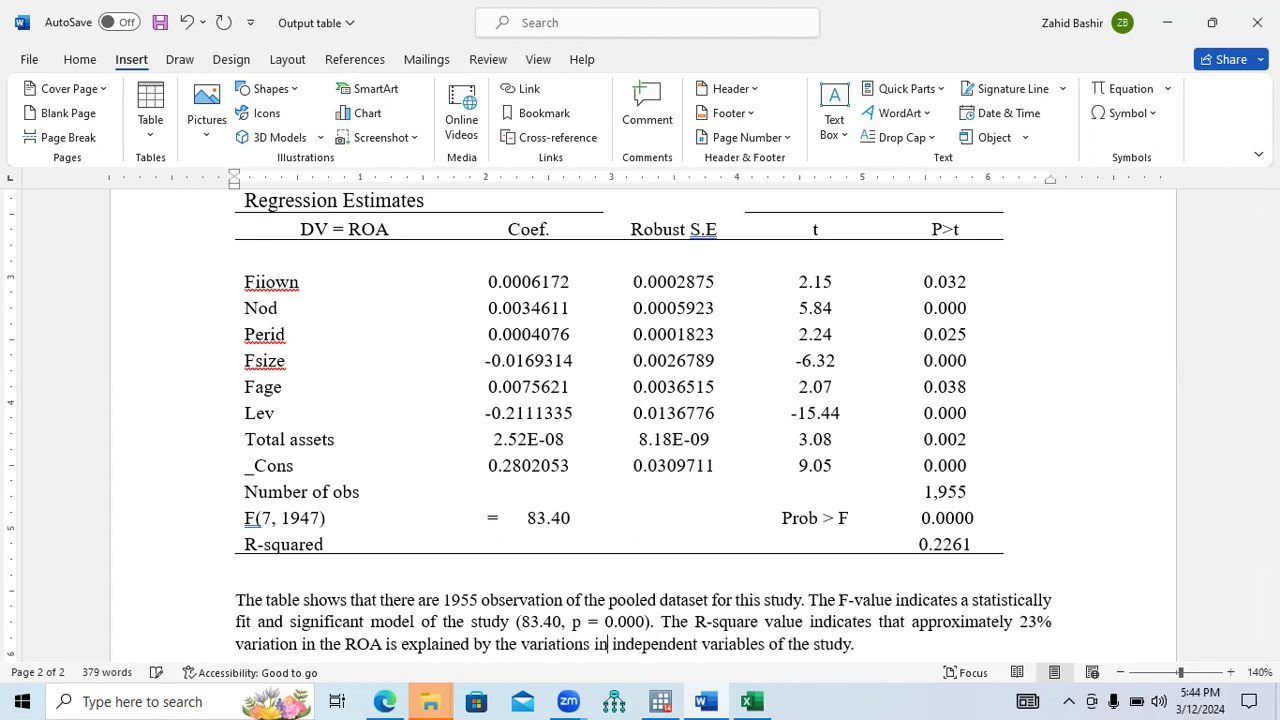
Review the finished model-fit paragraph against the table's independent variables, and reread the paragraph on financial institution's ownership below it
{"action": "left_click_drag", "start_coordinate": [766, 645], "coordinate": [647, 645]}
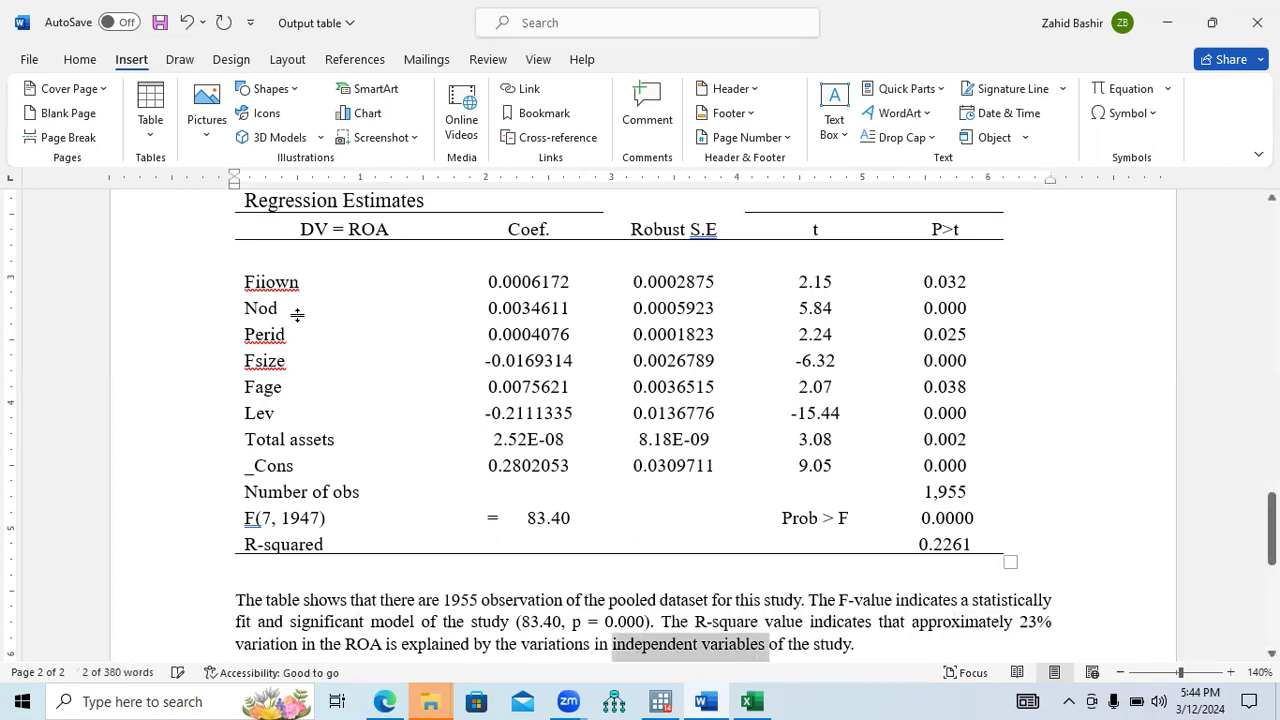
{"action": "left_click_drag", "start_coordinate": [284, 289], "coordinate": [287, 452]}
{"action": "left_click_drag", "start_coordinate": [878, 645], "coordinate": [238, 600]}
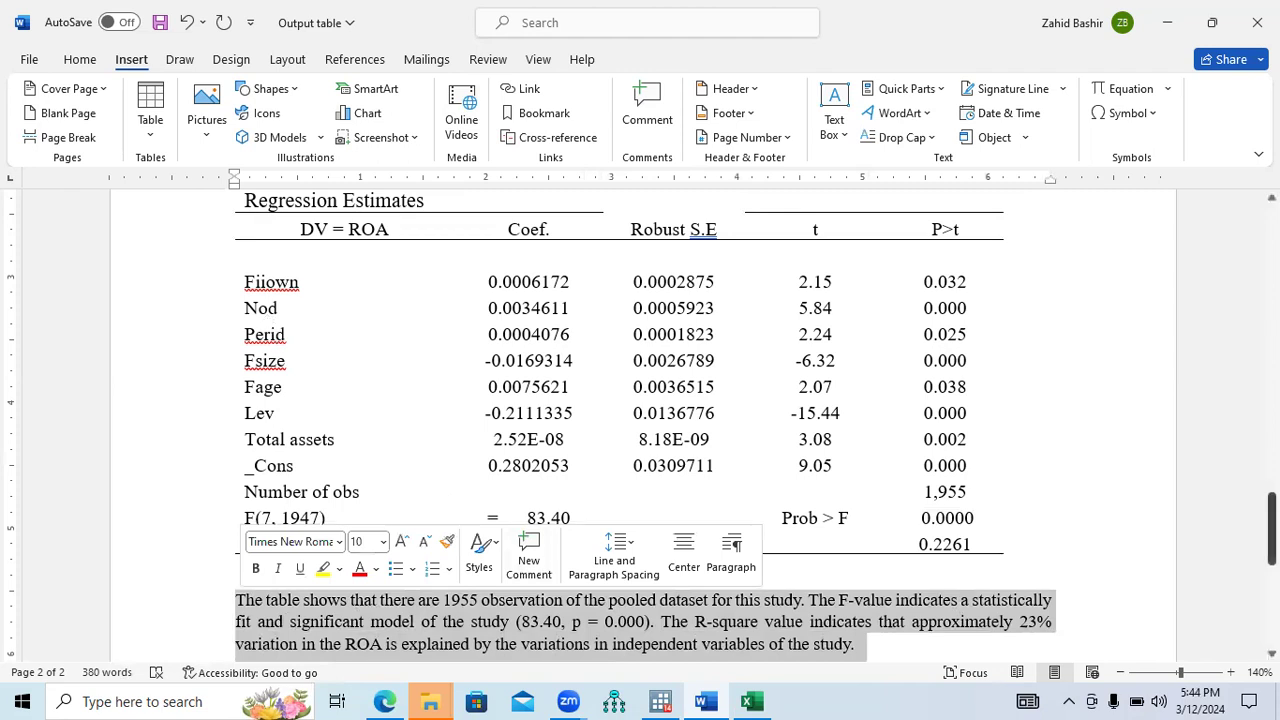
{"action": "scroll", "coordinate": [1050, 515], "scroll_direction": "down", "scroll_amount": 4}
{"action": "left_click_drag", "start_coordinate": [908, 493], "coordinate": [244, 470]}
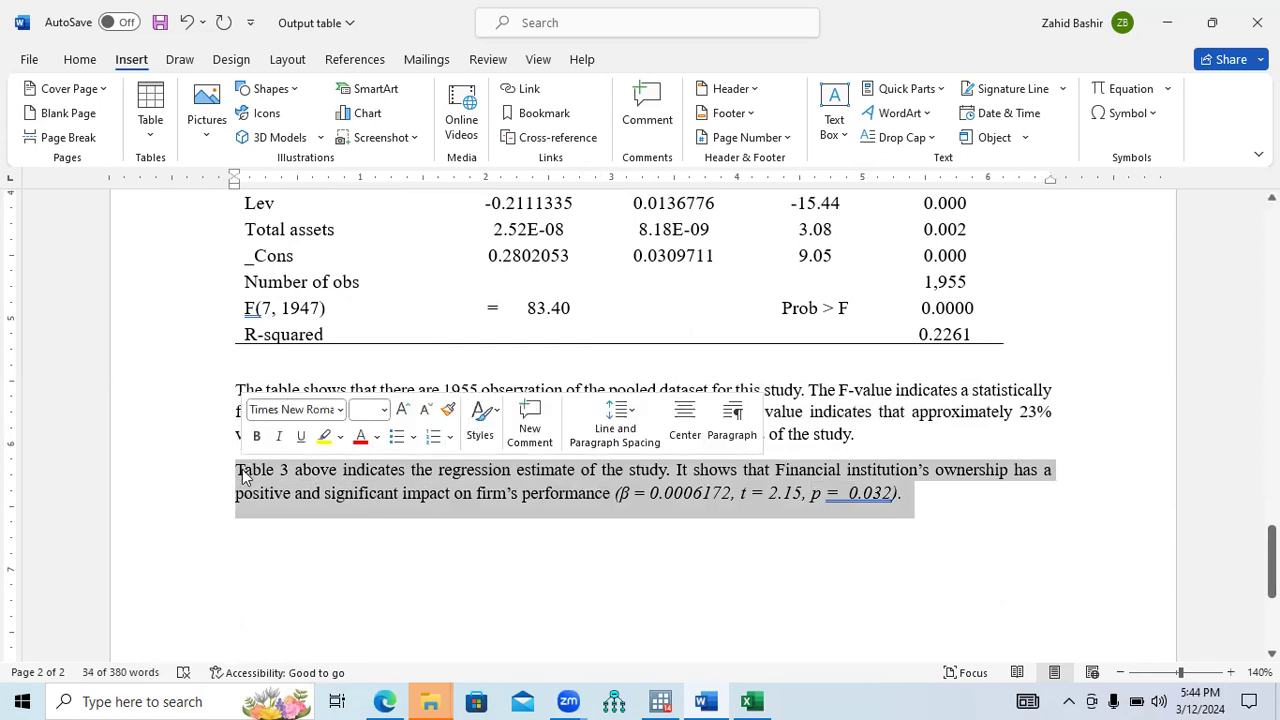
{"action": "left_click", "coordinate": [939, 515]}
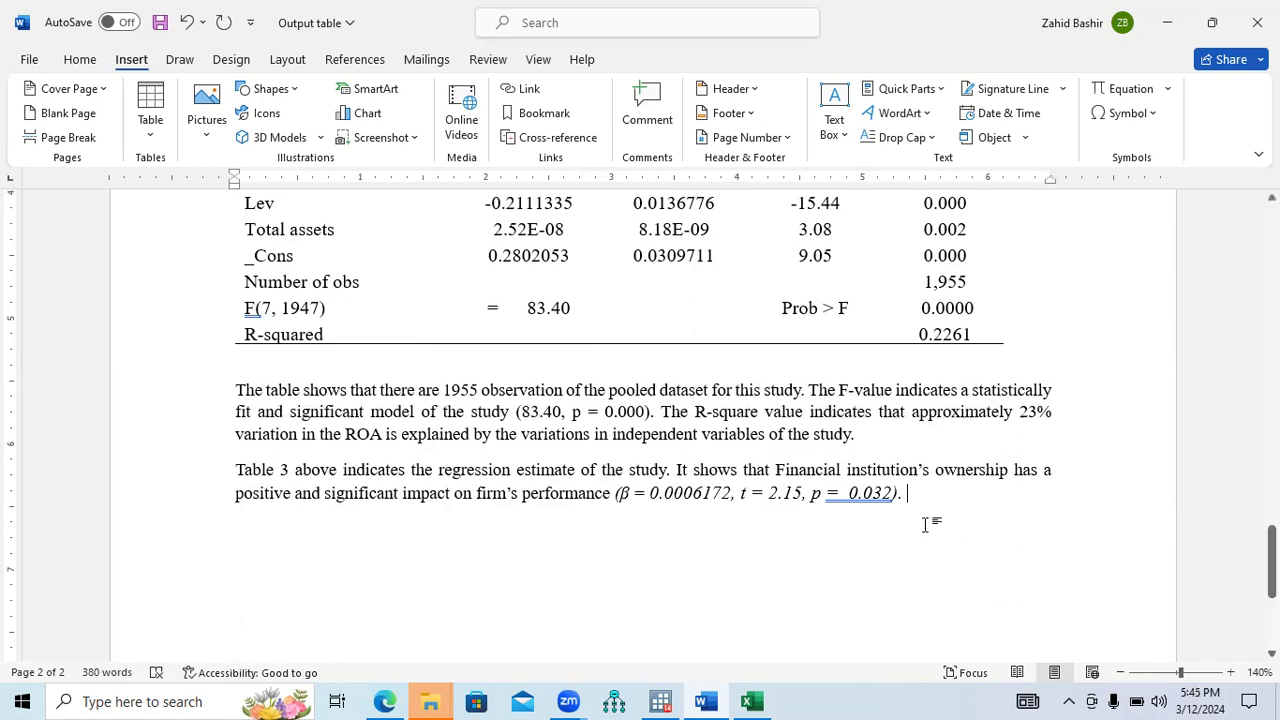
{"action": "left_click_drag", "start_coordinate": [1272, 562], "coordinate": [1272, 238]}
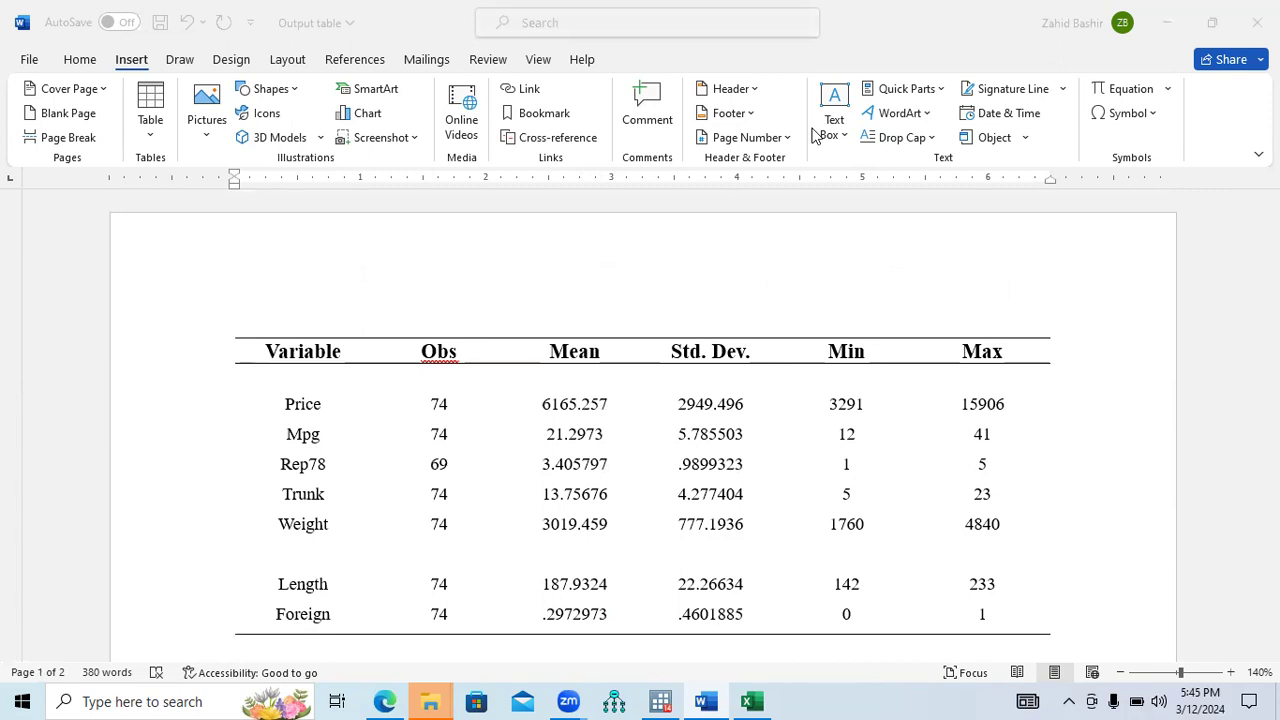
Switch to the Edge browser and show "Testing the Assumptions of Regression" in the PDF guide on step-by-step data analysis using Stata
{"action": "left_click", "coordinate": [388, 700]}
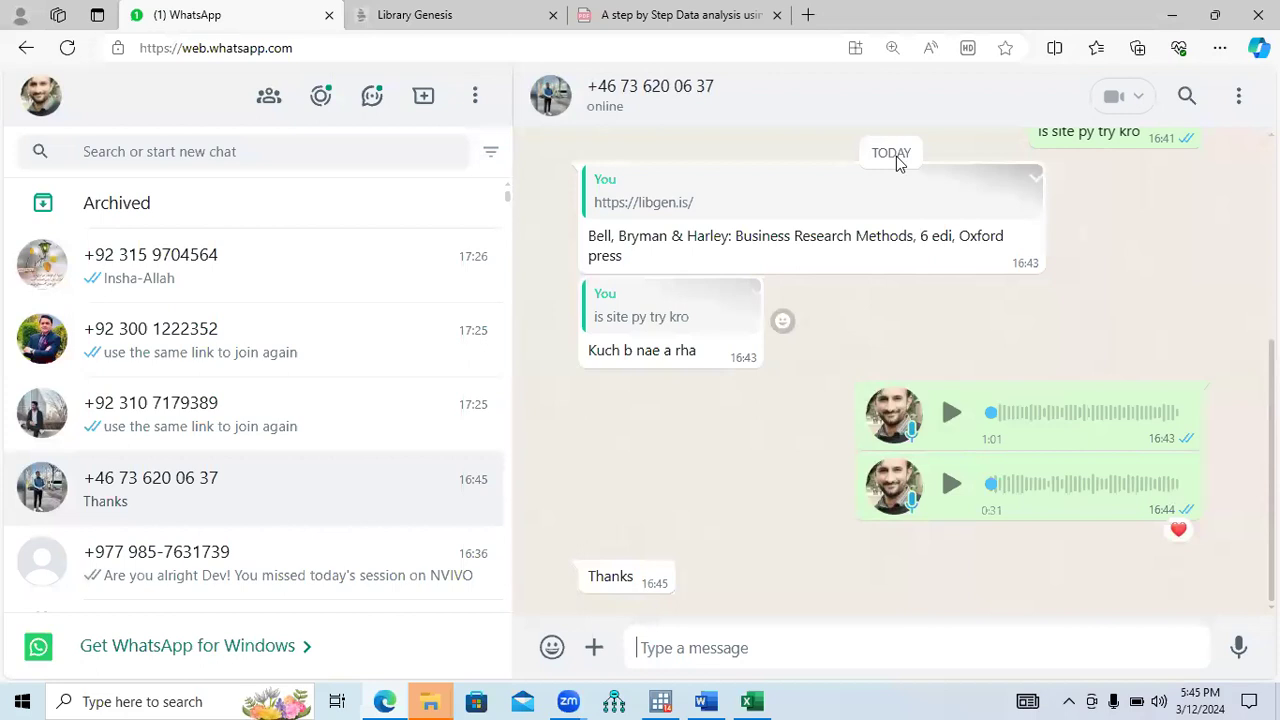
{"action": "left_click", "coordinate": [733, 10]}
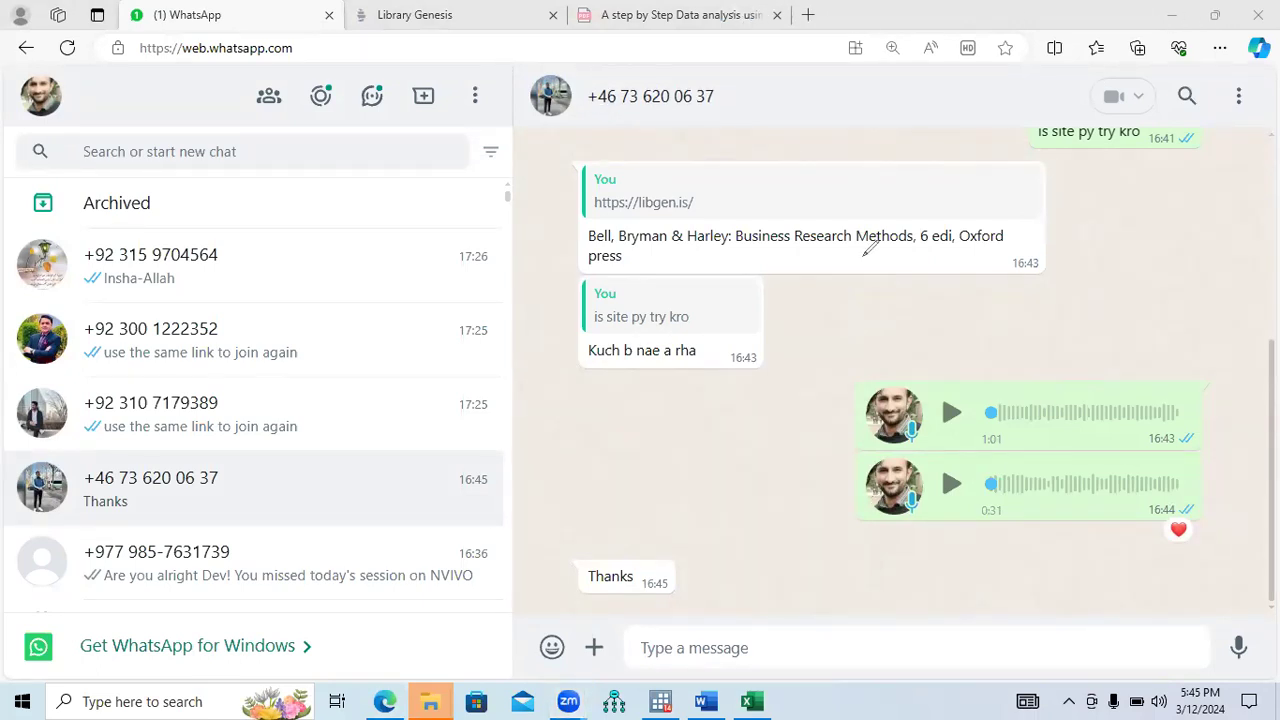
{"action": "left_click", "coordinate": [731, 17]}
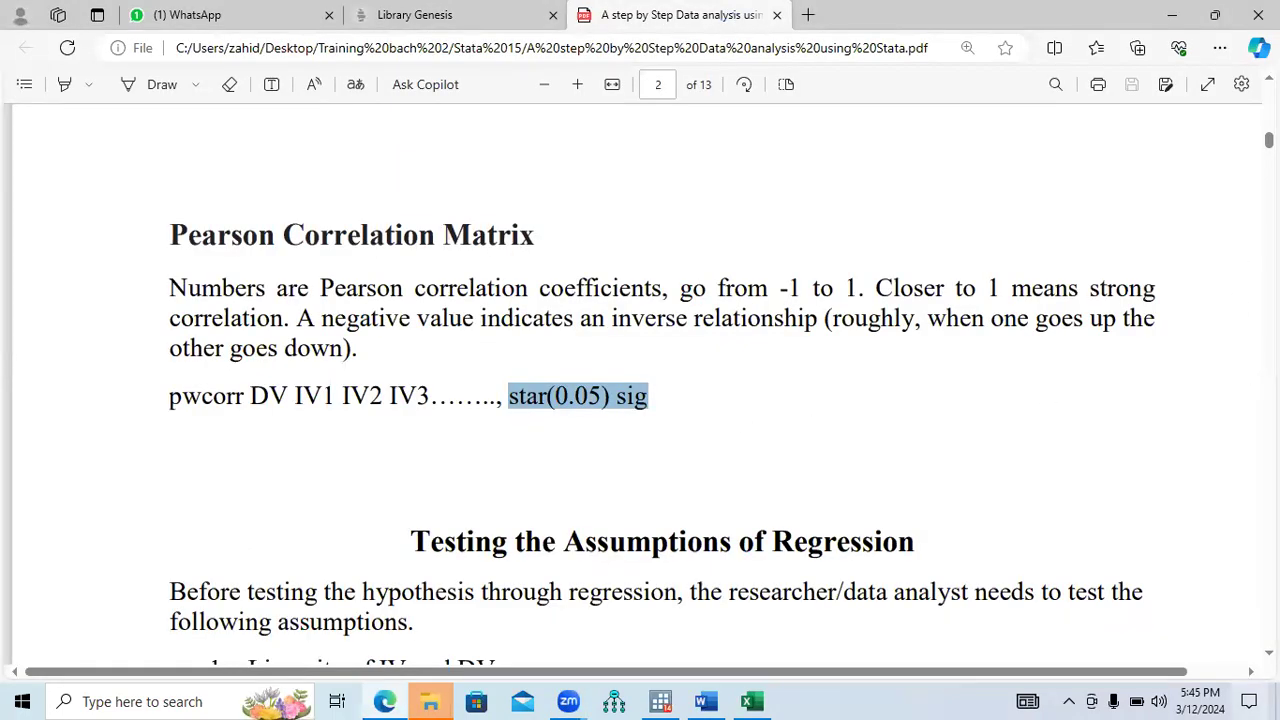
{"action": "scroll", "coordinate": [1243, 644], "scroll_direction": "down", "scroll_amount": 3}
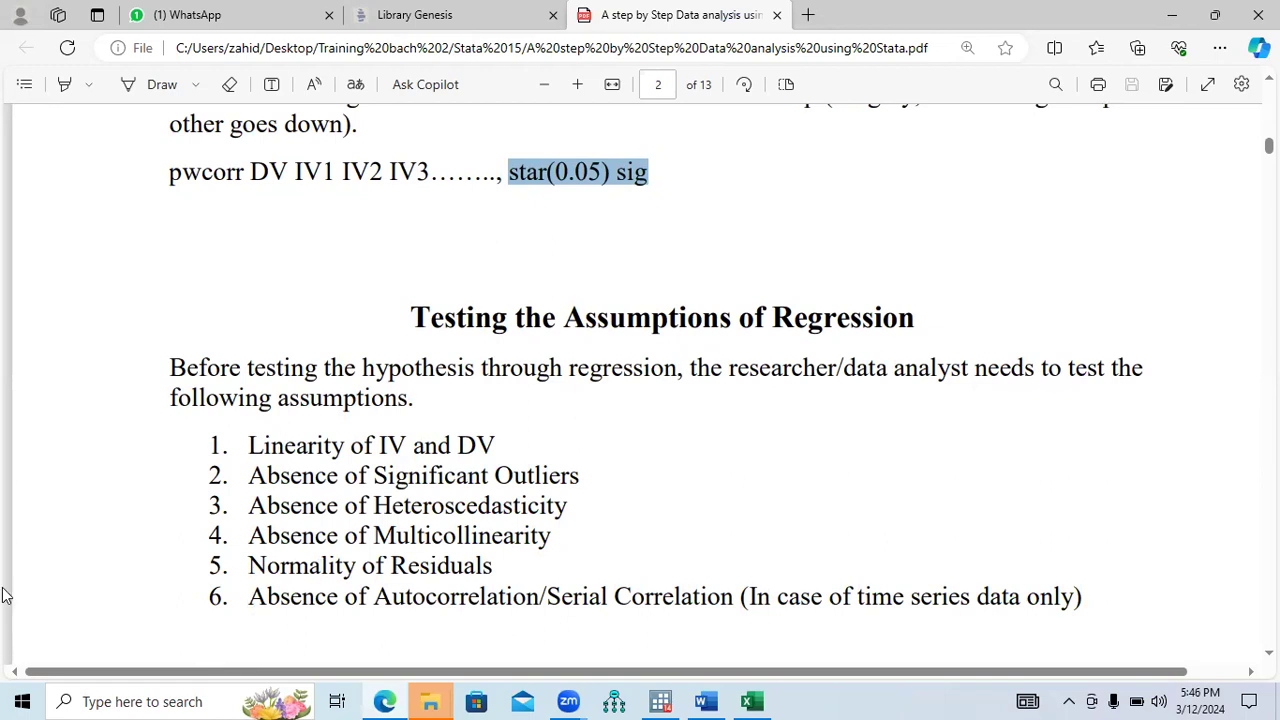
Go through the six listed regression assumptions one by one, from linearity of IV and DV to absence of autocorrelation/serial correlation
{"action": "left_click_drag", "start_coordinate": [250, 447], "coordinate": [351, 453]}
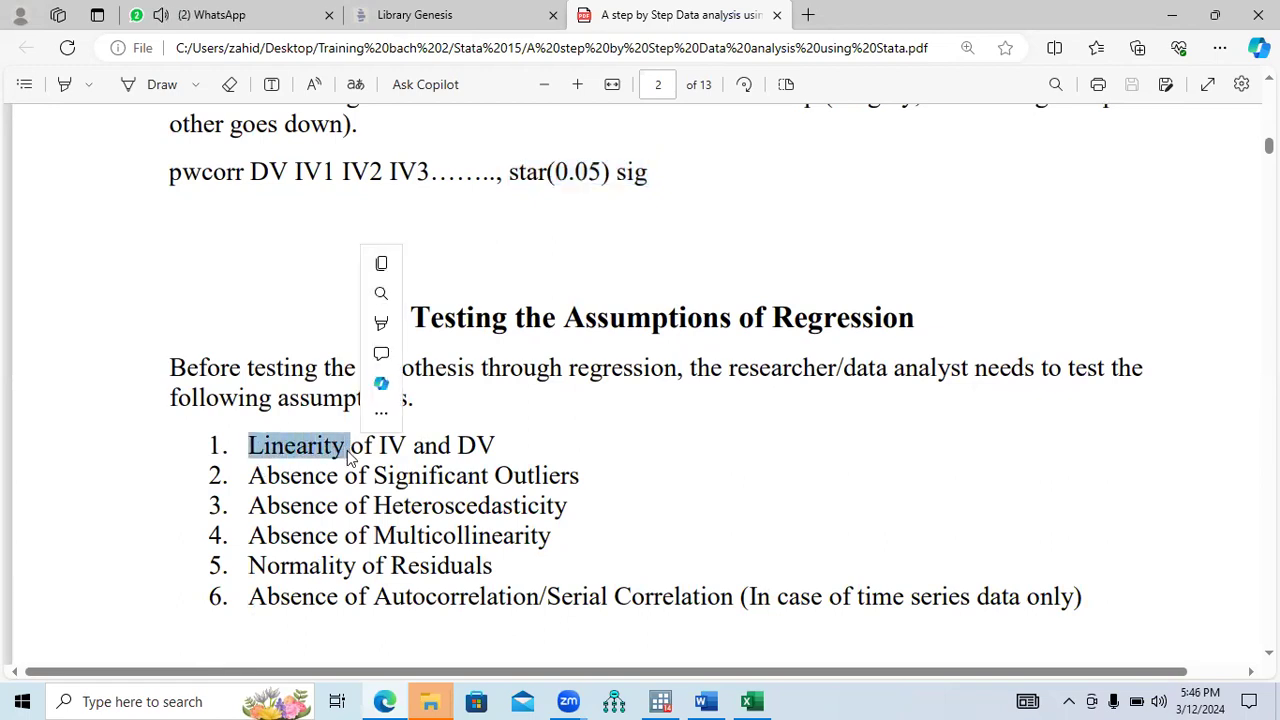
{"action": "left_click", "coordinate": [243, 9]}
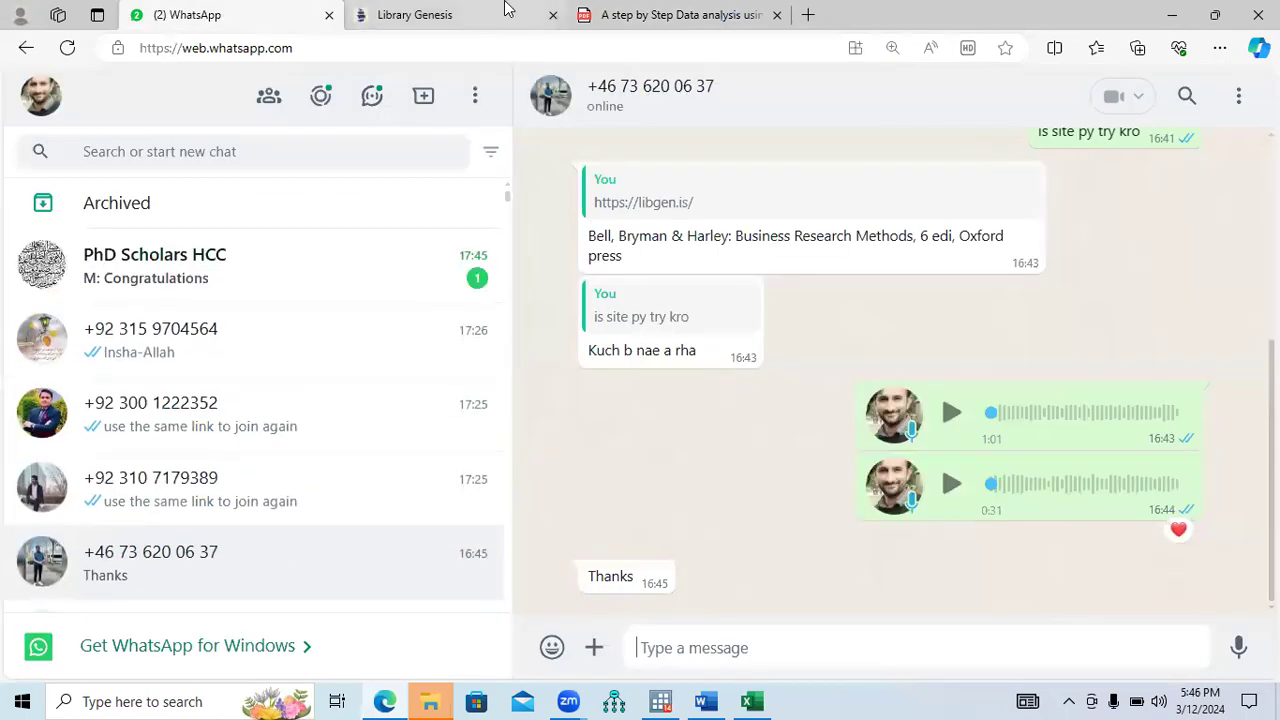
{"action": "left_click", "coordinate": [726, 9]}
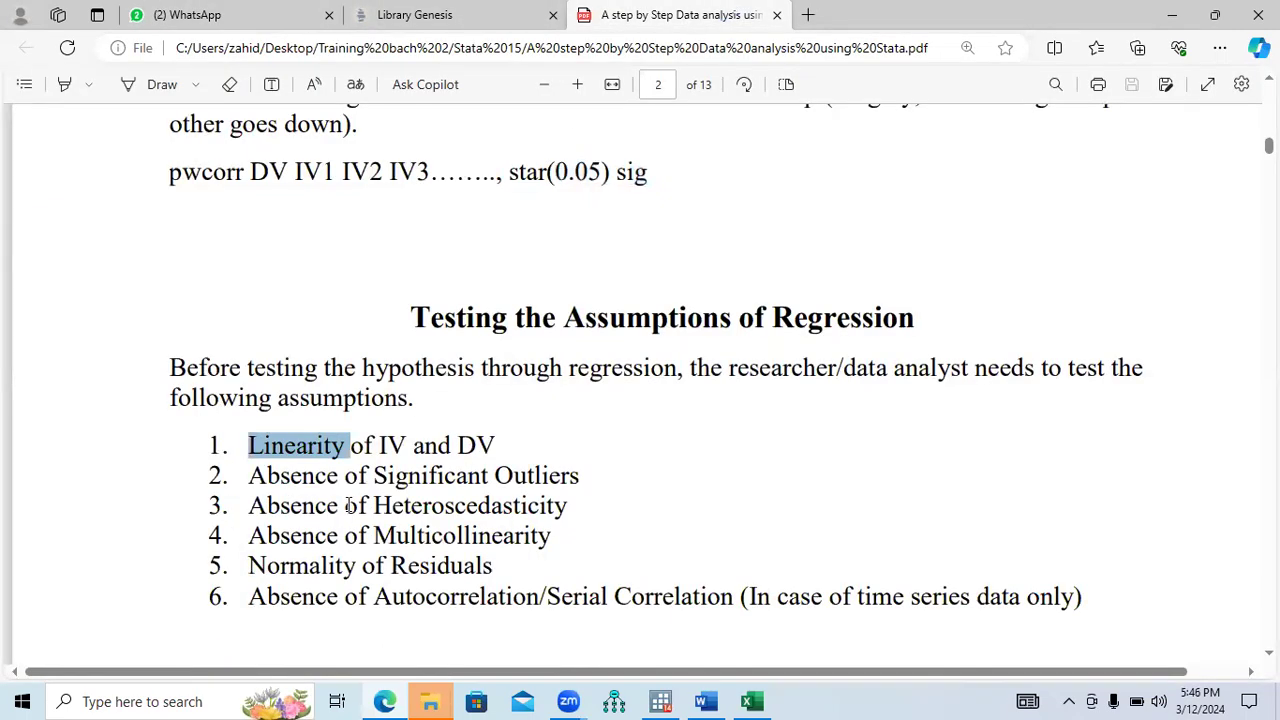
{"action": "left_click_drag", "start_coordinate": [380, 452], "coordinate": [495, 452]}
{"action": "left_click_drag", "start_coordinate": [255, 477], "coordinate": [583, 476]}
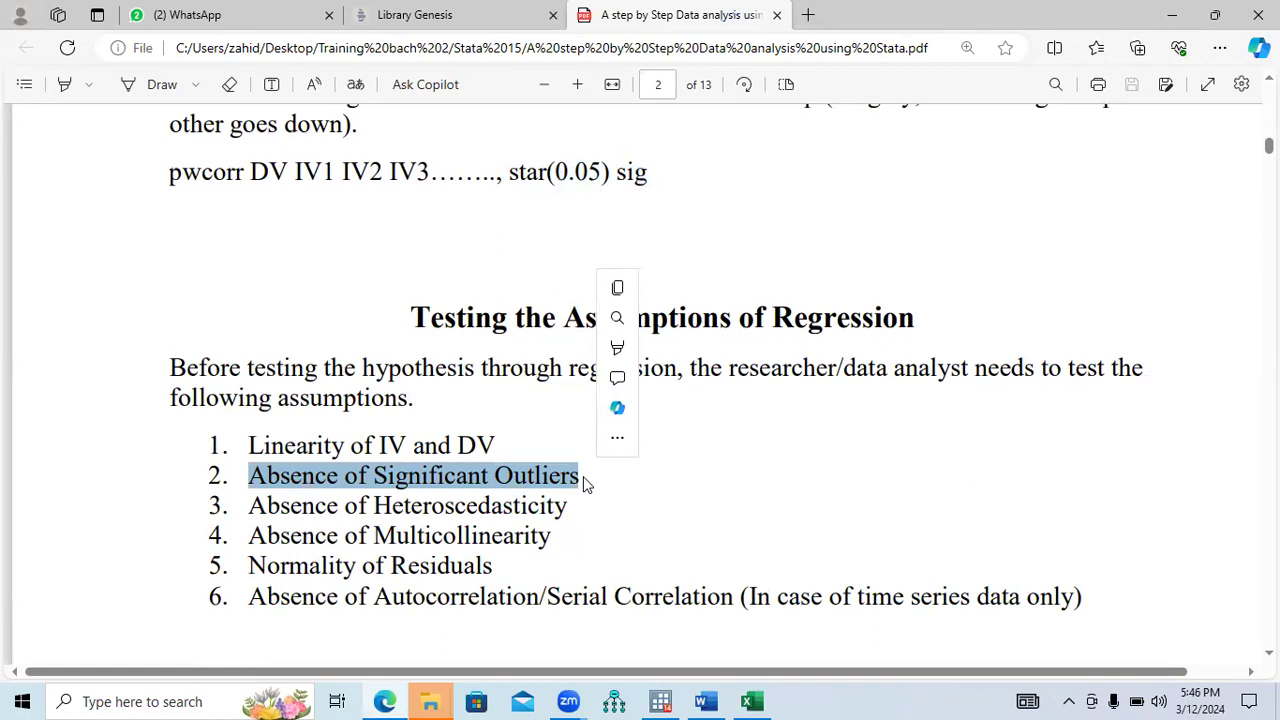
{"action": "left_click_drag", "start_coordinate": [252, 506], "coordinate": [580, 518]}
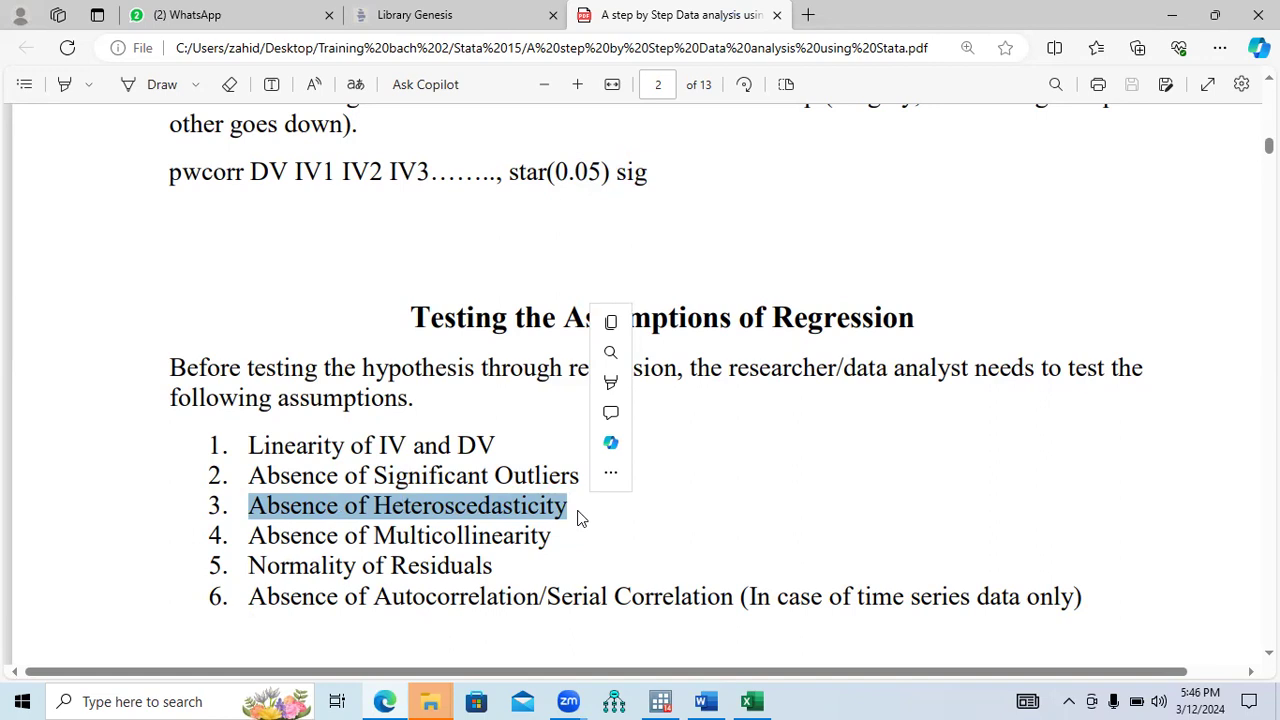
{"action": "left_click_drag", "start_coordinate": [250, 536], "coordinate": [557, 540]}
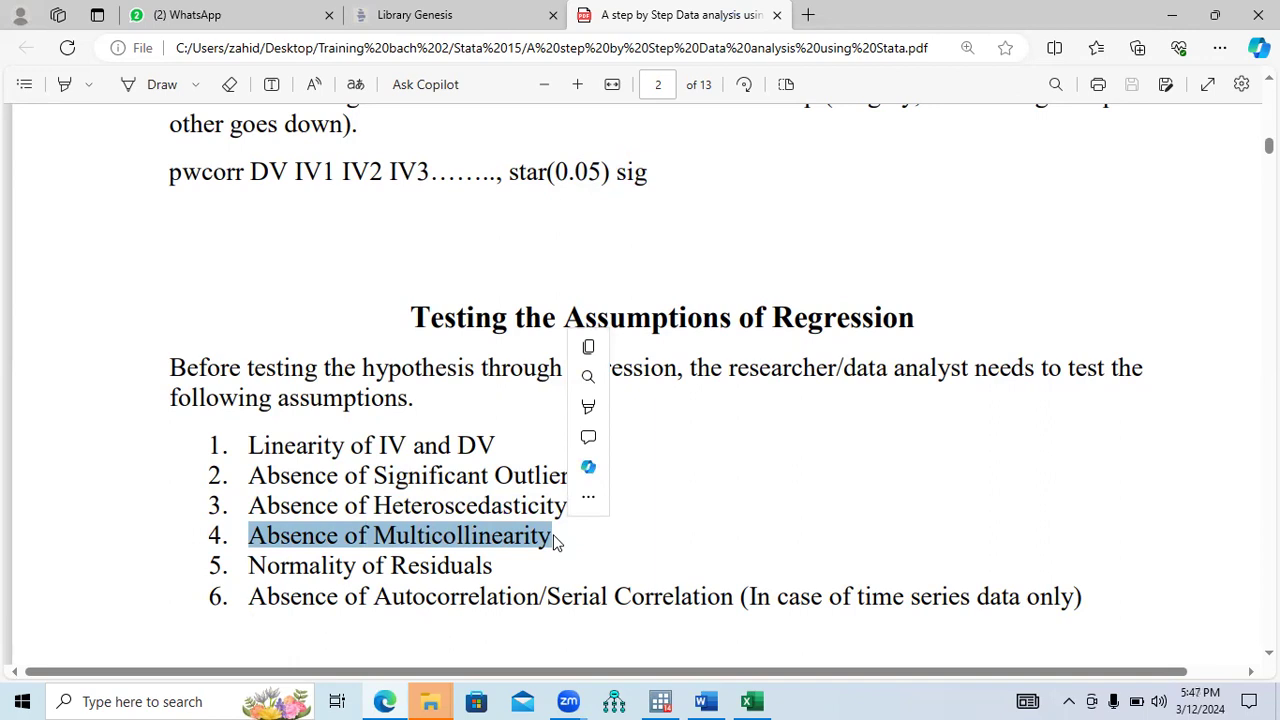
{"action": "left_click_drag", "start_coordinate": [250, 566], "coordinate": [500, 566]}
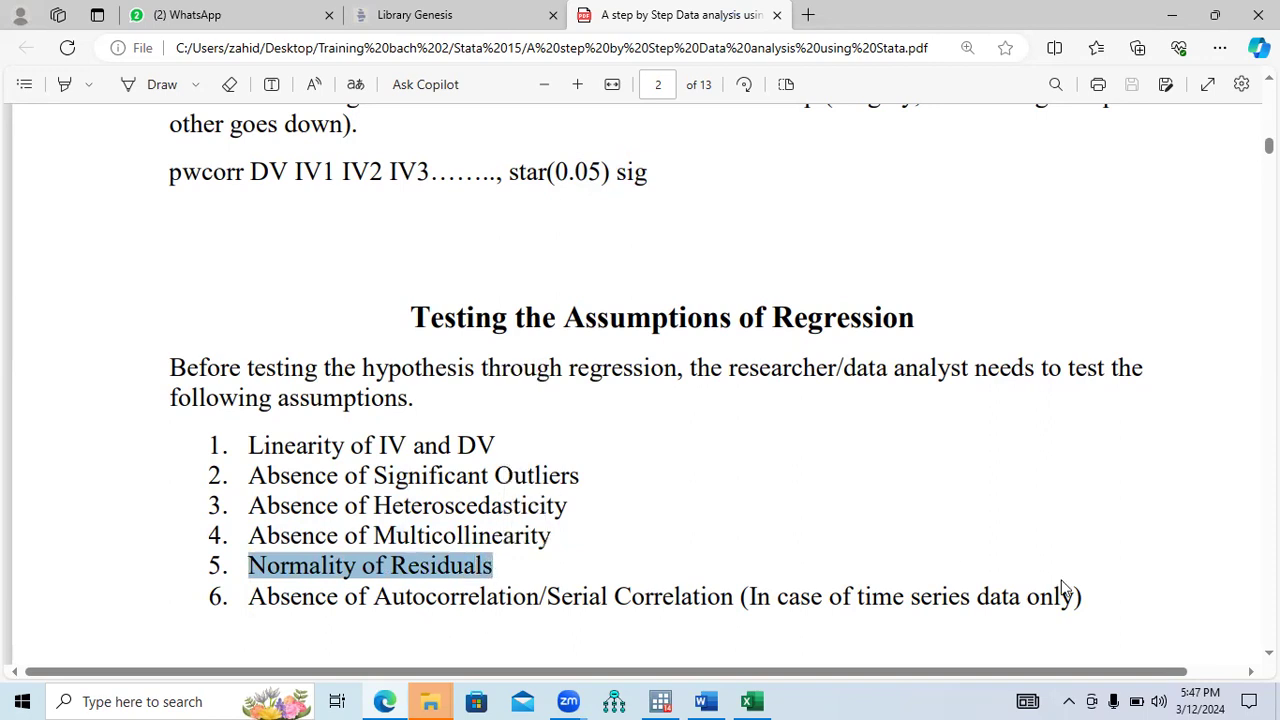
{"action": "scroll", "coordinate": [640, 380], "scroll_direction": "down", "scroll_amount": 1}
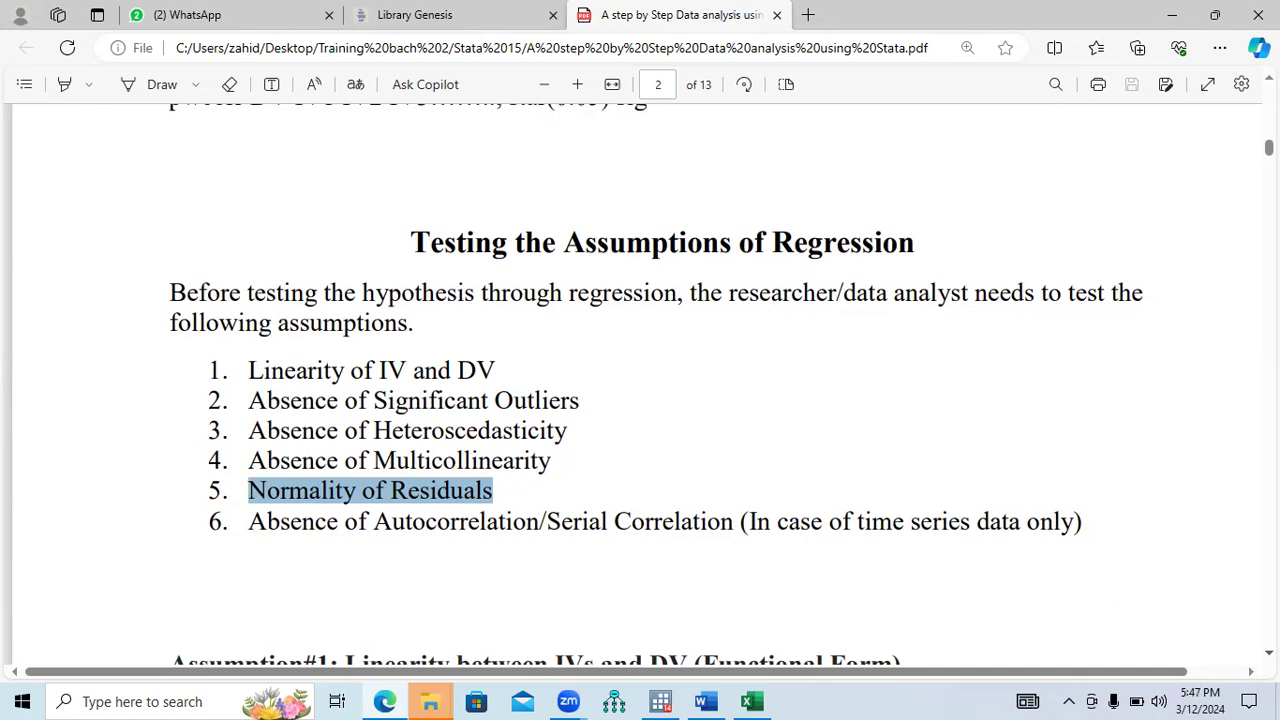
{"action": "left_click_drag", "start_coordinate": [248, 522], "coordinate": [1084, 535]}
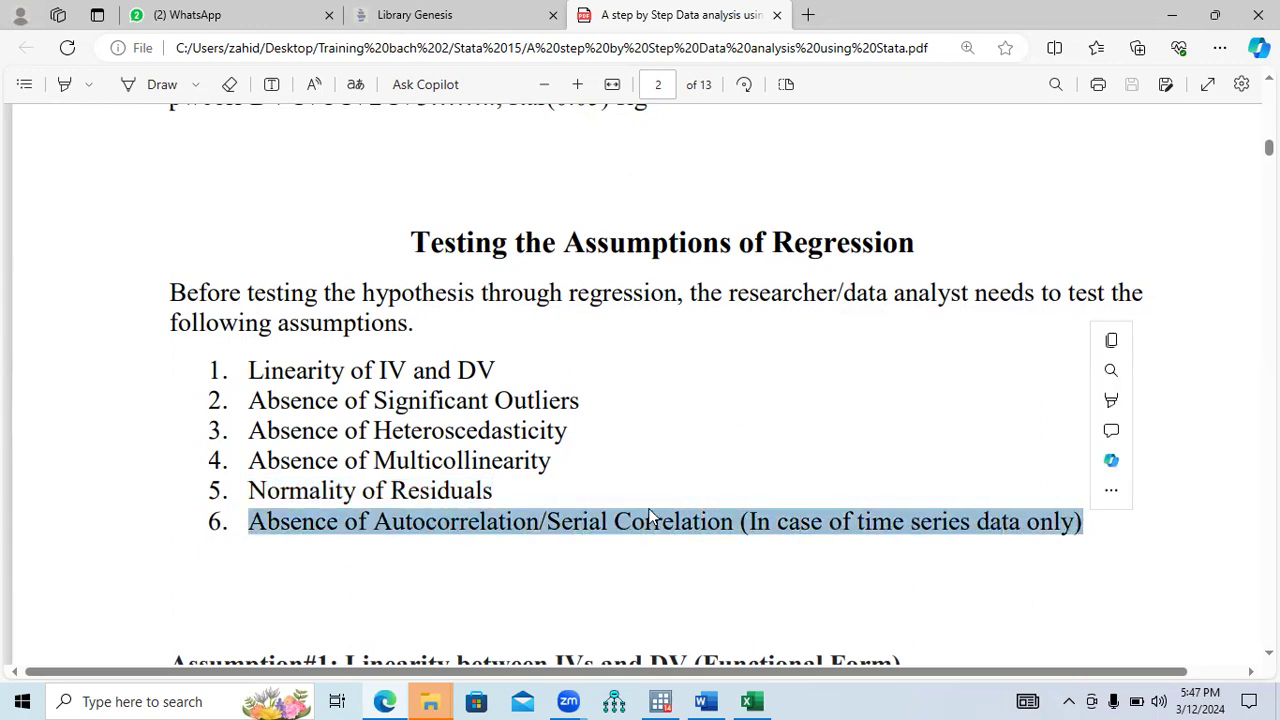
{"action": "left_click", "coordinate": [492, 536]}
{"action": "left_click_drag", "start_coordinate": [631, 532], "coordinate": [734, 535]}
{"action": "key", "text": "ctrl+c"}
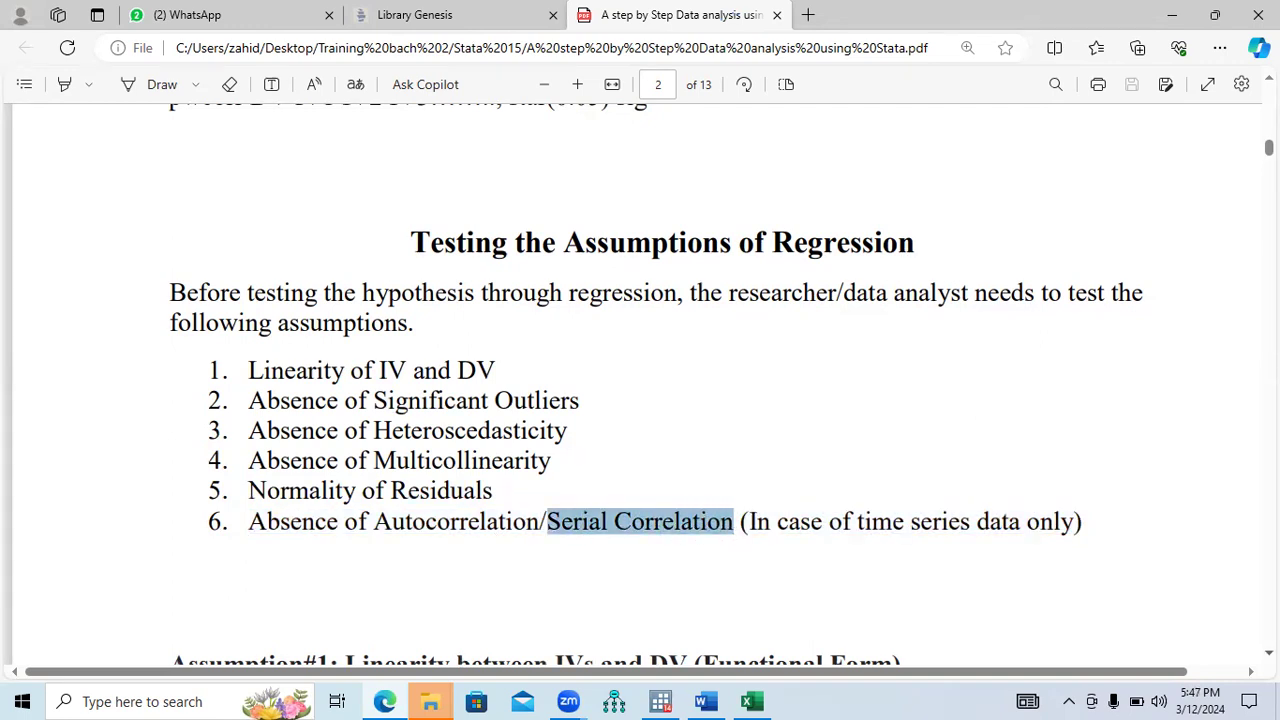
Read the Assumption#1 section on linearity between IVs and DV, including the scatterplot advice and the Reg and Acprplot lowess commands
{"action": "scroll", "coordinate": [660, 400], "scroll_direction": "down", "scroll_amount": 3}
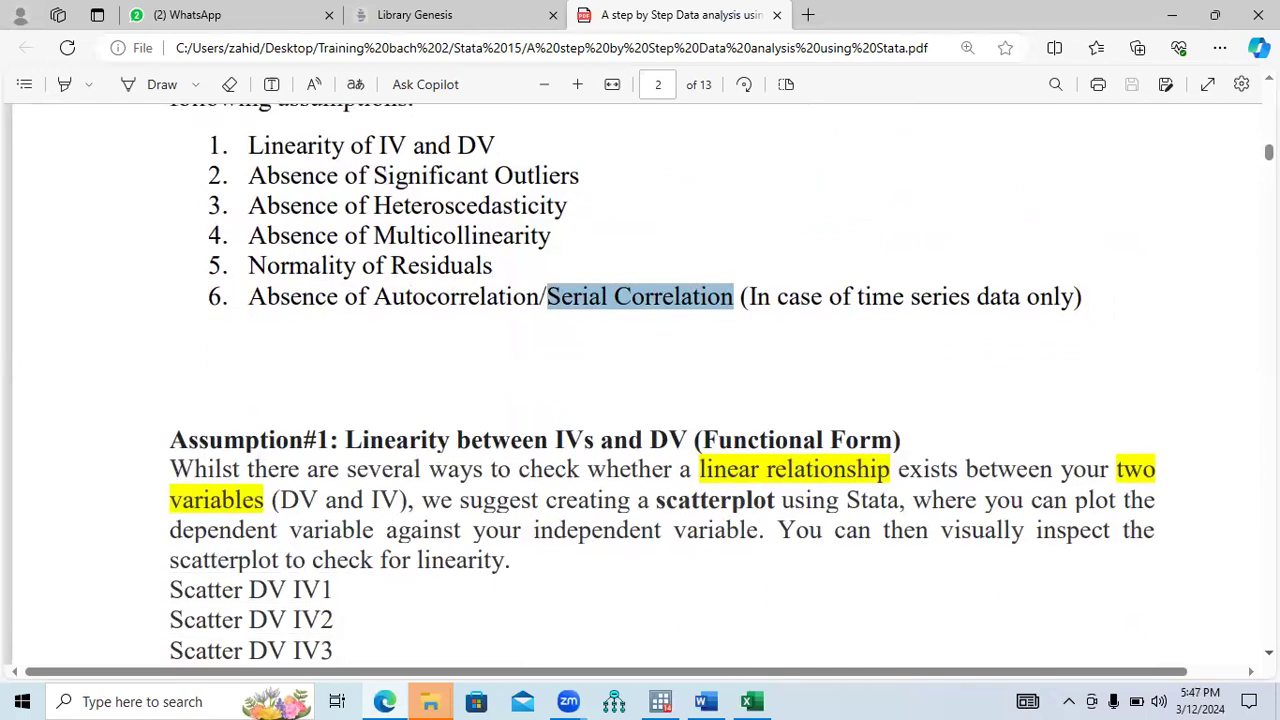
{"action": "scroll", "coordinate": [566, 463], "scroll_direction": "down", "scroll_amount": 1}
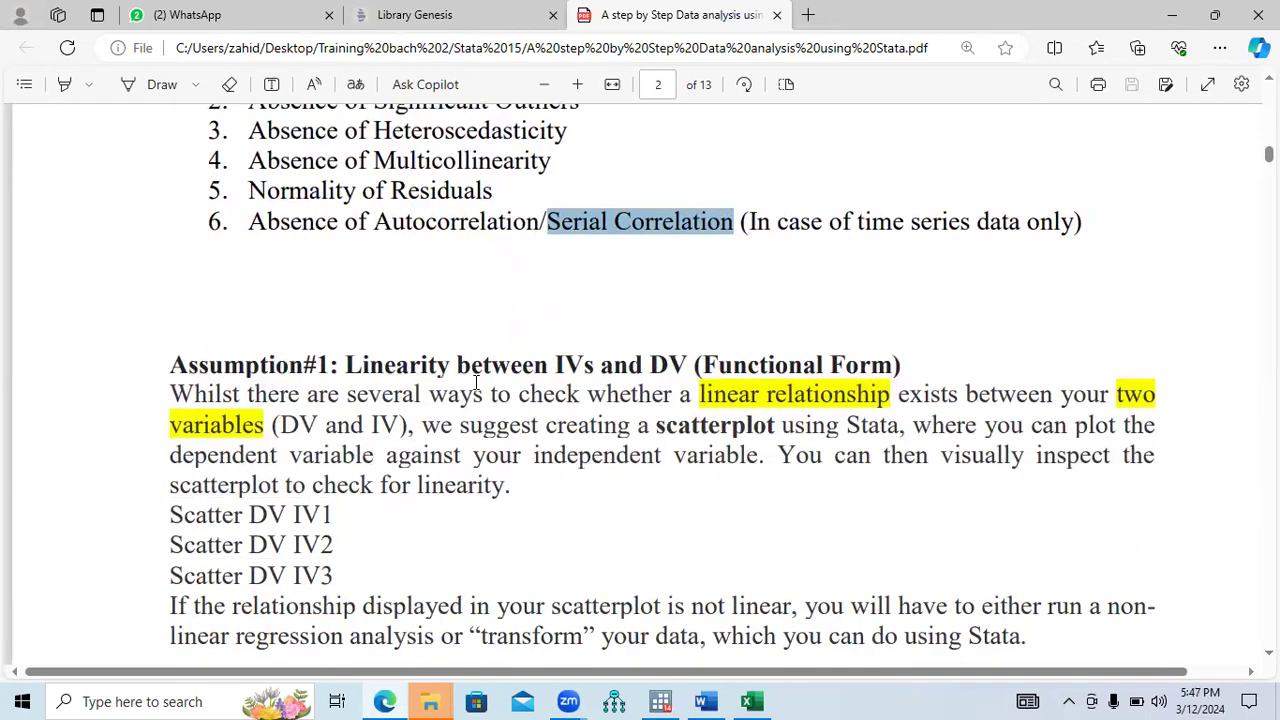
{"action": "left_click_drag", "start_coordinate": [345, 366], "coordinate": [579, 371]}
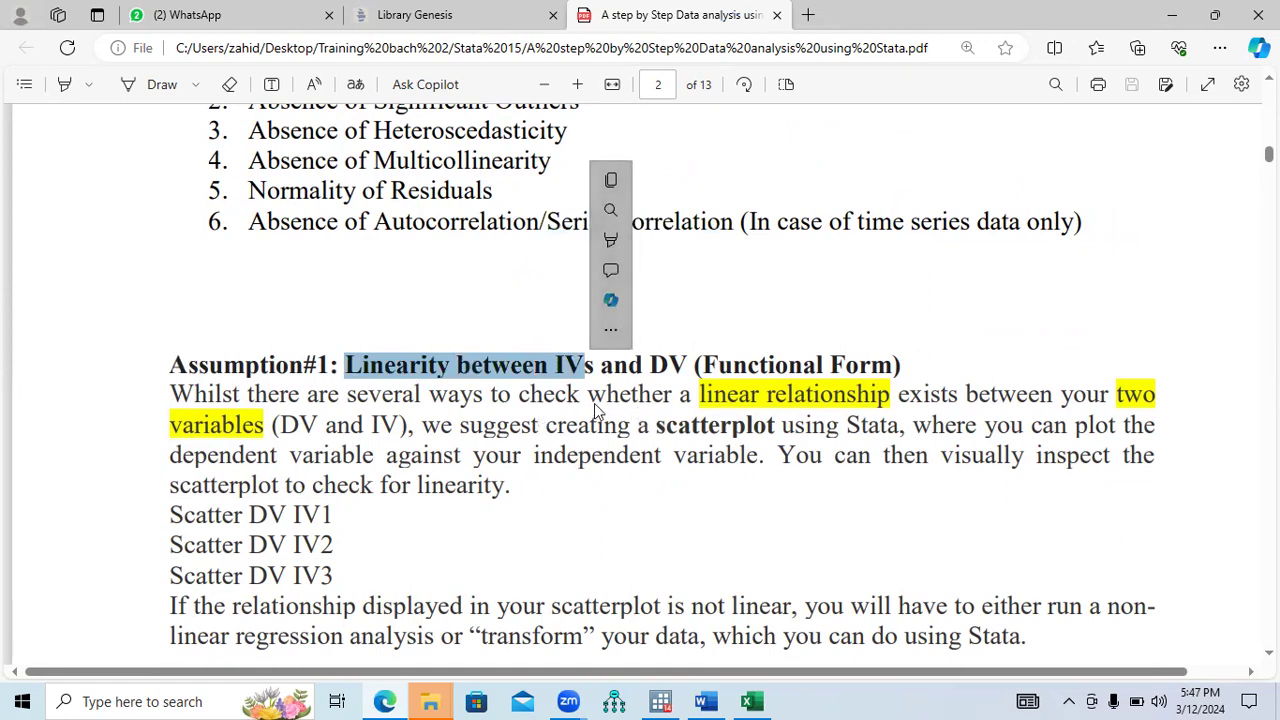
{"action": "left_click_drag", "start_coordinate": [694, 400], "coordinate": [408, 428]}
{"action": "left_click_drag", "start_coordinate": [657, 425], "coordinate": [903, 430]}
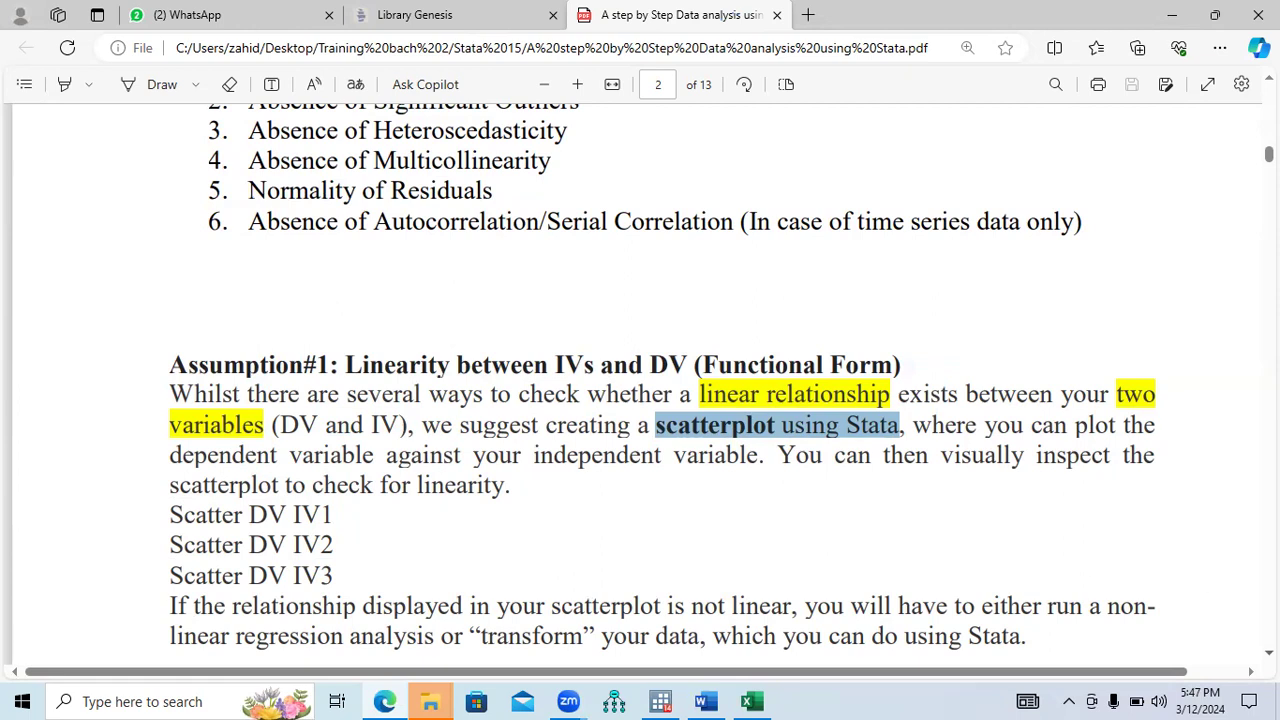
{"action": "scroll", "coordinate": [661, 648], "scroll_direction": "down", "scroll_amount": 5}
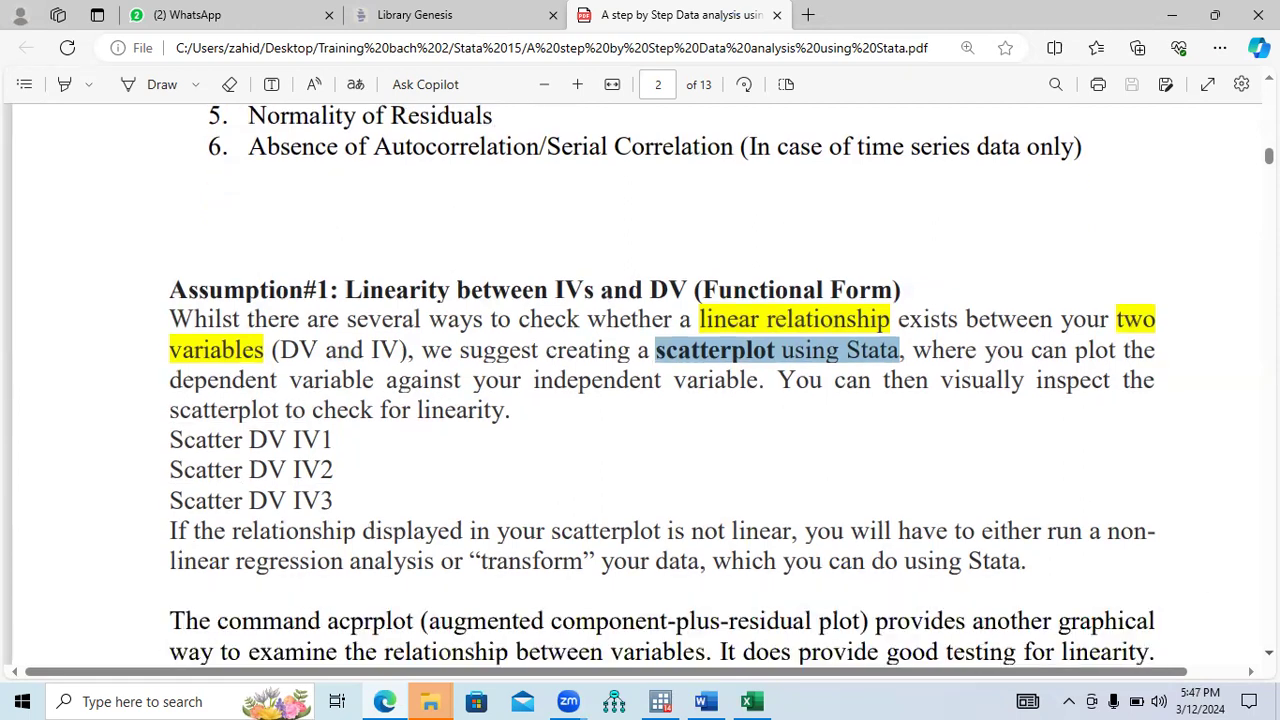
{"action": "scroll", "coordinate": [661, 648], "scroll_direction": "down", "scroll_amount": 3}
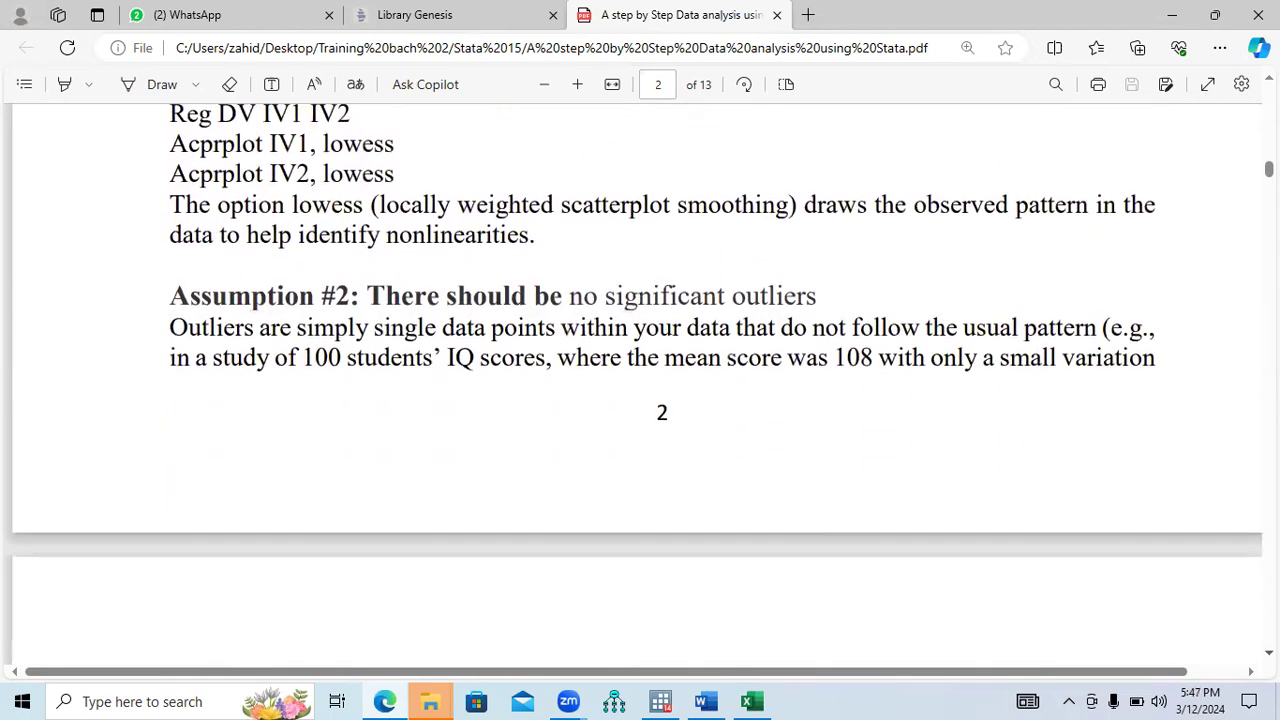
{"action": "left_click_drag", "start_coordinate": [396, 174], "coordinate": [166, 113]}
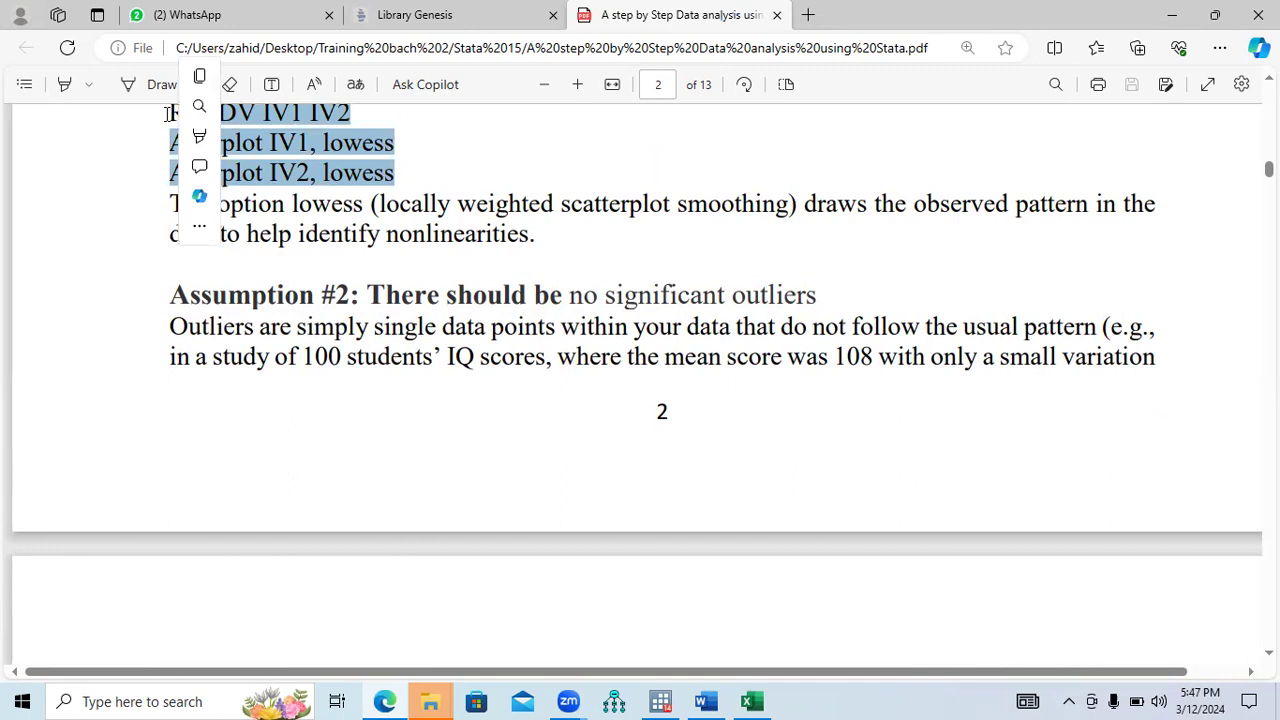
{"action": "scroll", "coordinate": [661, 370], "scroll_direction": "up", "scroll_amount": 2}
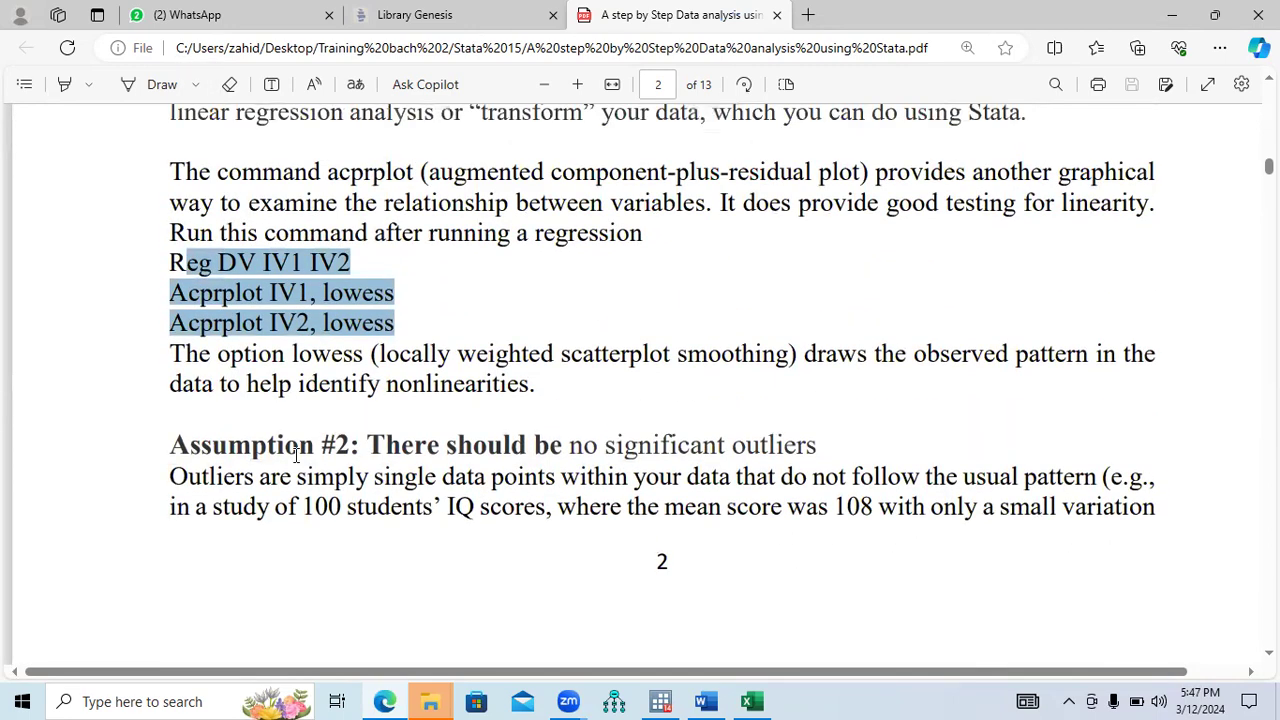
Read the Assumption #2 section on significant outliers, including the IQ score example and the avplots command for checking outliers
{"action": "left_click_drag", "start_coordinate": [175, 448], "coordinate": [814, 450]}
{"action": "left_click_drag", "start_coordinate": [192, 478], "coordinate": [1096, 482]}
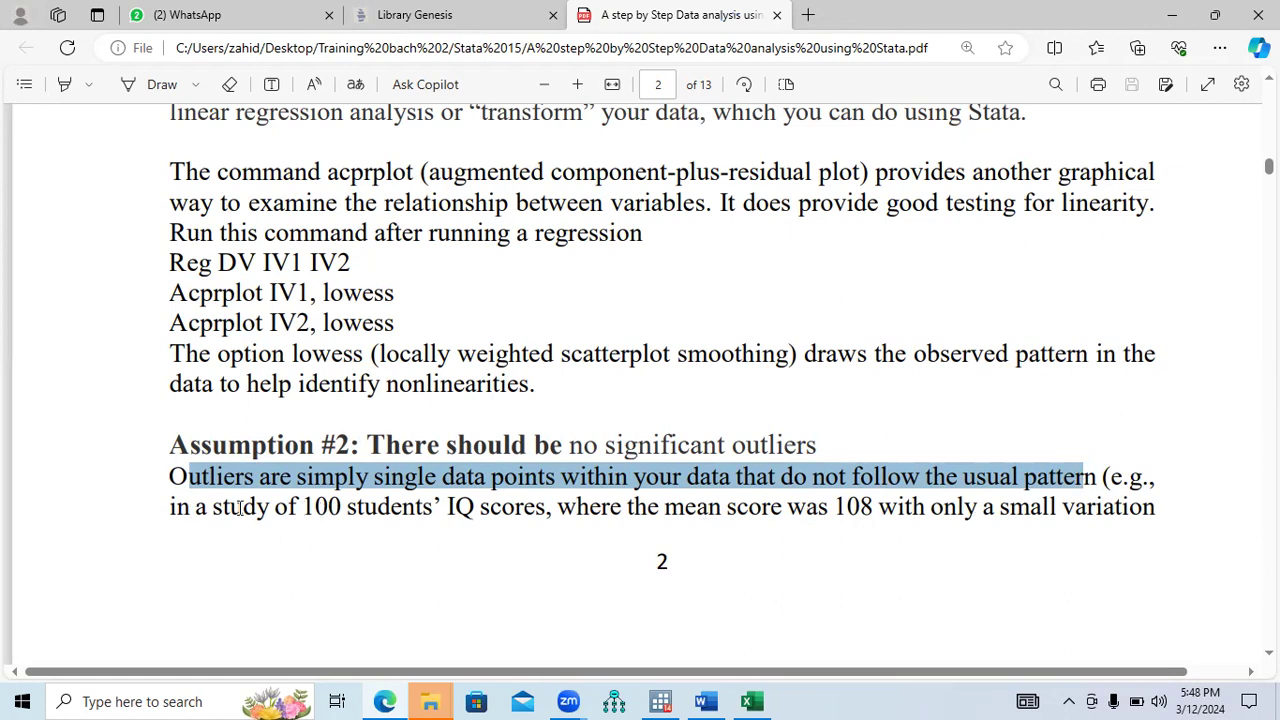
{"action": "left_click_drag", "start_coordinate": [196, 507], "coordinate": [1120, 524]}
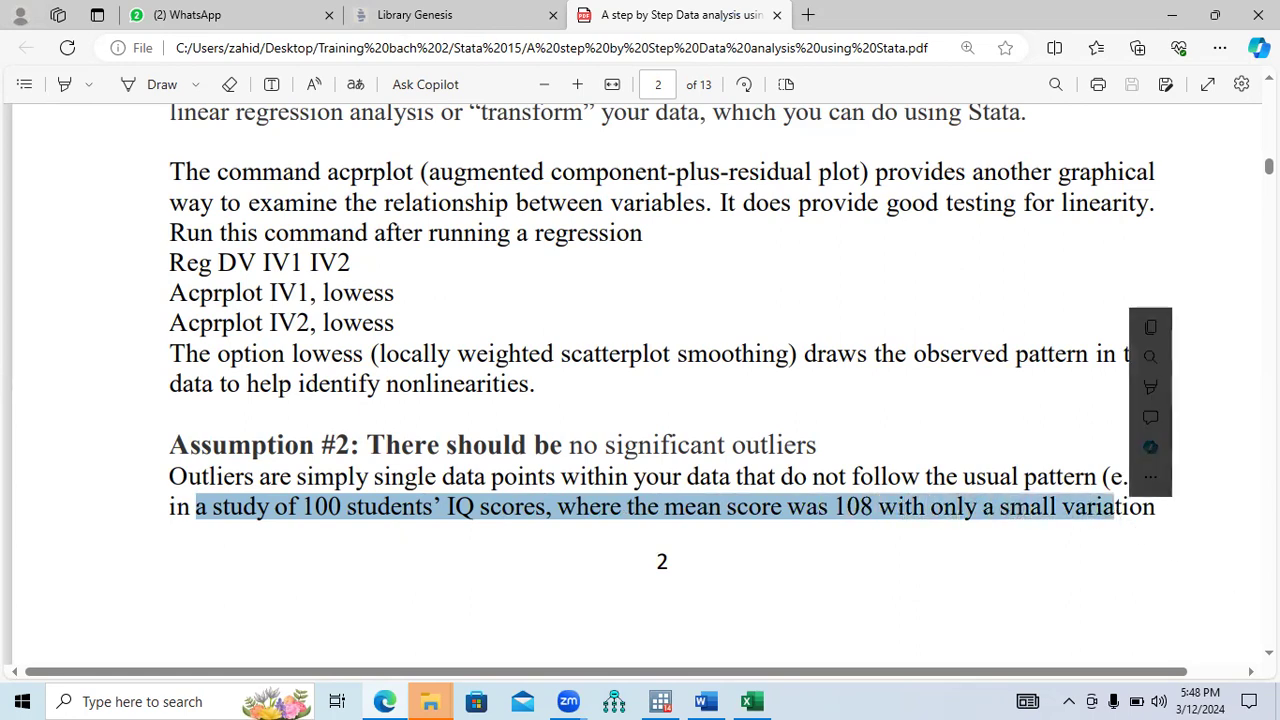
{"action": "scroll", "coordinate": [640, 400], "scroll_direction": "down", "scroll_amount": 5}
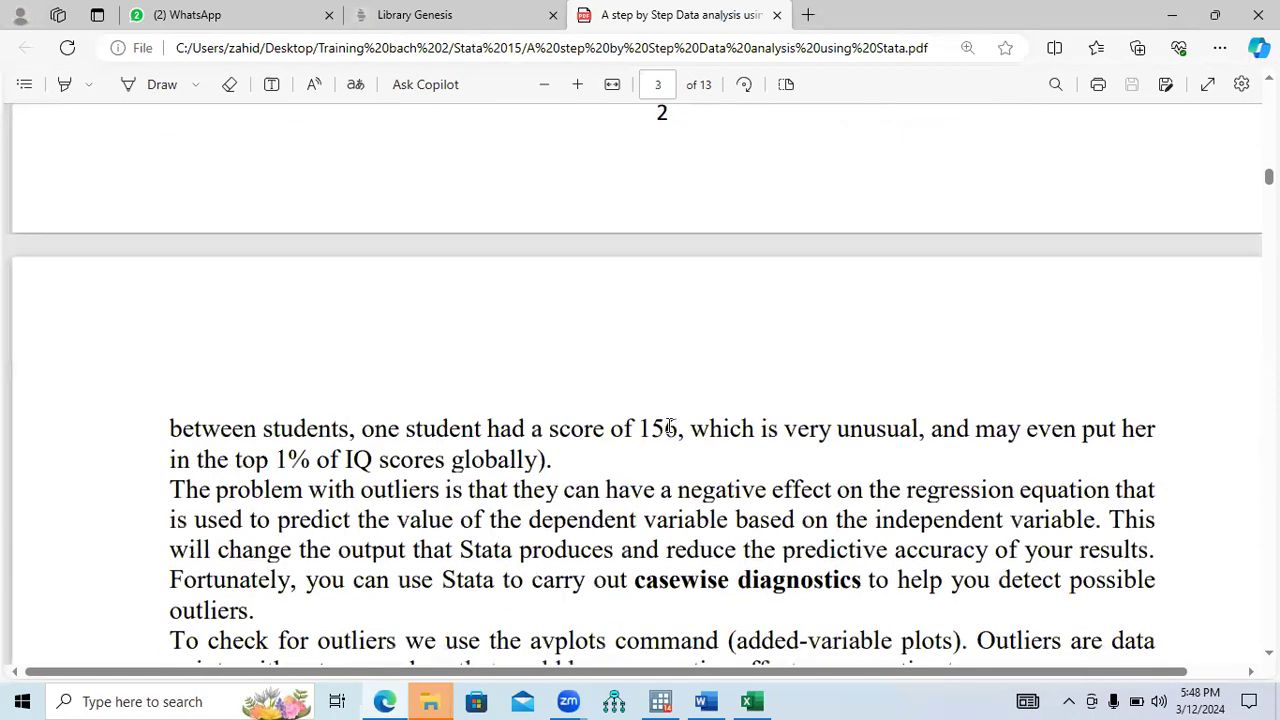
{"action": "left_click_drag", "start_coordinate": [625, 430], "coordinate": [678, 431]}
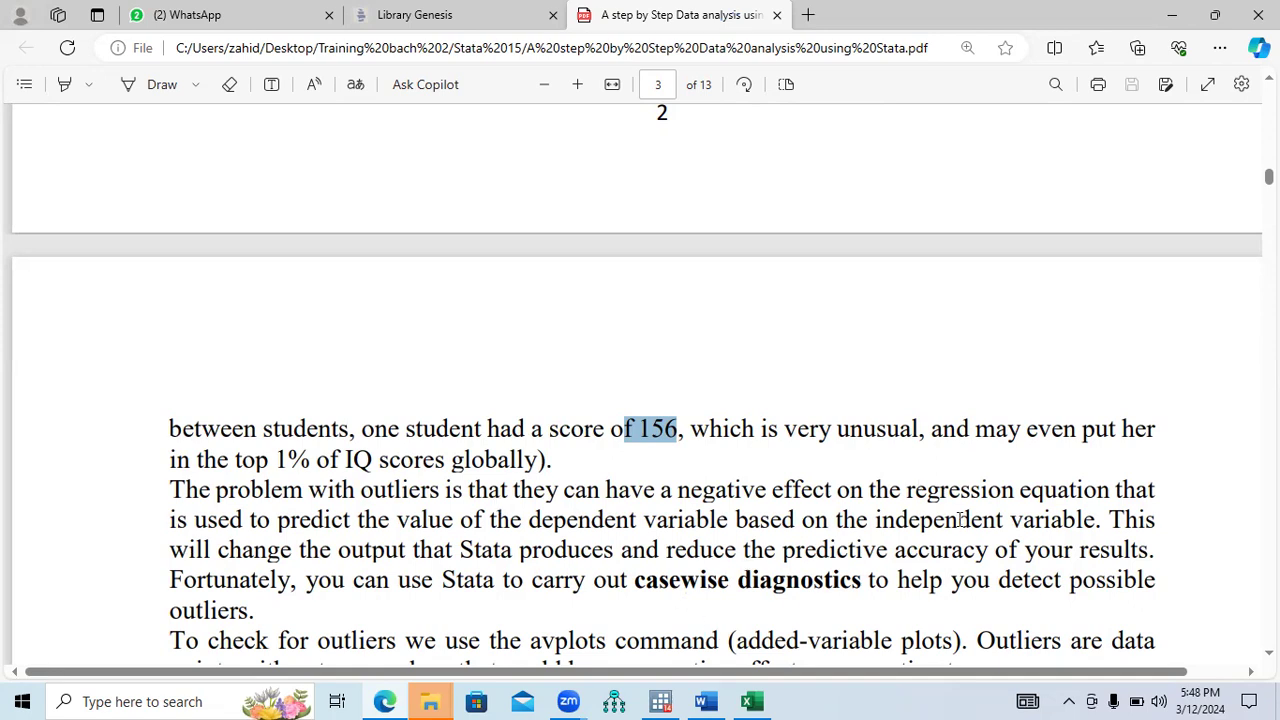
{"action": "scroll", "coordinate": [635, 385], "scroll_direction": "down", "scroll_amount": 3}
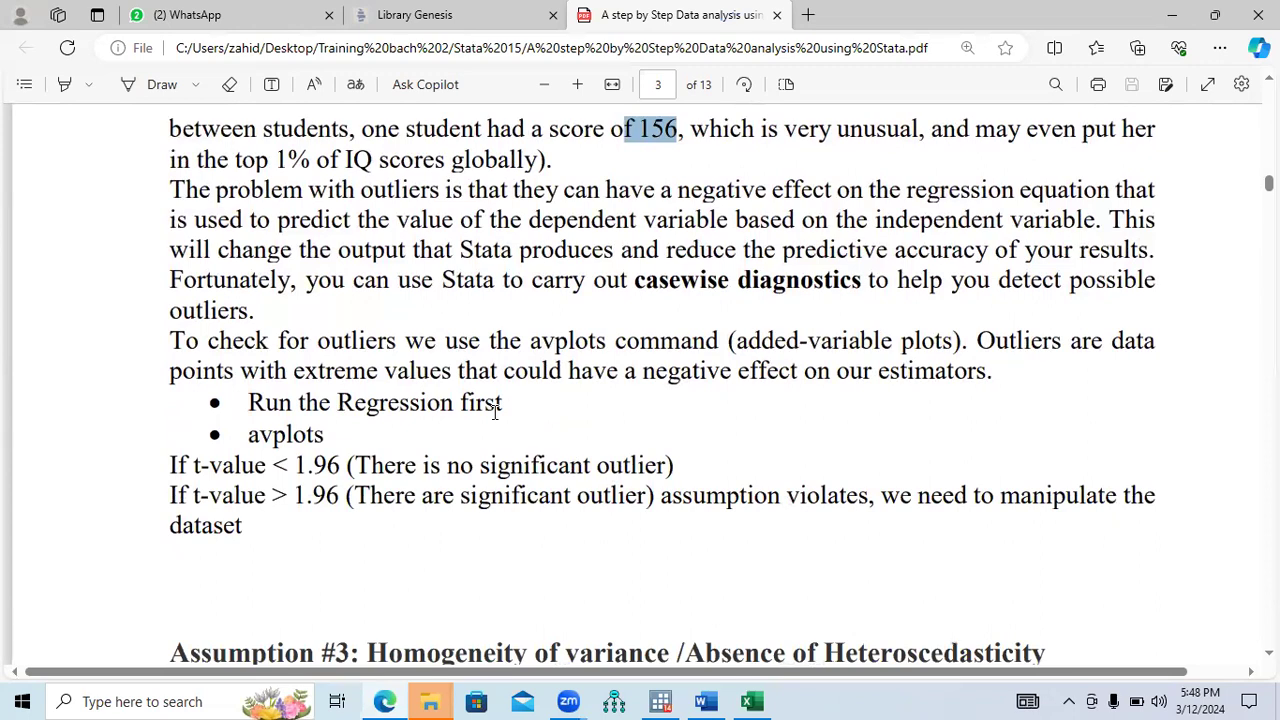
{"action": "left_click_drag", "start_coordinate": [247, 434], "coordinate": [327, 442]}
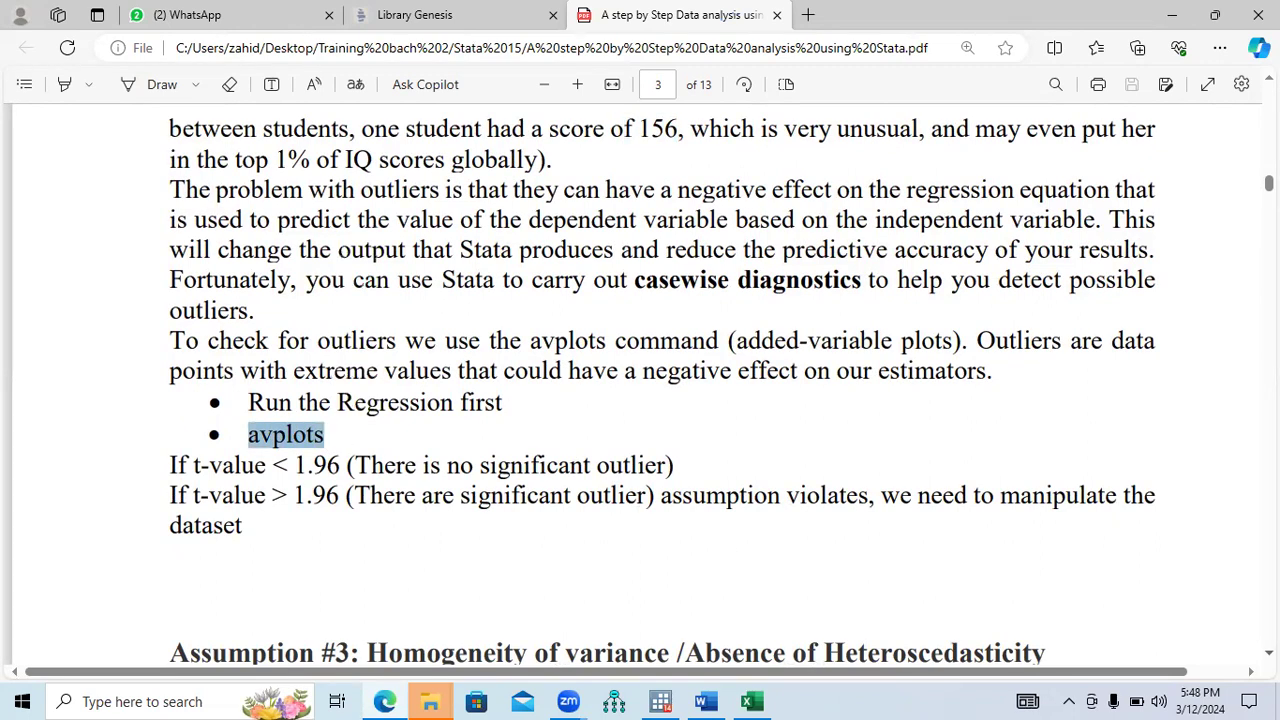
Review the Assumption #3 section on homogeneity of variance, covering the causes, consequences, detection tests and remedial measures for heteroscedasticity
{"action": "scroll", "coordinate": [700, 466], "scroll_direction": "down", "scroll_amount": 4}
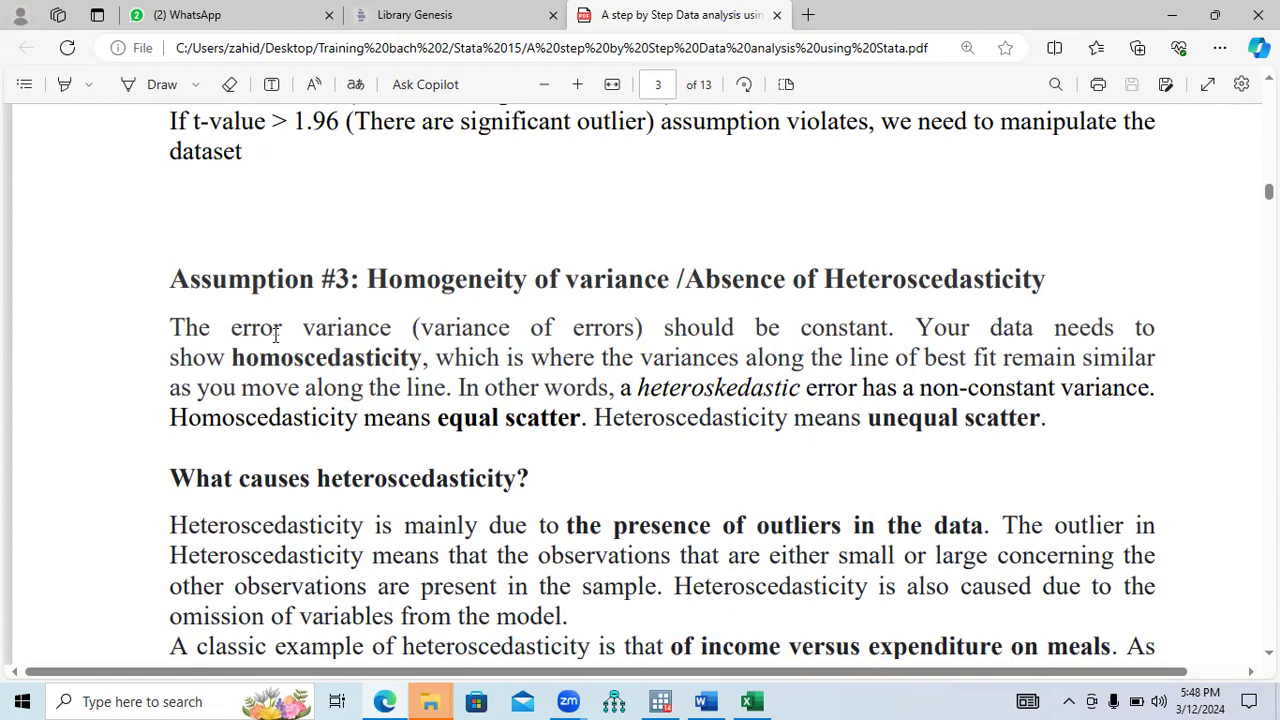
{"action": "left_click_drag", "start_coordinate": [177, 331], "coordinate": [887, 342]}
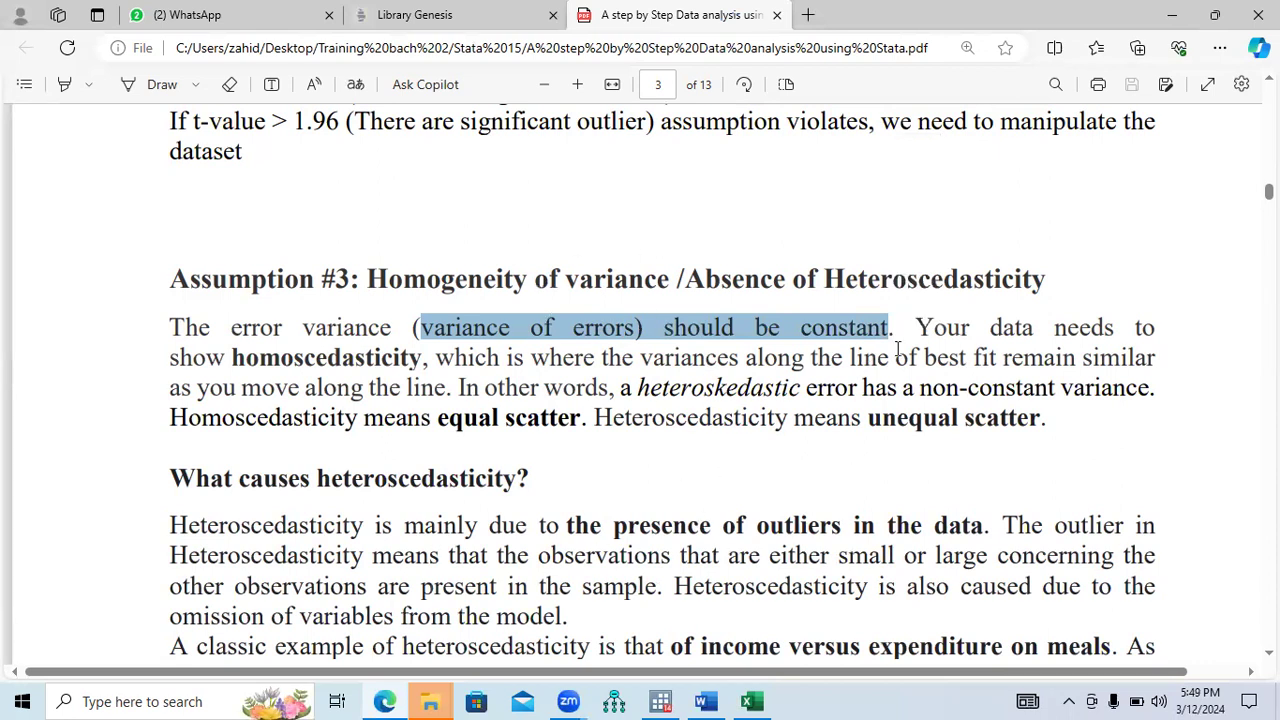
{"action": "left_click_drag", "start_coordinate": [918, 333], "coordinate": [420, 364]}
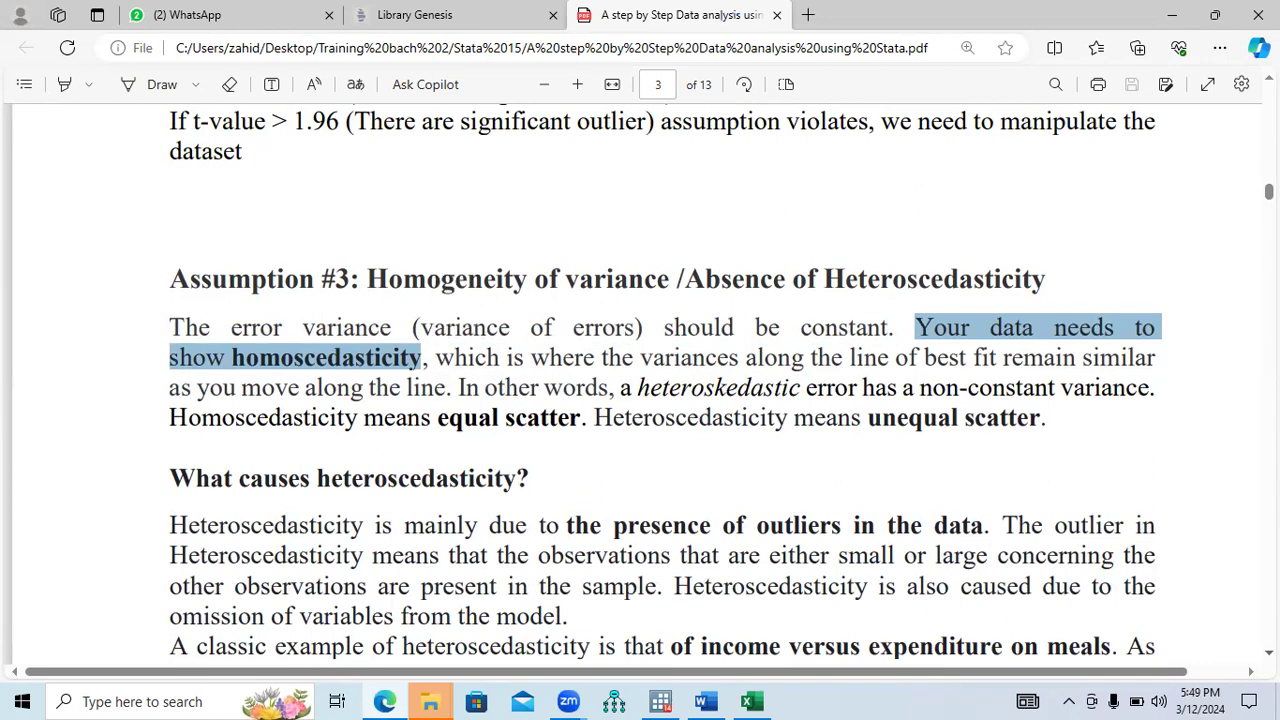
{"action": "scroll", "coordinate": [662, 400], "scroll_direction": "down", "scroll_amount": 5}
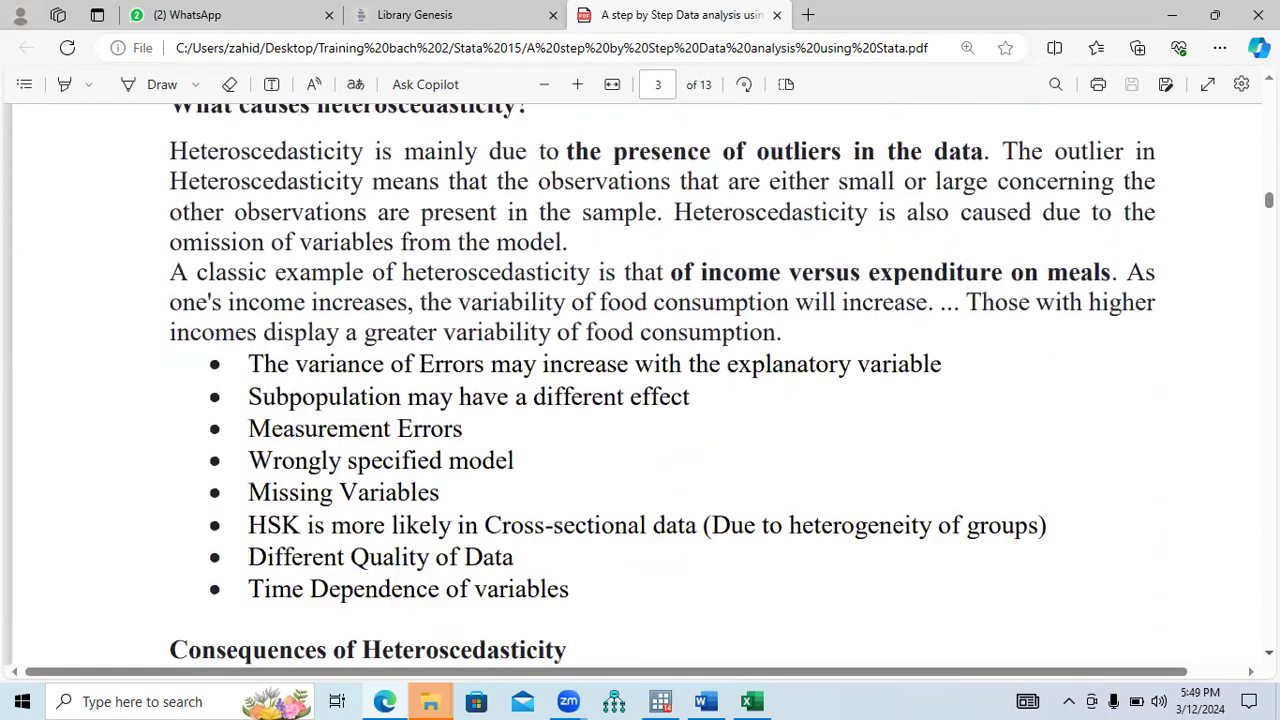
{"action": "scroll", "coordinate": [662, 400], "scroll_direction": "down", "scroll_amount": 7}
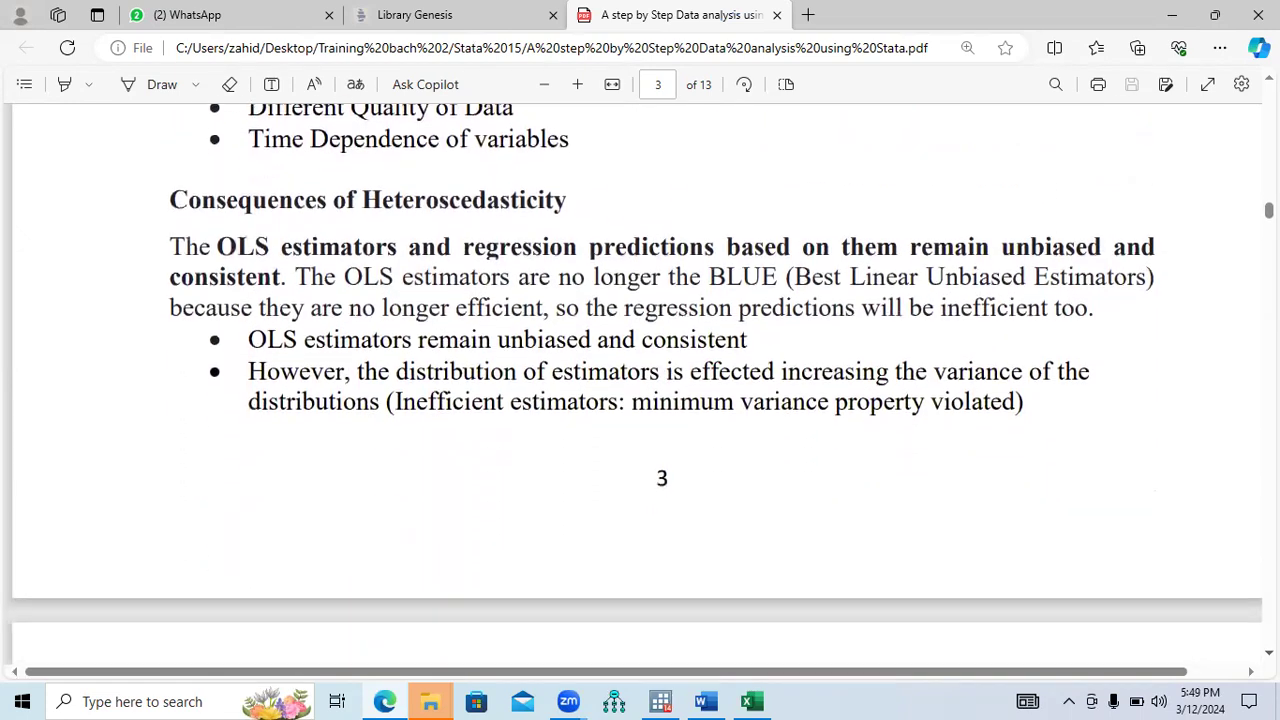
{"action": "scroll", "coordinate": [662, 400], "scroll_direction": "down", "scroll_amount": 5}
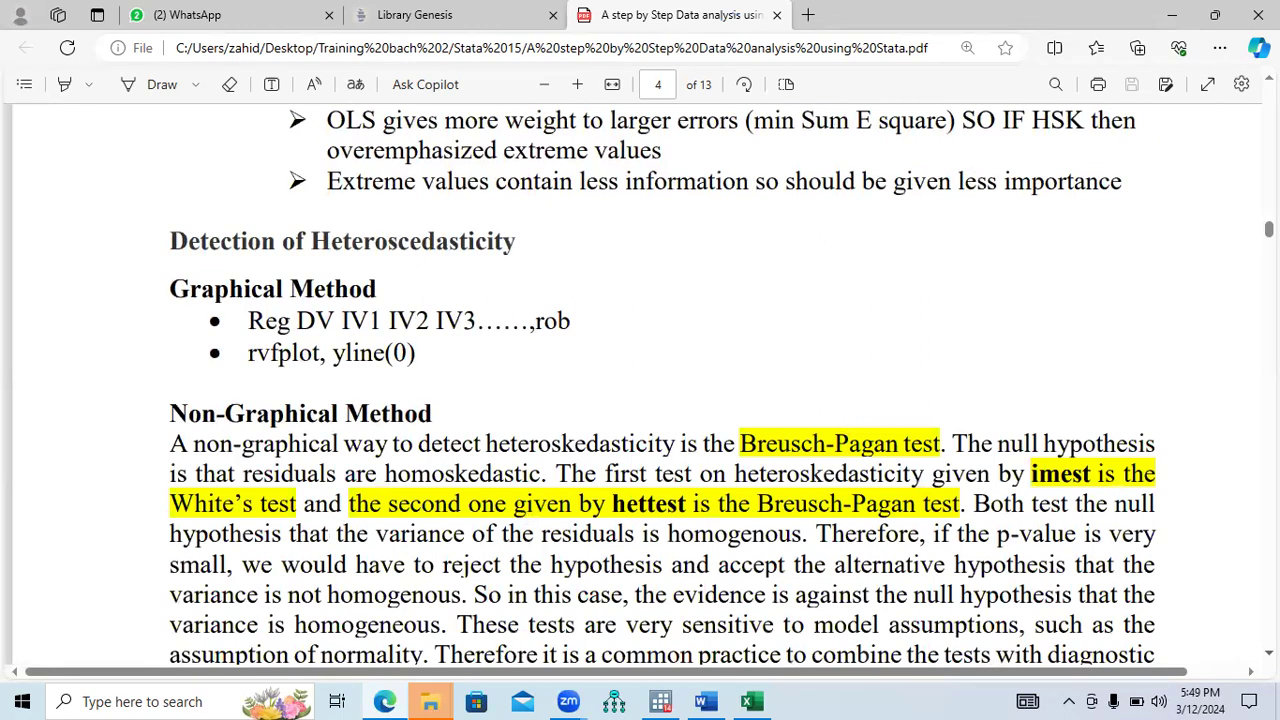
{"action": "scroll", "coordinate": [662, 400], "scroll_direction": "down", "scroll_amount": 9}
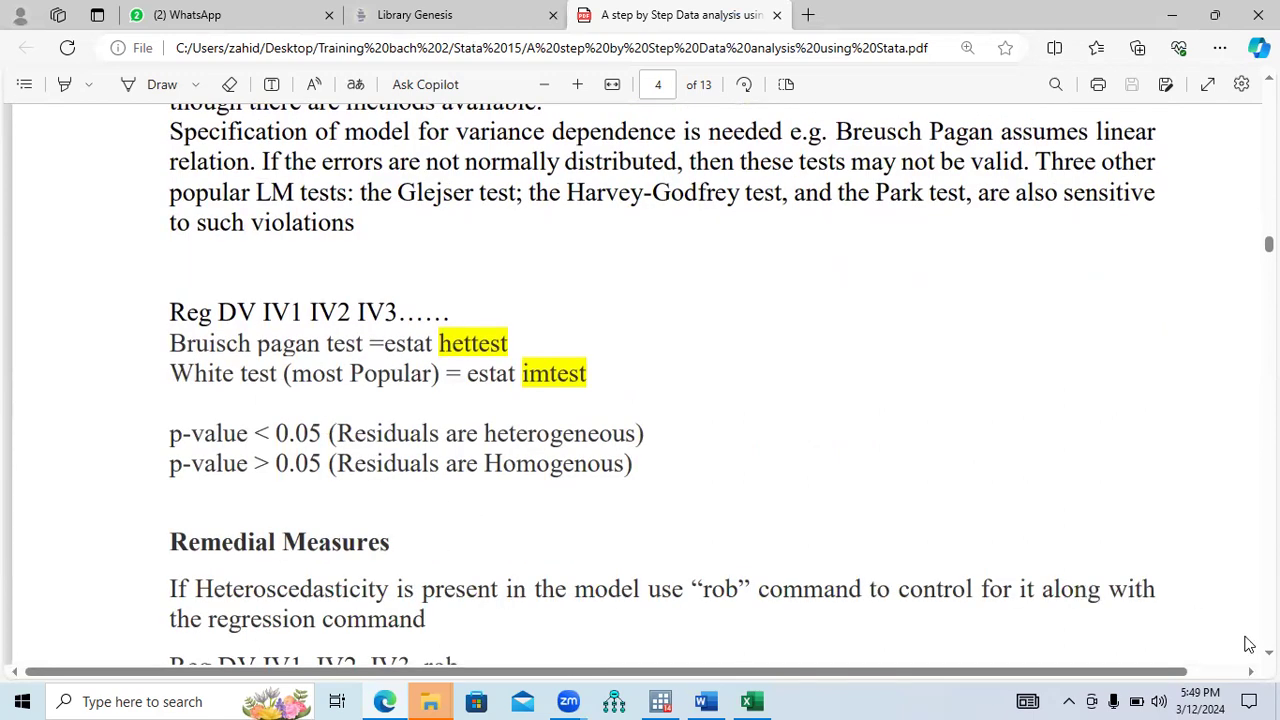
{"action": "scroll", "coordinate": [662, 387], "scroll_direction": "down", "scroll_amount": 2}
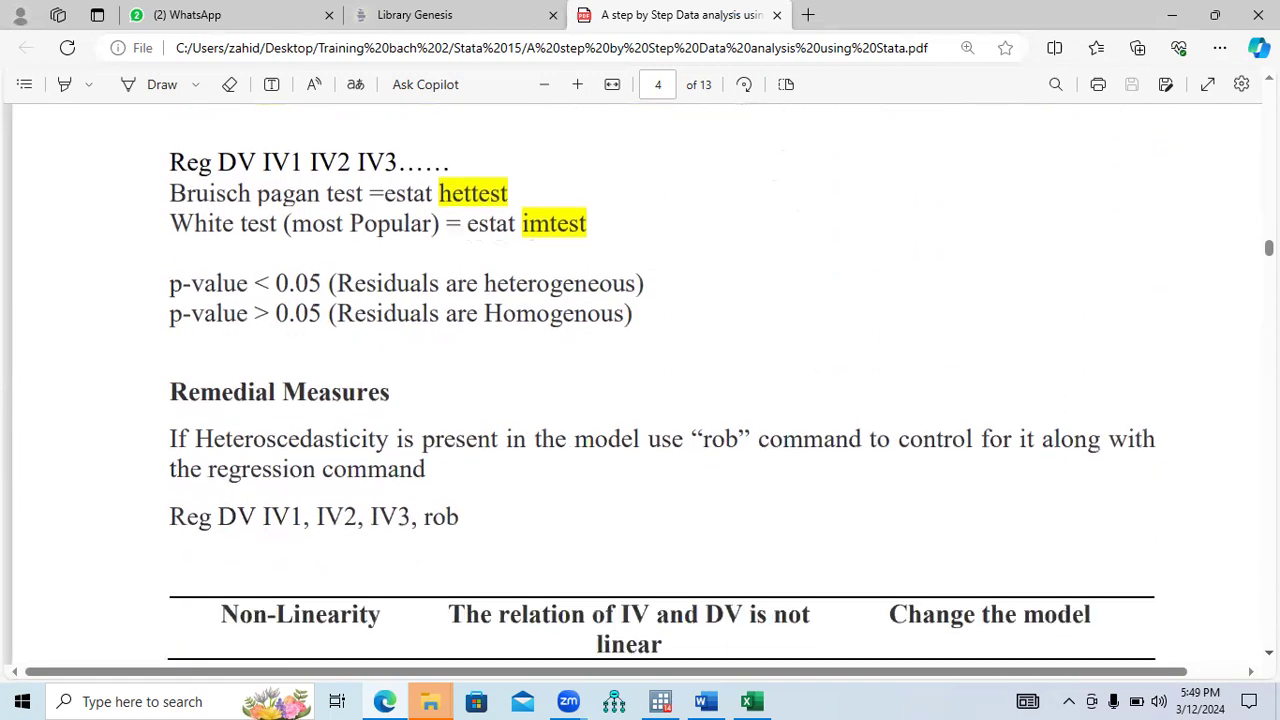
Read the Assumption #4 section on absence of perfect multicollinearity, from its two conditions through to the VIF and Collin detection methods
{"action": "scroll", "coordinate": [640, 390], "scroll_direction": "down", "scroll_amount": 10}
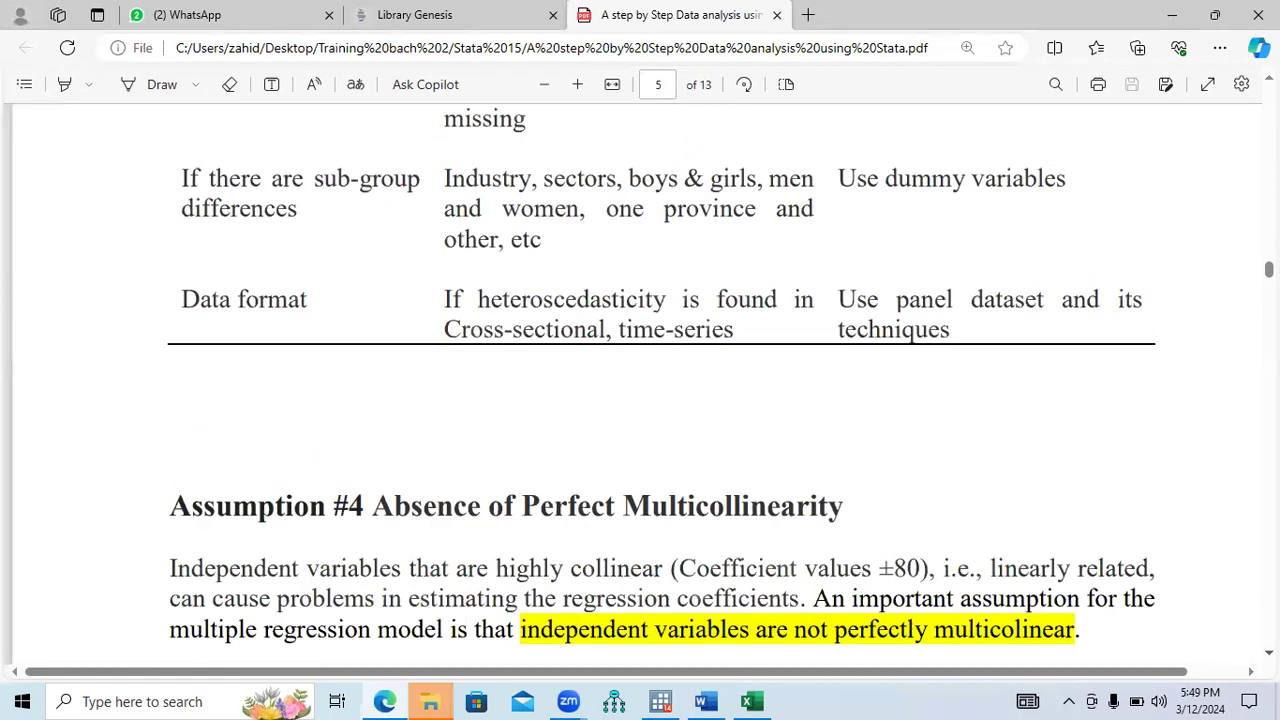
{"action": "scroll", "coordinate": [536, 322], "scroll_direction": "down", "scroll_amount": 3}
{"action": "left_click_drag", "start_coordinate": [376, 283], "coordinate": [836, 296]}
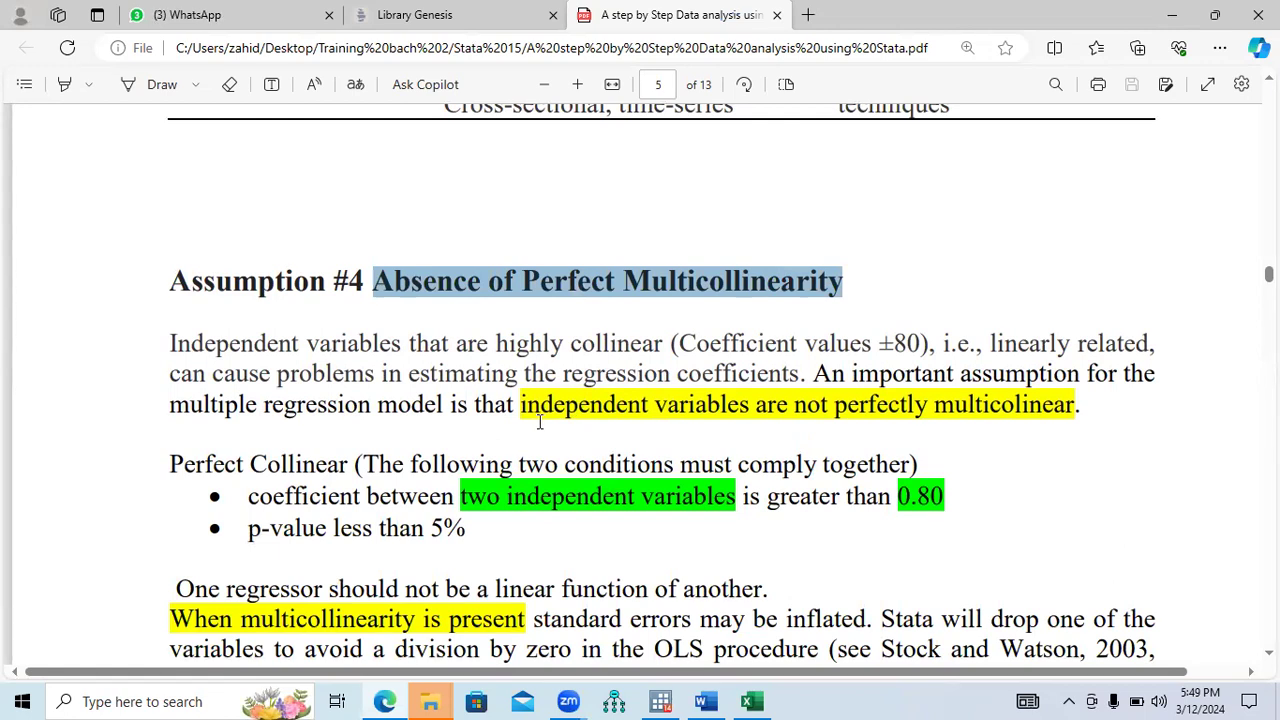
{"action": "left_click_drag", "start_coordinate": [523, 410], "coordinate": [1077, 406]}
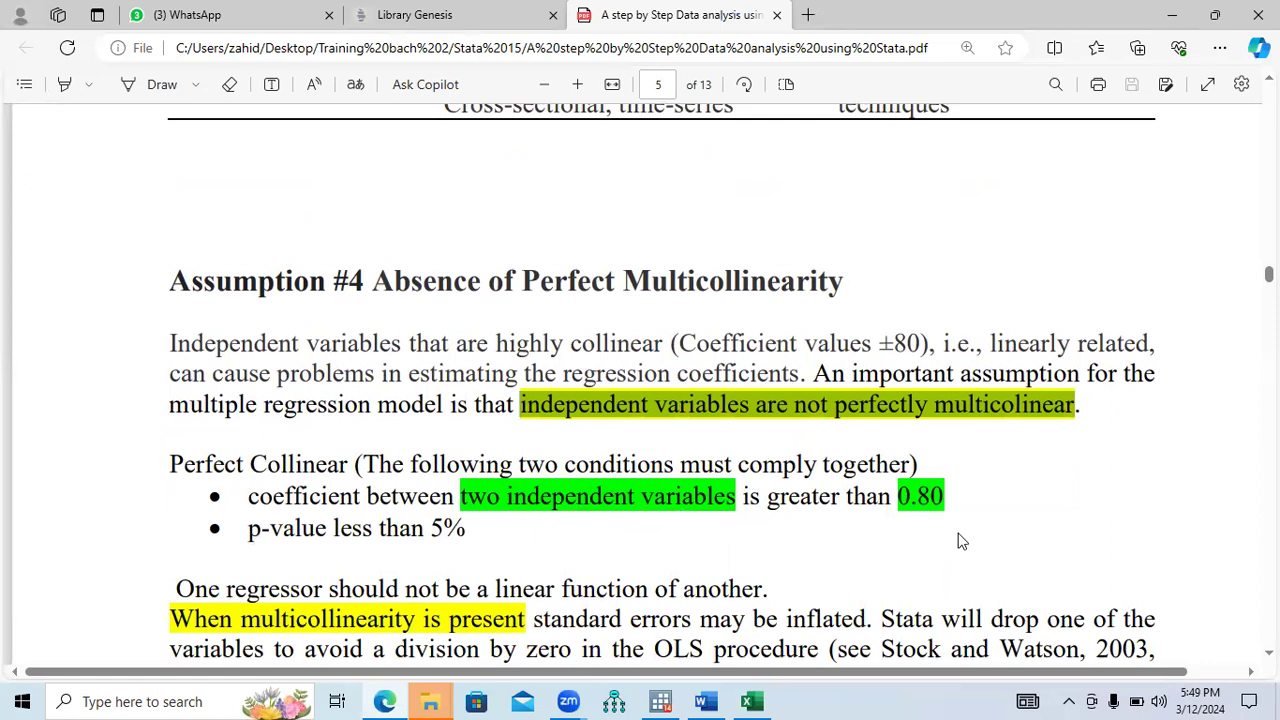
{"action": "left_click_drag", "start_coordinate": [951, 503], "coordinate": [380, 530]}
{"action": "left_click_drag", "start_coordinate": [380, 282], "coordinate": [903, 277]}
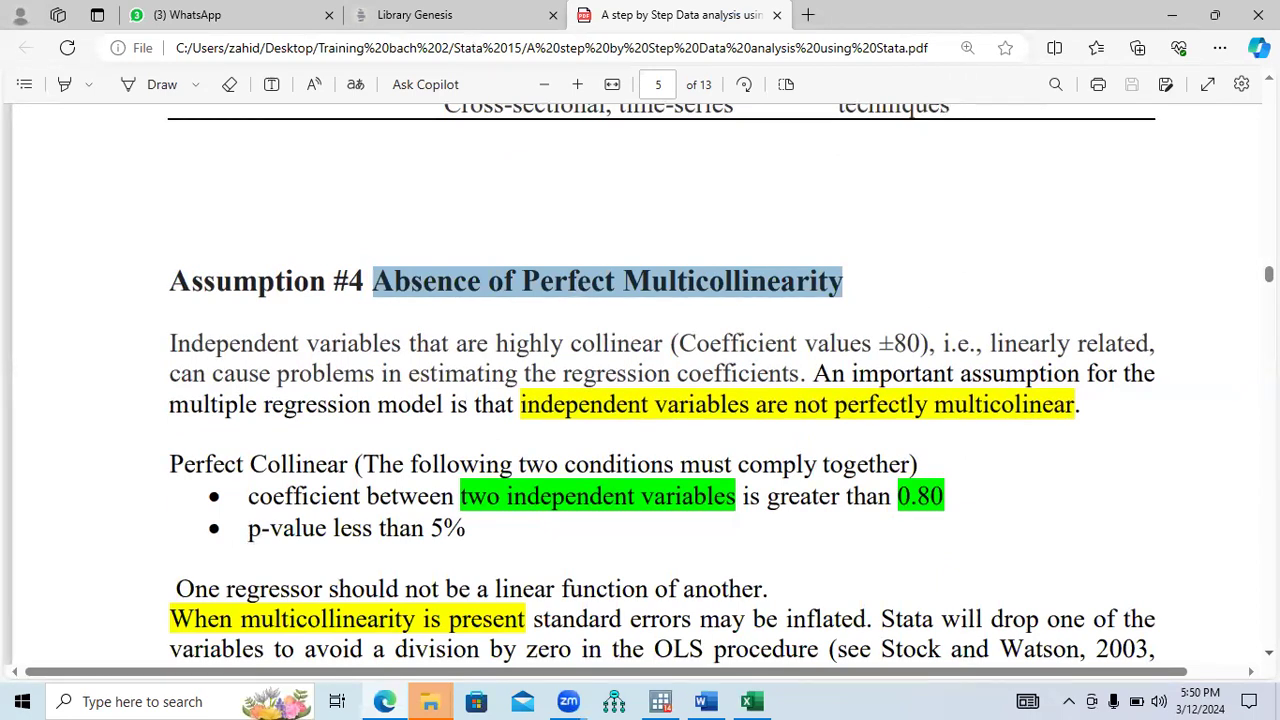
{"action": "scroll", "coordinate": [660, 400], "scroll_direction": "down", "scroll_amount": 3}
{"action": "scroll", "coordinate": [660, 400], "scroll_direction": "down", "scroll_amount": 10}
{"action": "scroll", "coordinate": [660, 400], "scroll_direction": "down", "scroll_amount": 15}
{"action": "scroll", "coordinate": [711, 471], "scroll_direction": "down", "scroll_amount": 5}
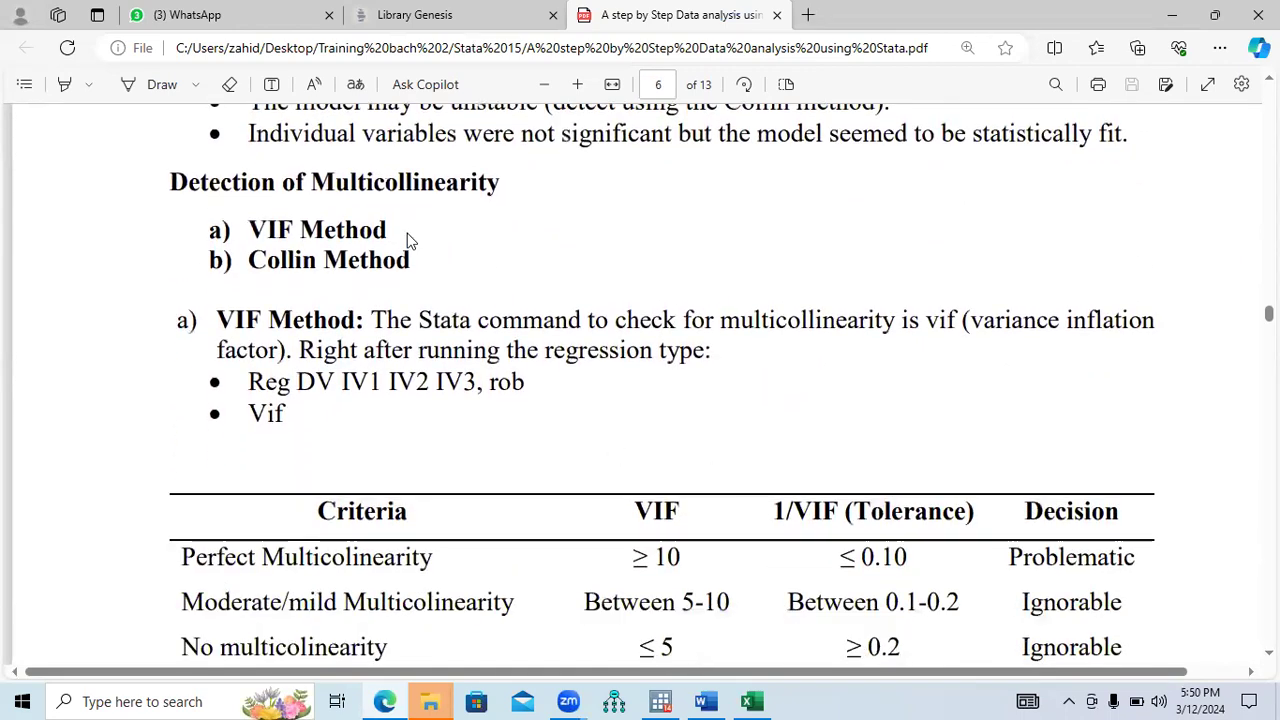